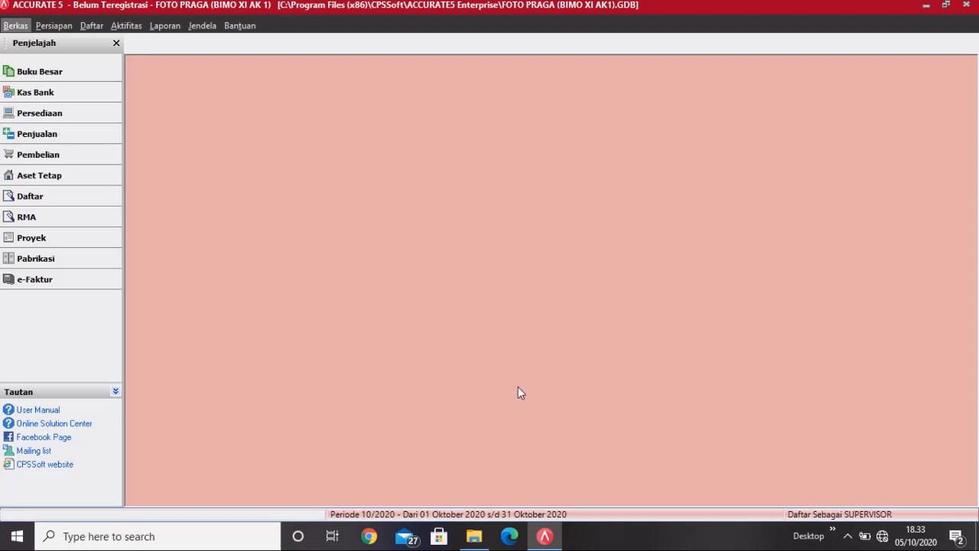
- Start a new Kas Bank payment (Pembayaran) and choose KAS as the account it is paid from
click(89, 95)
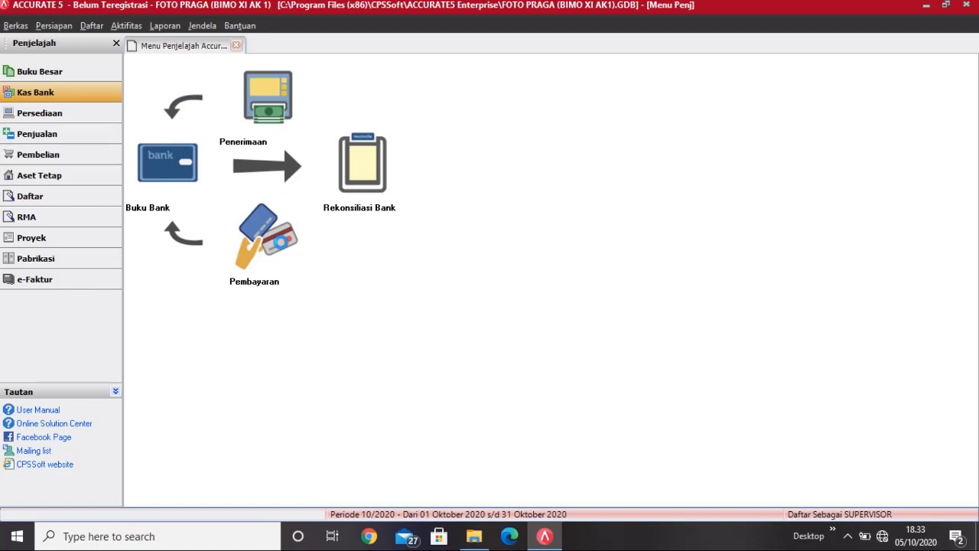
click(280, 236)
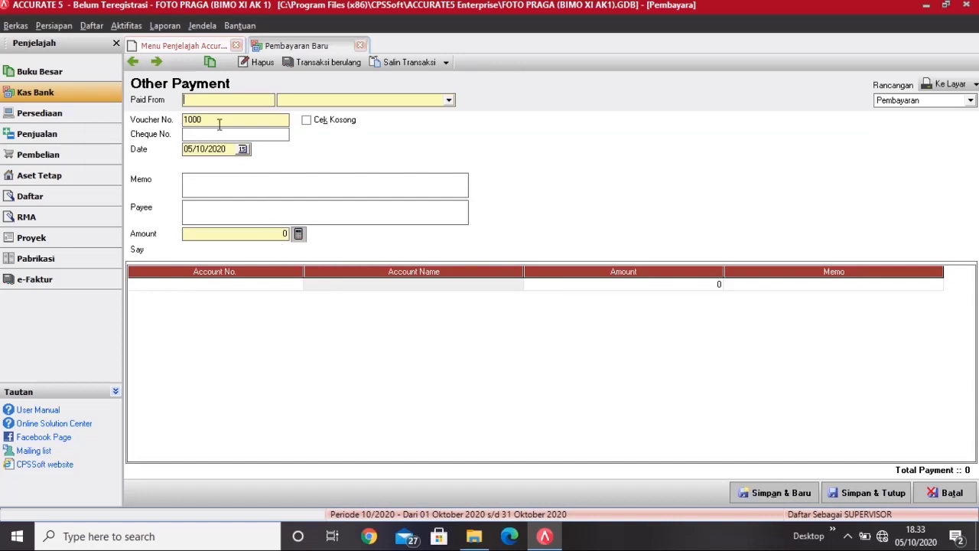
click(420, 106)
click(409, 125)
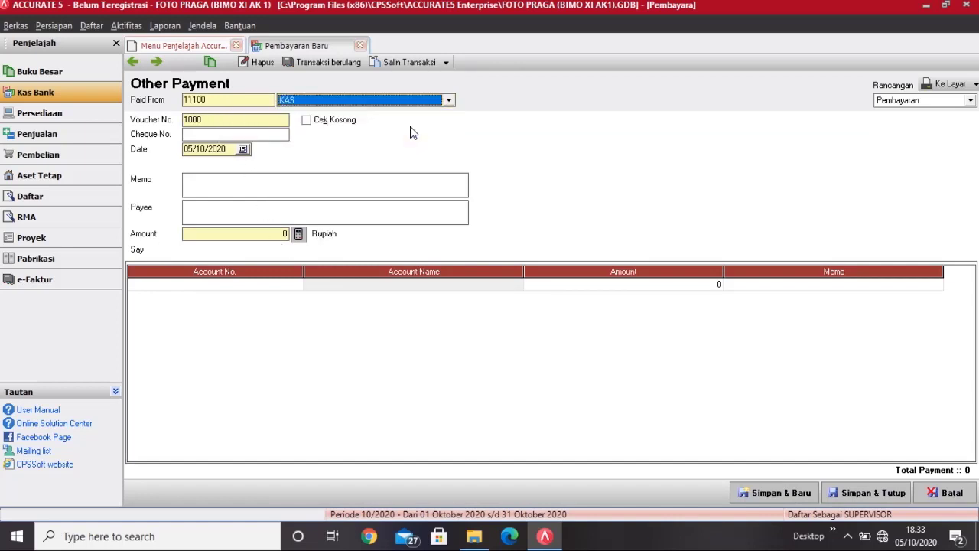
- Set the payment's voucher number to BKK-01
click(210, 120)
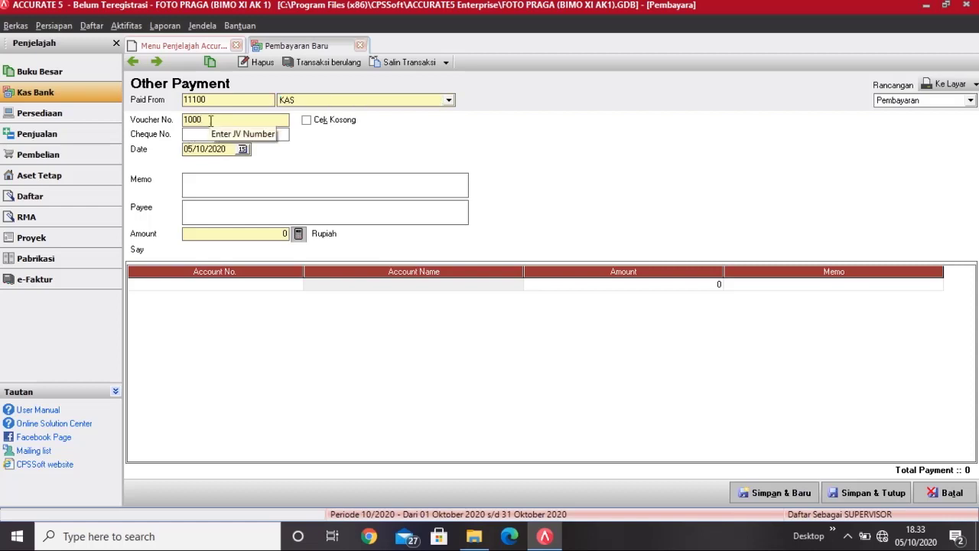
key(BackSpace)
key(BackSpace)
key(BackSpace)
key(BackSpace)
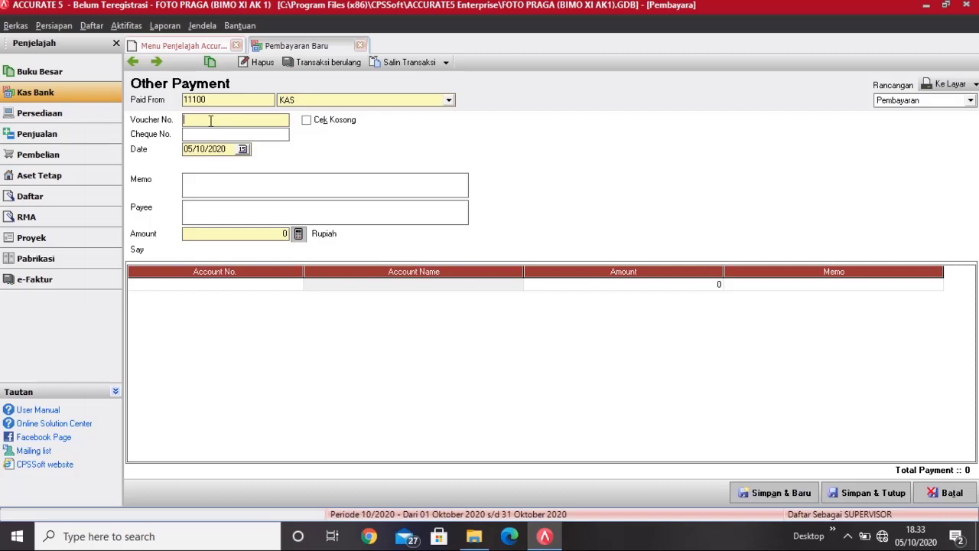
text(BKK-01)
- Set the payment date to 01/12/2016
key(BackSpace)
key(BackSpace)
key(BackSpace)
key(BackSpace)
key(BackSpace)
key(BackSpace)
key(BackSpace)
key(BackSpace)
text(01/12/2016)
- Enter the memo "PEMBAYARAN GAJI KARYAWAN BULAN NOVEMBER 2016" and the payee KARYAWAN
click(222, 179)
text(PEMBAYARAN G)
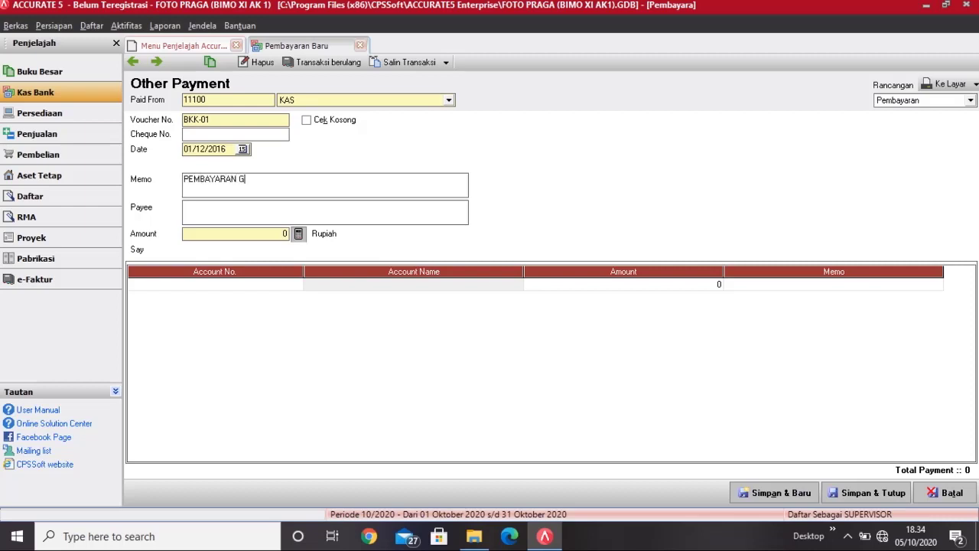
text(AJI KARYAWAN BULAN NOVEMBER)
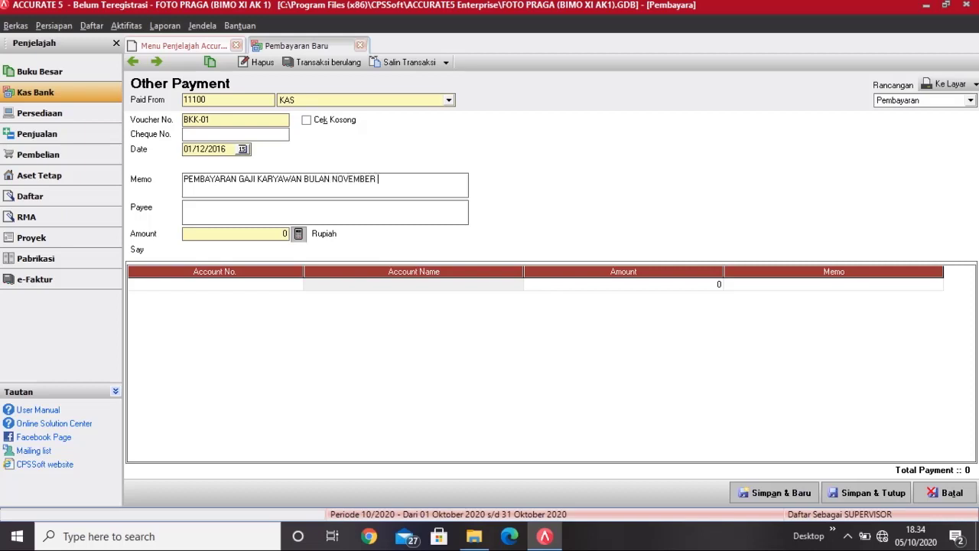
text( 201)
text(6)
text(KARYA)
text(WAN)
- Set the payment amount to 1.500.000 and allocate it to the HUTANG GAJI account
click(219, 234)
text(1)
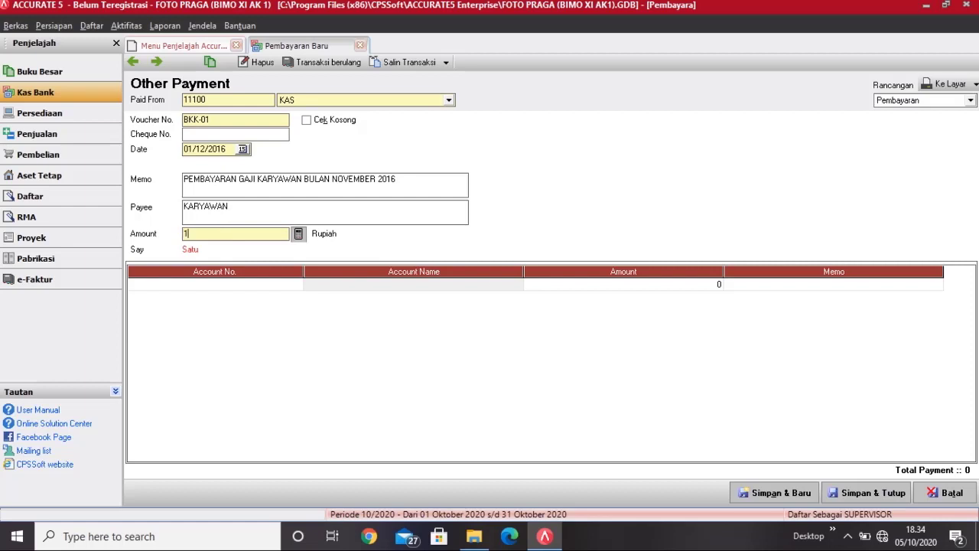
text(500000)
click(227, 288)
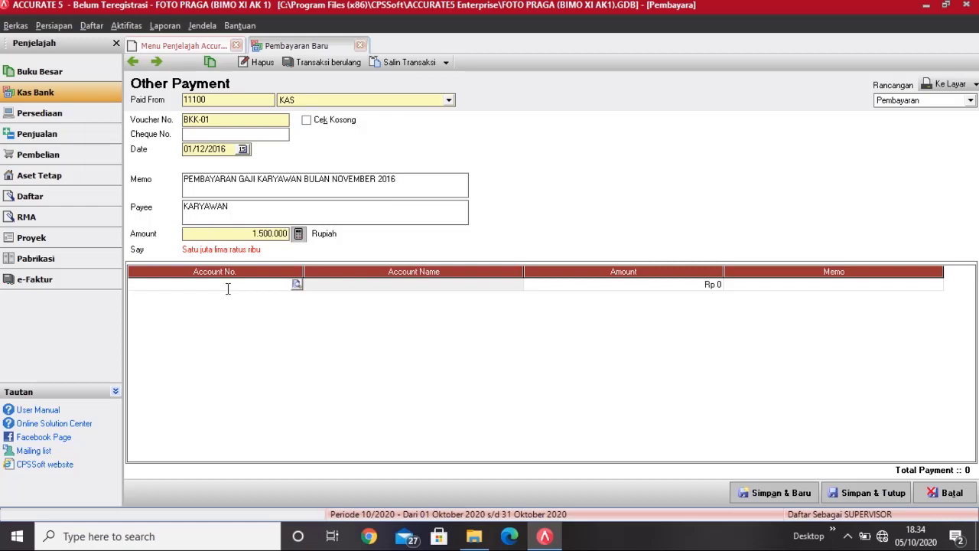
click(297, 285)
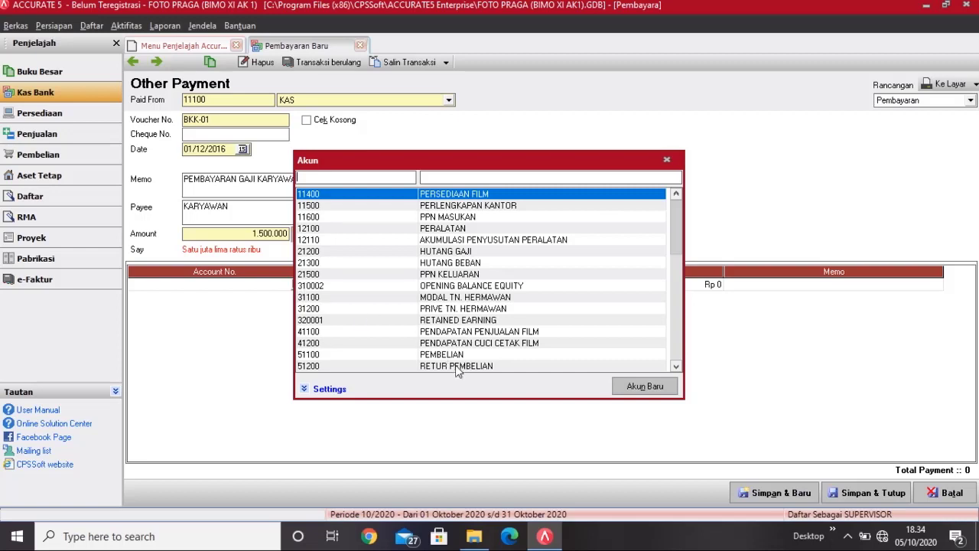
click(462, 252)
double_click(462, 254)
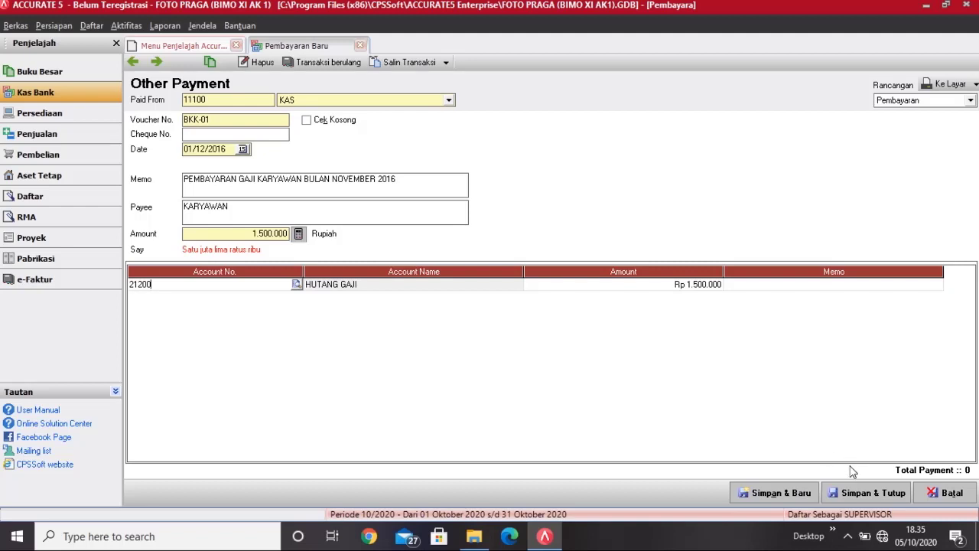
- Commit the HUTANG GAJI line with its memo left blank, and save and close the payment
click(831, 286)
key(Return)
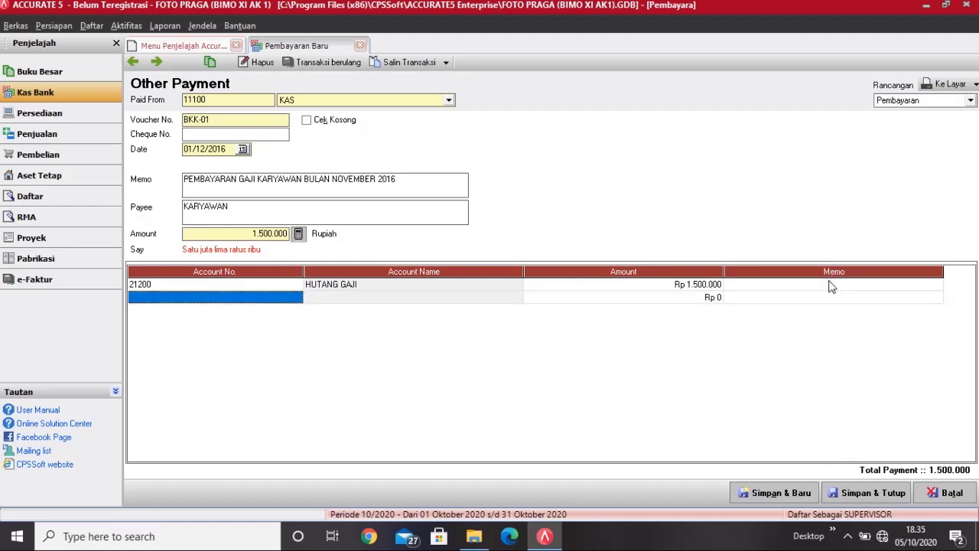
click(831, 286)
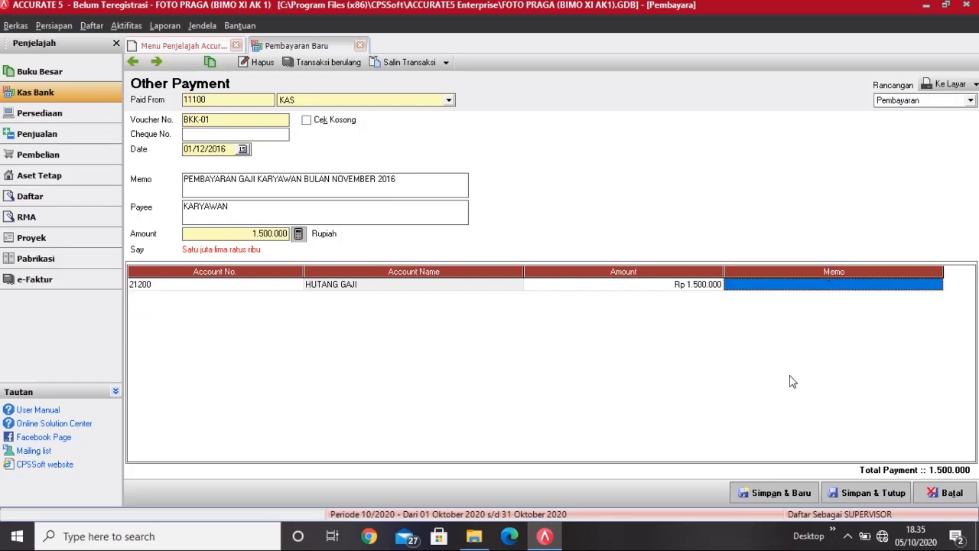
click(867, 494)
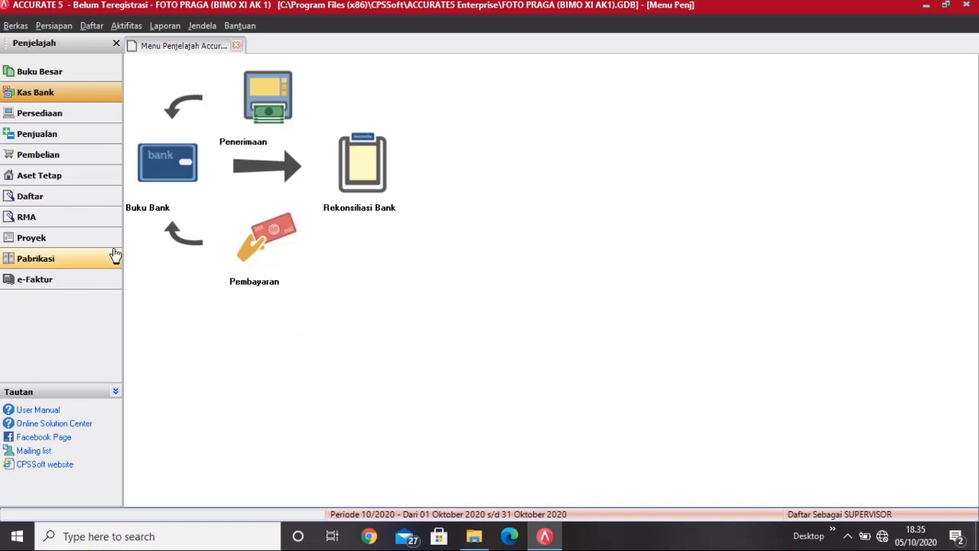
- Start a new purchase invoice (Faktur Pembelian) for the vendor FUJI FILM
click(22, 160)
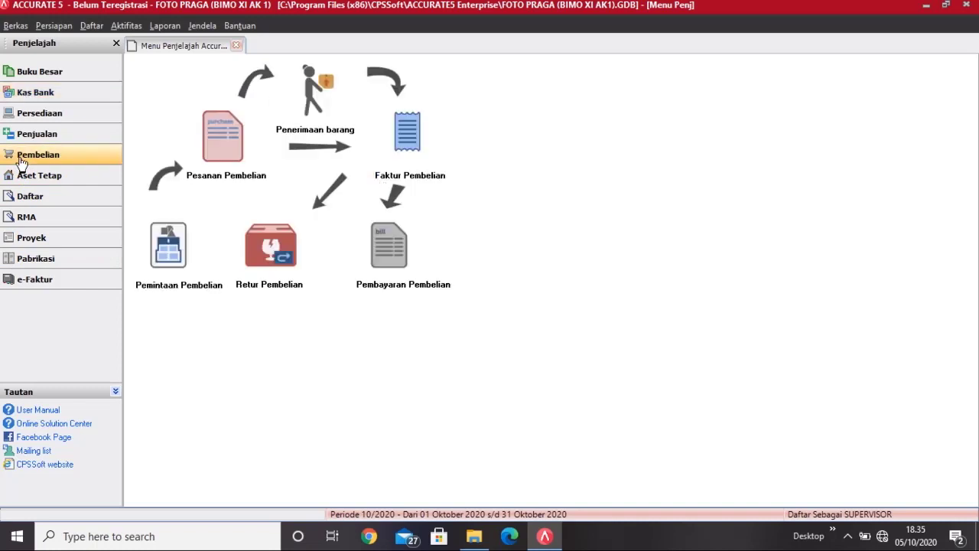
click(396, 156)
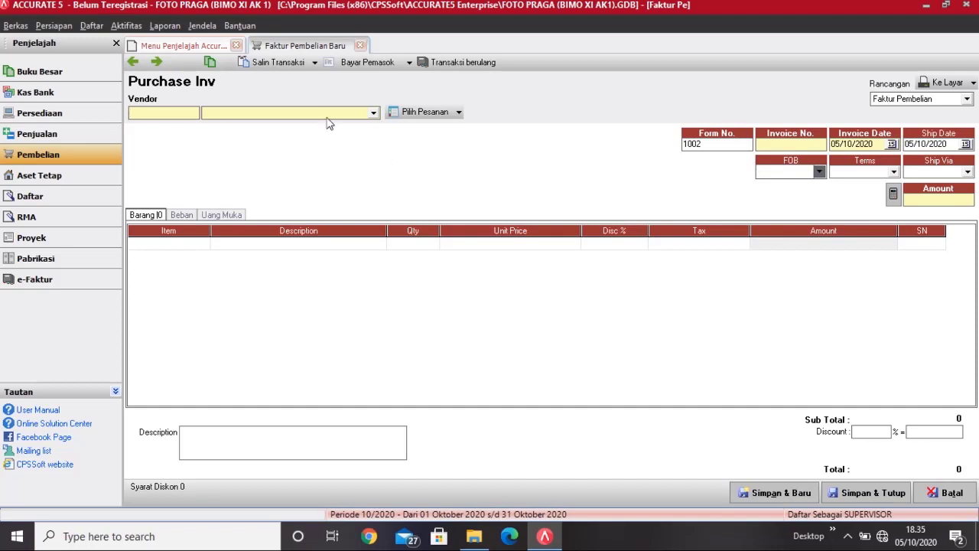
click(374, 113)
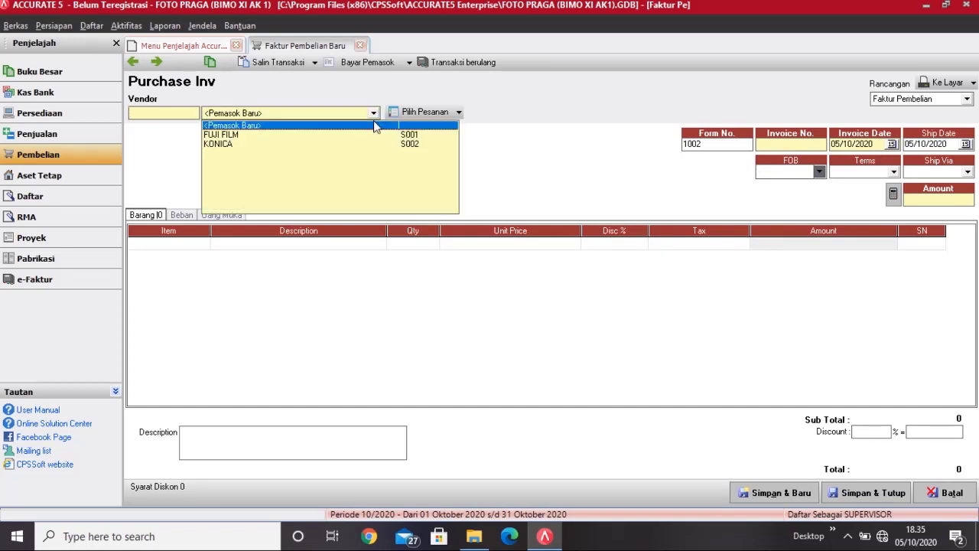
click(362, 139)
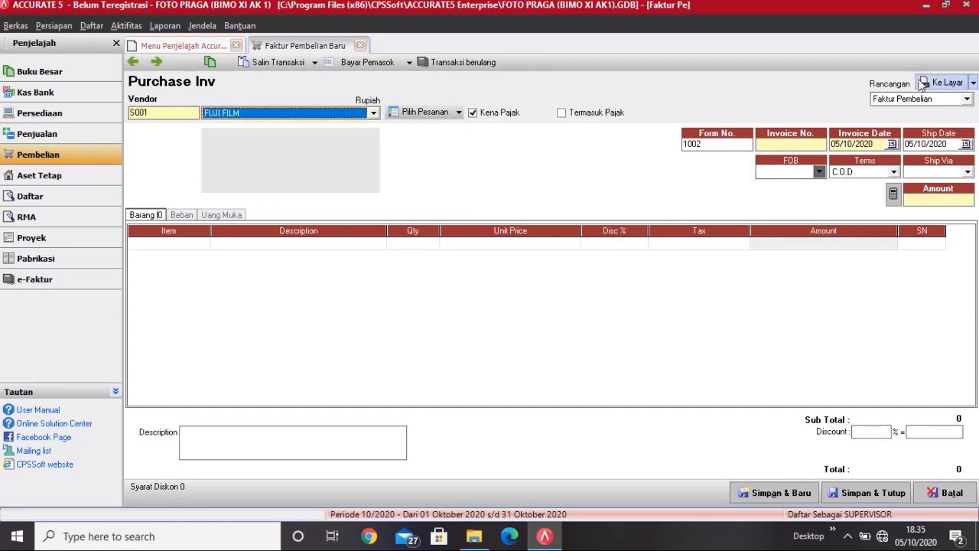
- Enter FA-1202 as both the form number and the invoice number of the purchase invoice
click(736, 146)
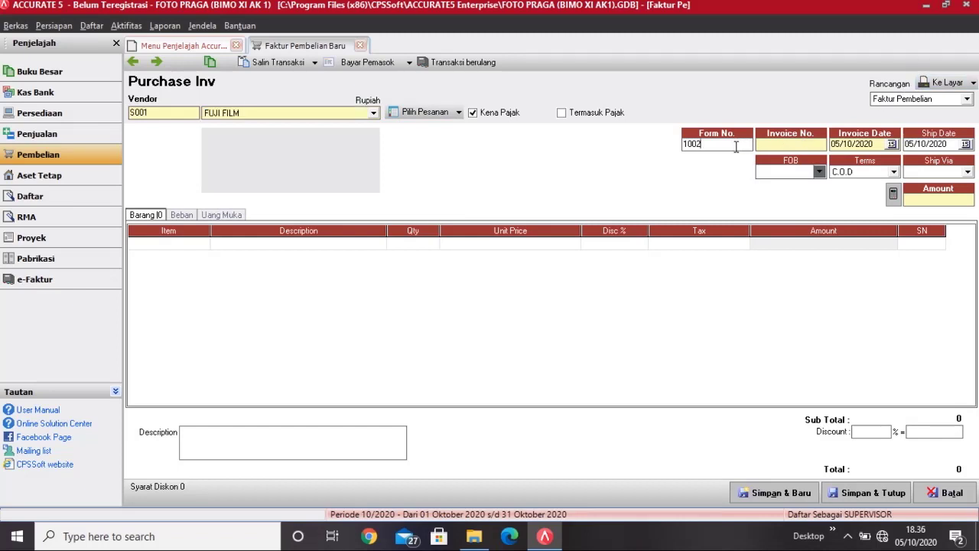
key(BackSpace)
key(BackSpace)
key(BackSpace)
key(BackSpace)
text(FA-1202FA-1202)
- Set the invoice date to 02/12/2016
click(861, 143)
key(BackSpace)
key(BackSpace)
key(BackSpace)
key(BackSpace)
key(BackSpace)
key(BackSpace)
key(BackSpace)
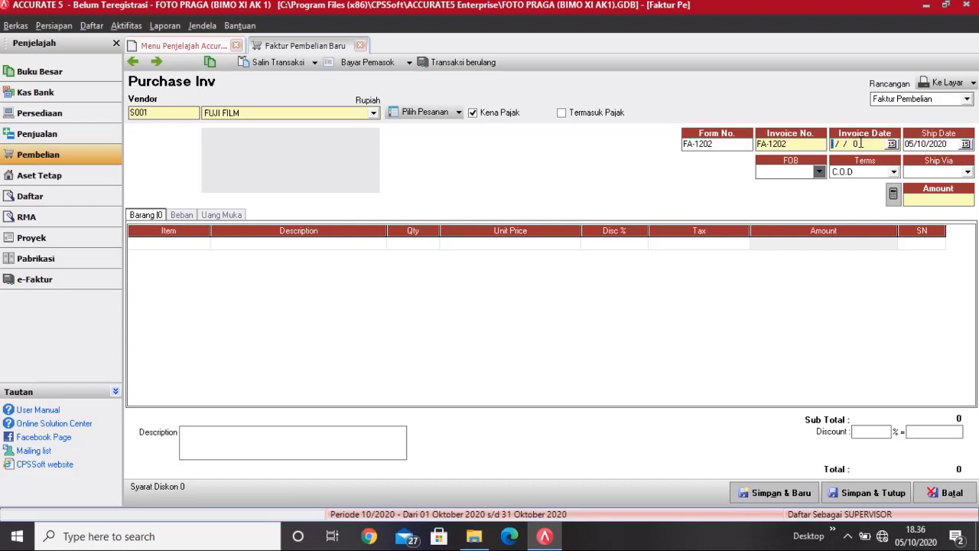
text(02)
text(122020)
text(1)
text(6)
- Set the ship date to 02/12/2016
click(911, 143)
key(BackSpace)
key(BackSpace)
key(BackSpace)
key(BackSpace)
key(BackSpace)
key(BackSpace)
key(BackSpace)
key(BackSpace)
text(02/12/2016)
- Add the item FILM (B001) to the purchase invoice with a quantity of 10
click(179, 243)
click(203, 244)
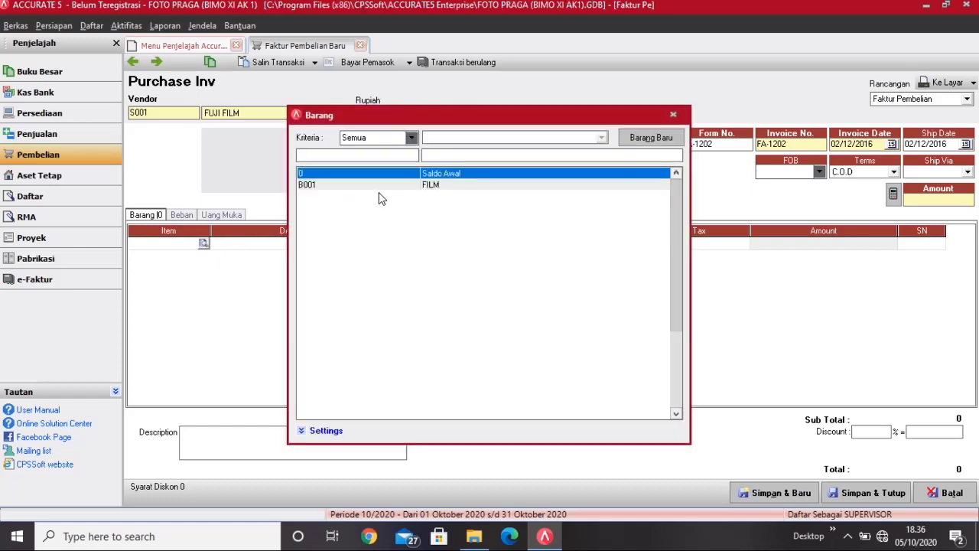
click(380, 188)
double_click(379, 188)
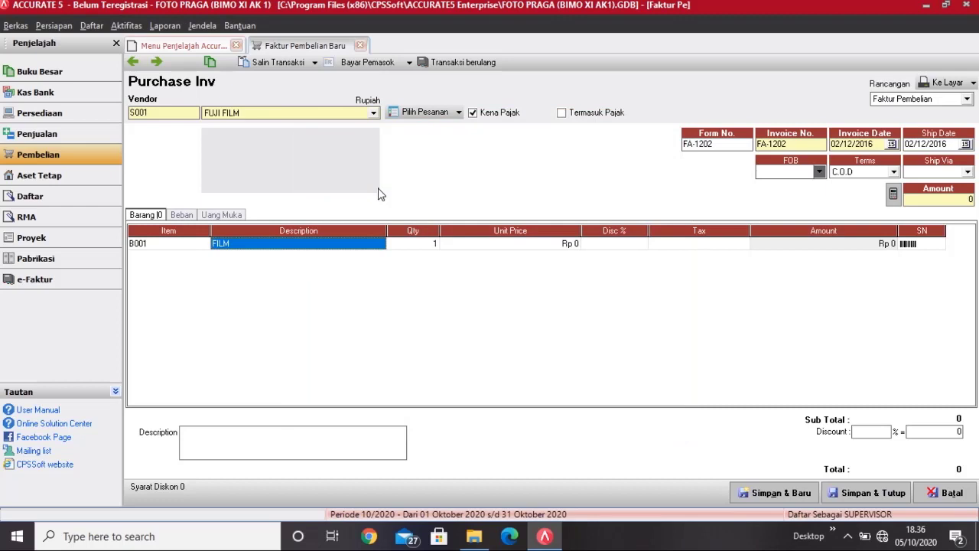
click(429, 250)
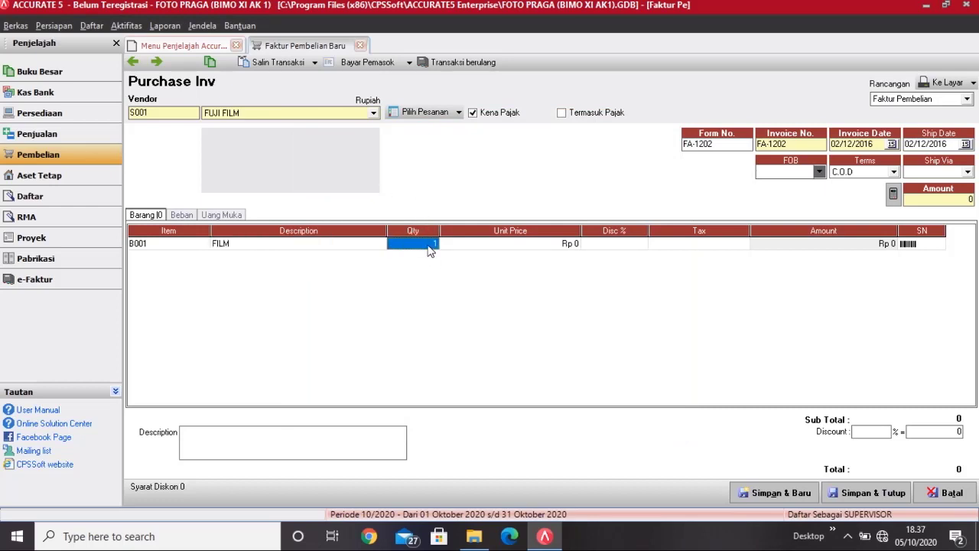
text(10)
- Set the unit price of the FILM item to Rp 50.000 and commit the line
click(487, 245)
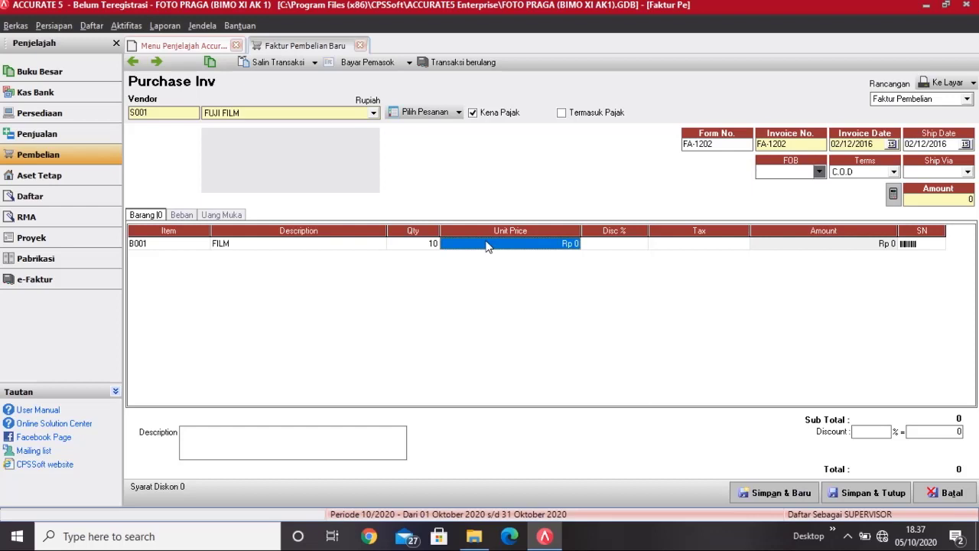
text(5)
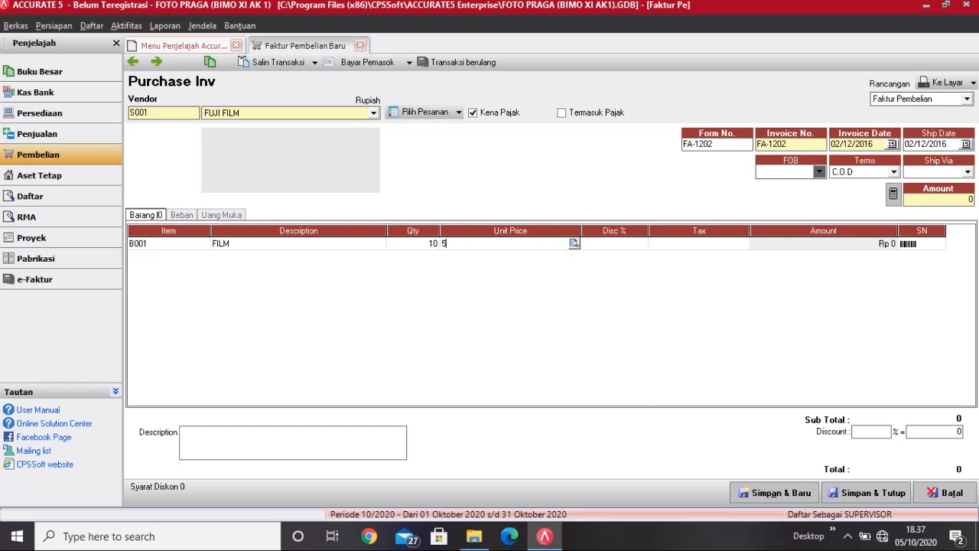
text(0.000000)
key(Tab)
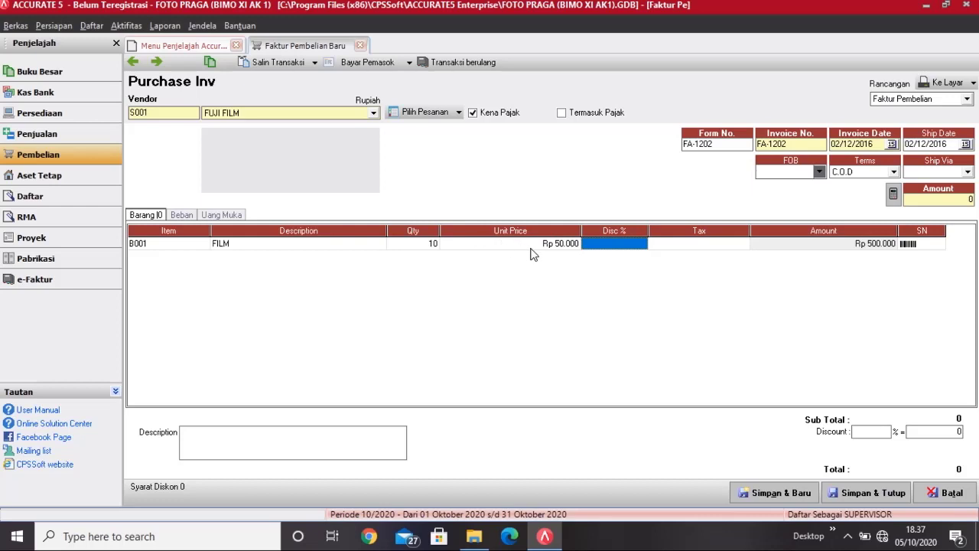
key(Tab)
key(Tab)
key(Tab)
key(Tab)
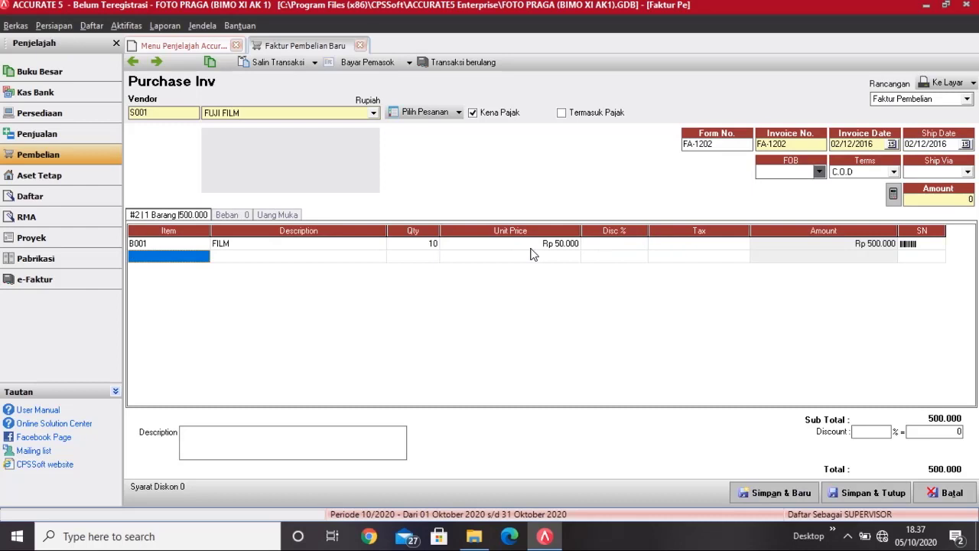
click(531, 247)
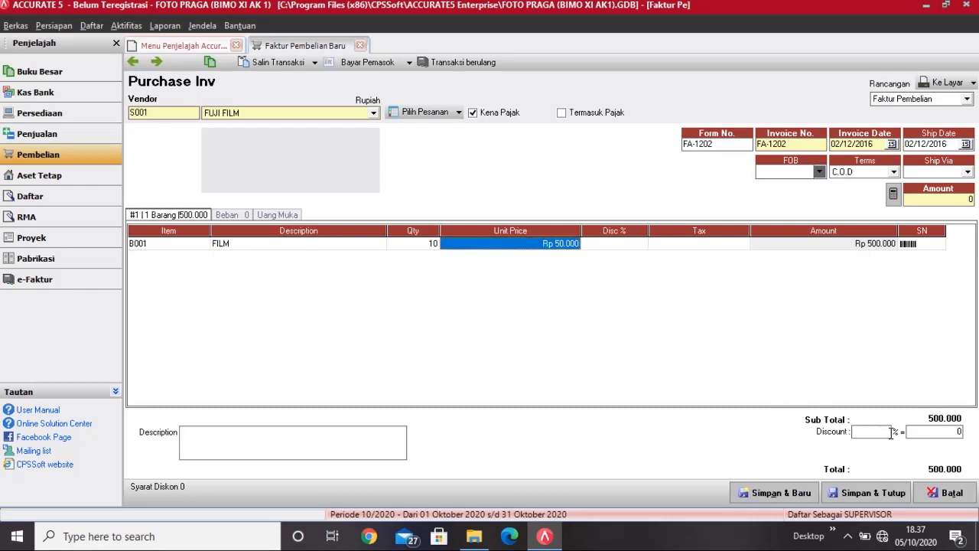
- Enter the invoice description "PEMBELIAN TUNAI", and save and close the purchase invoice
click(914, 438)
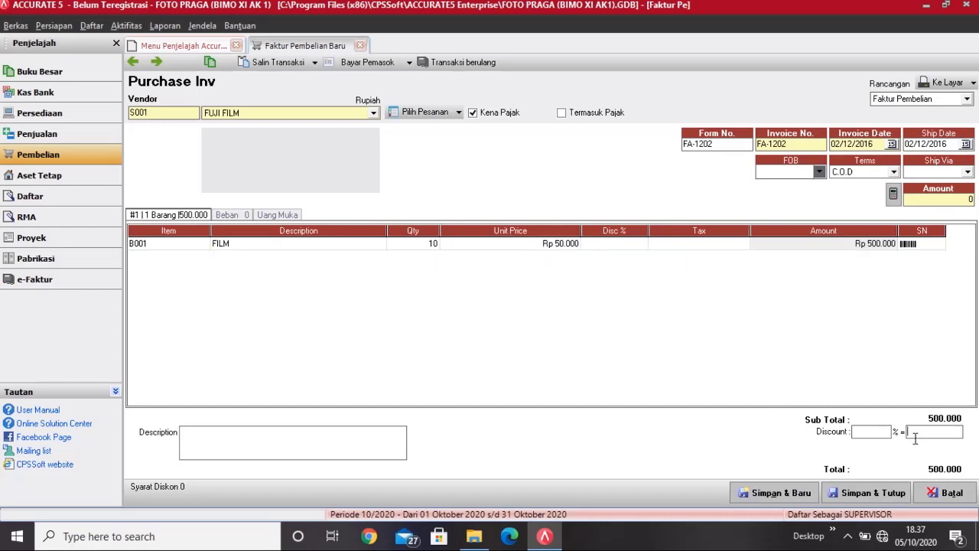
click(859, 432)
text(PEMBELIAN TUNAI)
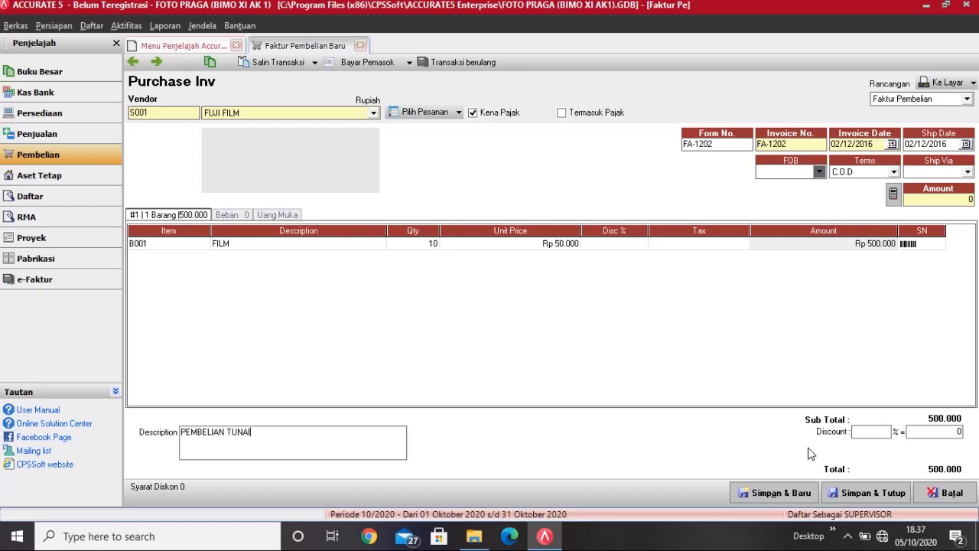
click(877, 495)
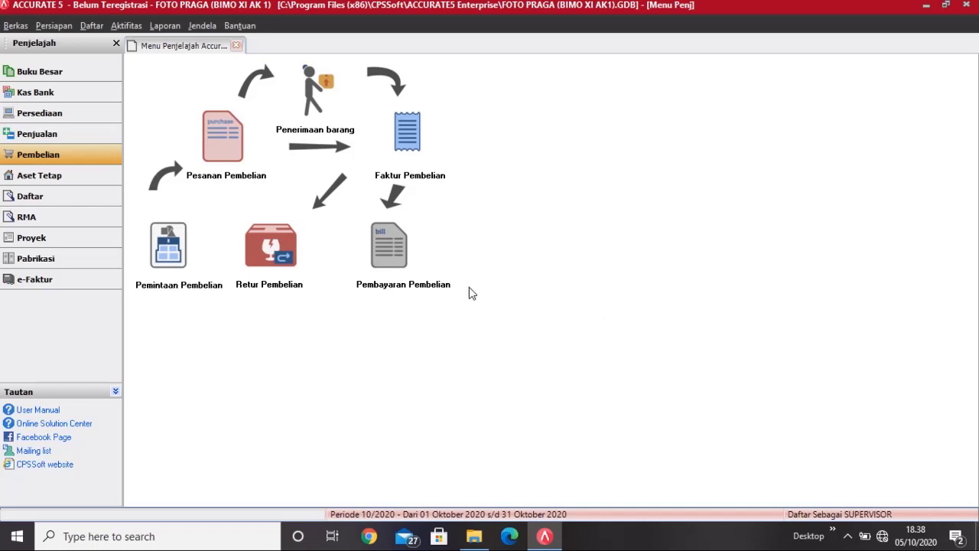
- Start a new purchase payment (Pembayaran Pembelian) for the vendor FUJI FILM
click(404, 267)
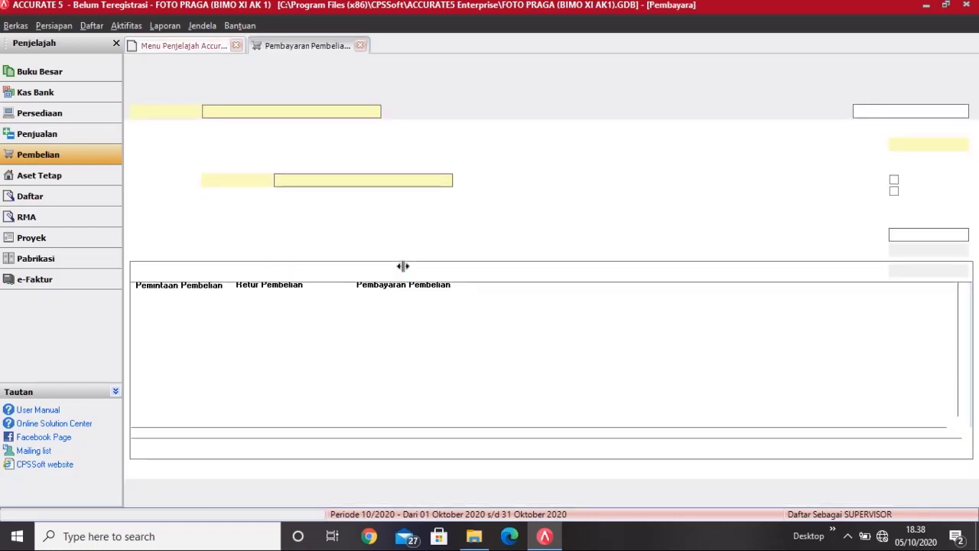
click(374, 112)
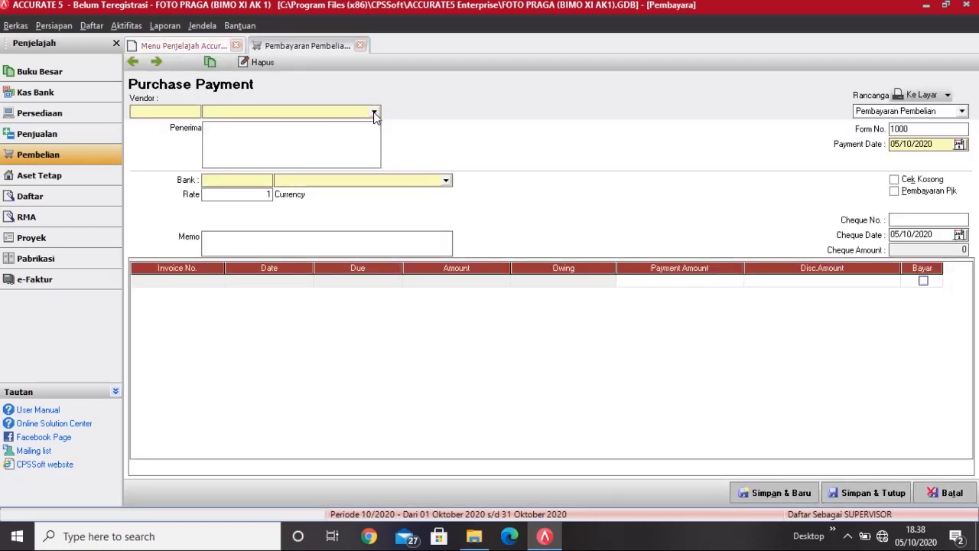
click(353, 124)
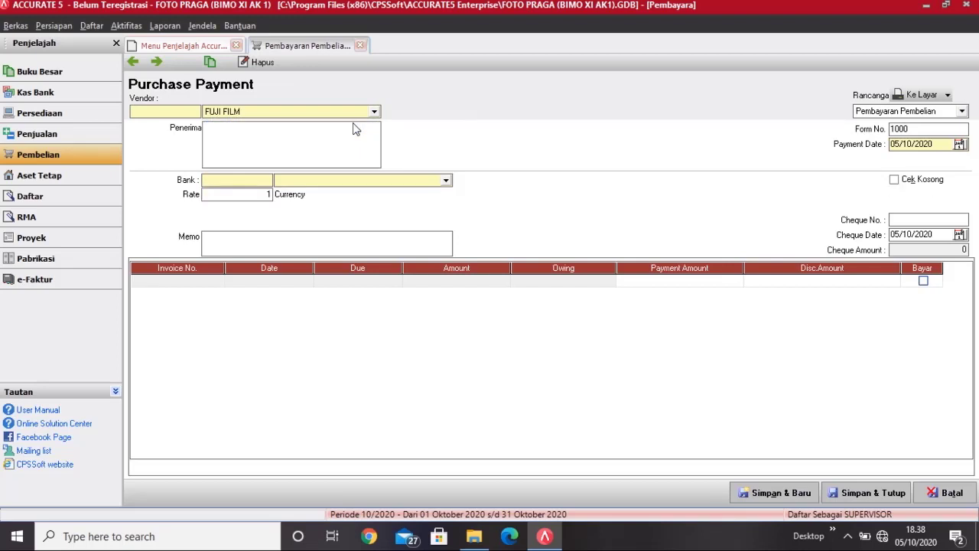
click(327, 127)
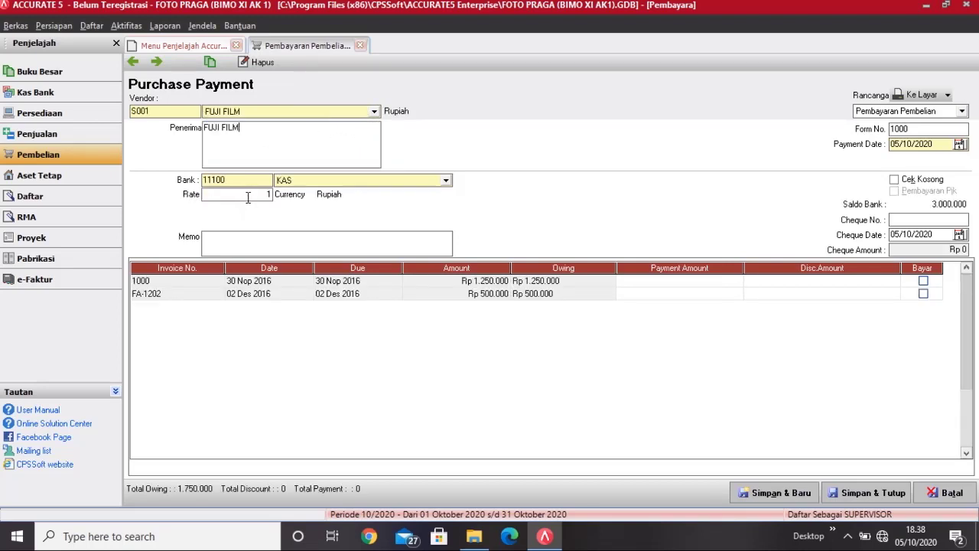
- Enter the memo "PEMBELIAN TUNAI" and set the form number of the purchase payment to FA-1202
click(240, 240)
text(PEMBELIAN TUNAI)
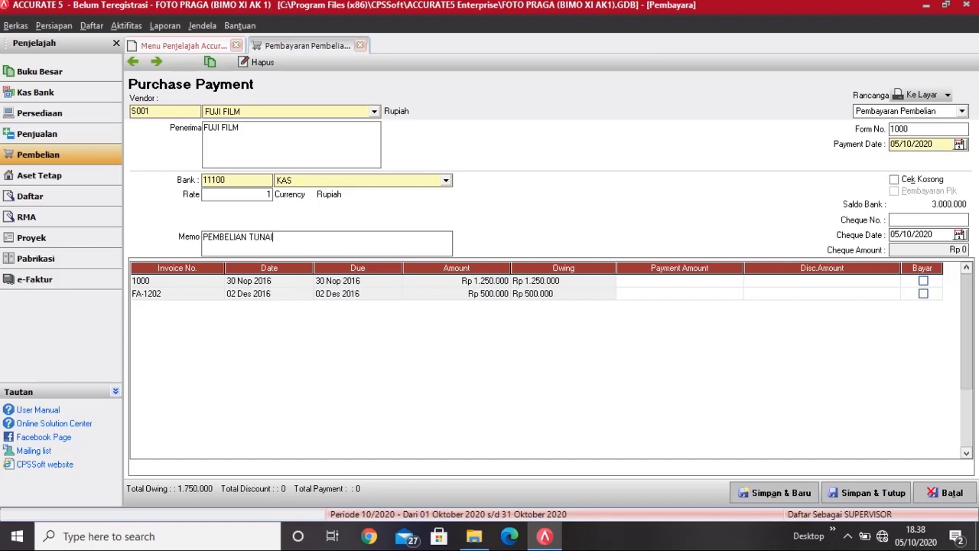
click(924, 133)
key(BackSpace)
key(BackSpace)
key(BackSpace)
key(BackSpace)
text(FA-1202)
key(Tab)
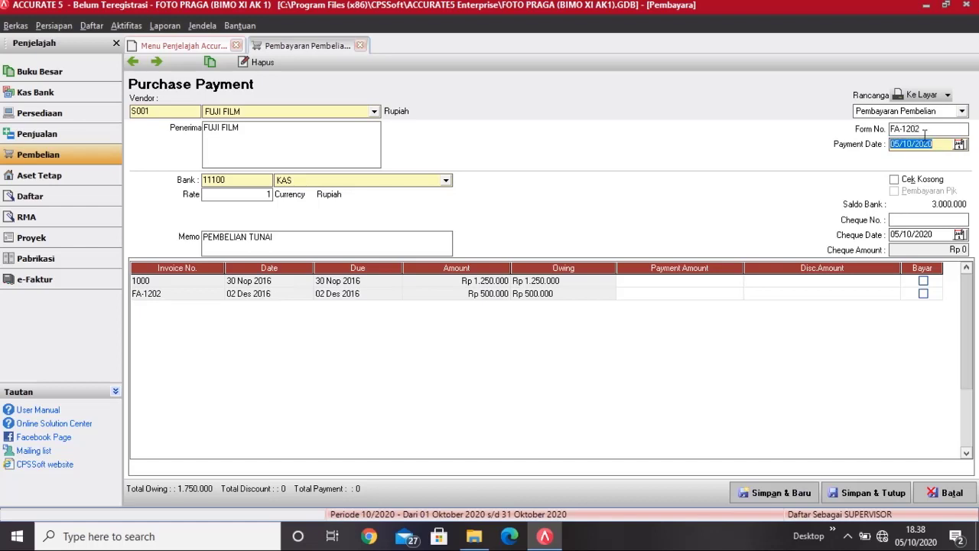
- Set both the payment date and the cheque date of the purchase payment to 02/12/2016
text(02/12/2016)
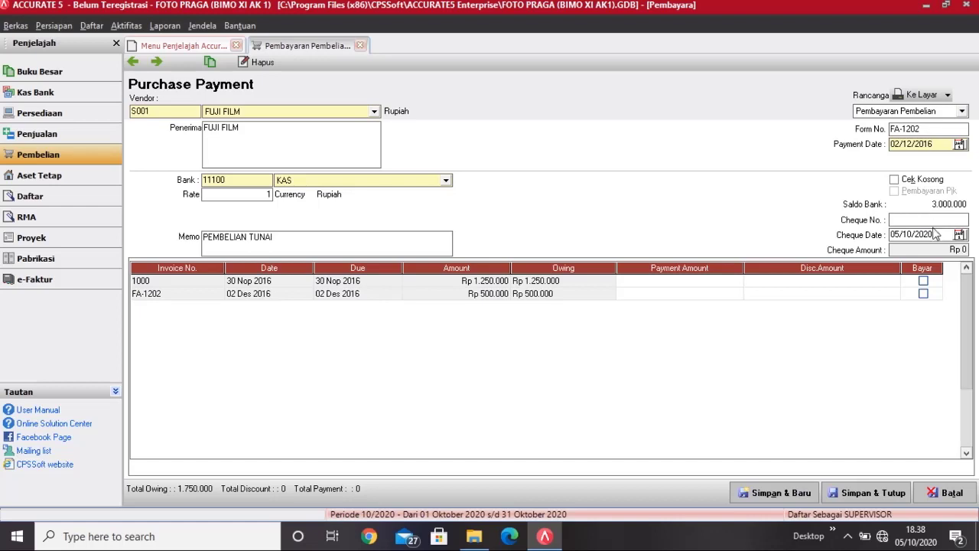
click(938, 234)
key(BackSpace)
key(BackSpace)
key(BackSpace)
key(BackSpace)
key(BackSpace)
key(BackSpace)
key(BackSpace)
key(BackSpace)
text(02/12/2016)
- Mark invoice FA-1202 for payment in the vendor's list of outstanding invoices
click(923, 297)
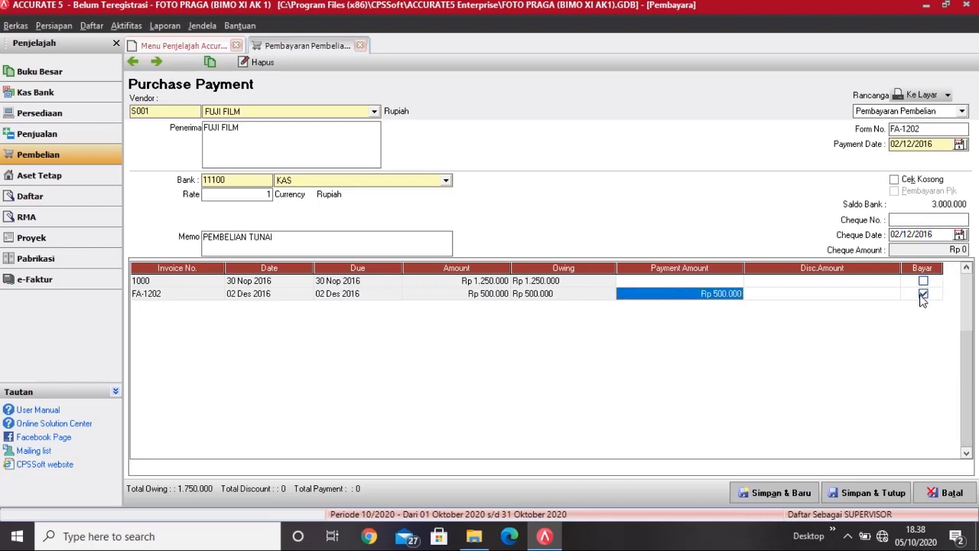
click(926, 252)
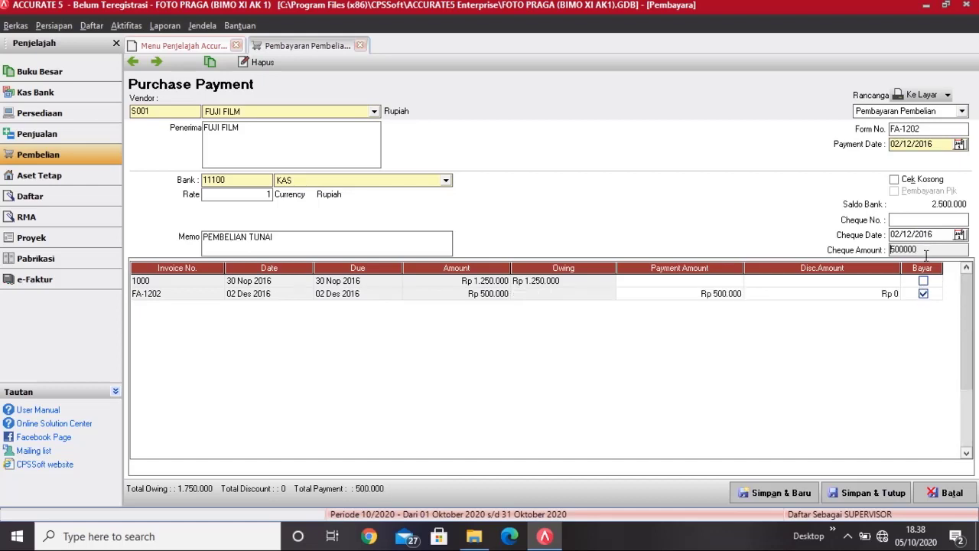
click(893, 355)
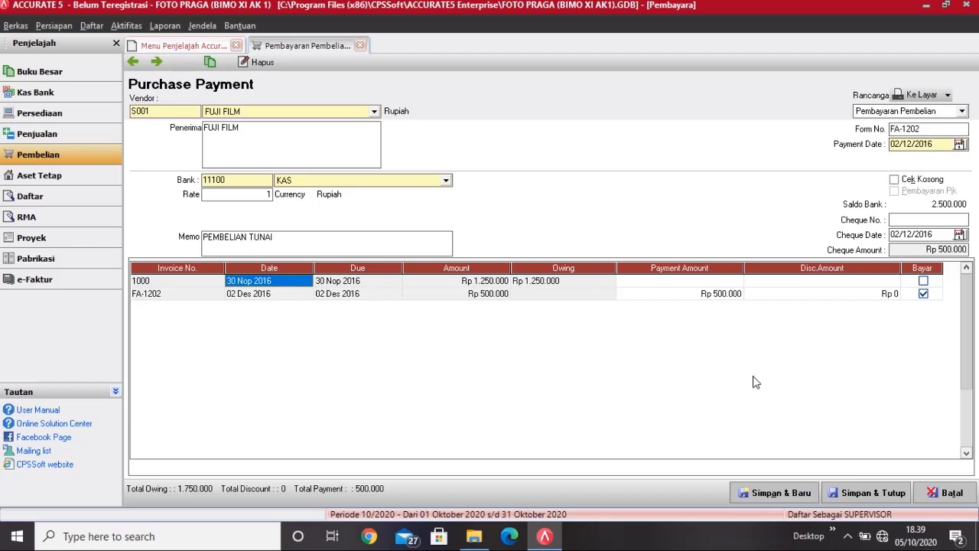
- Check the source documents of invoices 1000 and FA-1202, and save and close the purchase payment
click(587, 282)
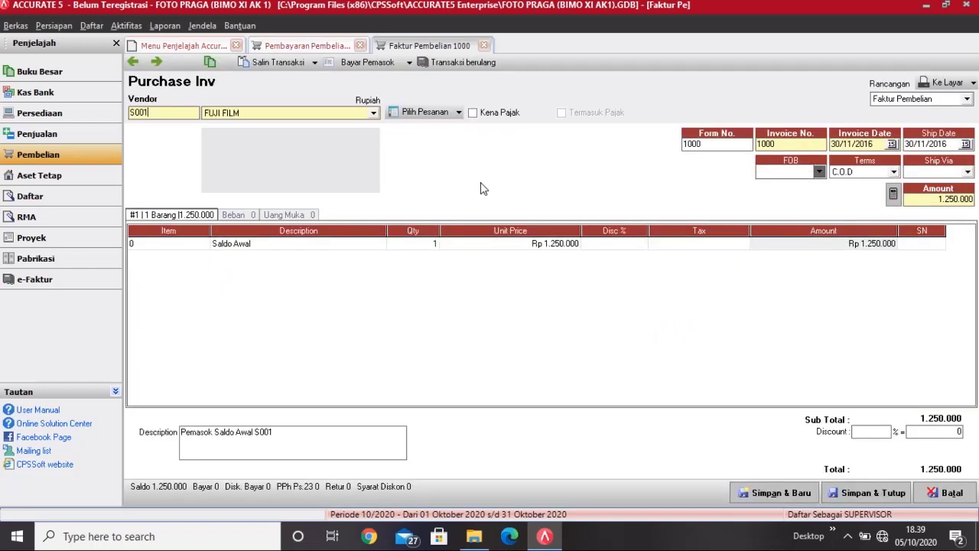
click(484, 46)
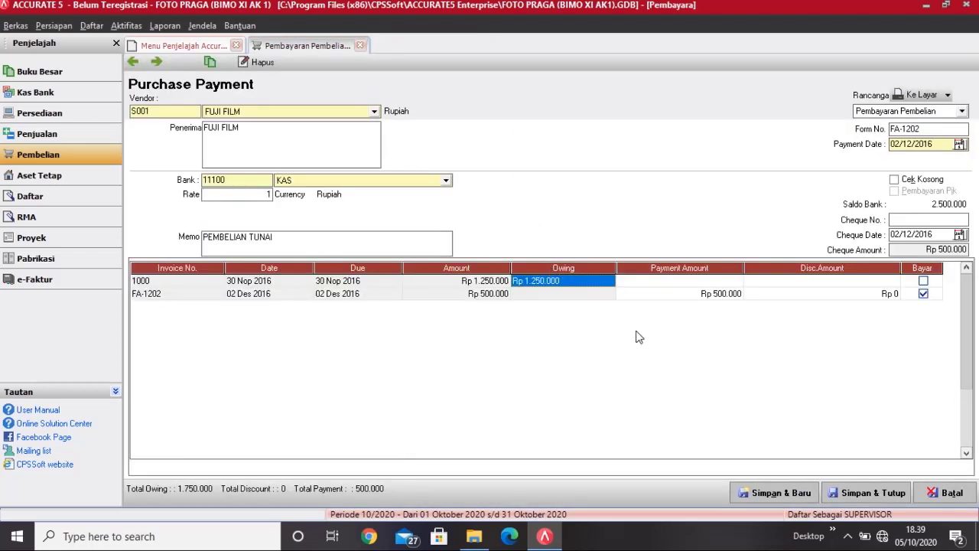
click(705, 298)
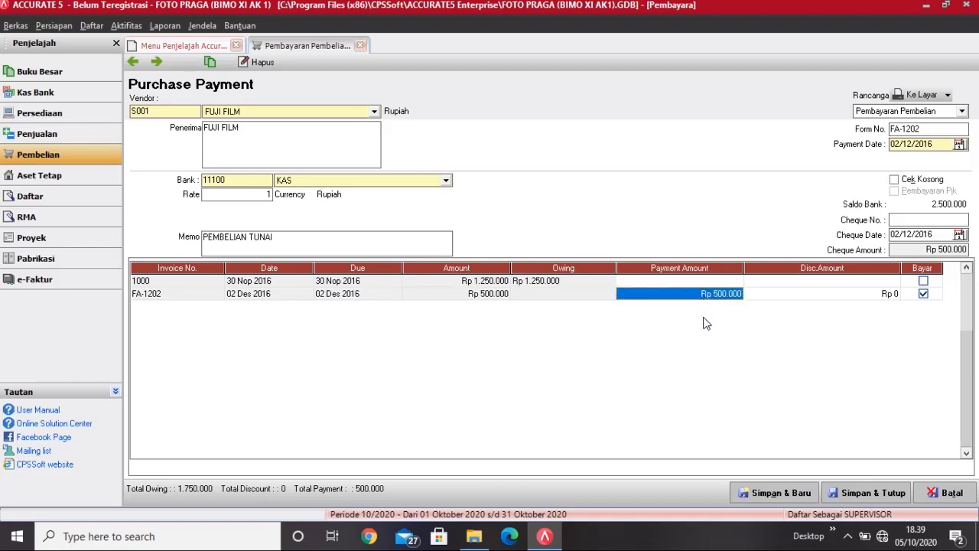
click(779, 298)
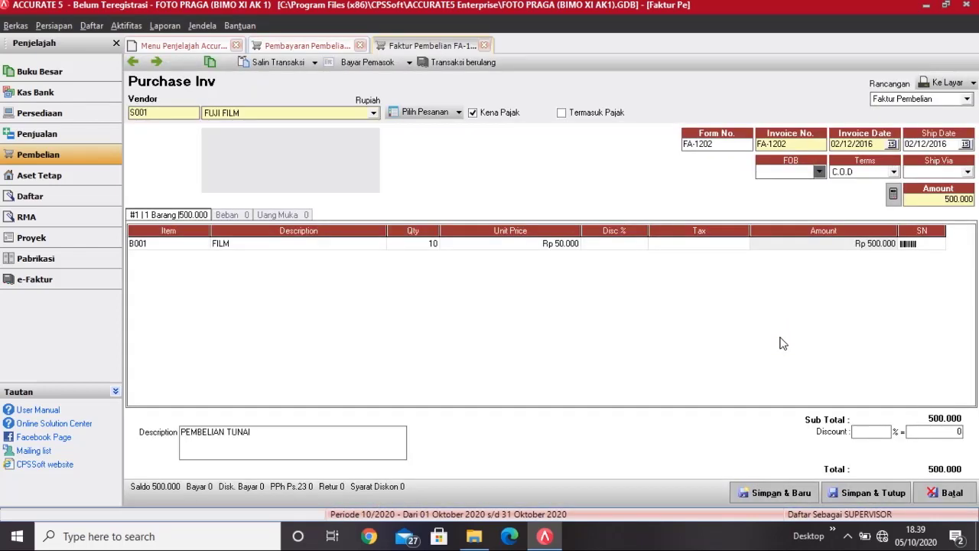
click(484, 46)
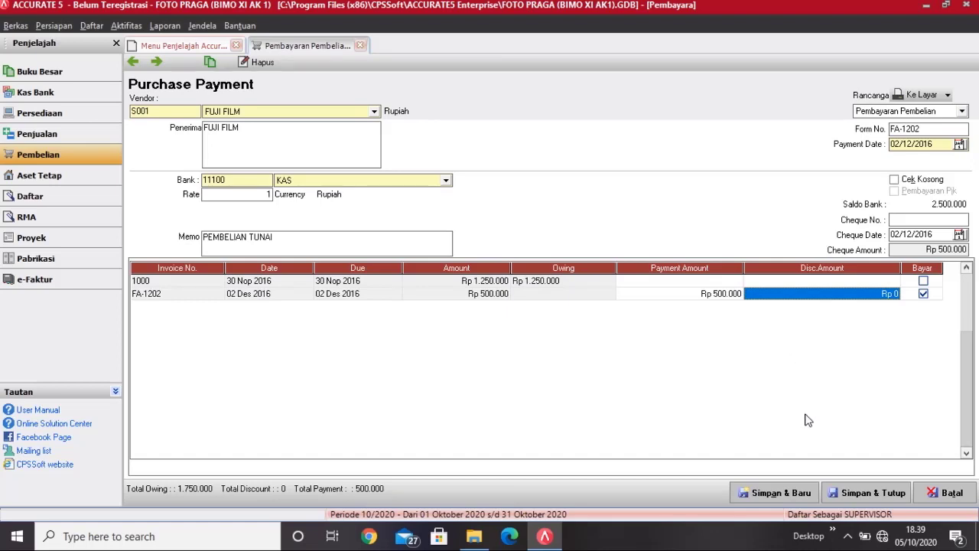
click(840, 496)
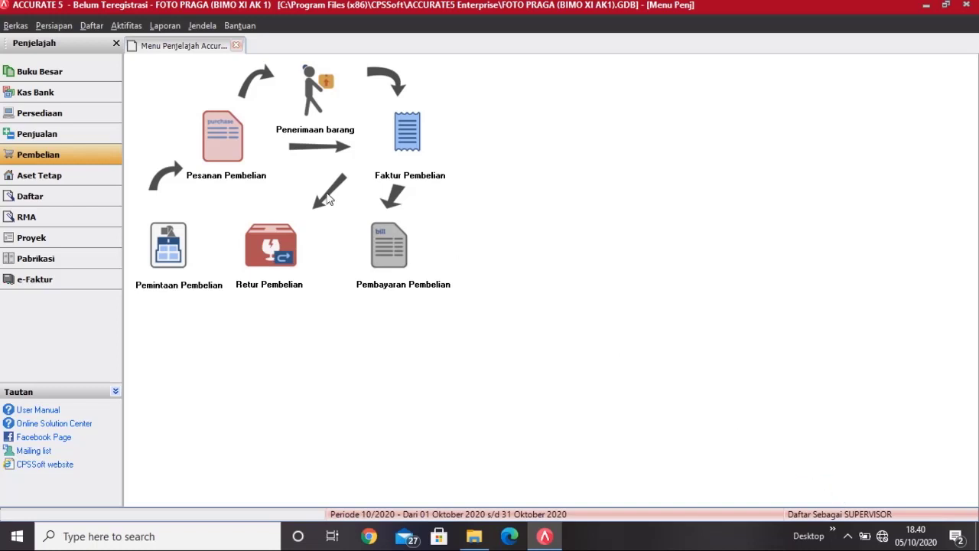
- Start a new Kas Bank payment (Pembayaran) paid from the KAS account
click(118, 92)
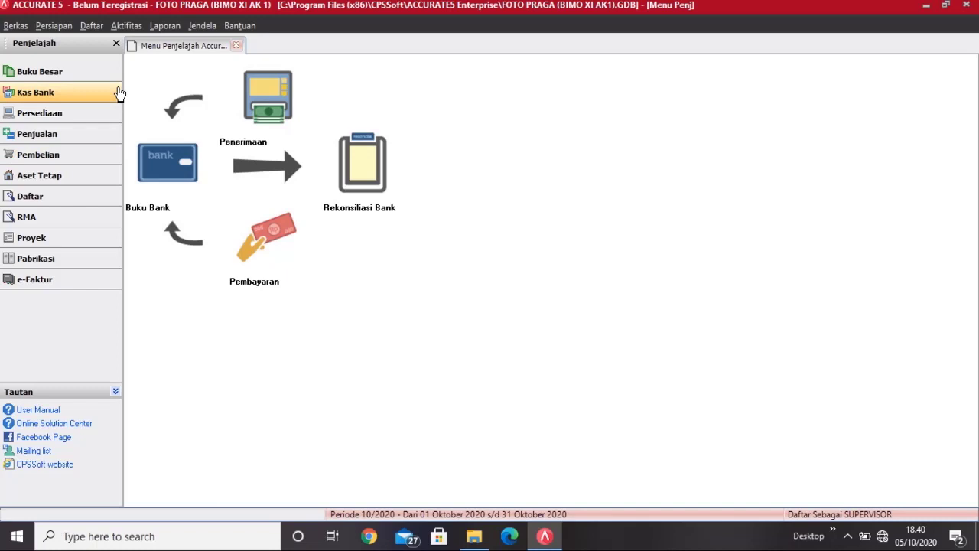
click(256, 258)
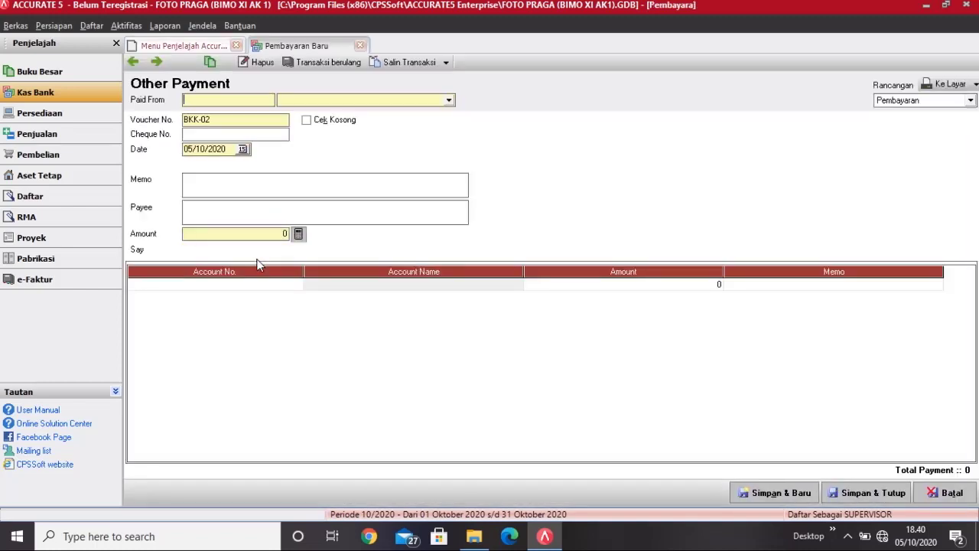
click(448, 104)
click(398, 124)
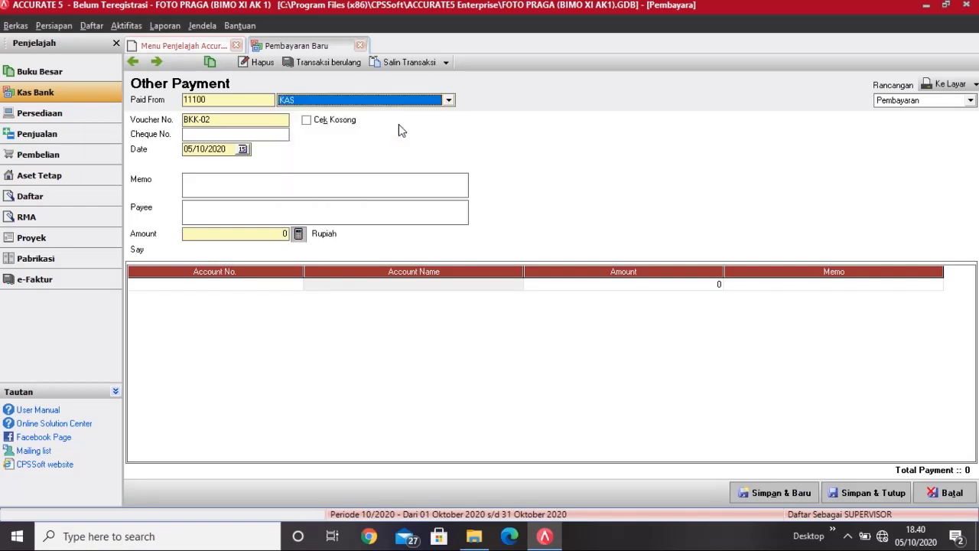
- Set the date of the KAS payment voucher to 02/12/2016
click(237, 120)
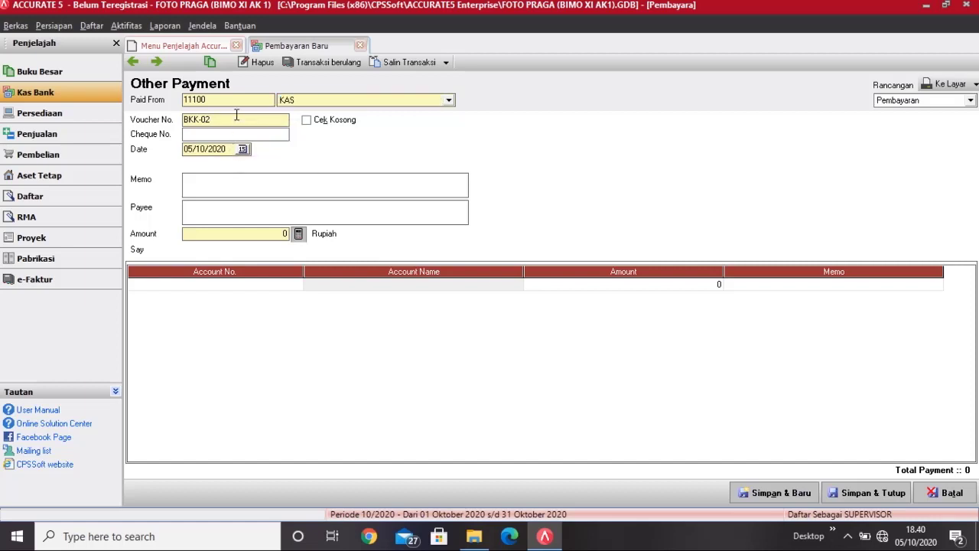
key(Tab)
text(02/11/)
key(BackSpace)
key(BackSpace)
text(12/2016)
- Enter the payment memo "PEMBAYARAN BAHAN BAKAR PERTAMAX" and the payee PERTAMINA
click(209, 183)
text(PEMBAYARAN BAHAN BAKAR)
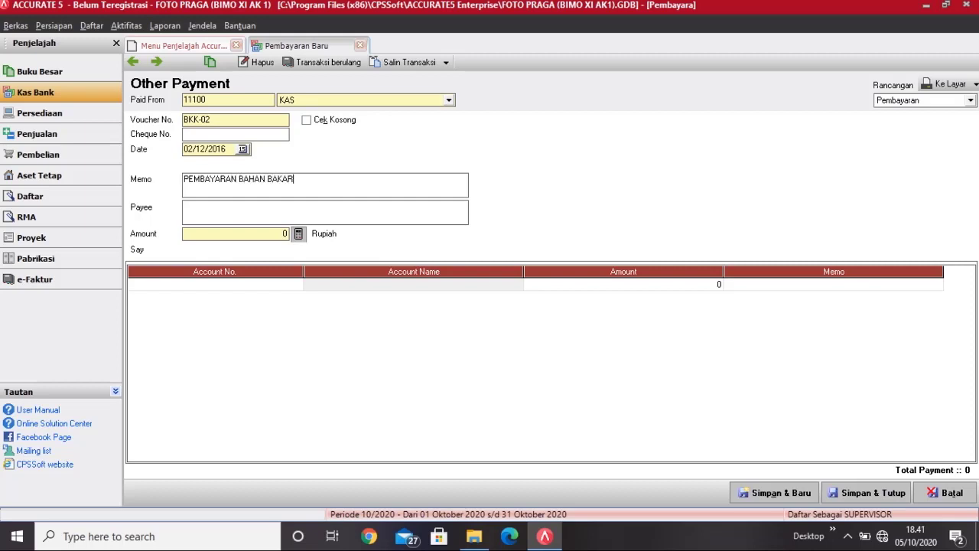
text( PERTAMAX)
click(200, 208)
text(PERTAMINA)
- Set the amount of the fuel payment to 100.000 Rupiah
click(200, 233)
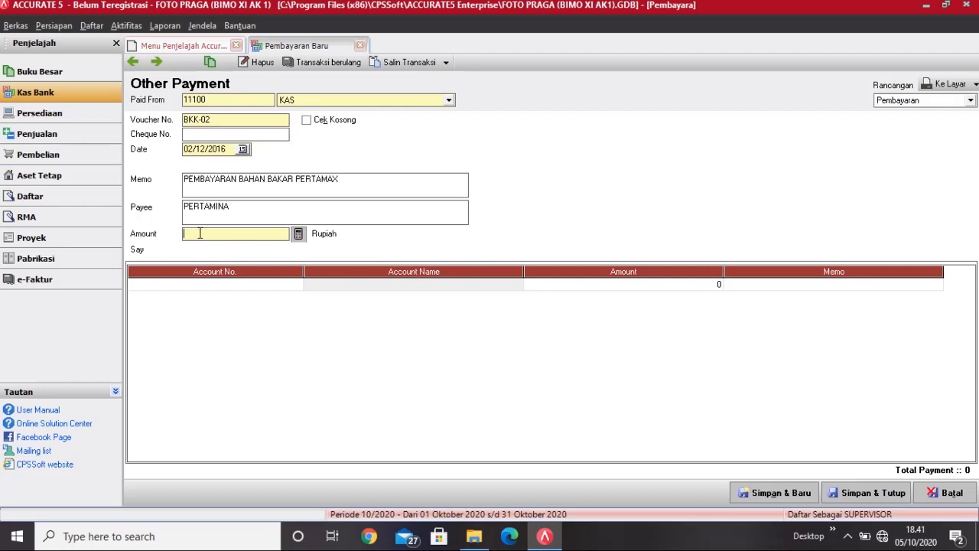
text(100.)
text(00000)
- Allocate the fuel payment to the expense account 61800 BEBAN LAIN-LAIN
click(207, 282)
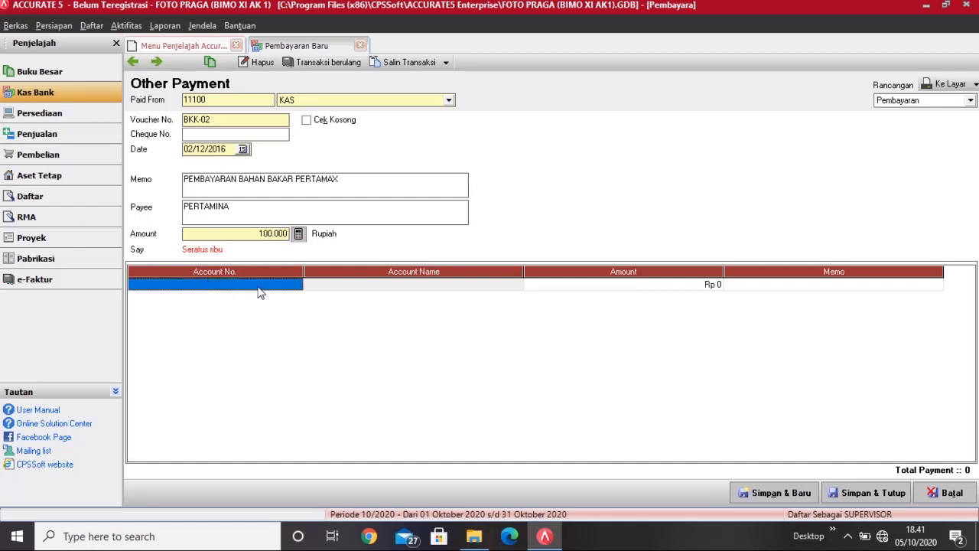
click(293, 286)
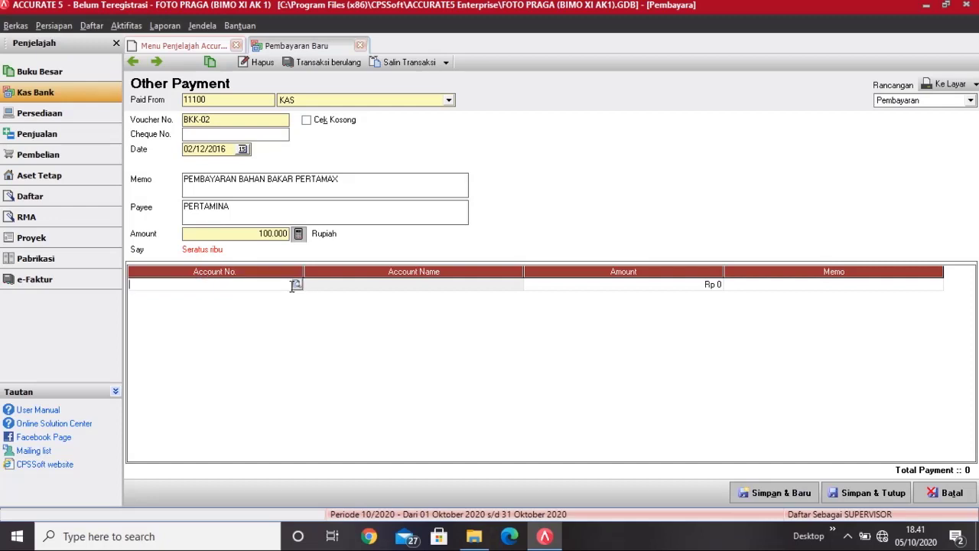
click(296, 284)
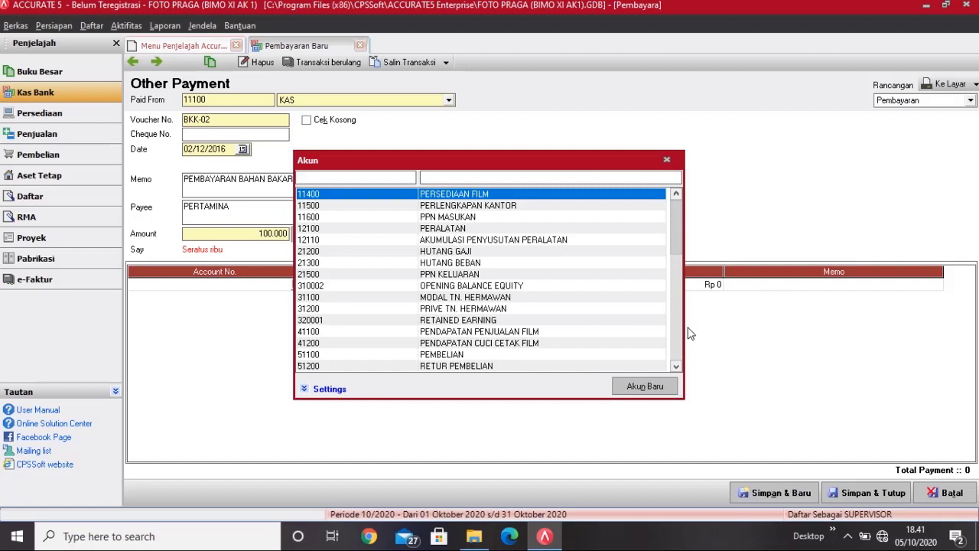
key(Down)
key(Down)
key(Down)
key(Down)
key(Down)
key(Down)
key(Down)
key(Down)
key(Down)
key(Down)
key(Down)
key(Down)
key(Down)
key(Down)
key(Down)
key(Down)
key(Down)
key(Down)
key(Down)
key(Down)
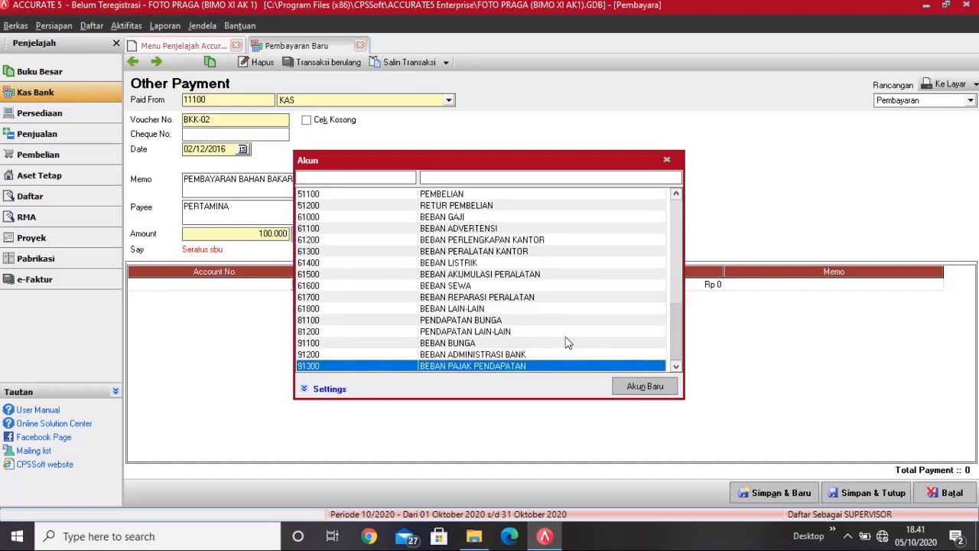
double_click(550, 309)
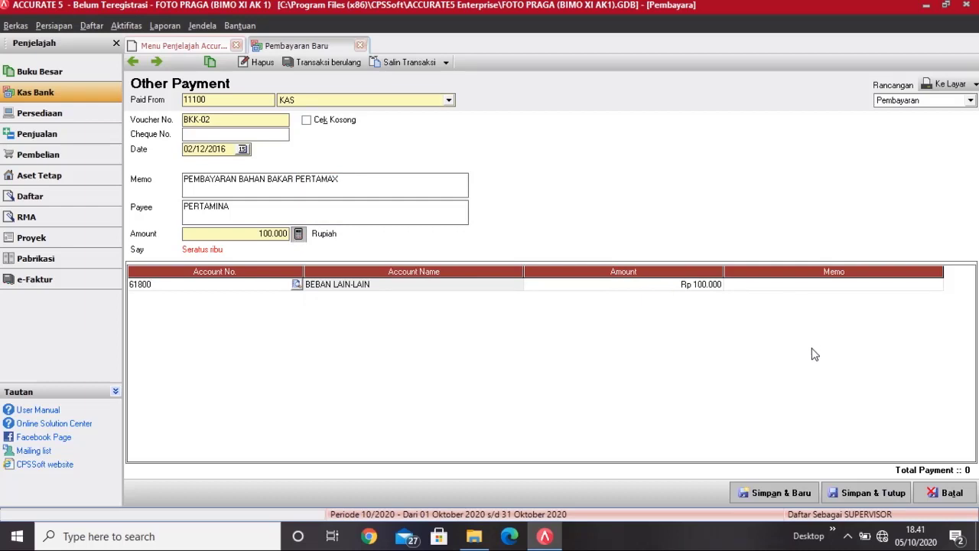
- Commit the BEBAN LAIN-LAIN line with an empty memo, and save and close the fuel payment
click(813, 285)
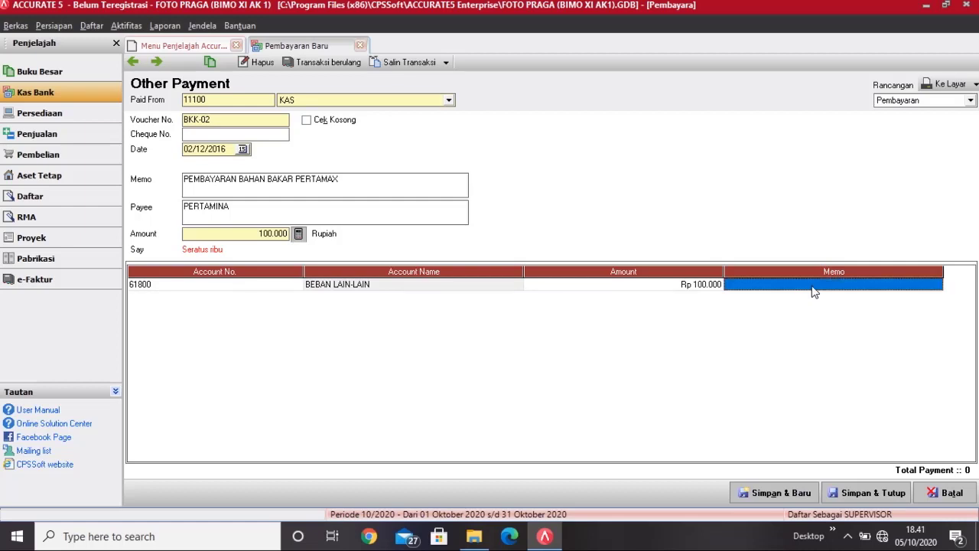
click(812, 285)
key(Return)
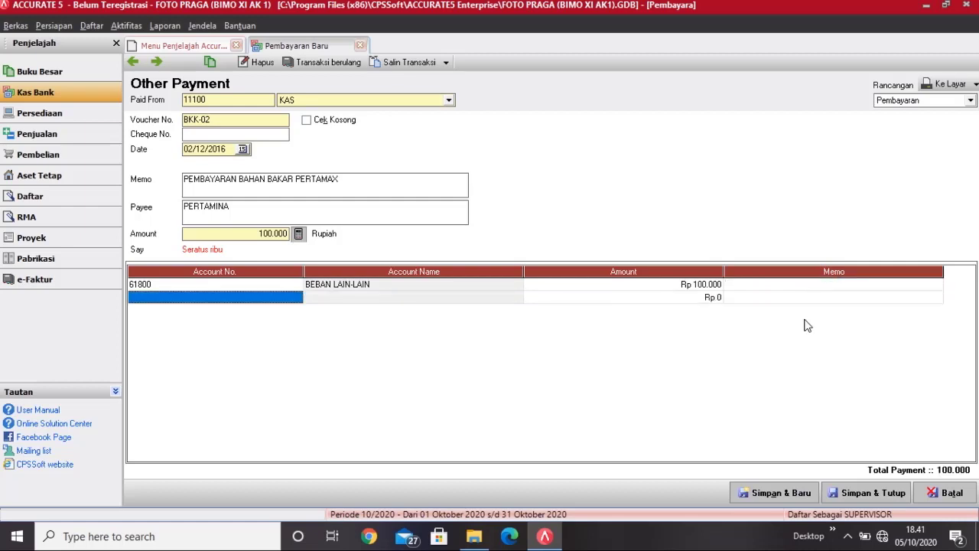
click(810, 285)
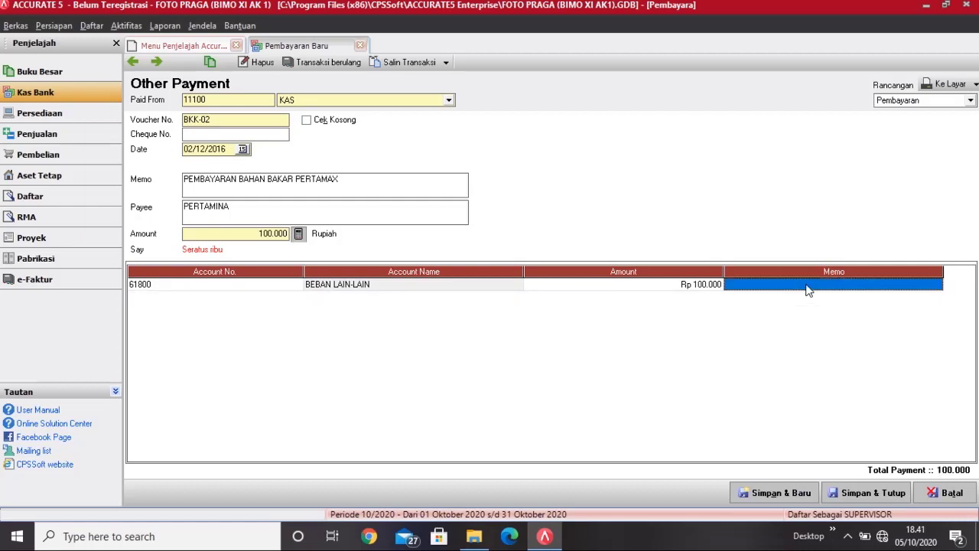
click(838, 496)
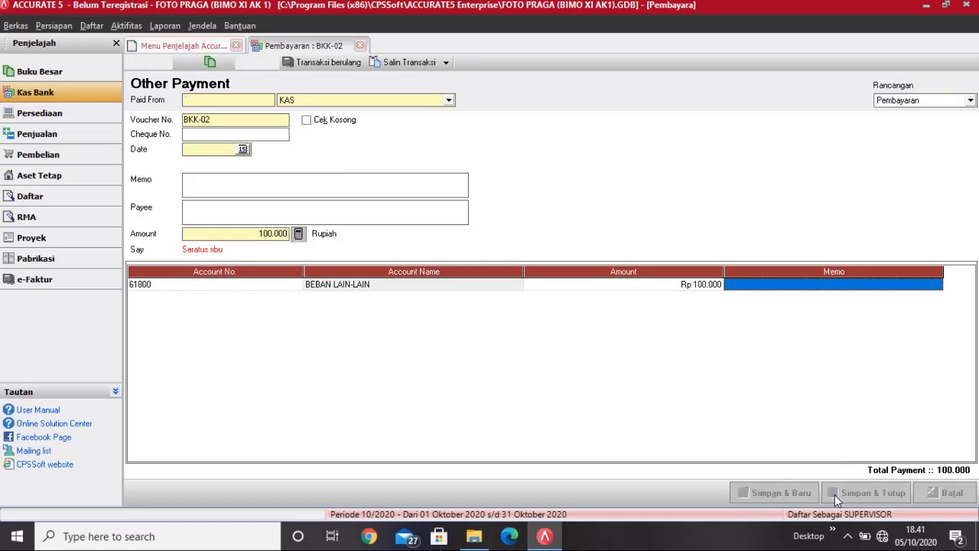
click(835, 494)
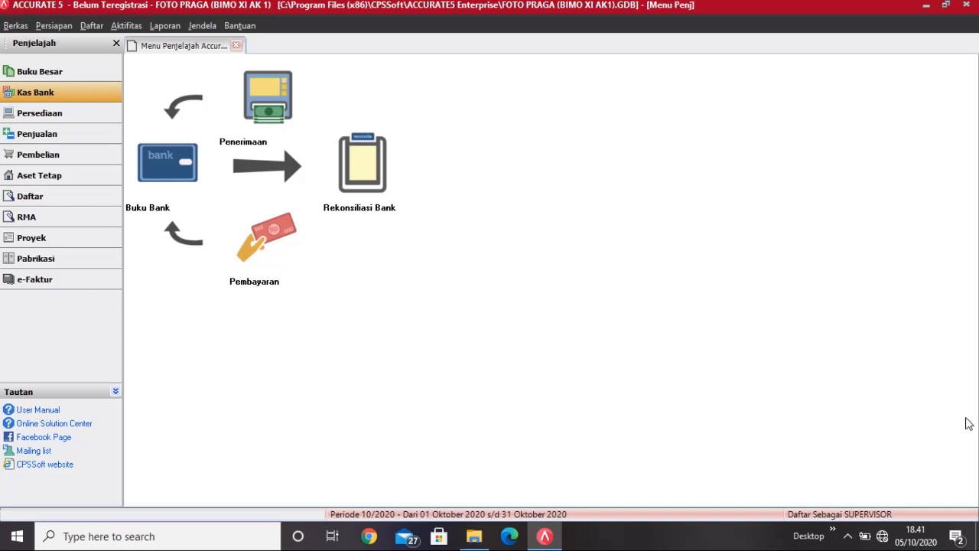
- Start a new Kas Bank receipt (Penerimaan) deposited to the KAS account
click(279, 115)
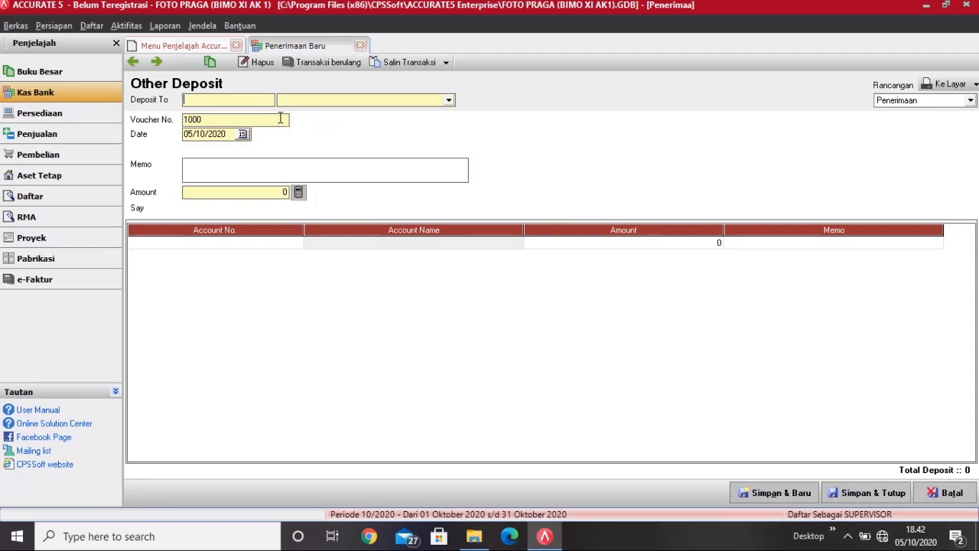
click(449, 100)
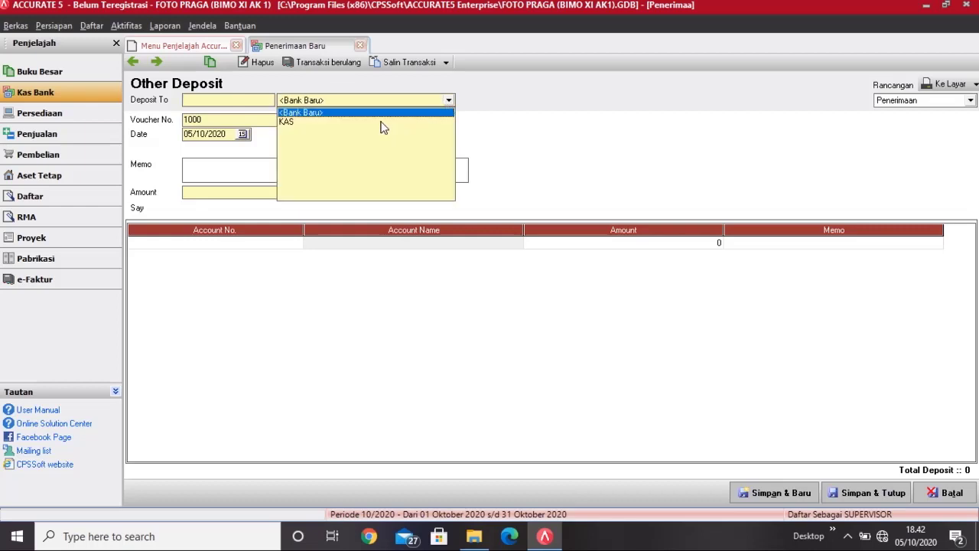
click(382, 127)
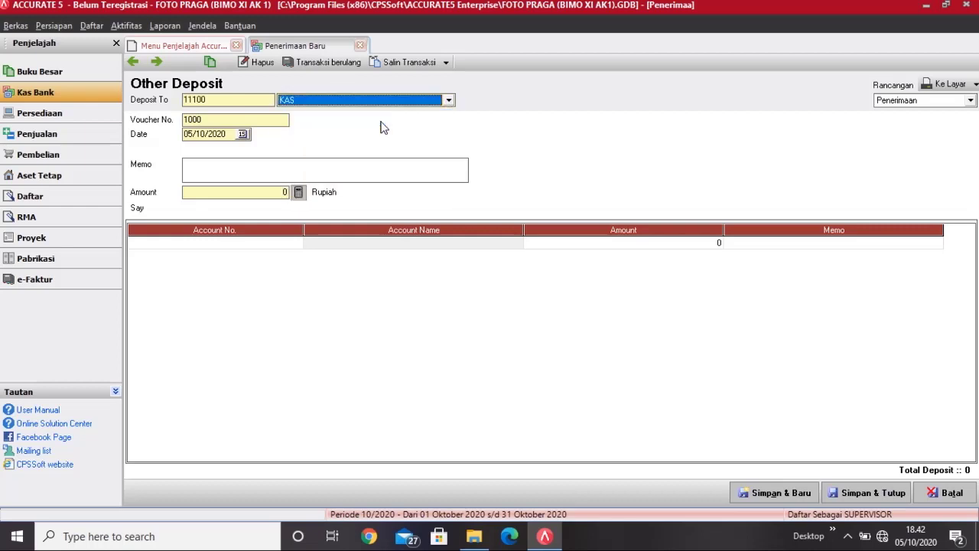
- Set the deposit's voucher number to BKM-01 and its date to 03/12/2016
click(249, 119)
key(BackSpace)
key(BackSpace)
key(BackSpace)
key(BackSpace)
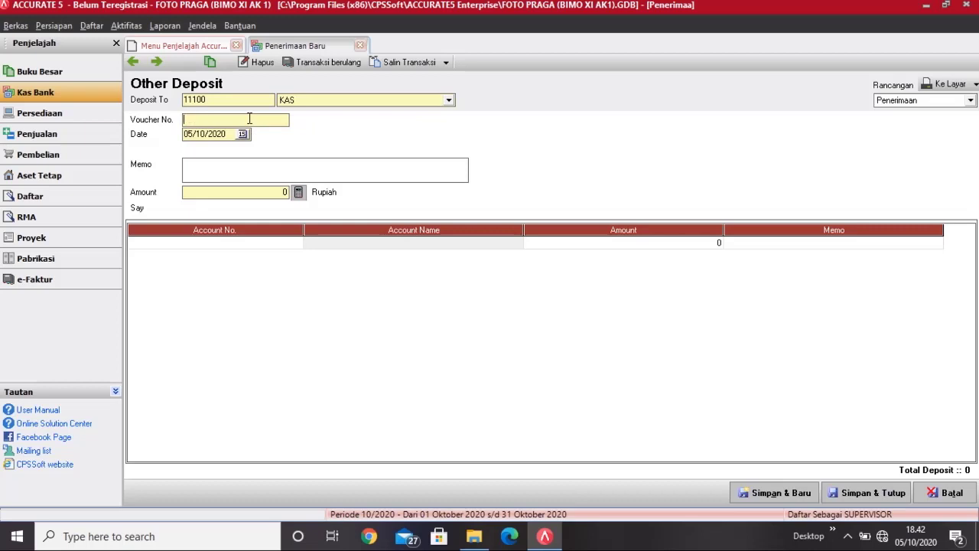
text(BKM-01)
key(Tab)
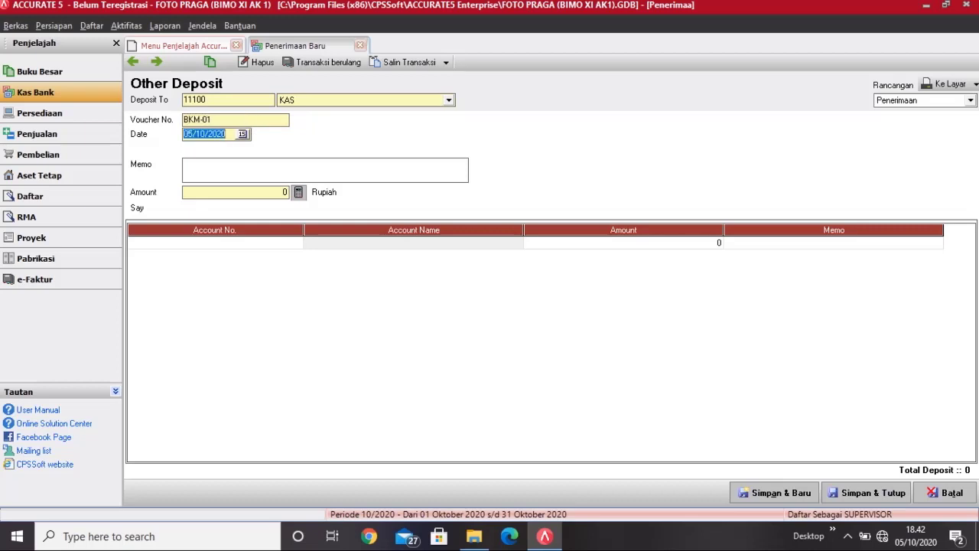
text(03/12/2016)
- Enter the deposit memo "PENERIMAAN UANG ATAS HASIL CUCI CETAK FILM DARI AZIZAH PHOTO" and set the amount to 100.000
click(242, 173)
text(PENE)
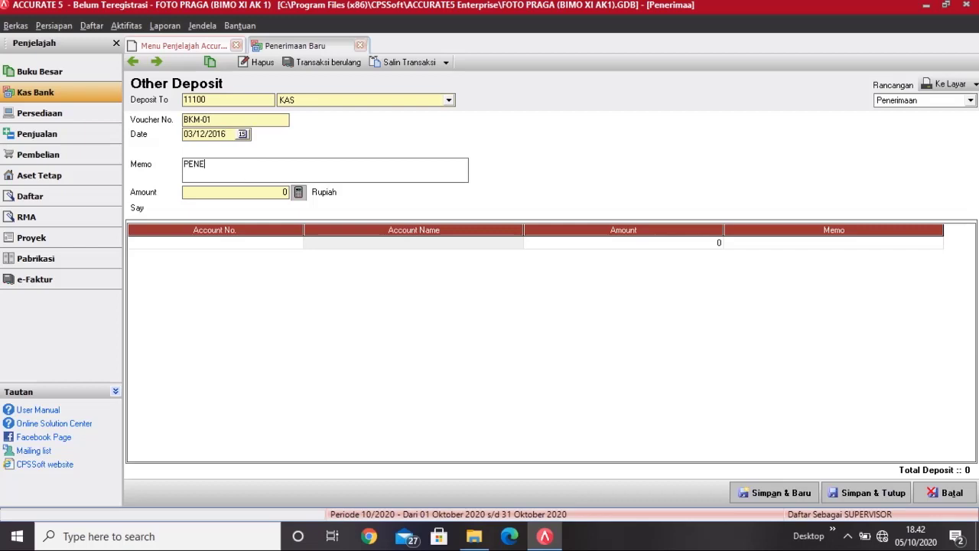
text(RIMAAN UANG)
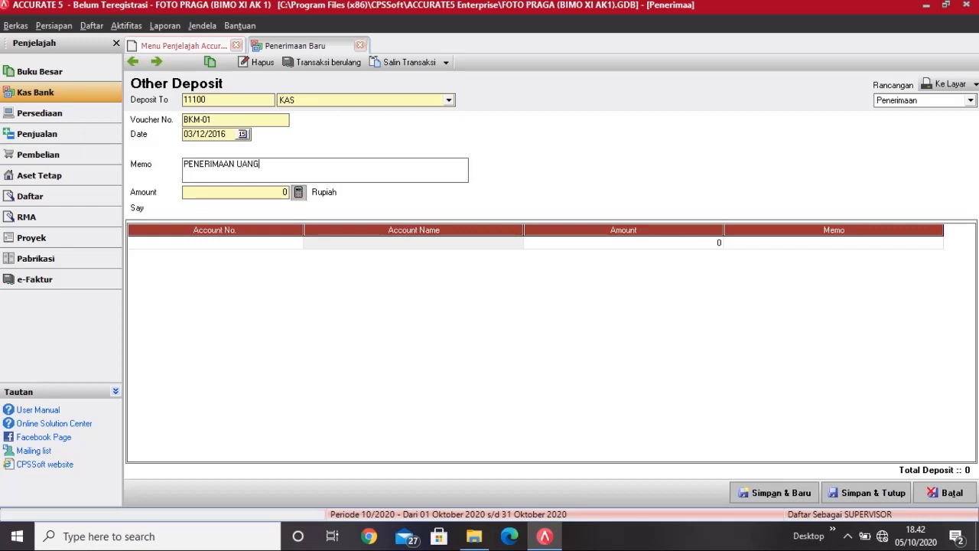
text( ATAS HASIL CUCI CETAK)
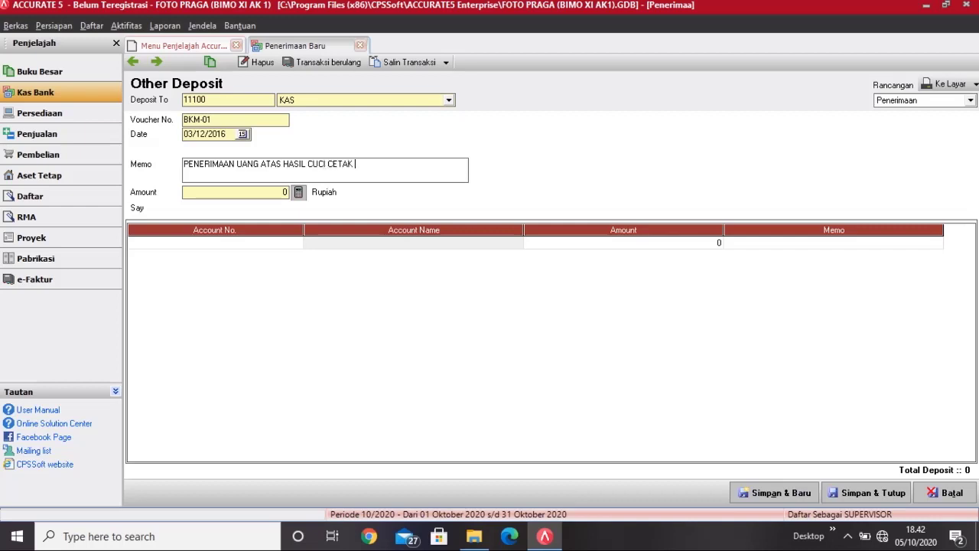
text(FILM DARI AZIZAH PHOTO)
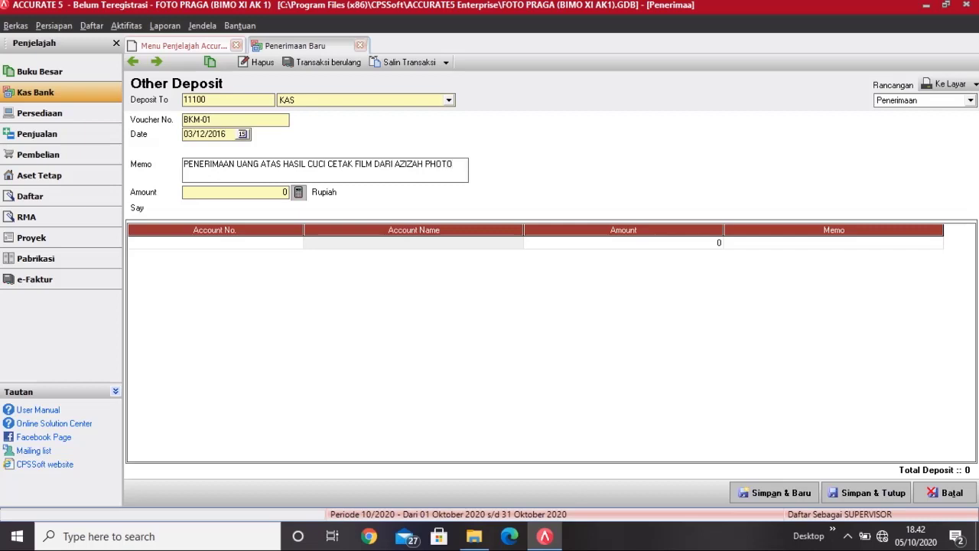
click(213, 195)
text(100000)
- Allocate the deposit to account 41200 PENDAPATAN CUCI CETAK FILM with an empty line memo, and save and close it
click(241, 242)
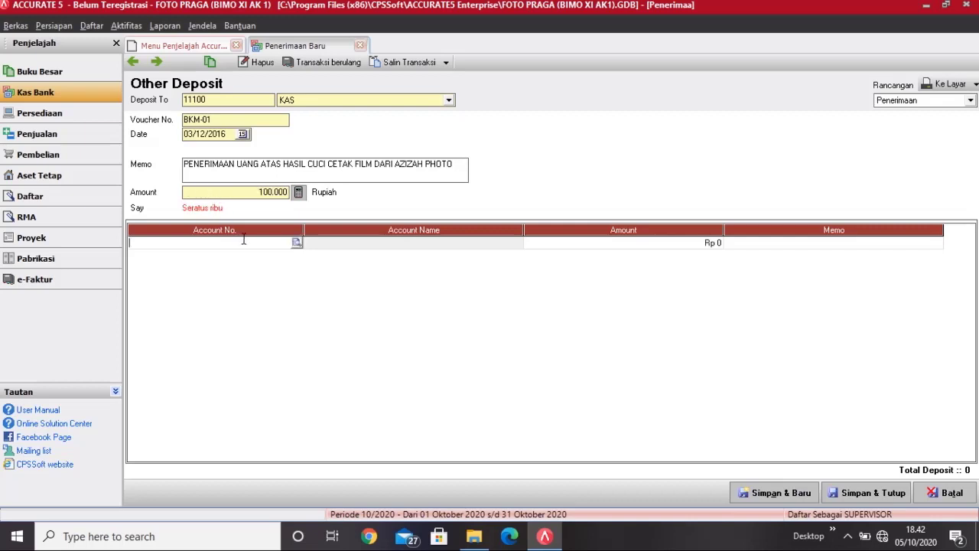
click(295, 242)
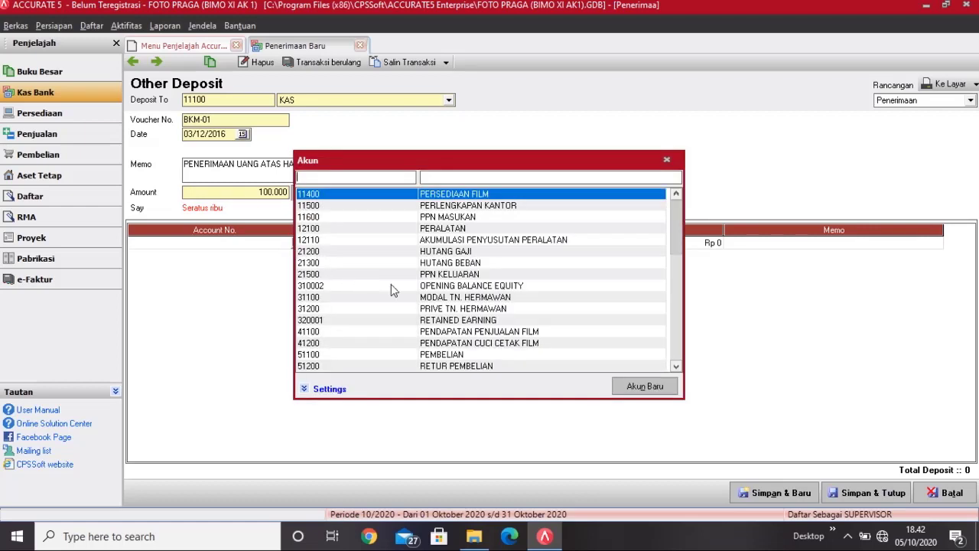
double_click(549, 341)
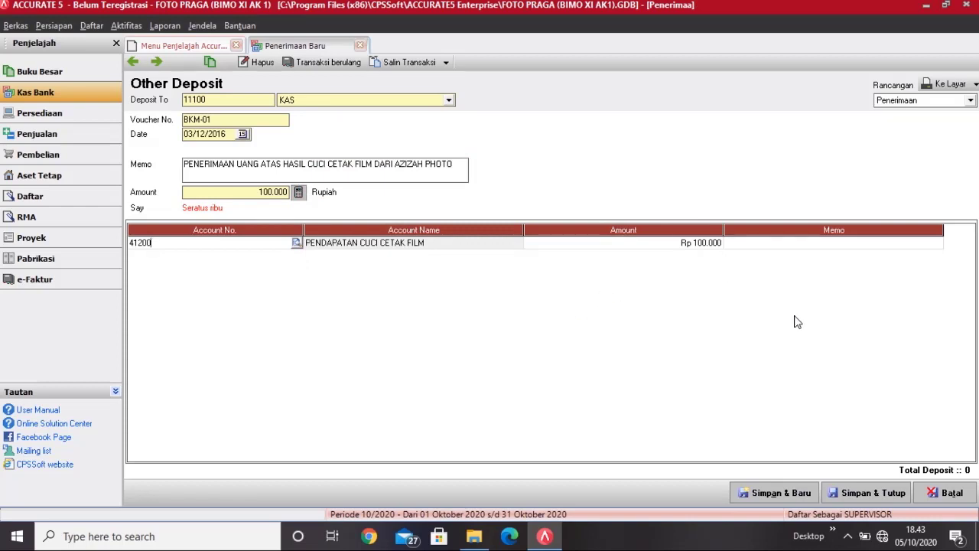
click(821, 247)
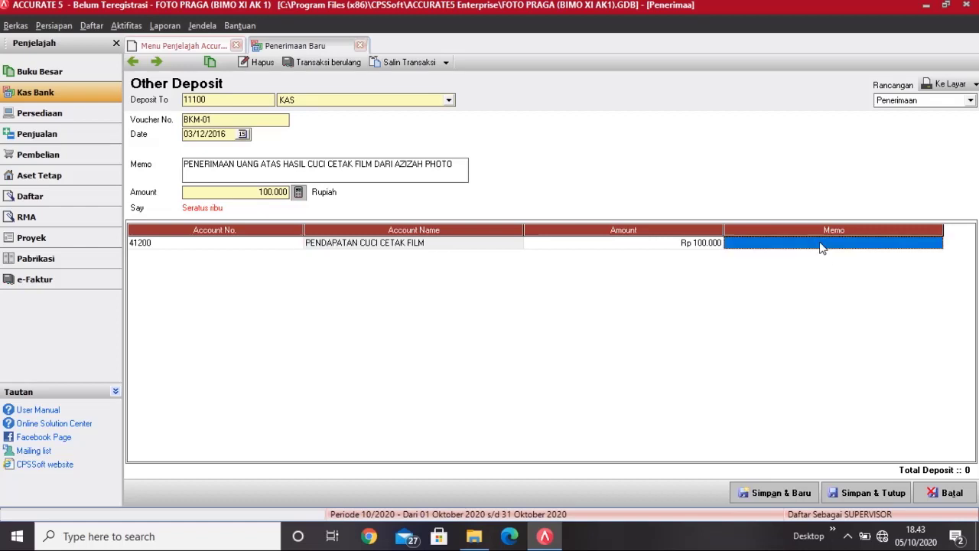
key(Return)
click(821, 248)
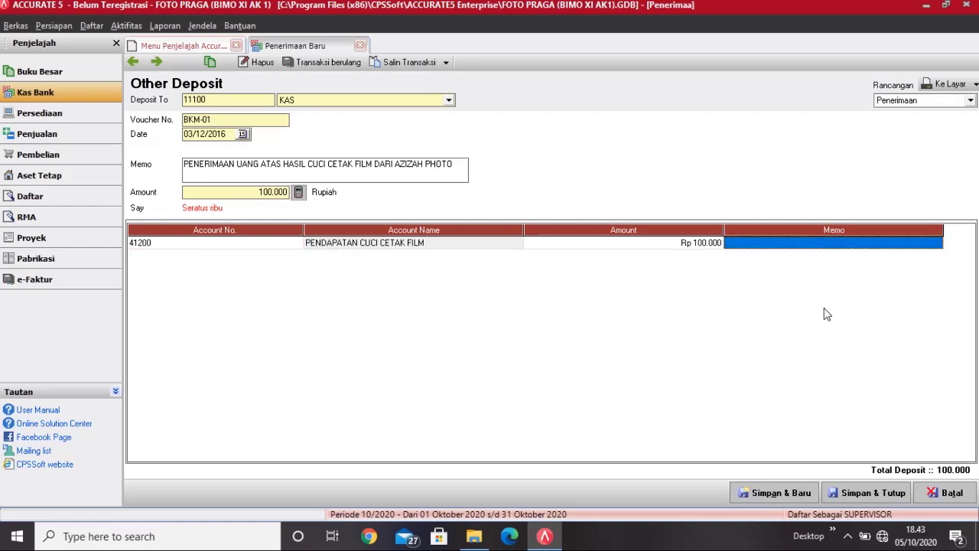
click(859, 496)
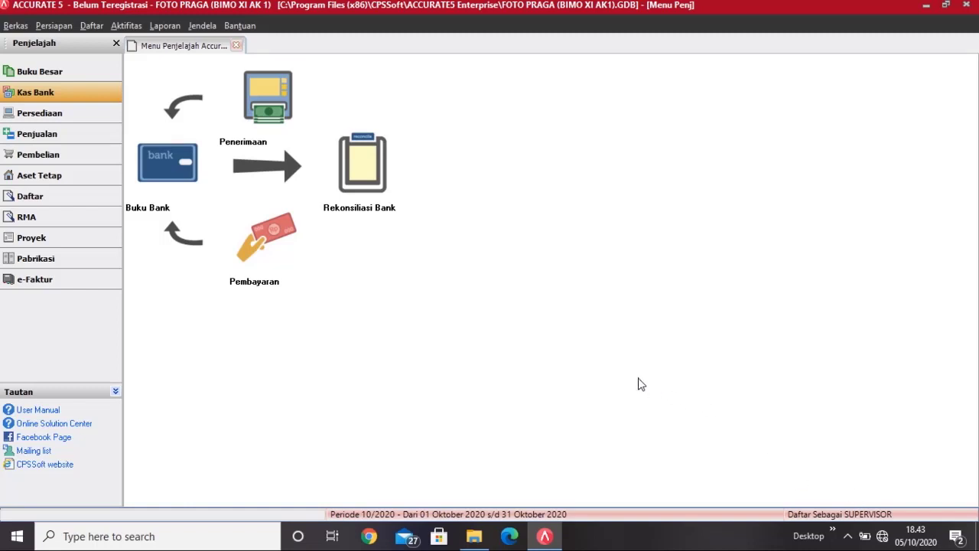
- Start a new purchase payment (Pembayaran Pembelian) for the vendor FUJI FILM
click(100, 156)
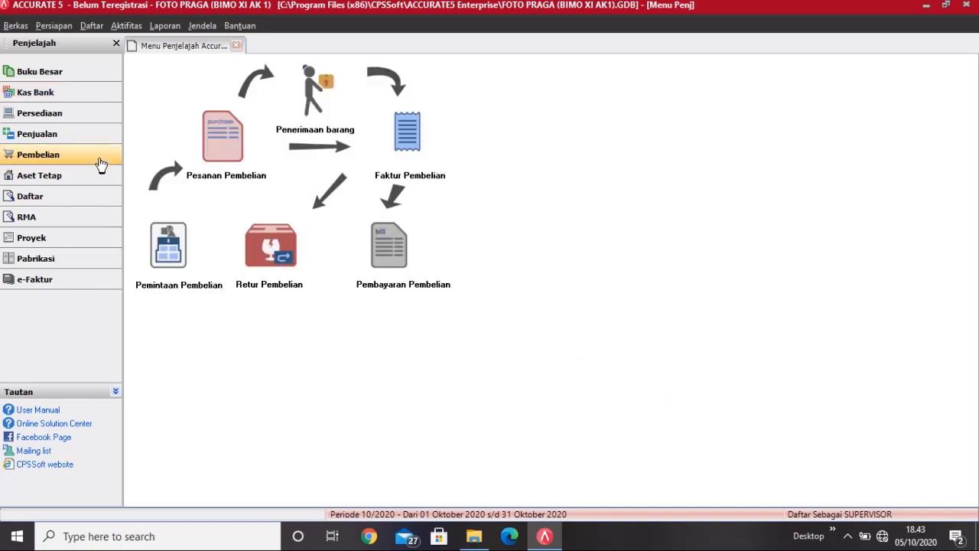
click(391, 261)
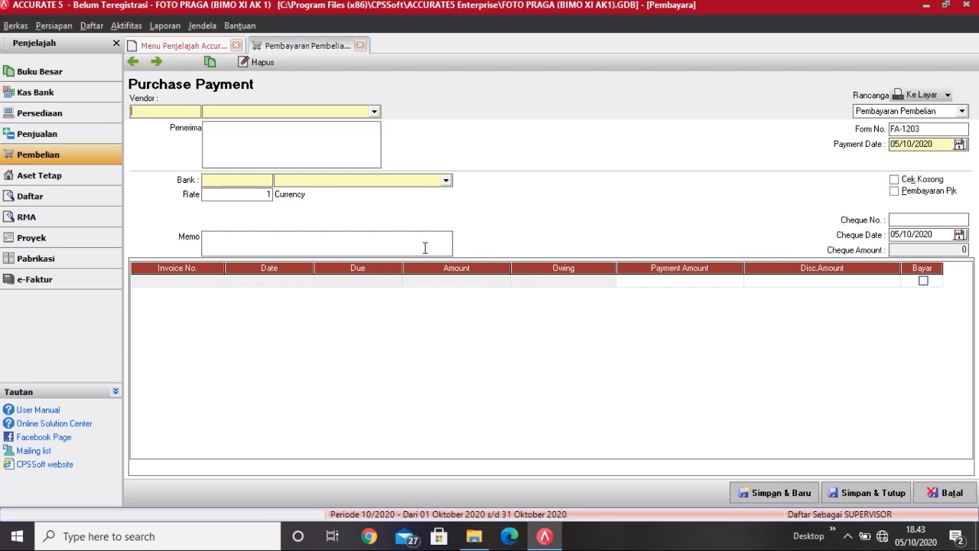
click(372, 113)
click(373, 113)
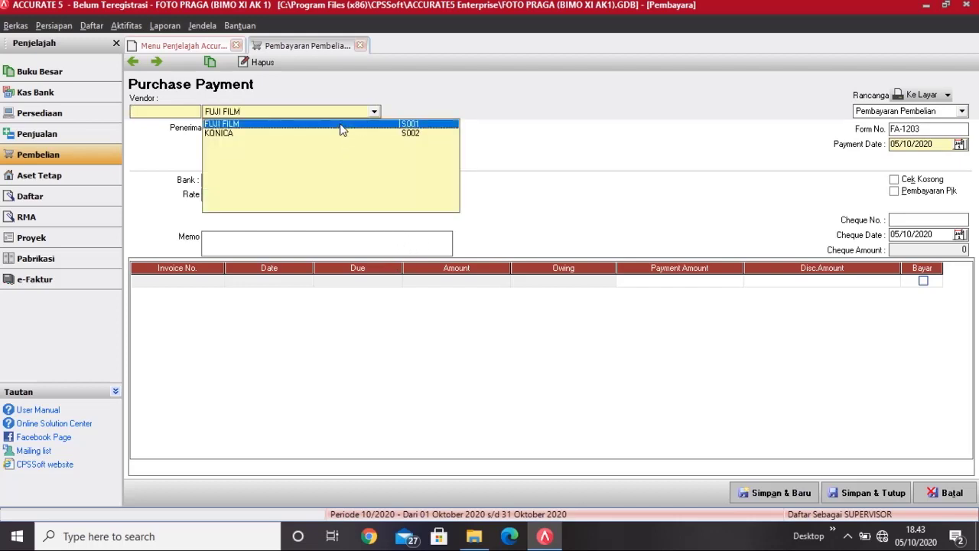
click(341, 124)
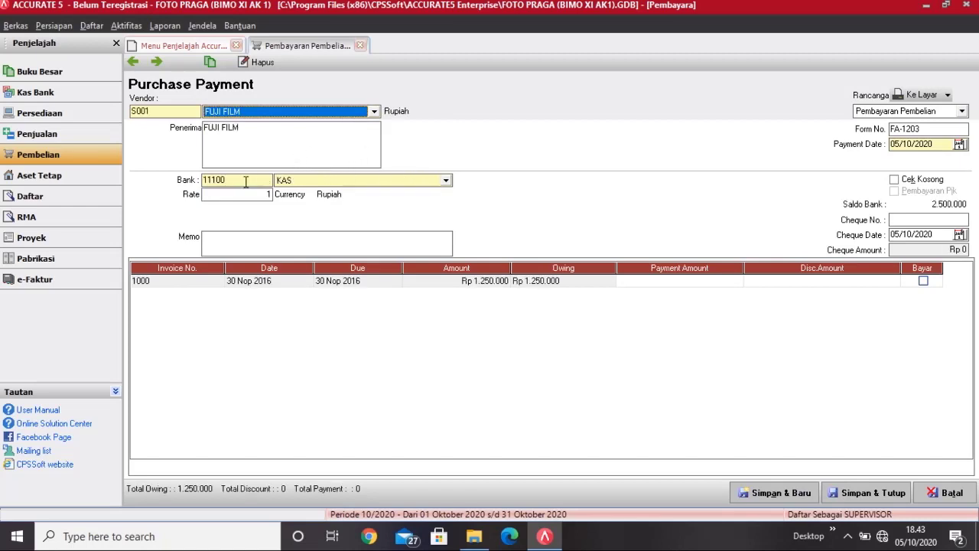
- Enter the purchase payment memo "Pelunasasan Utang Tanggal 20 November 2016"
click(255, 236)
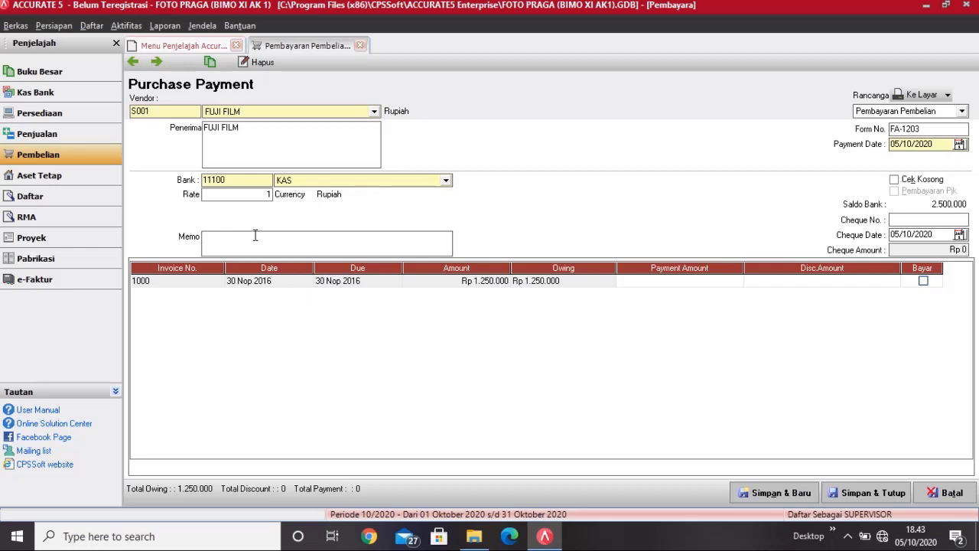
text(Pelunasasan h)
key(BackSpace)
text(Utang Tanggal 20 November )
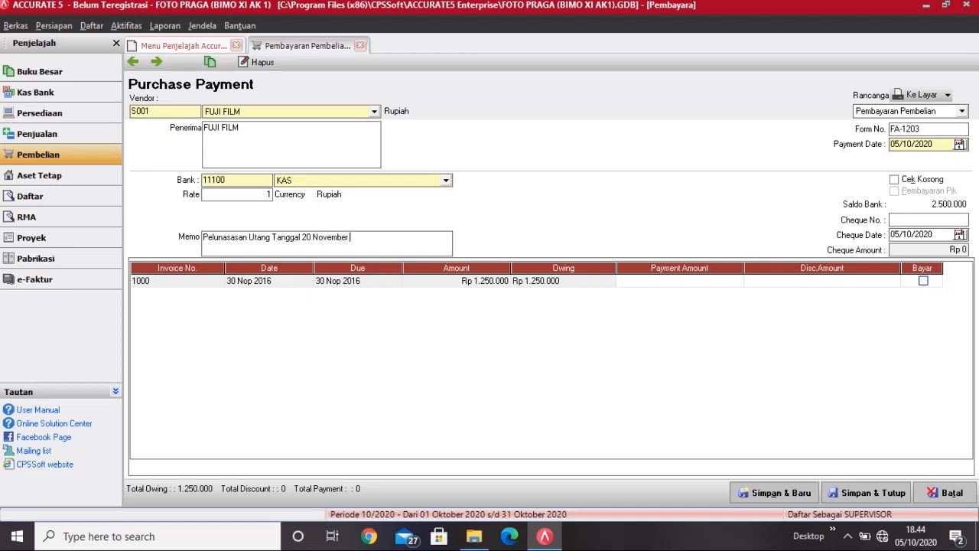
text(2016y)
key(BackSpace)
- Set the purchase payment's form number to BKK-03 and its payment date to 04/12/2016
click(935, 127)
key(BackSpace)
key(BackSpace)
key(BackSpace)
key(BackSpace)
key(BackSpace)
key(BackSpace)
key(BackSpace)
text(BKK-03)
key(Tab)
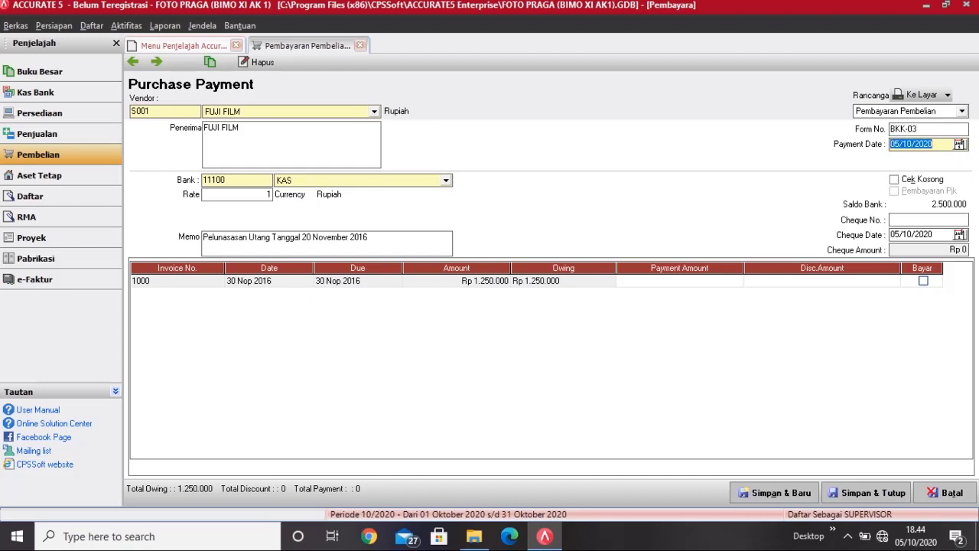
text(04/12/2016)
- Set the purchase payment's cheque date to 04/12/2016
key(BackSpace)
key(BackSpace)
key(BackSpace)
key(BackSpace)
key(BackSpace)
key(BackSpace)
key(BackSpace)
key(BackSpace)
text(0/ /)
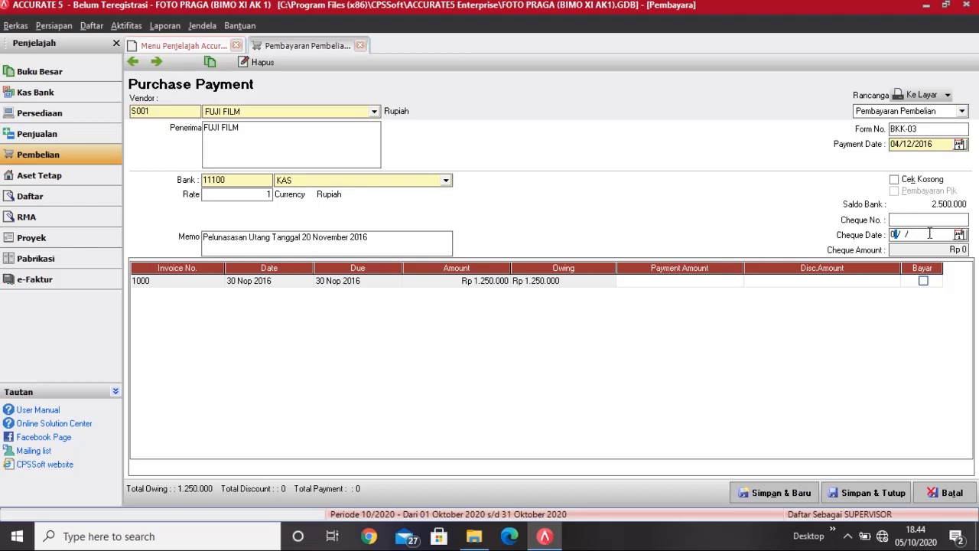
text(4122016)
- Mark the 30 Nop 2016 invoice as paid in full, update the cheque amount, and save and close the purchase payment
click(923, 281)
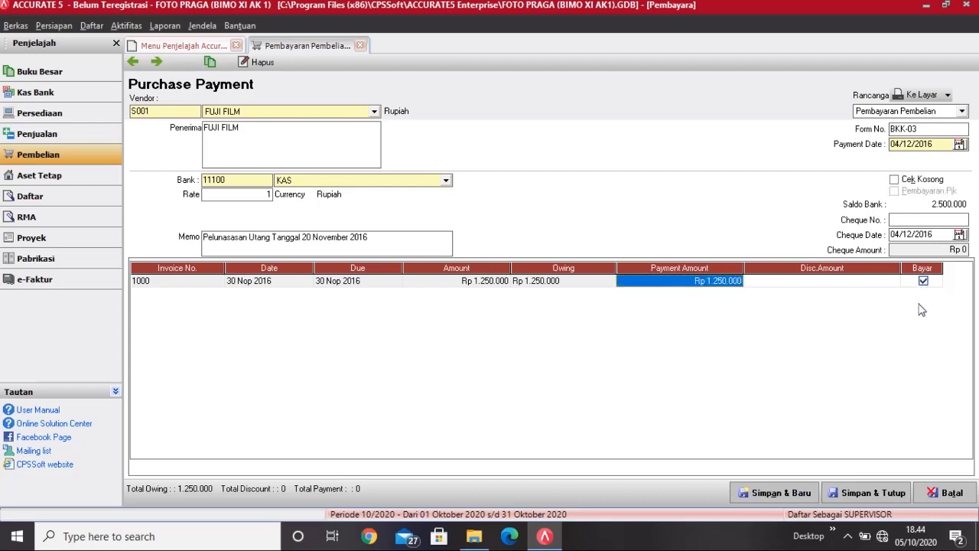
click(945, 251)
click(941, 342)
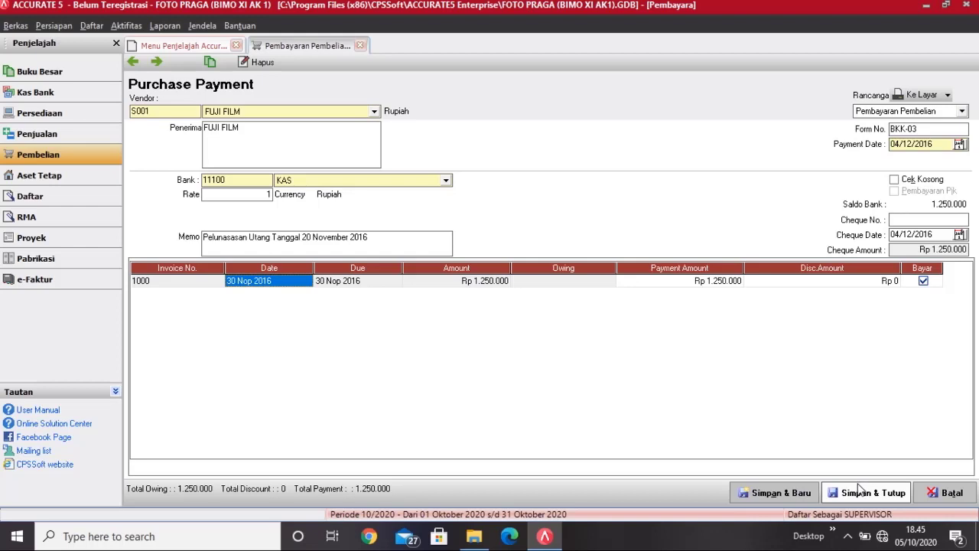
click(858, 491)
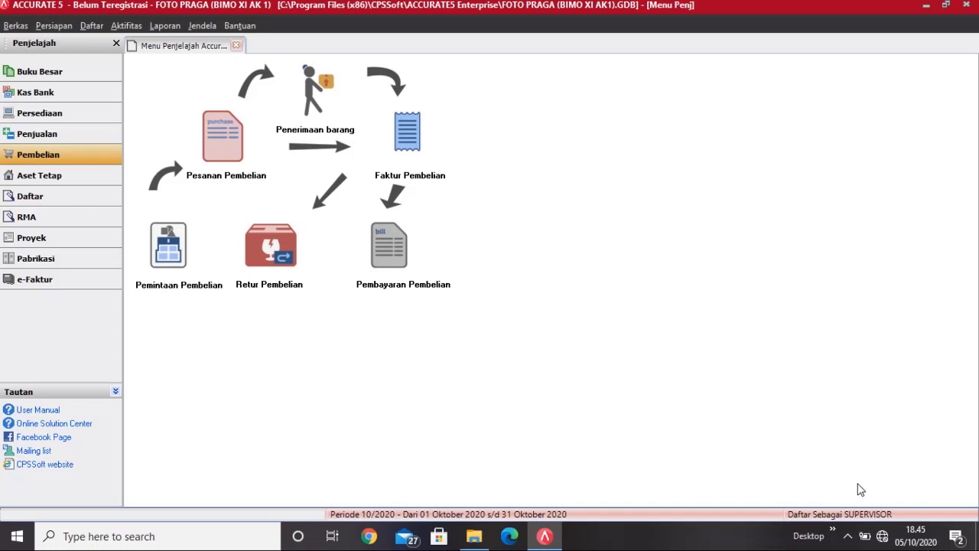
- Start a new sales invoice (Faktur Penjualan) for the customer CASH and turn off the Kena Pajak tax option
click(67, 141)
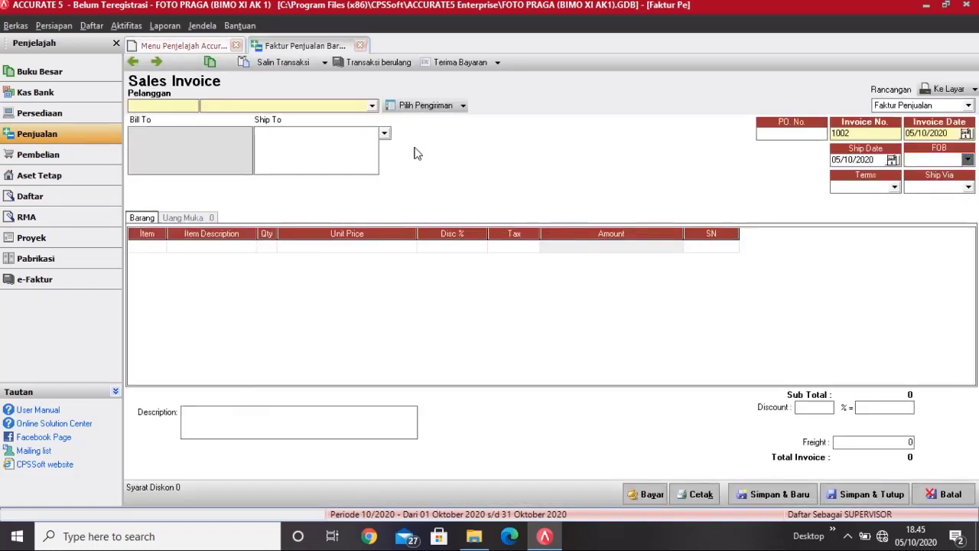
click(373, 105)
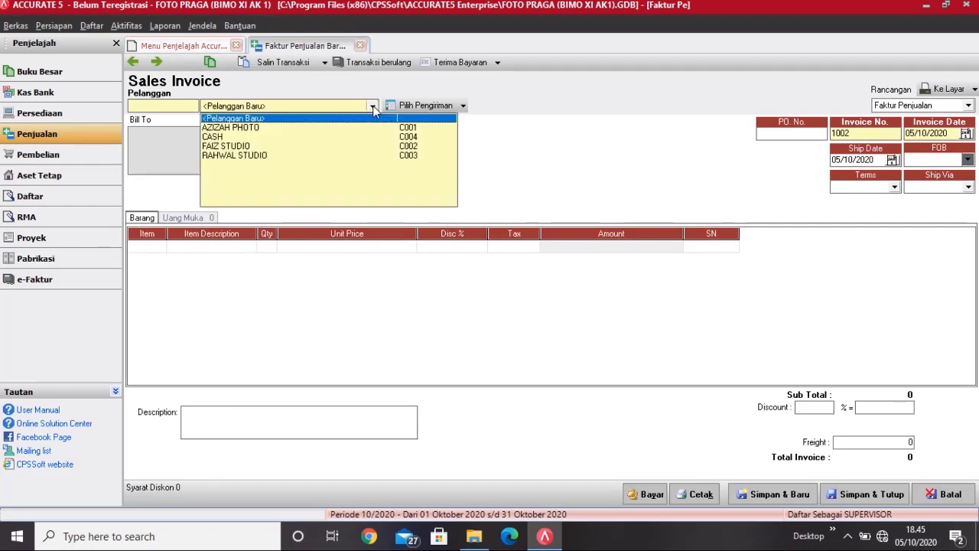
click(340, 138)
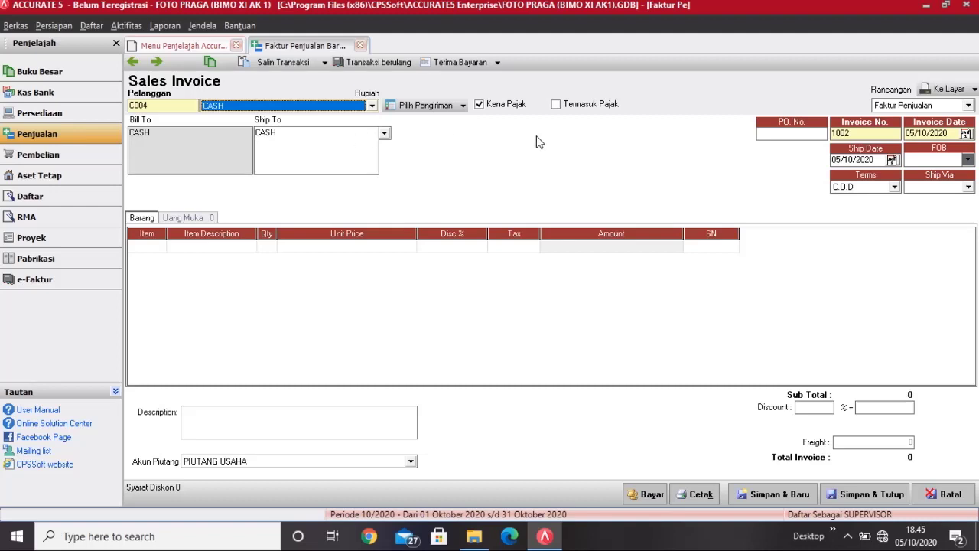
click(782, 129)
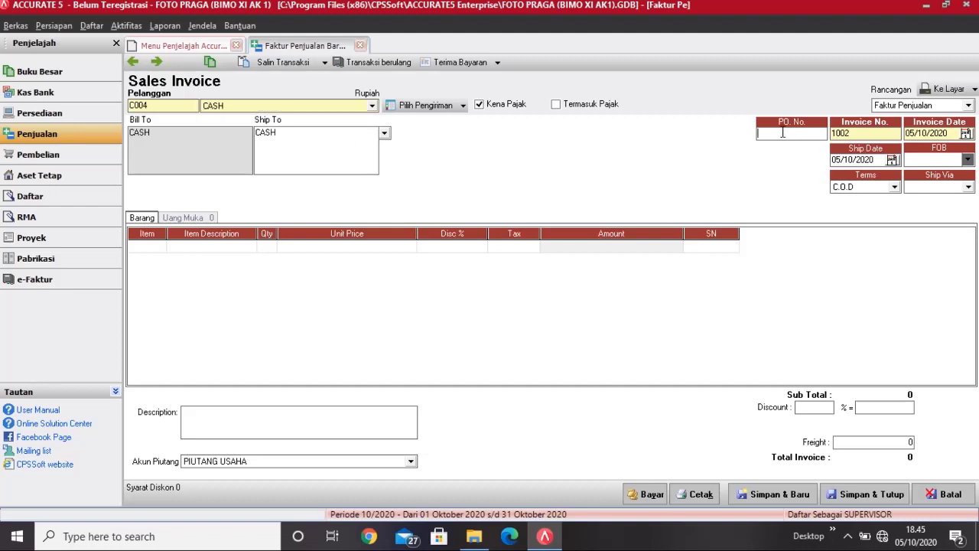
click(479, 105)
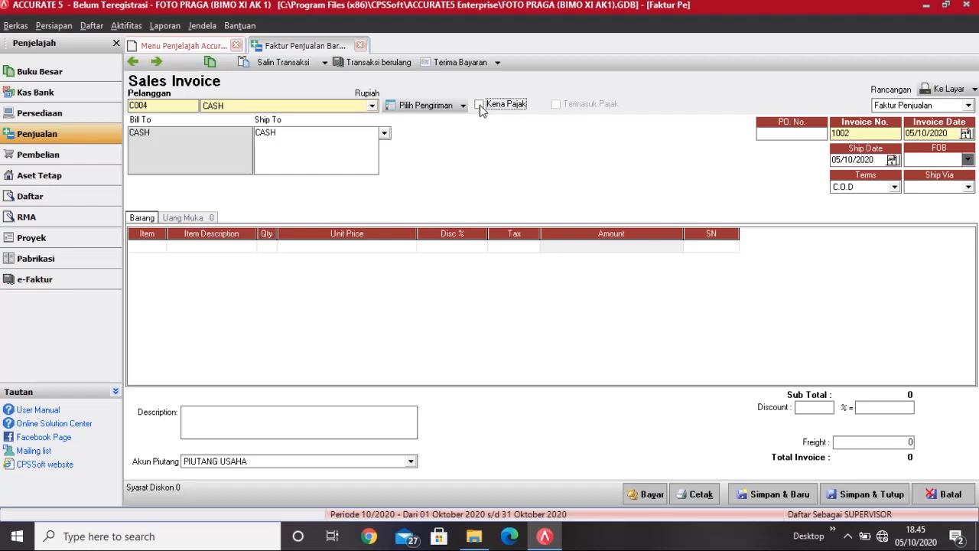
- Set both the PO number and the invoice number of the sales invoice to BKM-02
click(774, 135)
text(BKM-0)
text(2)
key(Tab)
text(BKM-02)
key(Tab)
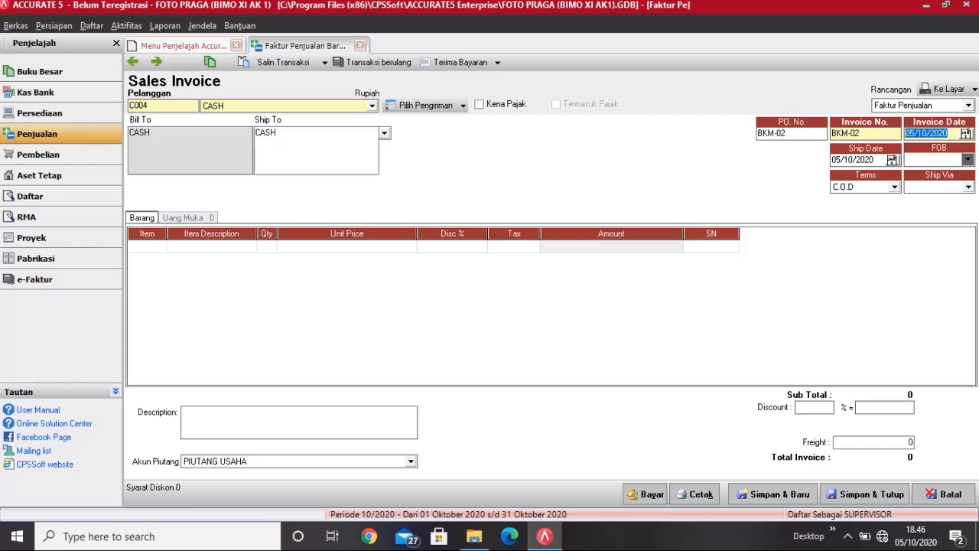
- Set the sales invoice's invoice date and ship date to 05/12/2016
text(05/12/2016)
key(Tab)
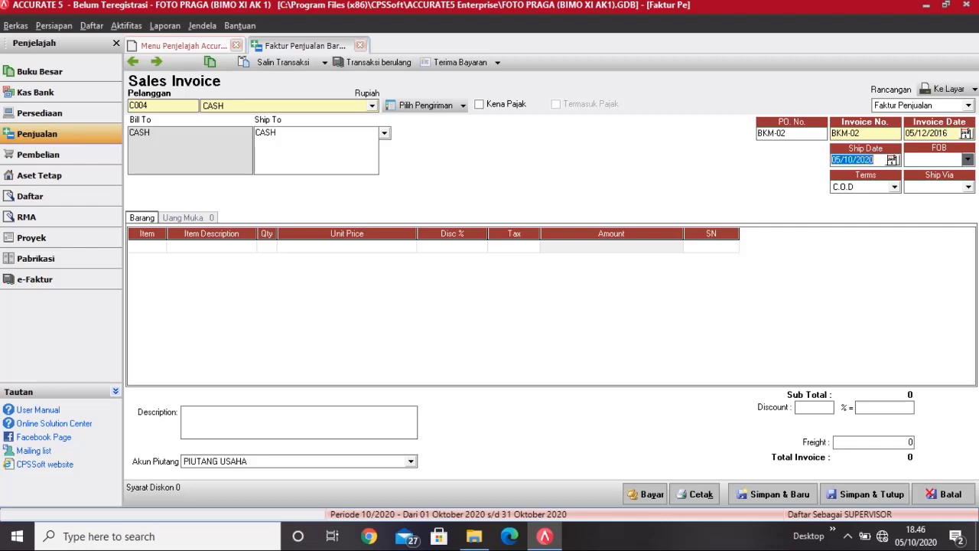
text(0)
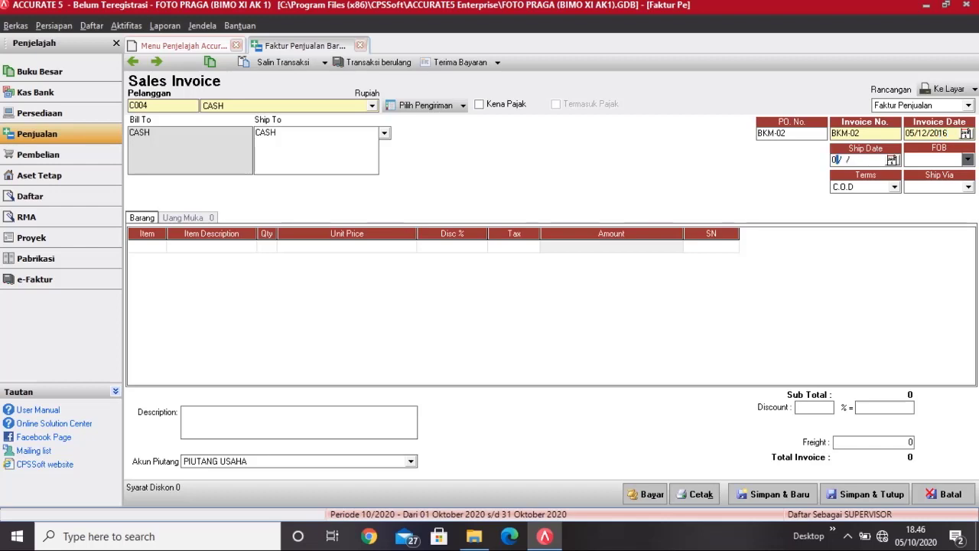
text(5/12/2016)
- Add item J001 FILM to the sales invoice with a quantity of 4 and a unit price of 60.000
click(154, 250)
click(159, 245)
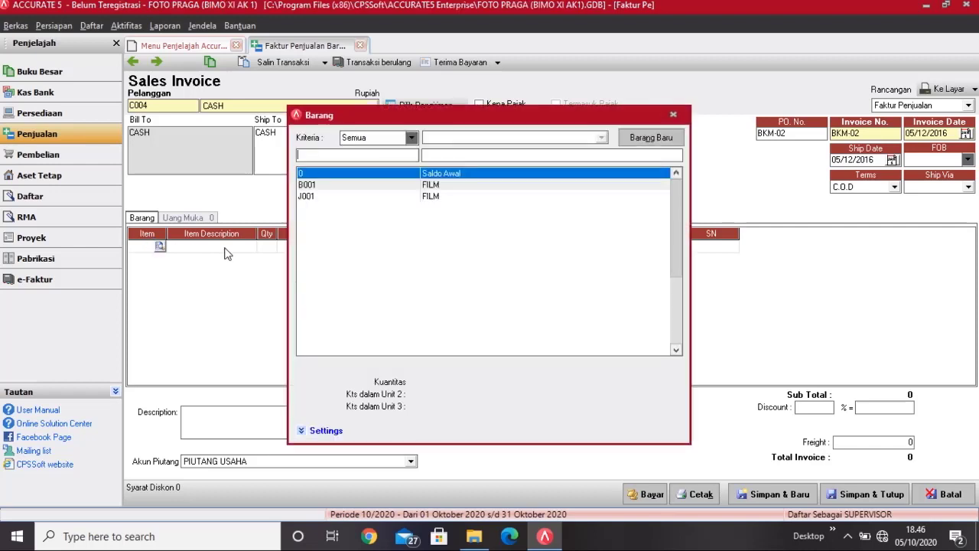
double_click(376, 197)
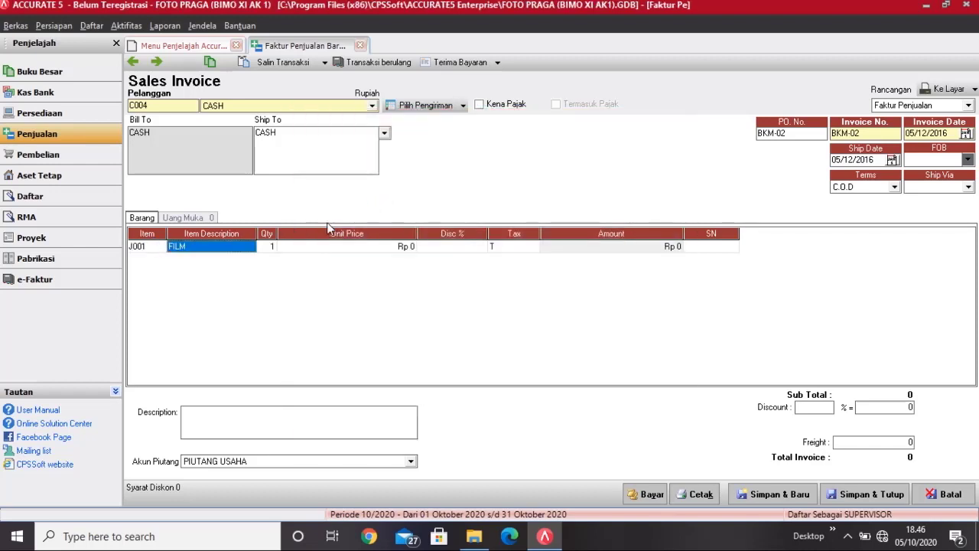
click(269, 248)
text(4)
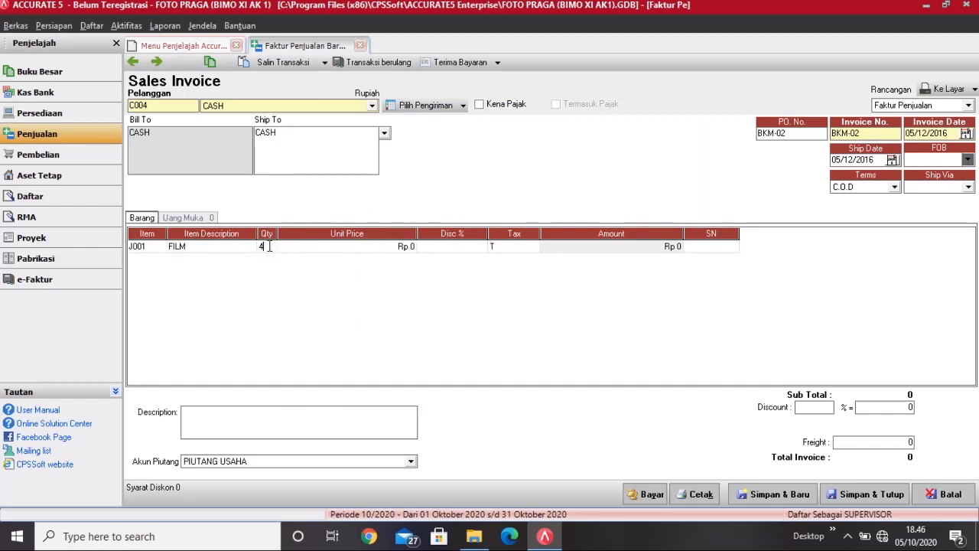
key(Tab)
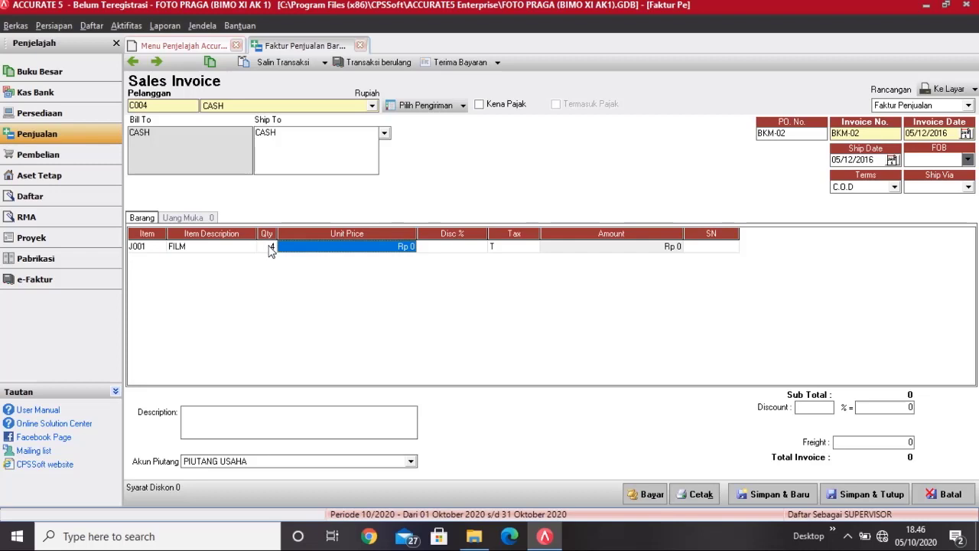
text(60)
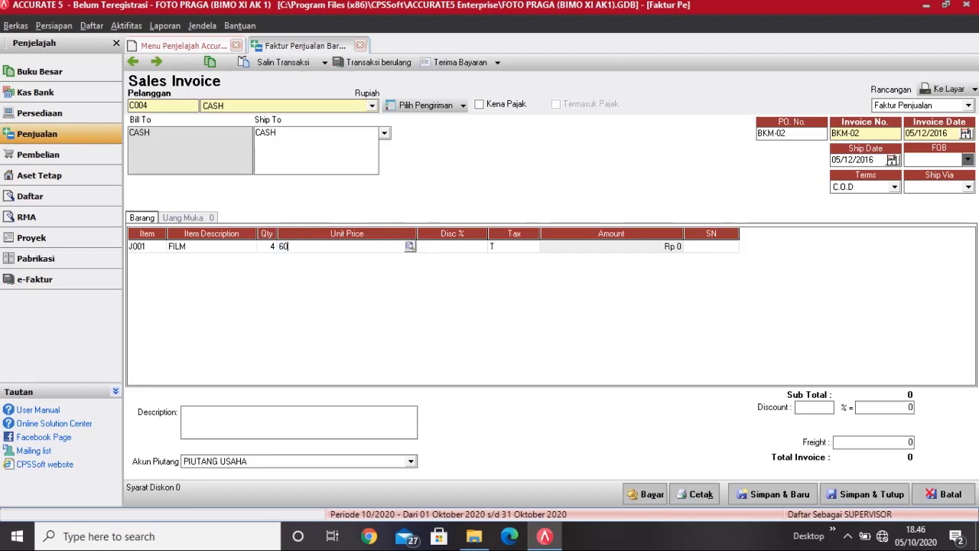
text(.000)
key(Tab)
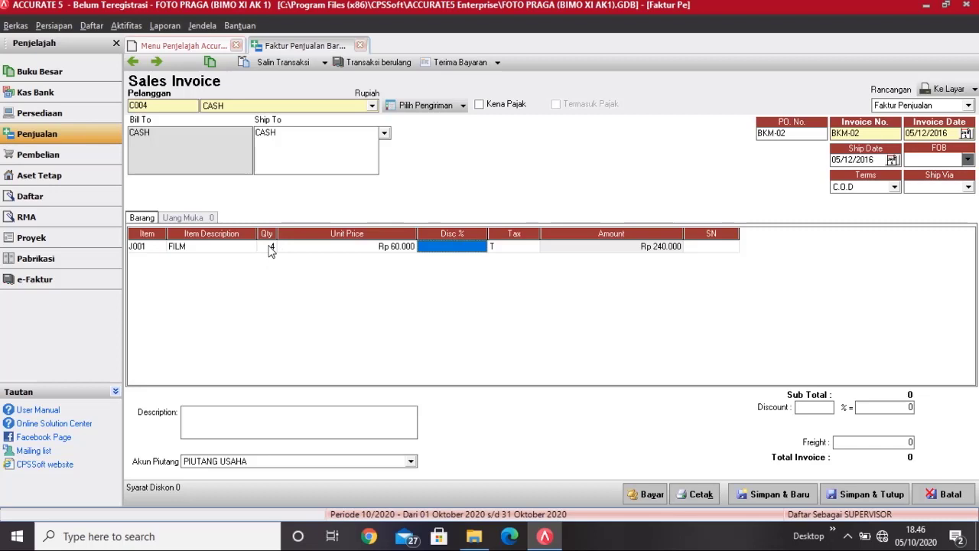
- Commit the FILM line of the sales invoice and open its customer payment receipt
key(Tab)
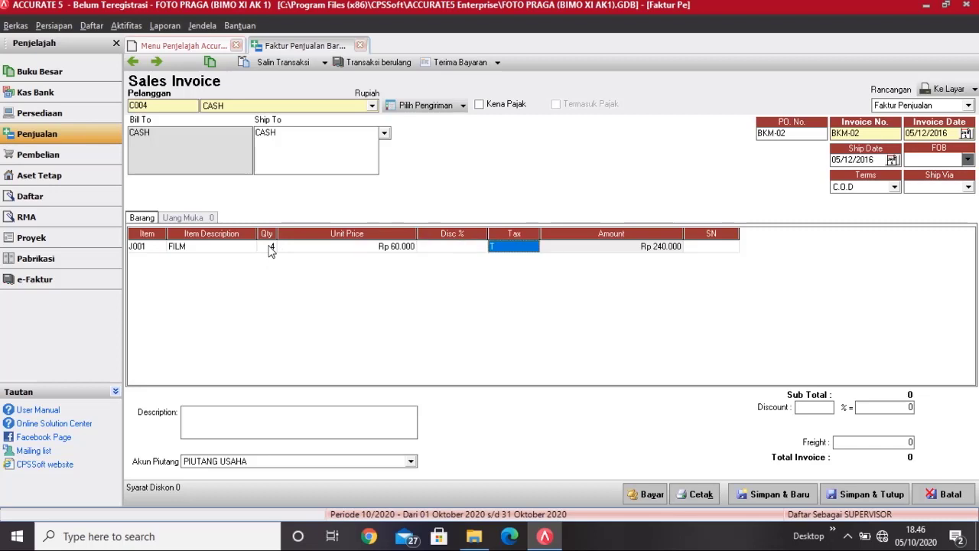
key(Tab)
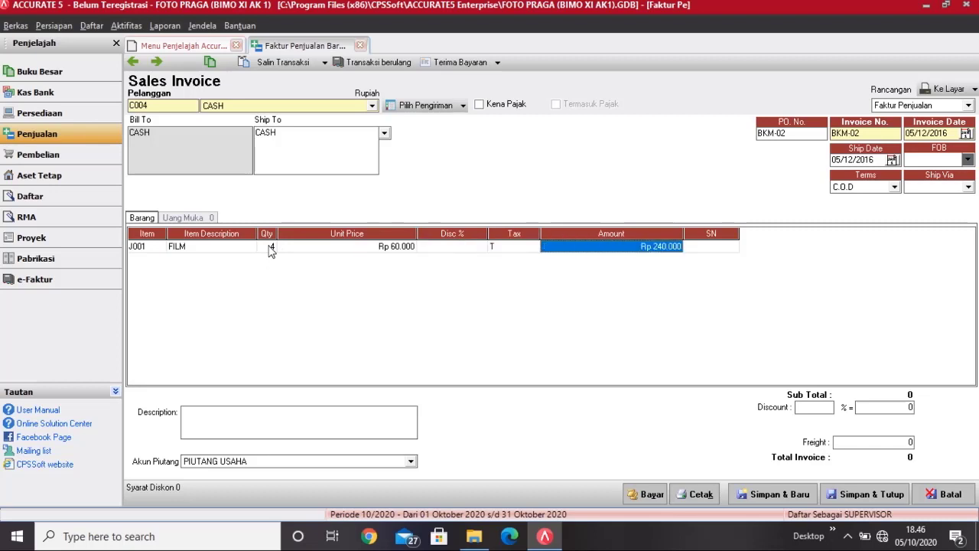
key(Tab)
key(Tab)
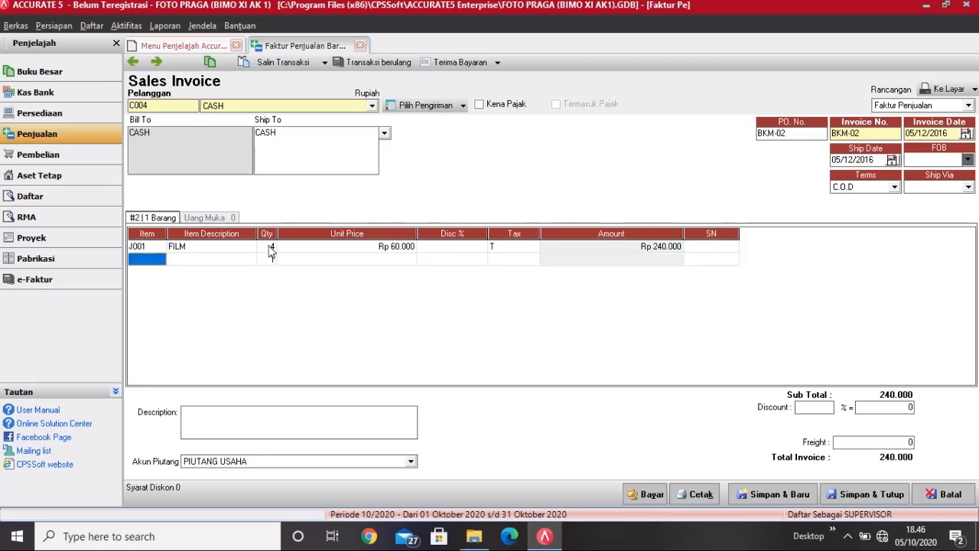
click(327, 248)
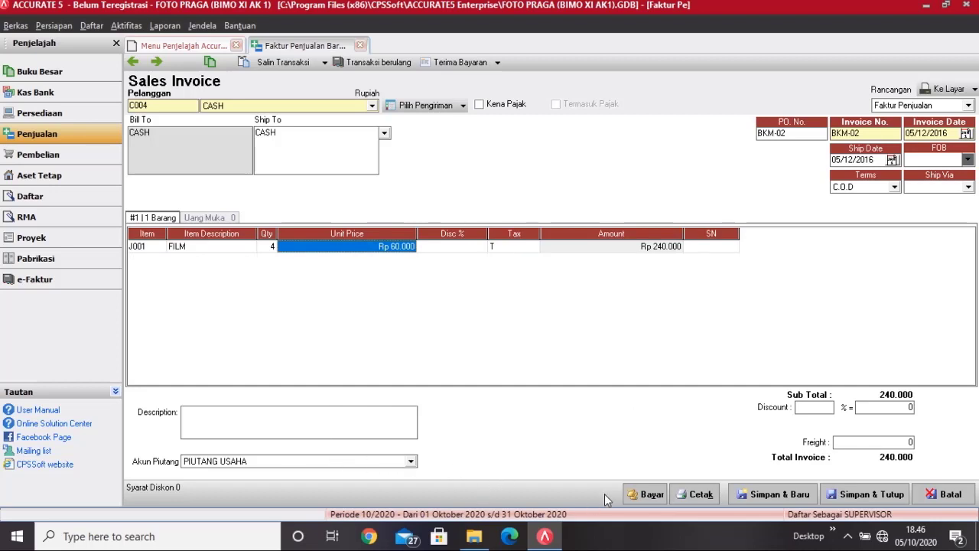
click(646, 494)
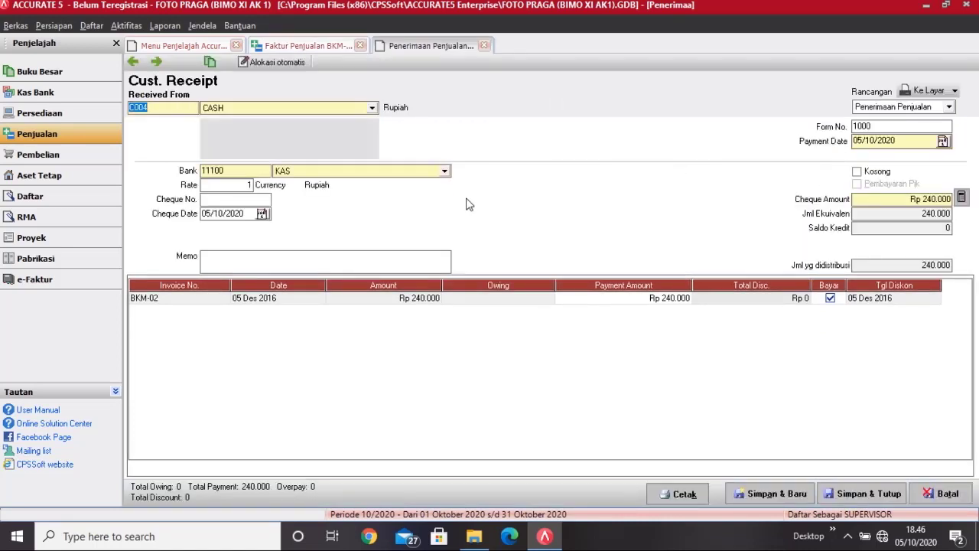
- Set the receipt's cheque date to 05/12/2016 and its memo to "Penjualan Tunai"
click(226, 198)
key(Tab)
text(05/12/2016)
key(Tab)
text(Penjualan Tunai)
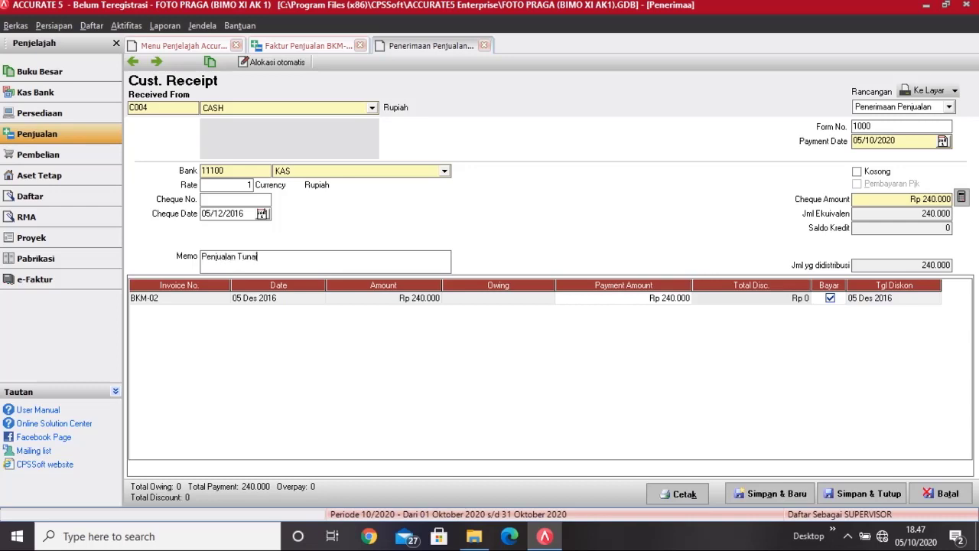
- Set the customer receipt's form number to BKM-02 and its payment date to 05/12/2016
double_click(872, 127)
text(BKM-02)
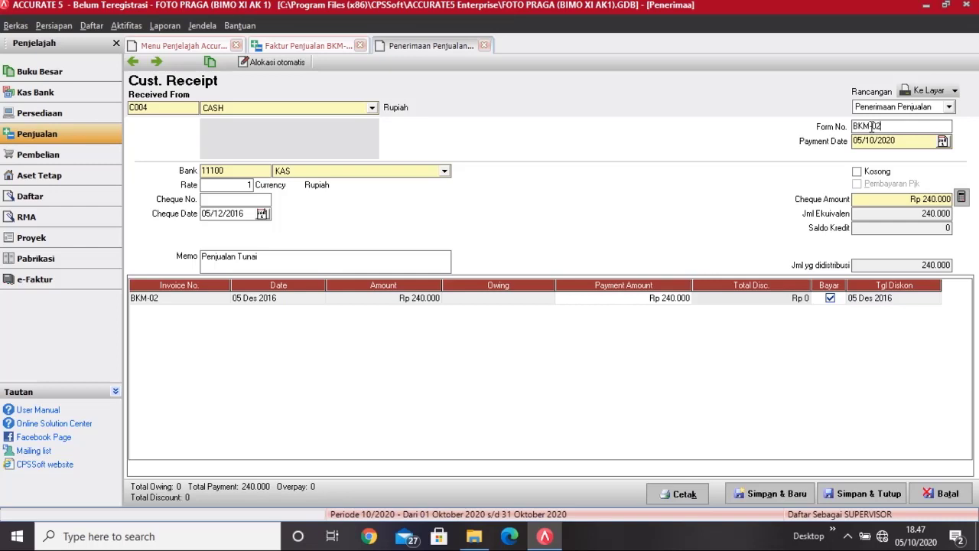
key(Tab)
text(05/12/2016)
key(Tab)
key(Tab)
key(Tab)
key(Tab)
key(Tab)
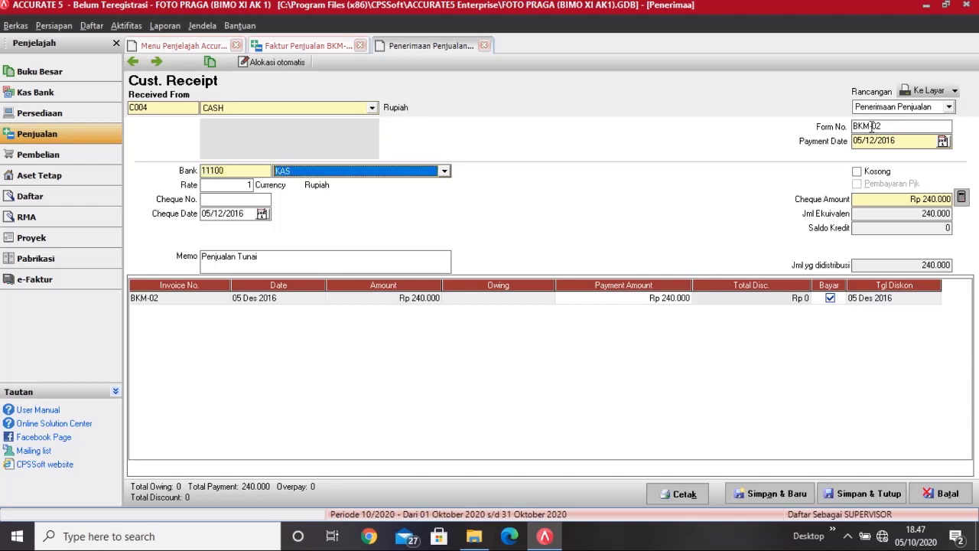
- Save and close the customer receipt, and save and close the BKM-02 sales invoice
key(Return)
key(Return)
key(Return)
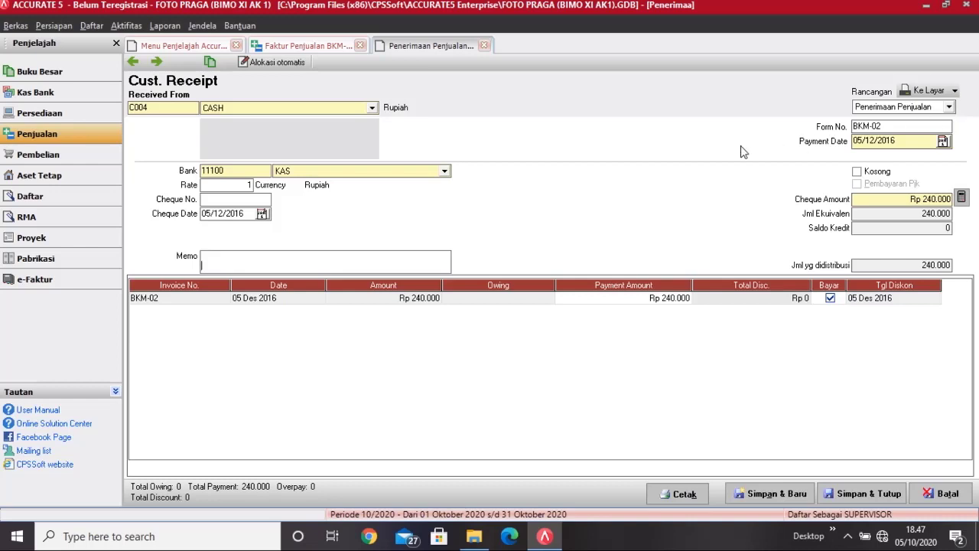
key(BackSpace)
key(BackSpace)
click(901, 142)
click(857, 497)
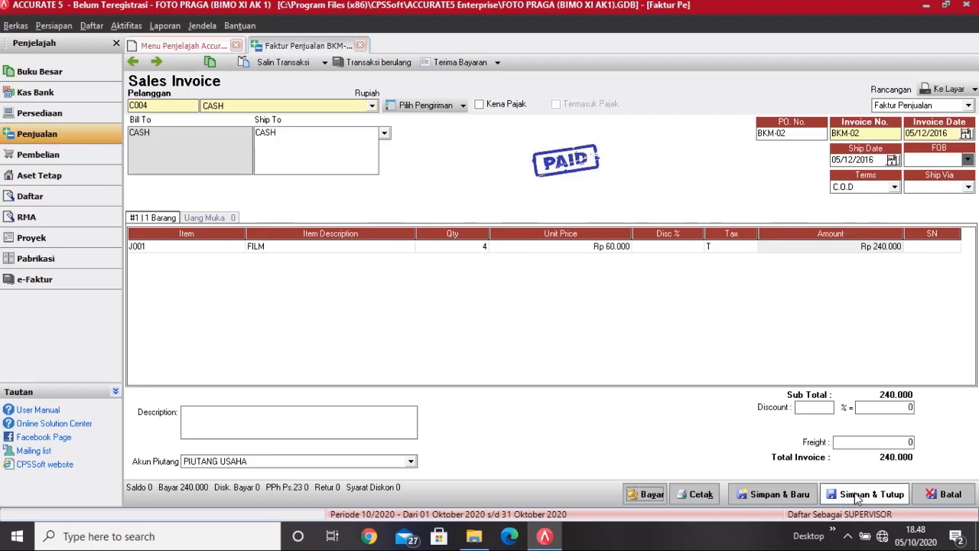
click(857, 494)
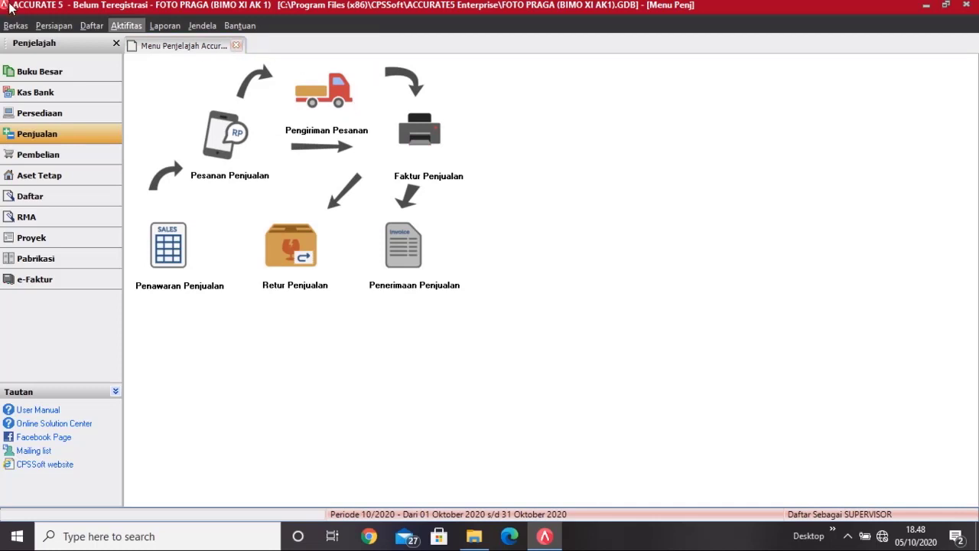
- Start a new cash receipt (Penerimaan) deposited to 11100 KAS with the voucher number BKM-03
click(37, 91)
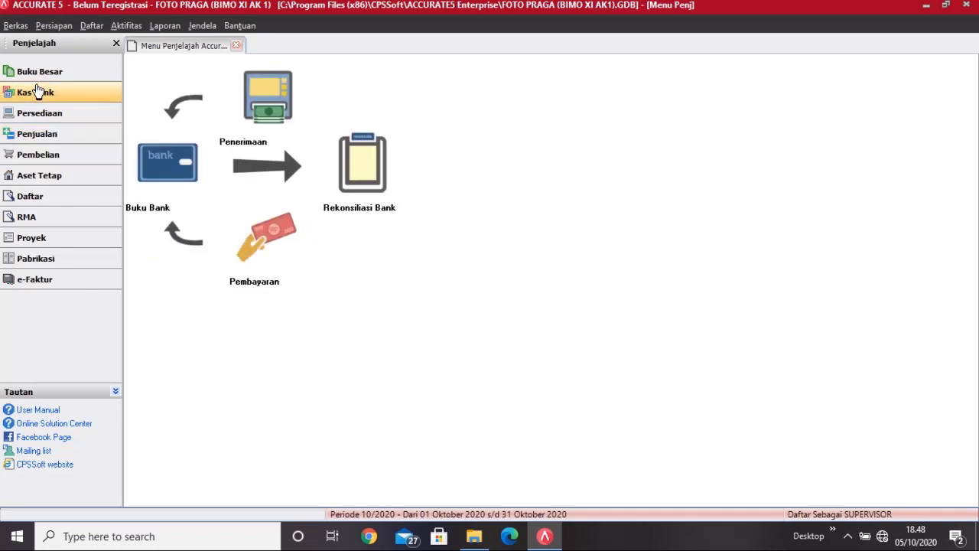
click(260, 118)
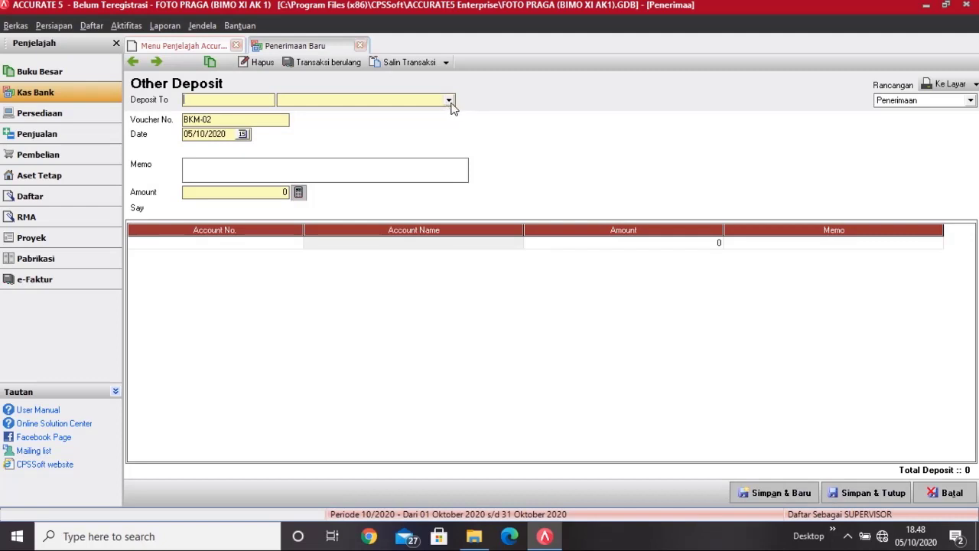
click(449, 102)
click(417, 129)
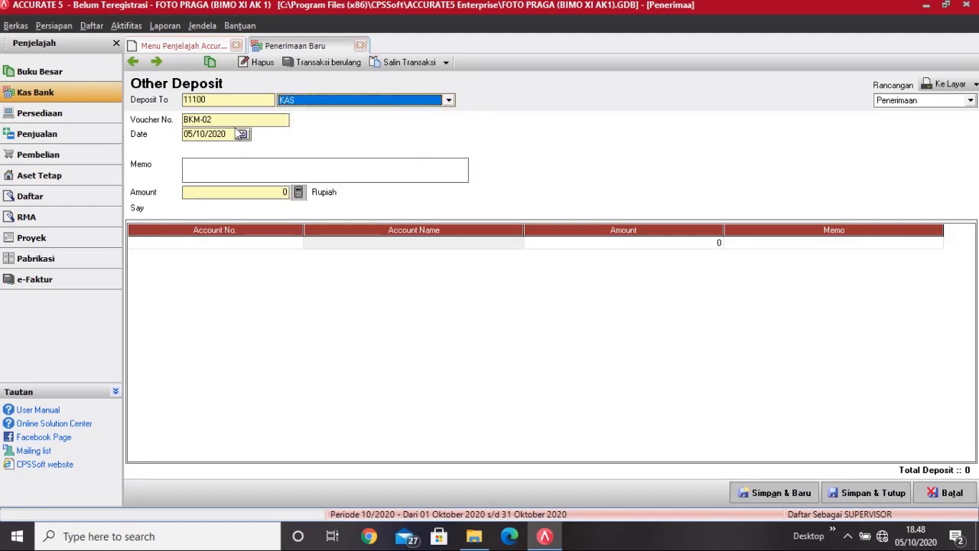
click(233, 119)
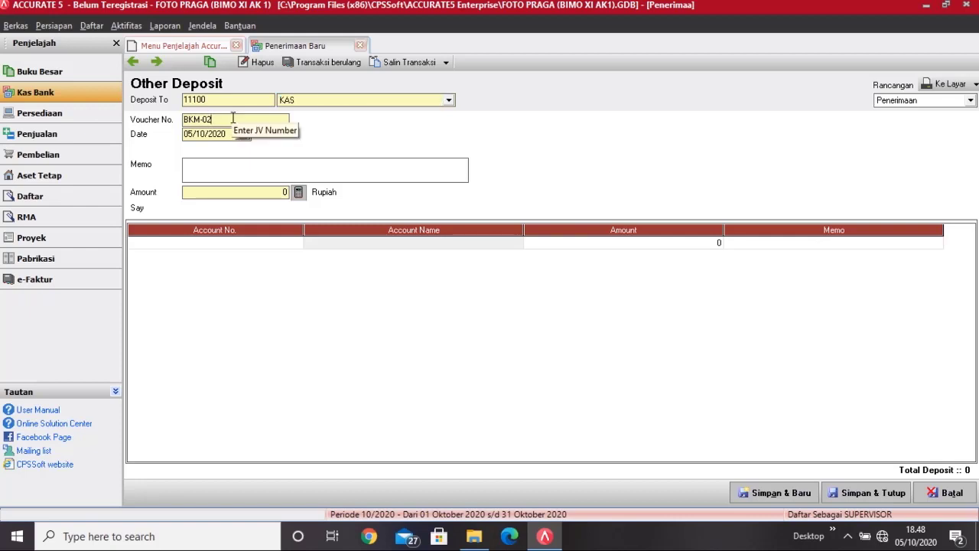
key(BackSpace)
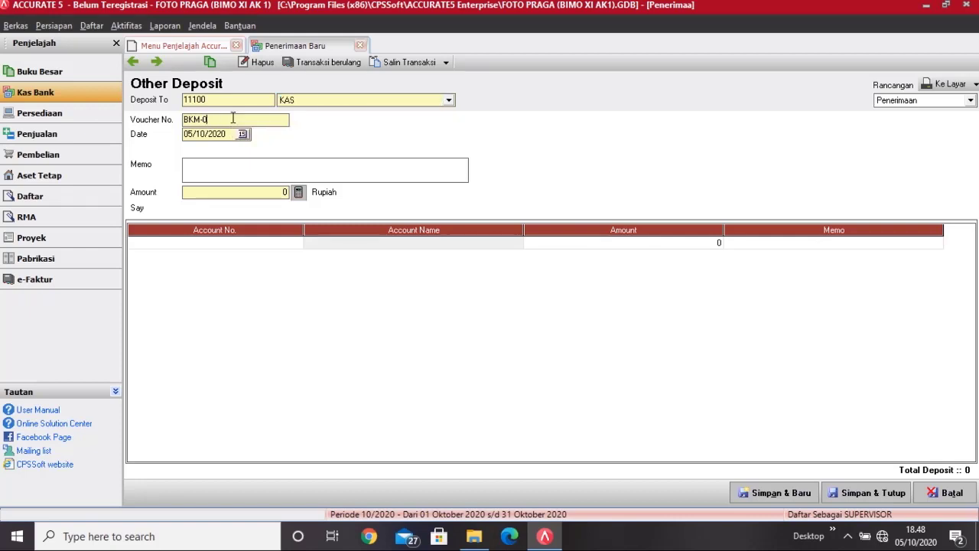
text(3)
key(Tab)
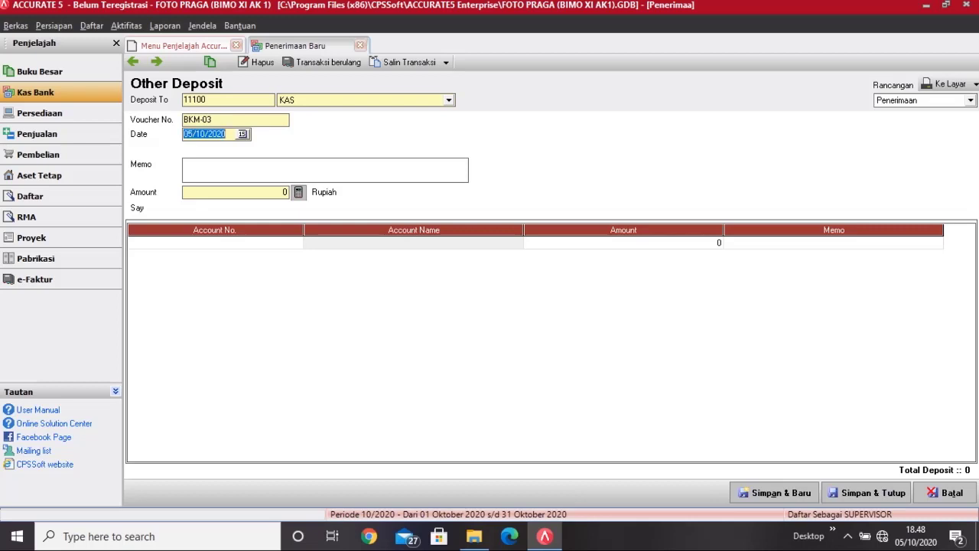
- Date the deposit 05/12/2016 and enter the memo "Pendapatan atas hasil cuci cetak film"
text(05/12/2016)
key(Tab)
text(Penda)
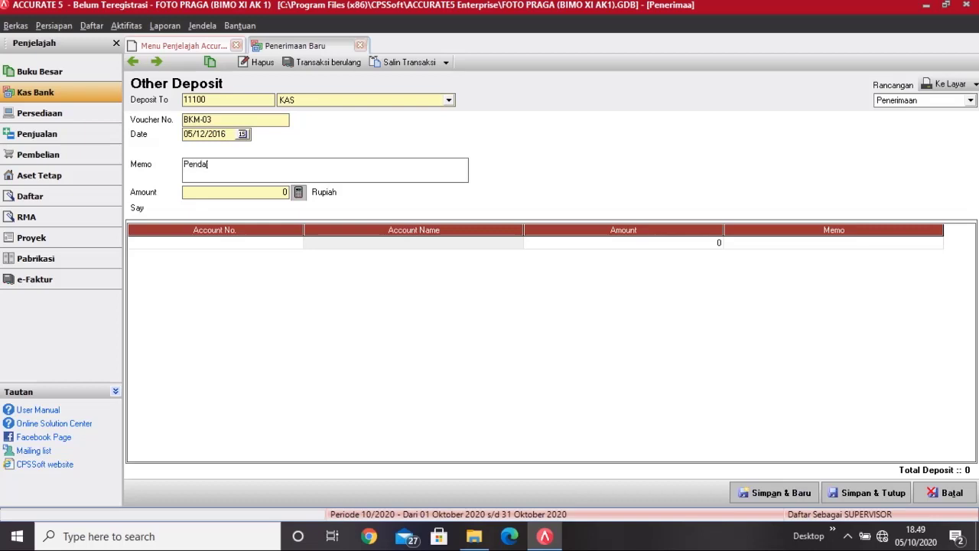
text(patan atas hasil cuci cetak film)
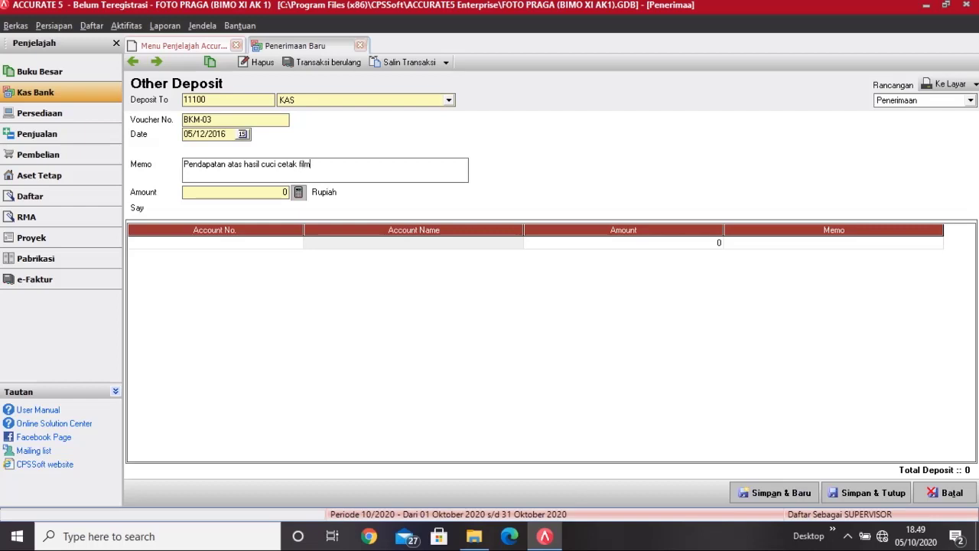
- Set the deposit amount to 75.000 and allocate it to account 41200 PENDAPATAN CUCI CETAK FILM
click(257, 194)
text(75000)
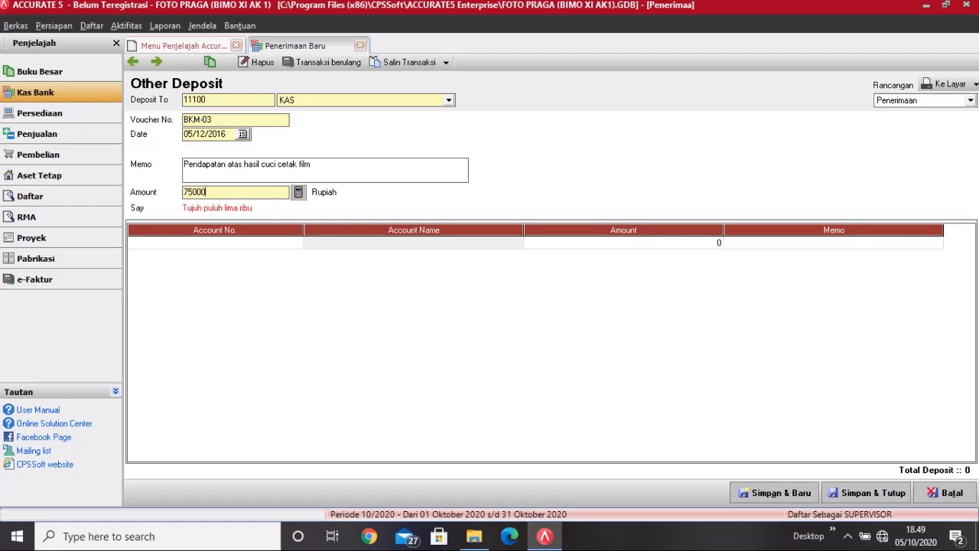
key(Tab)
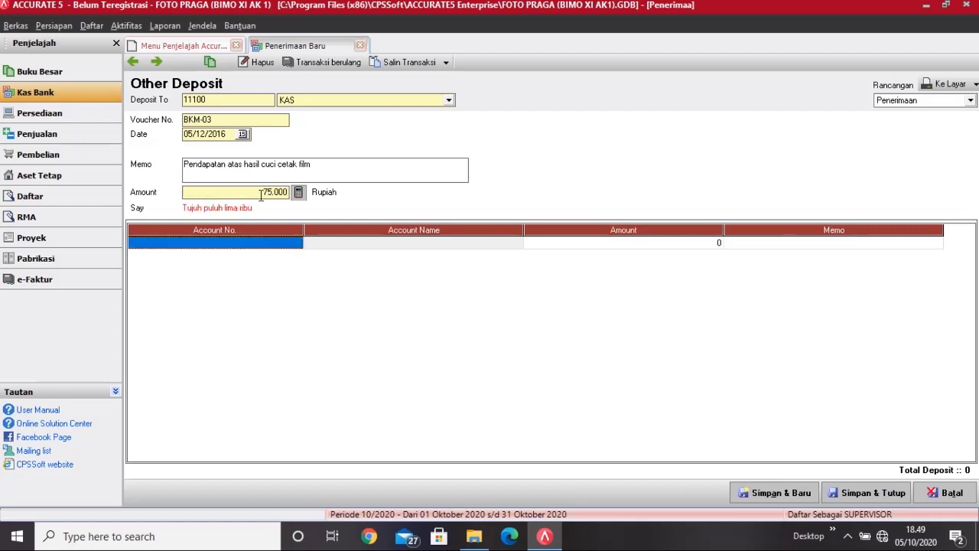
click(295, 243)
click(296, 243)
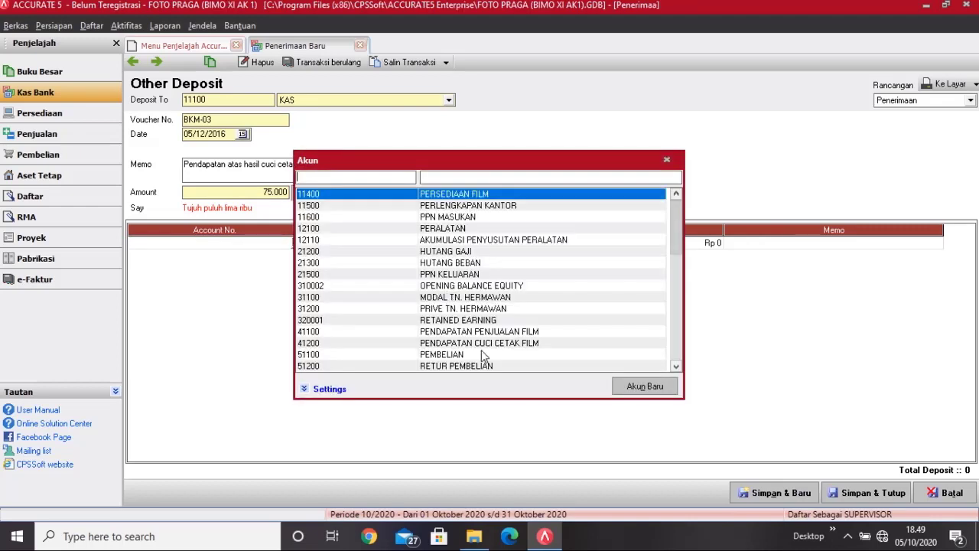
click(488, 344)
double_click(488, 344)
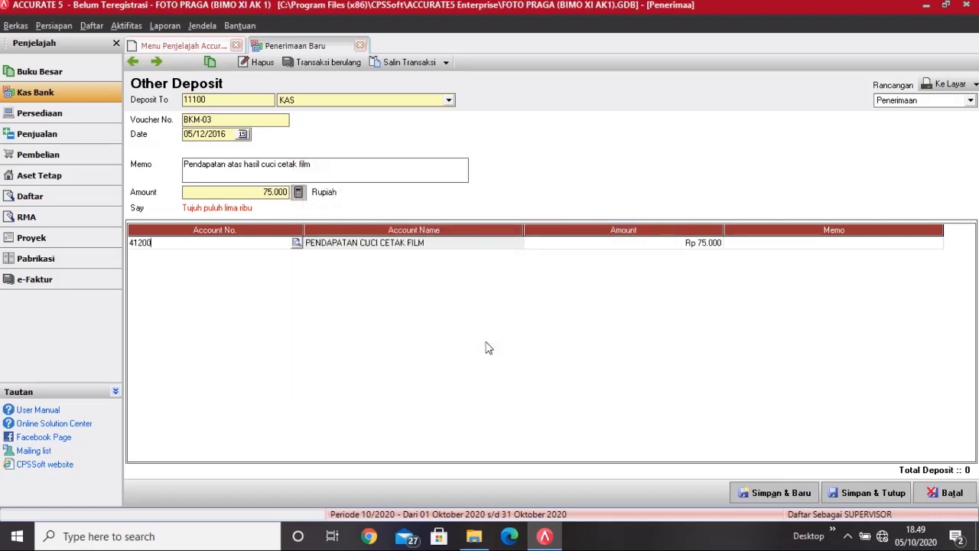
- Commit the account line of the BKM-03 deposit, and save and close the deposit
click(804, 243)
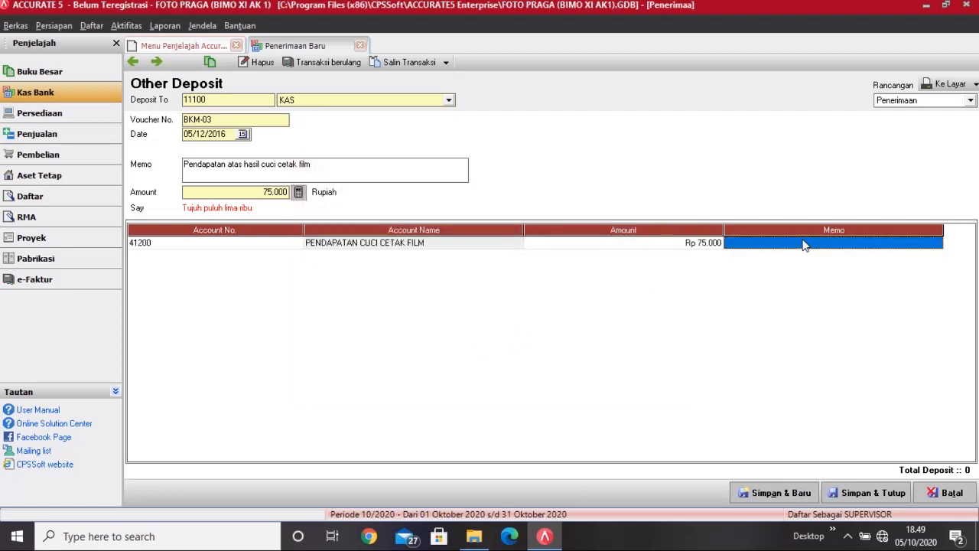
key(Return)
click(802, 242)
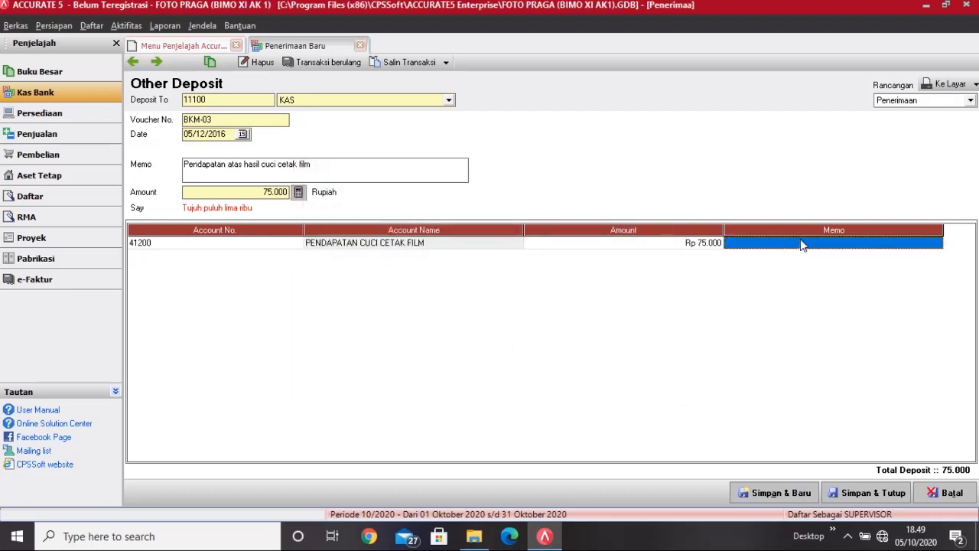
click(880, 492)
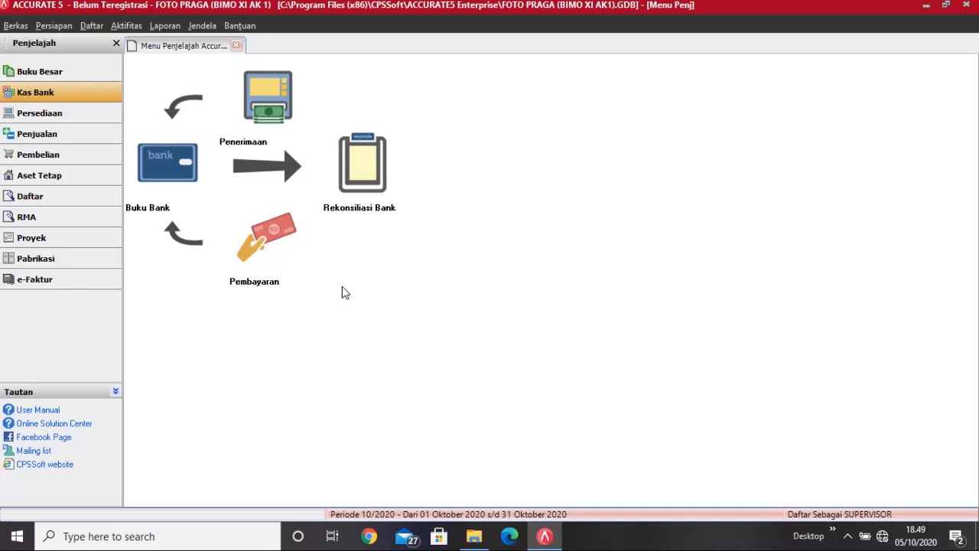
- Start a new cash payment (Pembayaran) from 11100 KAS with the voucher number BKK-04
click(269, 237)
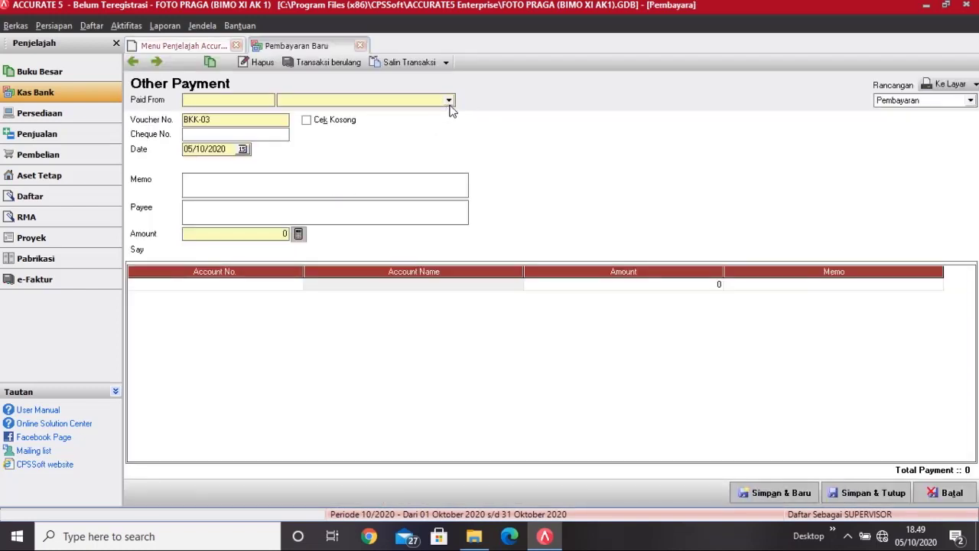
click(449, 100)
click(388, 129)
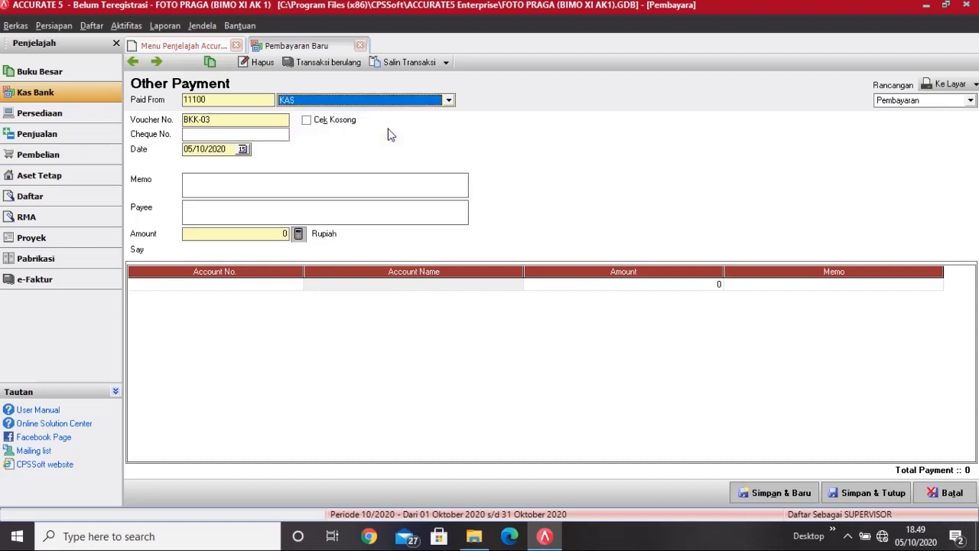
click(276, 120)
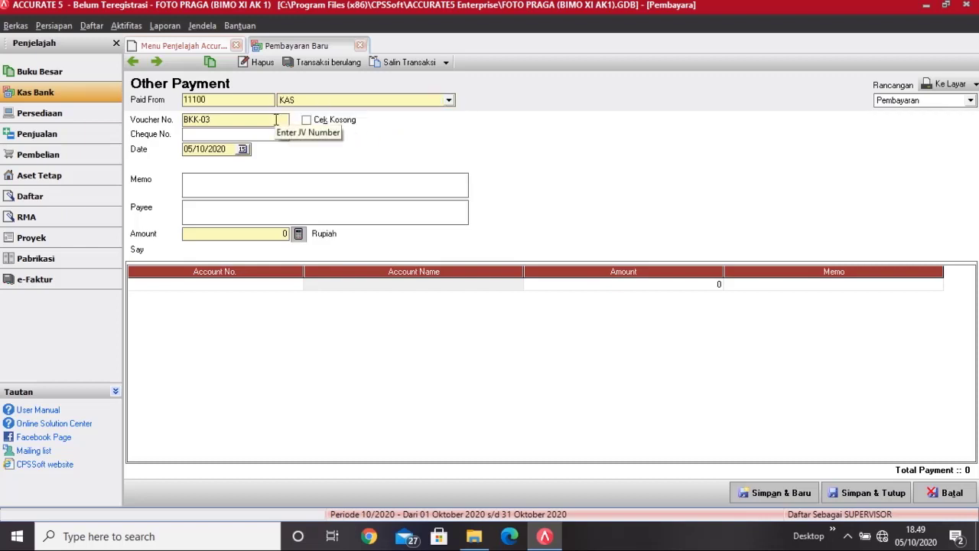
key(BackSpace)
text(4)
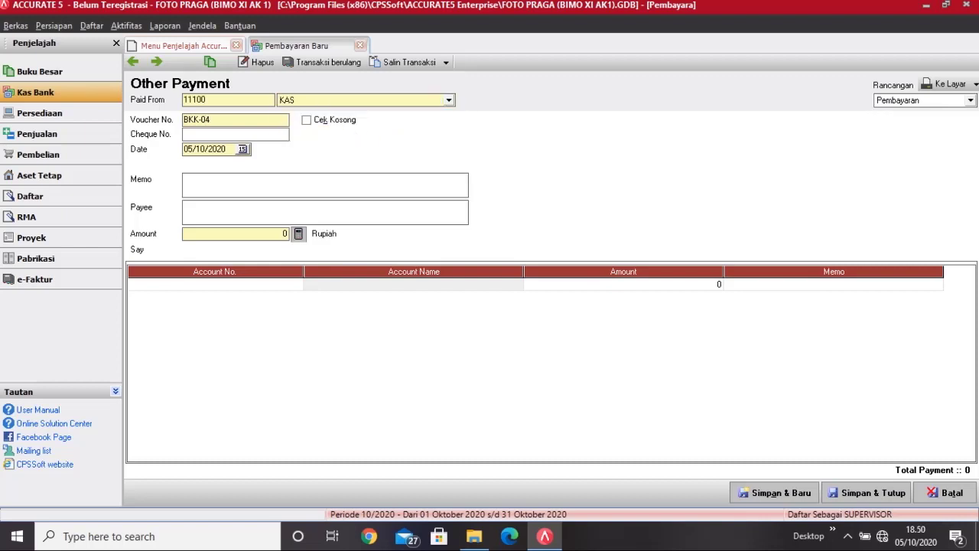
- Date the payment 07/12/2016 and enter the memo "Pembayaran Biaya Listrik Bulan November 2016"
key(Tab)
key(Tab)
key(Tab)
text(07/12/2016)
click(184, 179)
text(Pembayaran Biaya Listrik Bulan N)
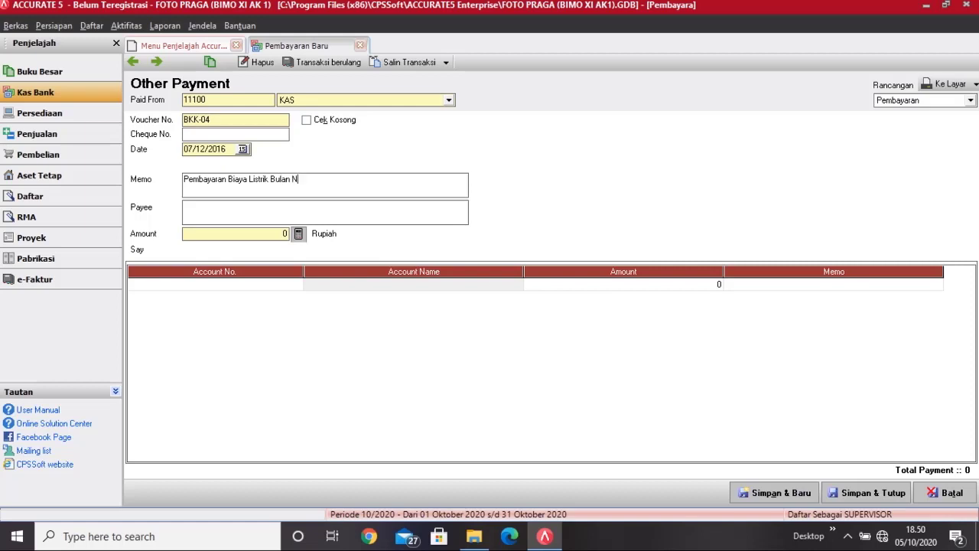
text(ovember 2016)
- Set the payment's payee to PLN and its amount to 125.000
click(254, 210)
text(PLN)
click(258, 232)
text(1)
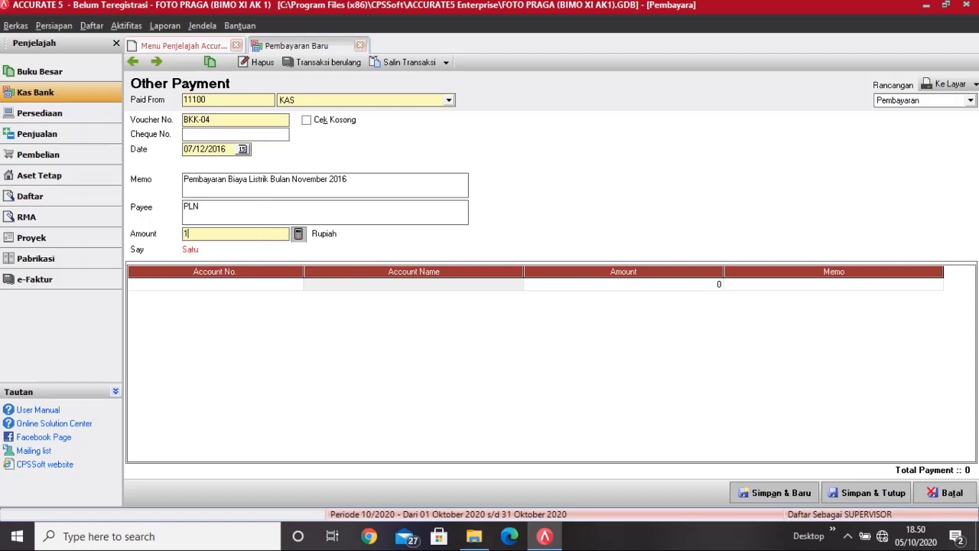
text(25.000)
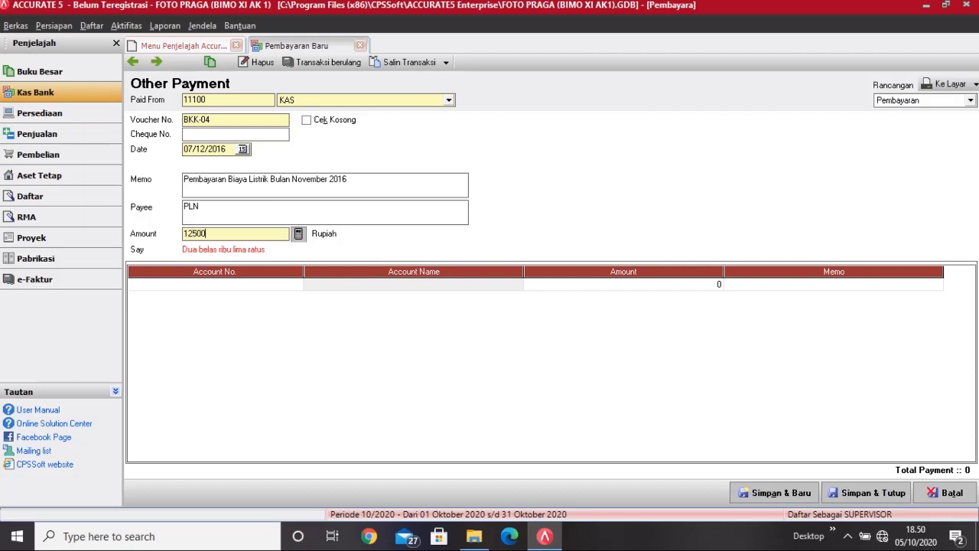
key(Tab)
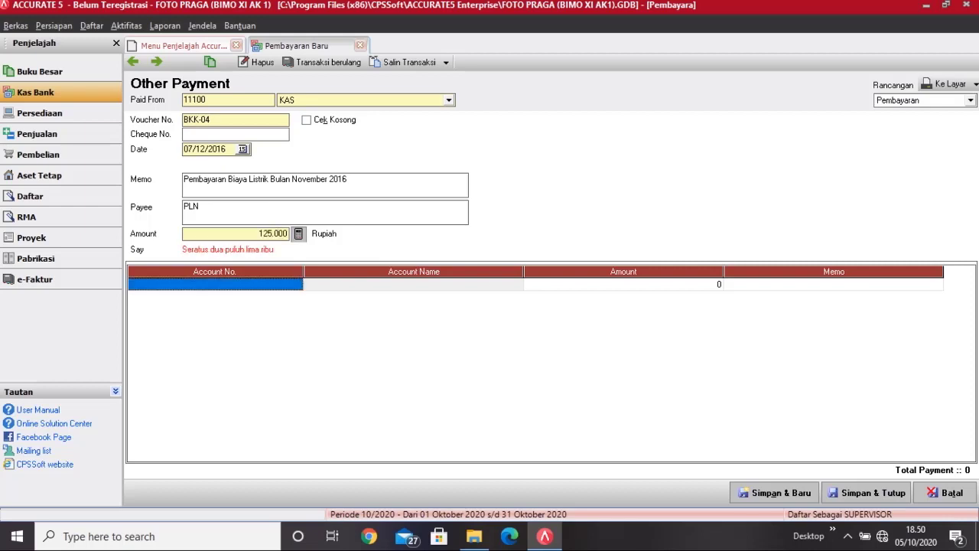
- Assign the BKK-04 payment's detail line to account 61400 BEBAN LISTRIK
click(296, 283)
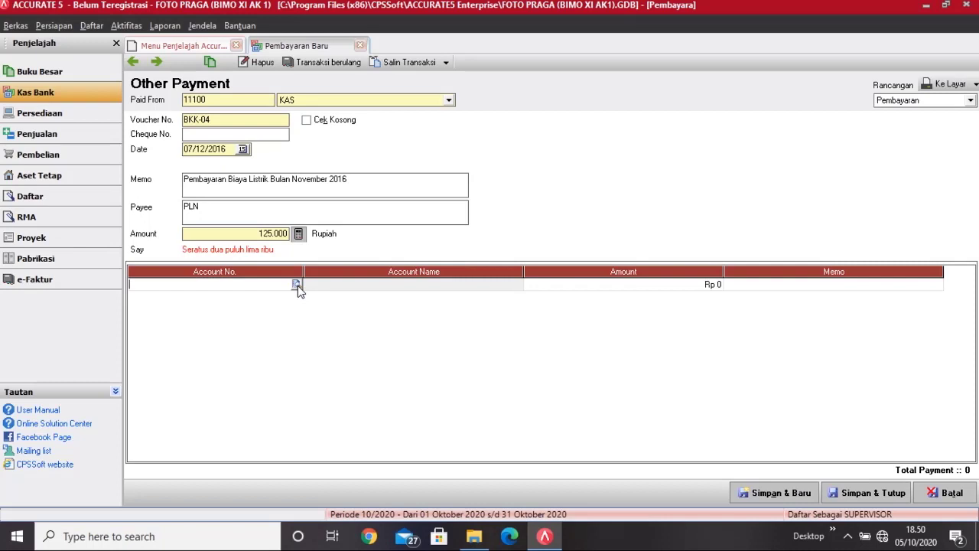
click(296, 285)
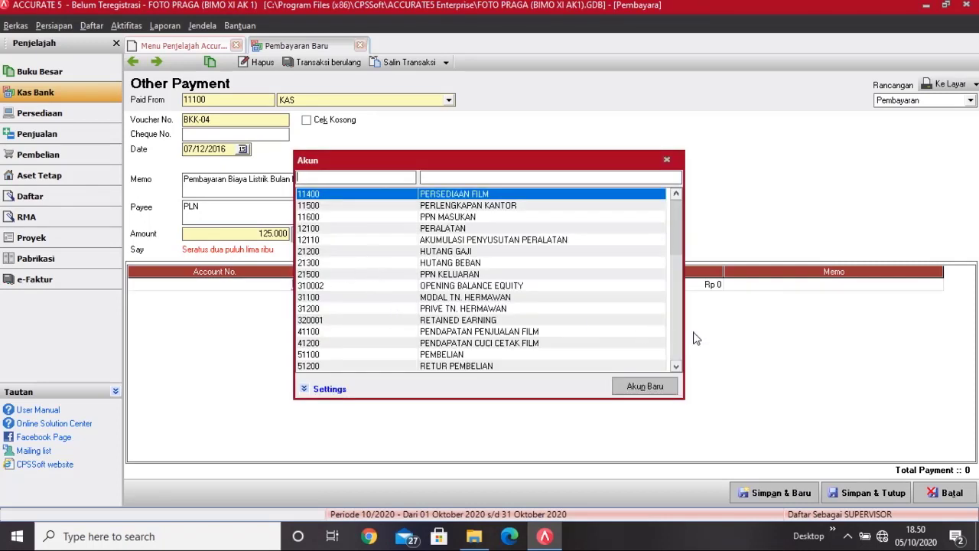
scroll(675, 337, down, 1)
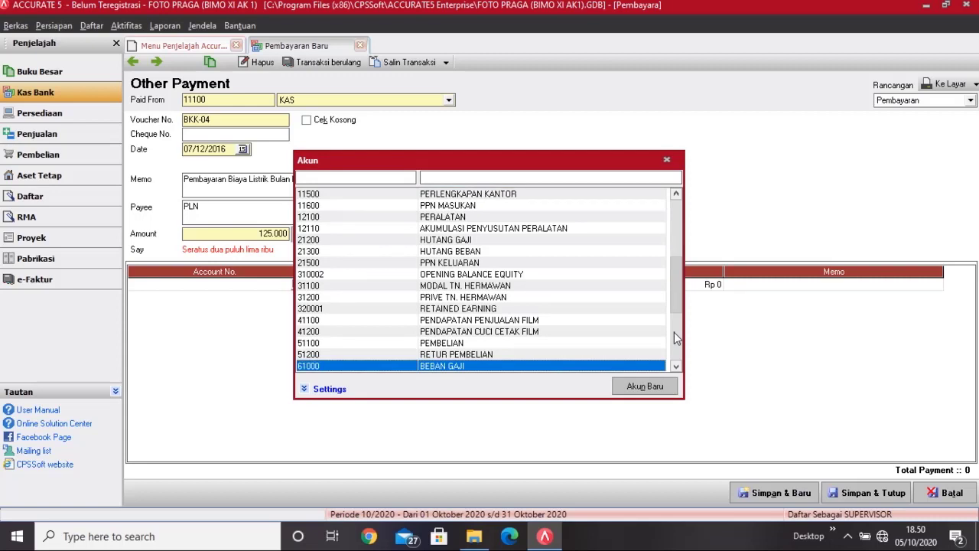
scroll(675, 337, down, 5)
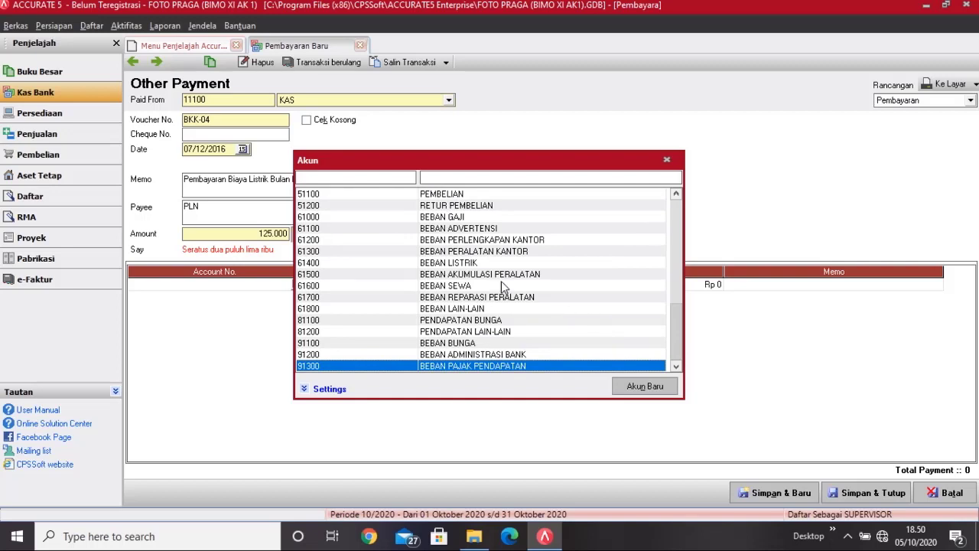
click(464, 263)
double_click(464, 264)
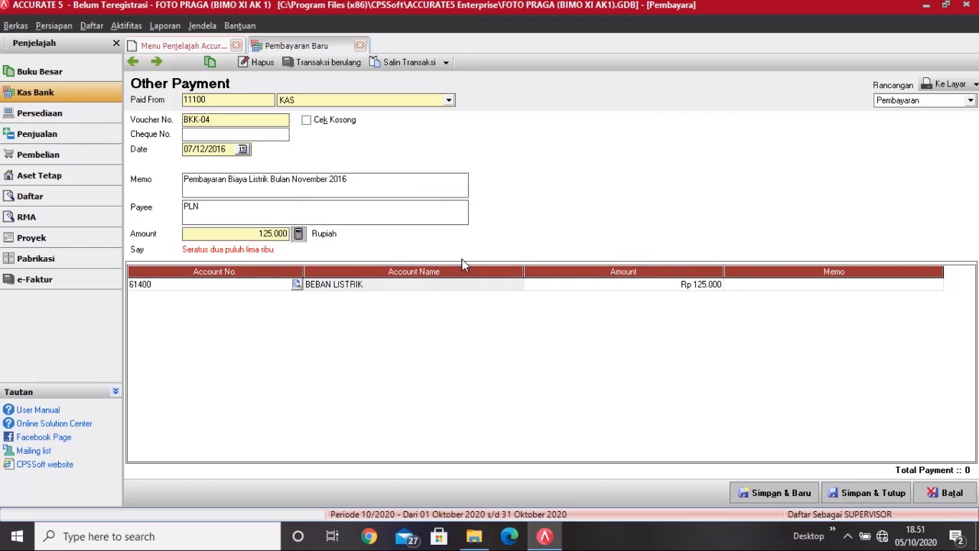
- Commit the BEBAN LISTRIK line of the BKK-04 payment, and save and close the payment
click(744, 290)
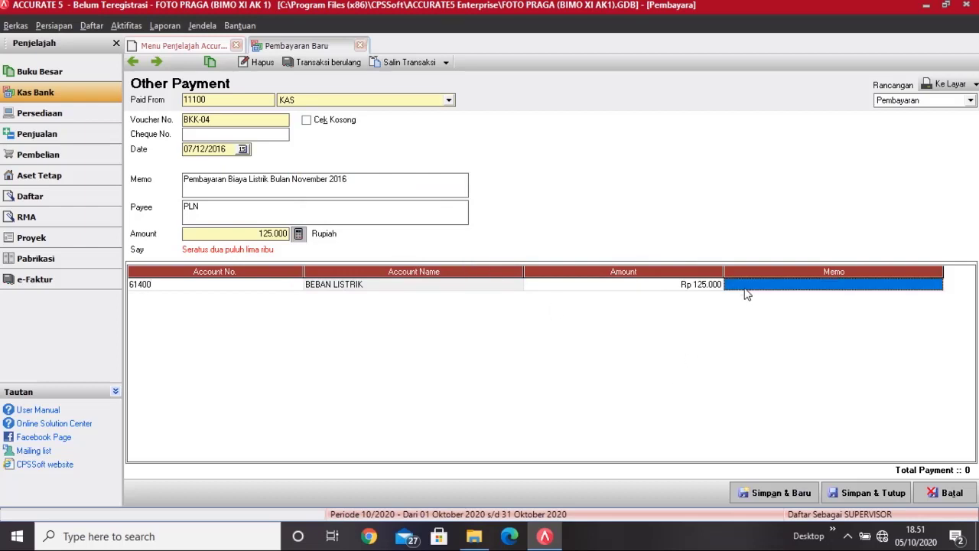
key(Return)
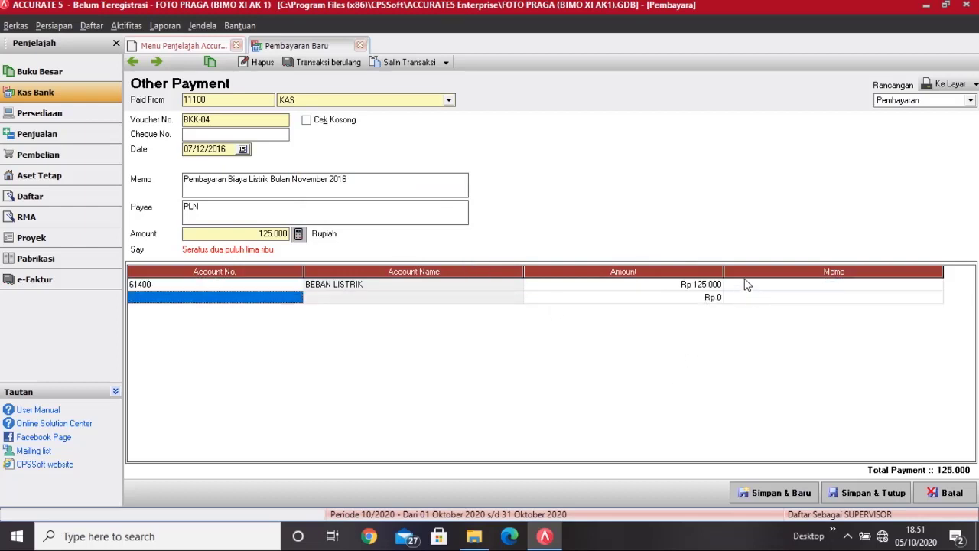
click(745, 284)
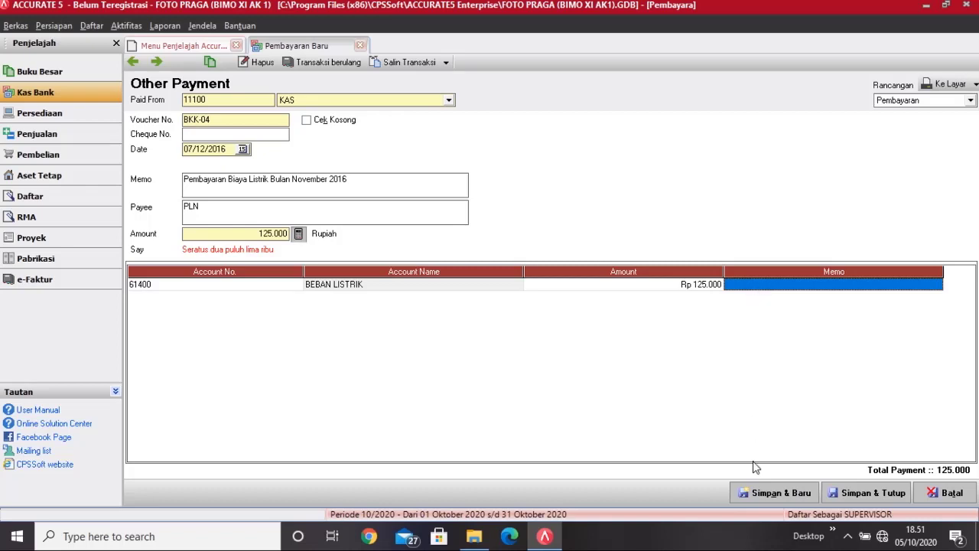
click(869, 498)
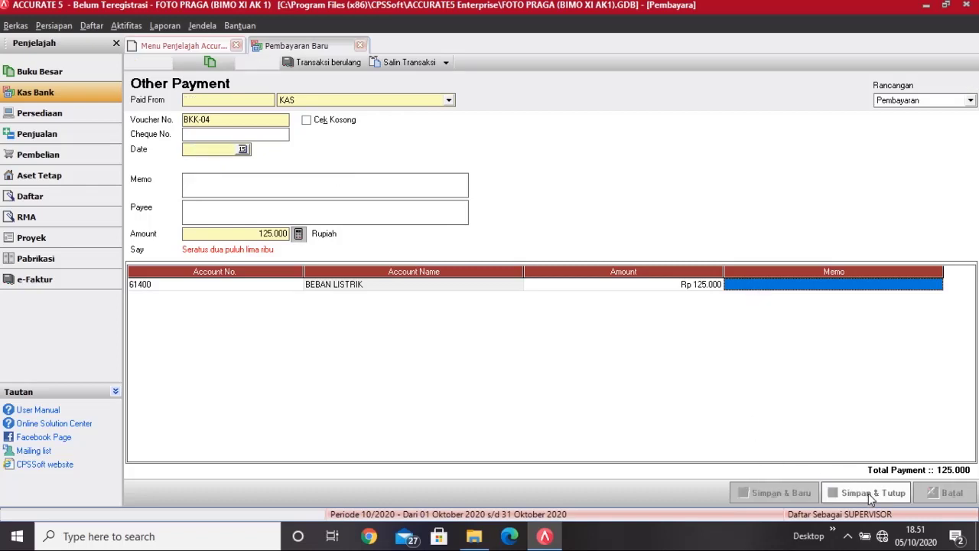
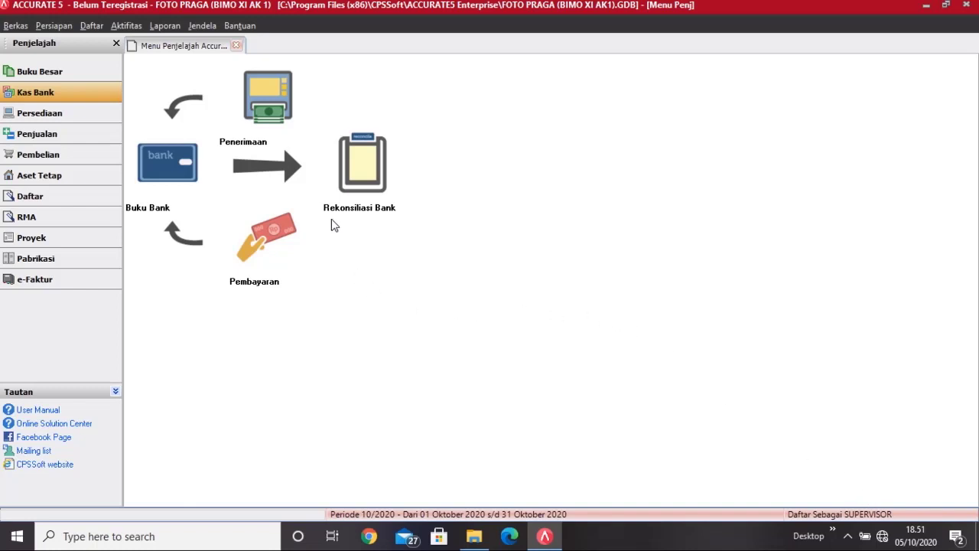
- Start a new cash receipt (Penerimaan) deposited to 11100 KAS and date it 07/12/2016
click(261, 102)
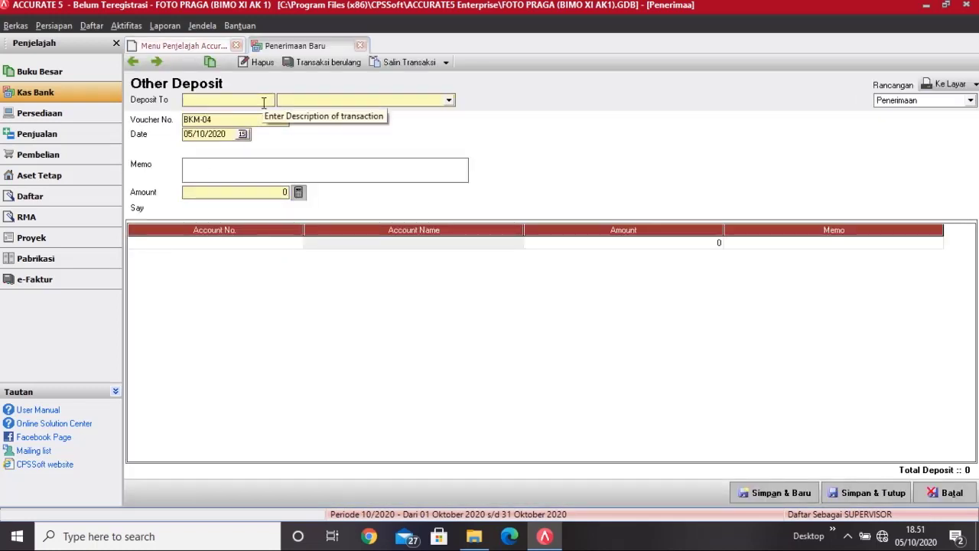
click(448, 101)
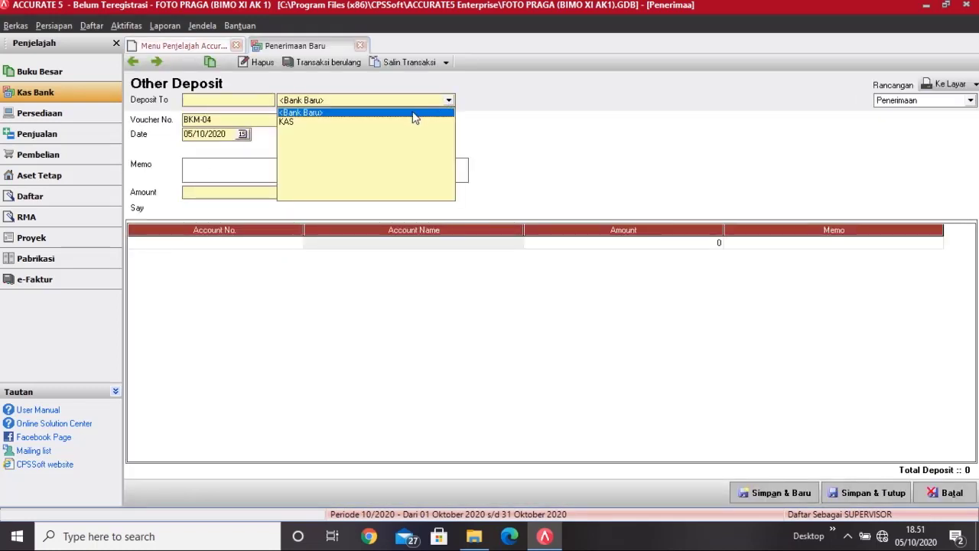
click(388, 126)
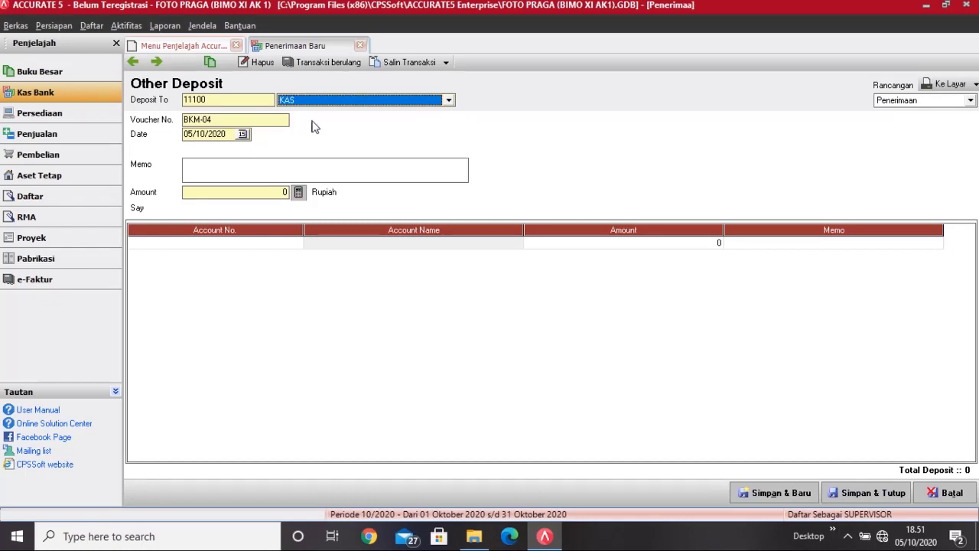
click(211, 119)
key(Tab)
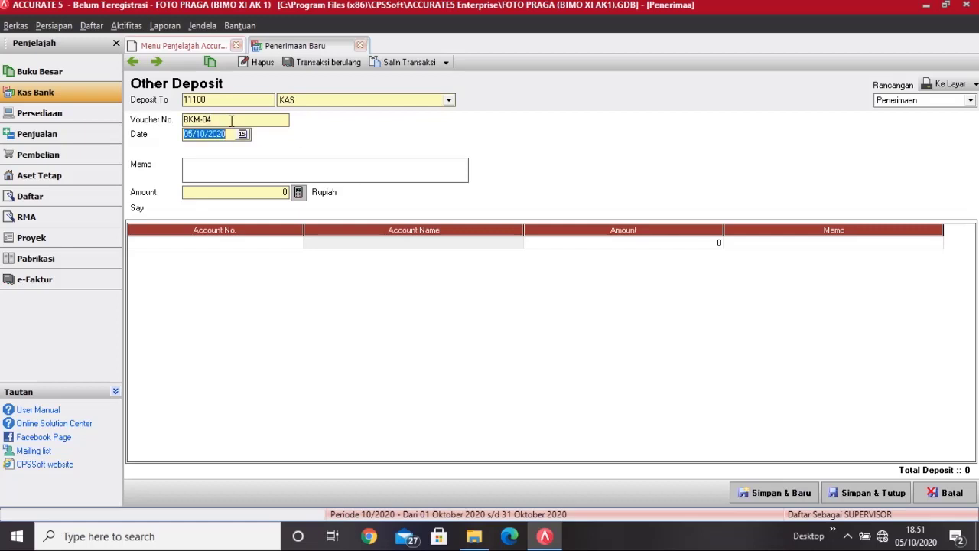
text(07/12/)
text(2016)
- Enter the deposit's memo "Pendapatan atas hasil pemotretan dari pelanggan" and set its amount to 575.000
text(Pendapa)
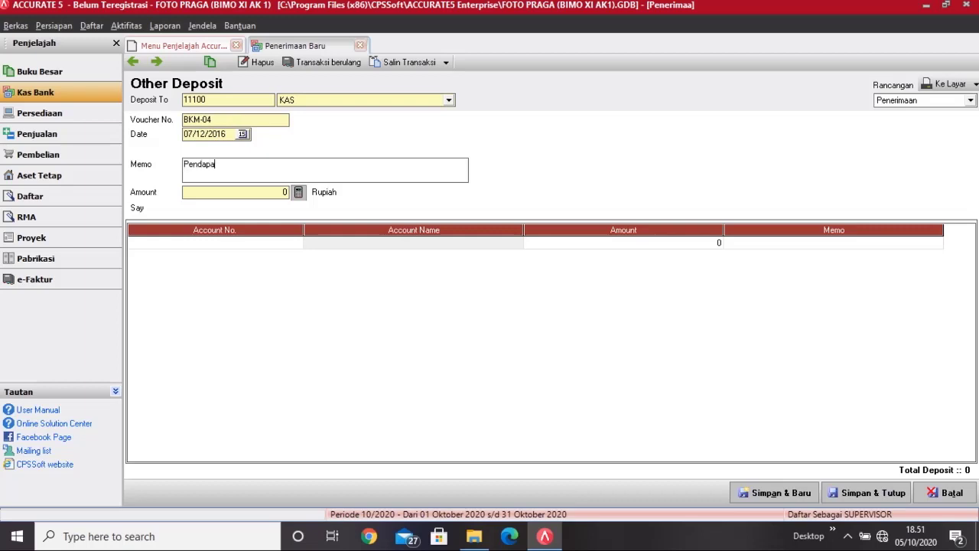
text(tan atas hasil pemp)
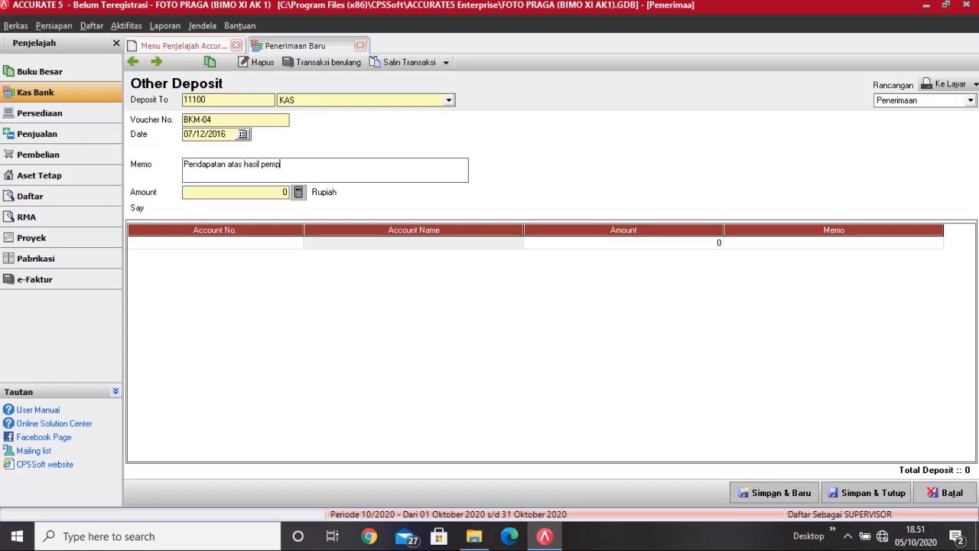
key(BackSpace)
text(otretan dari pe)
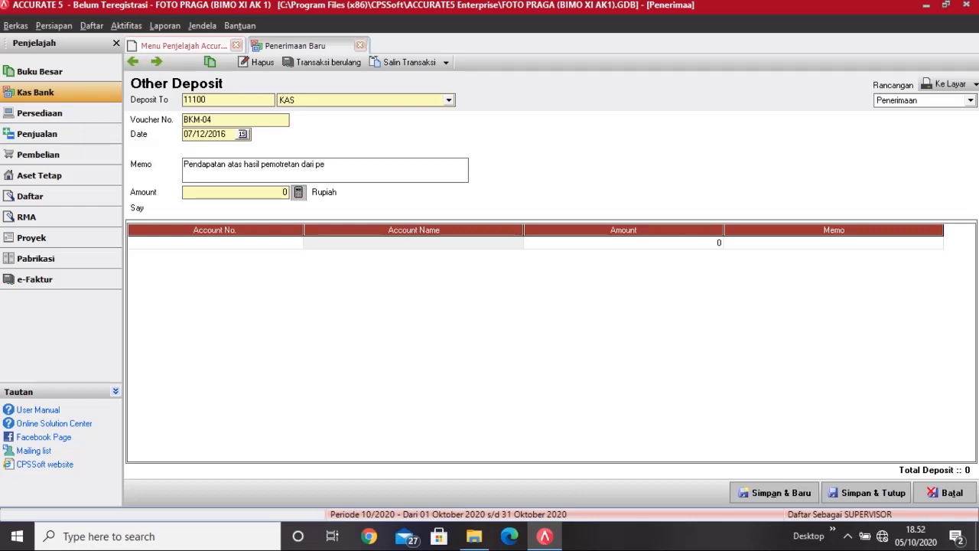
text(langgan)
click(229, 192)
text(575.000)
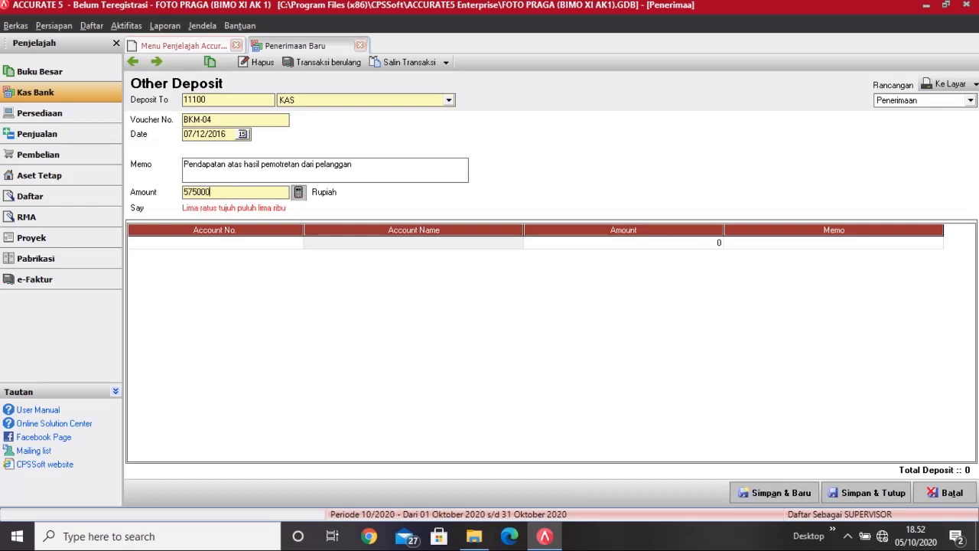
key(Tab)
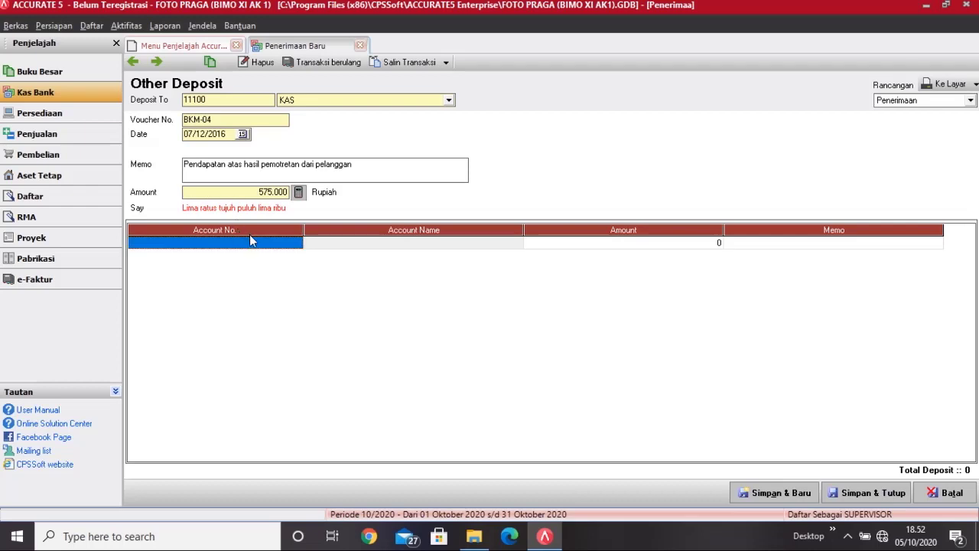
- Assign the BKM-04 deposit's detail line to account 81200 PENDAPATAN LAIN-LAIN
click(269, 244)
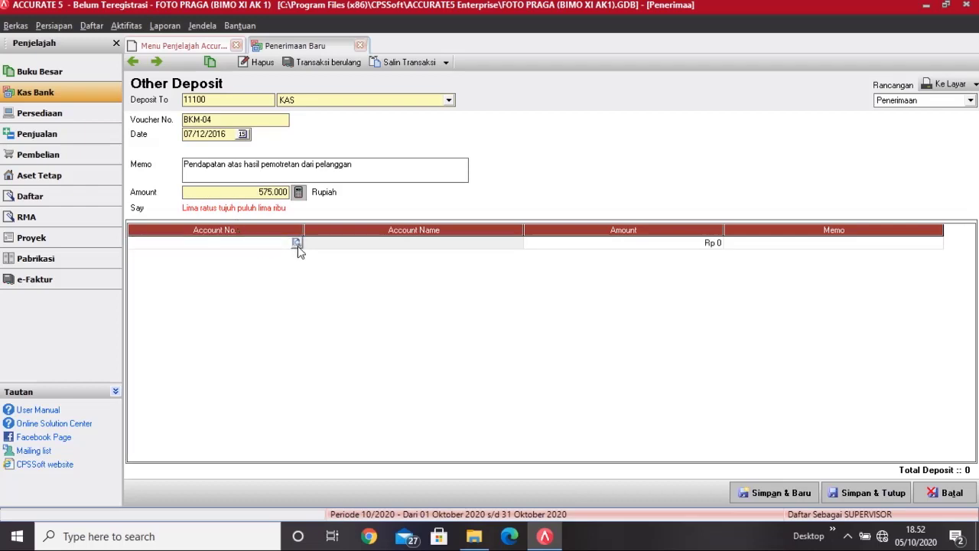
click(297, 244)
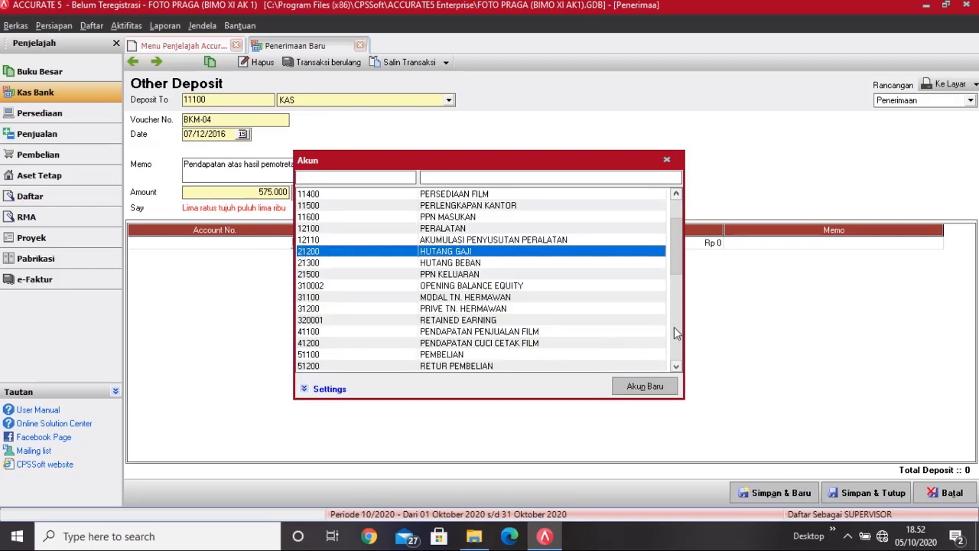
key(Page_Down)
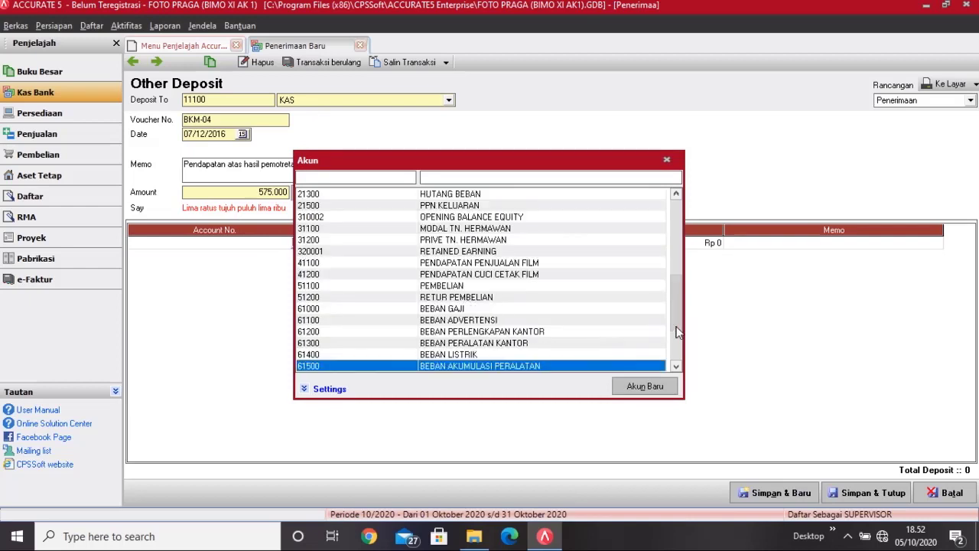
key(Page_Down)
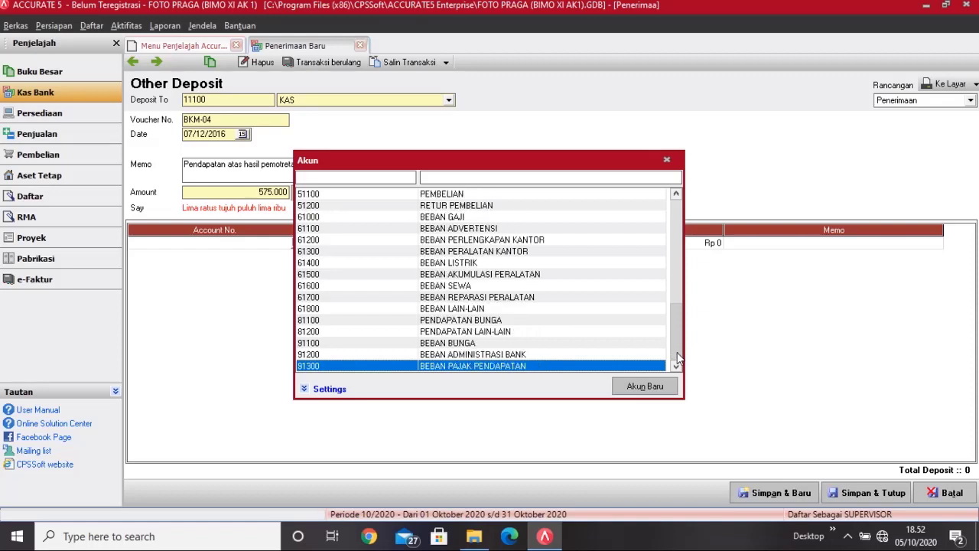
click(475, 332)
double_click(475, 332)
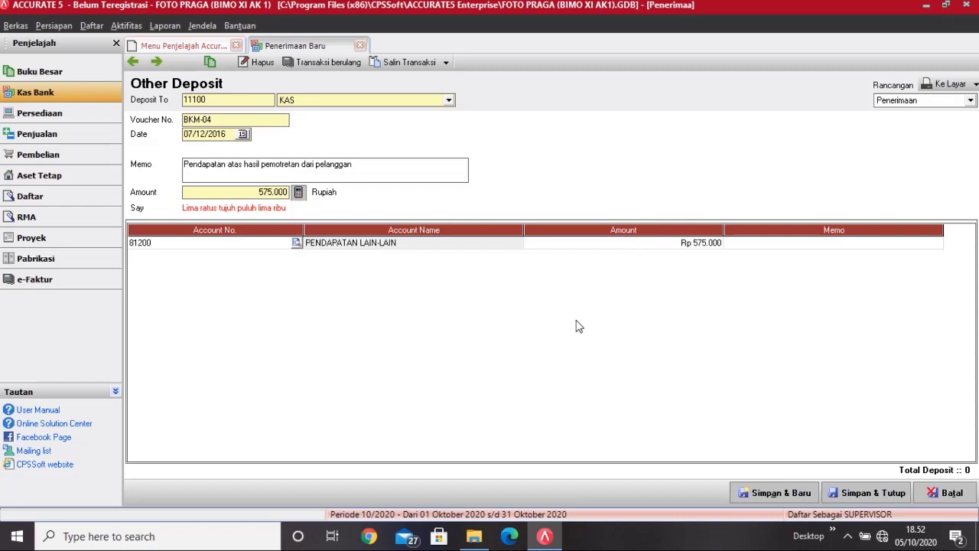
- Commit the PENDAPATAN LAIN-LAIN line of the BKM-04 deposit, and save and close the deposit
click(777, 245)
key(Return)
click(777, 245)
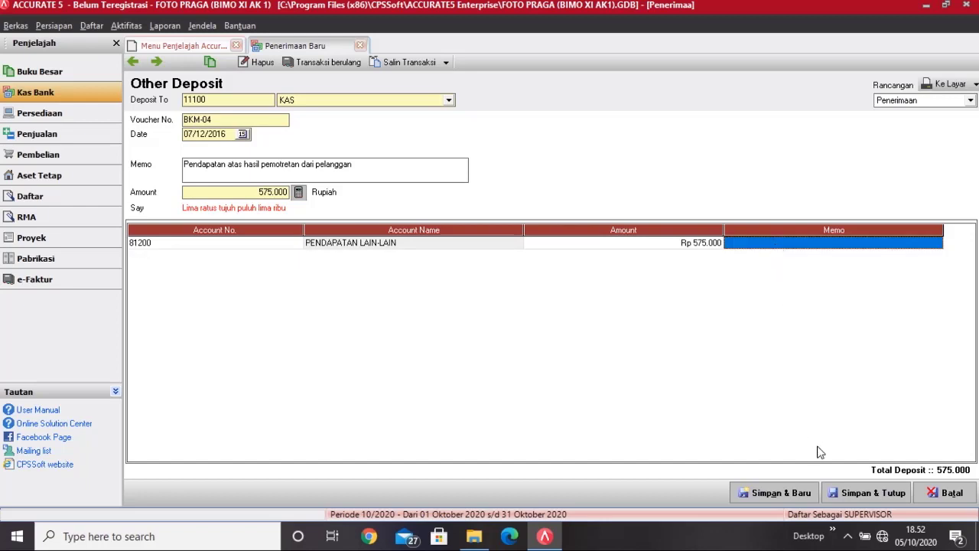
click(869, 495)
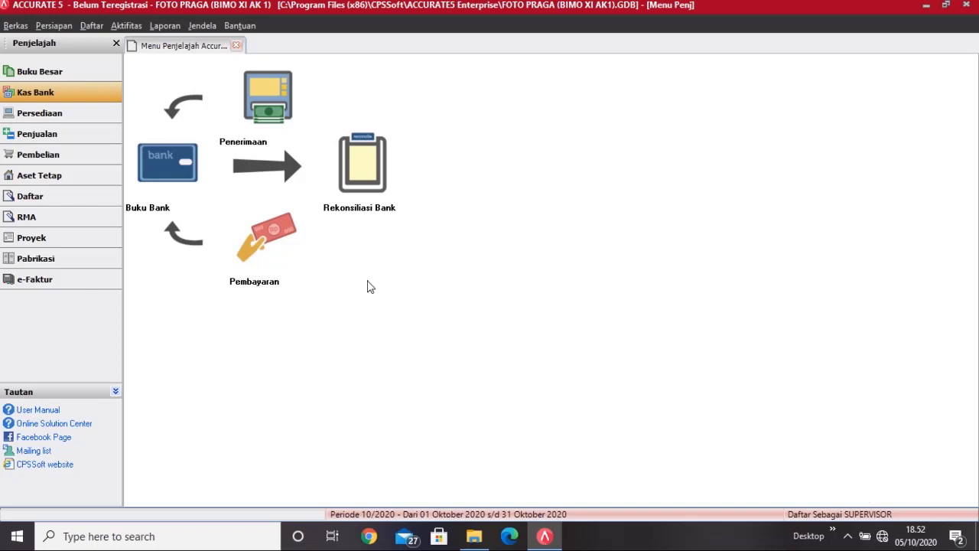
- Open a new cash receipt form (Penerimaan) for the next deposit
click(251, 113)
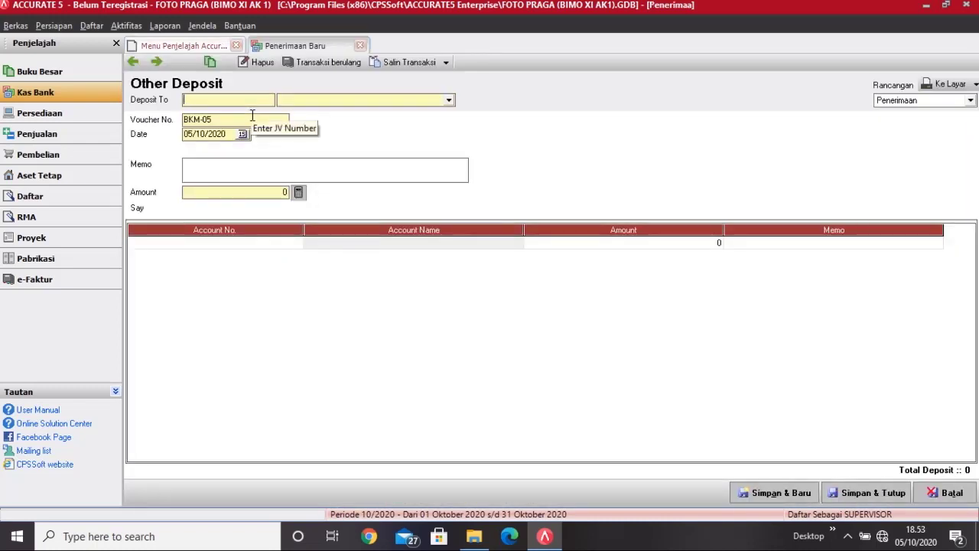
click(448, 101)
click(428, 113)
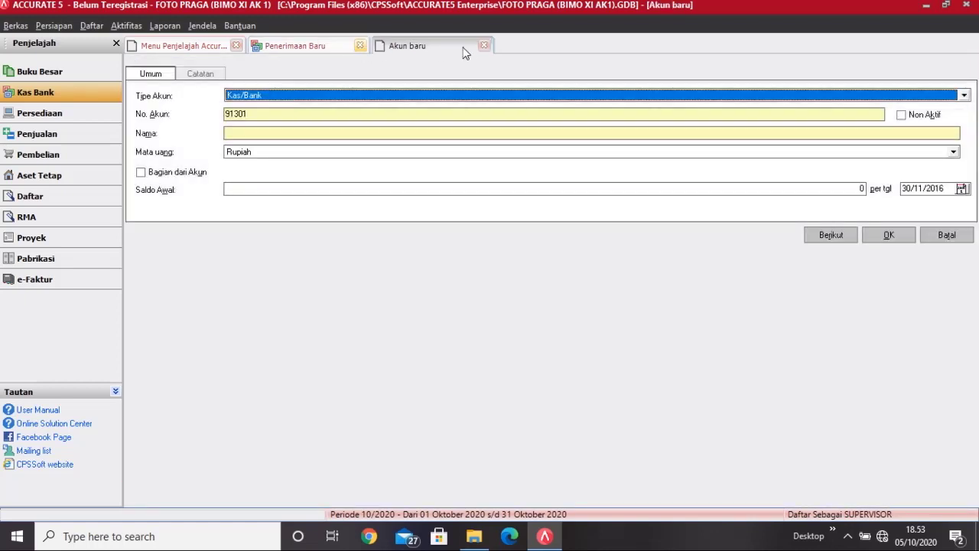
click(486, 46)
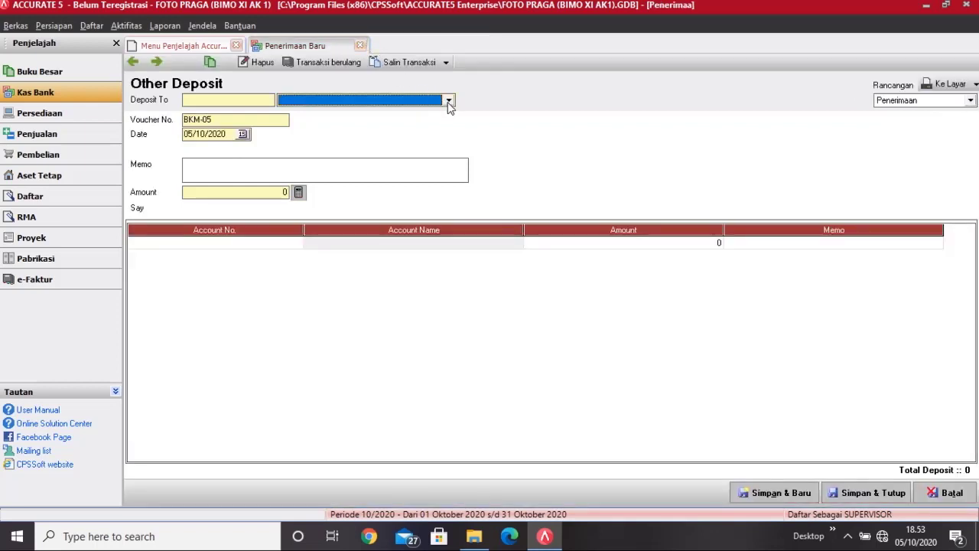
- Choose 11100 KAS as the account the new receipt is deposited to and date it 09/12/2016
click(448, 100)
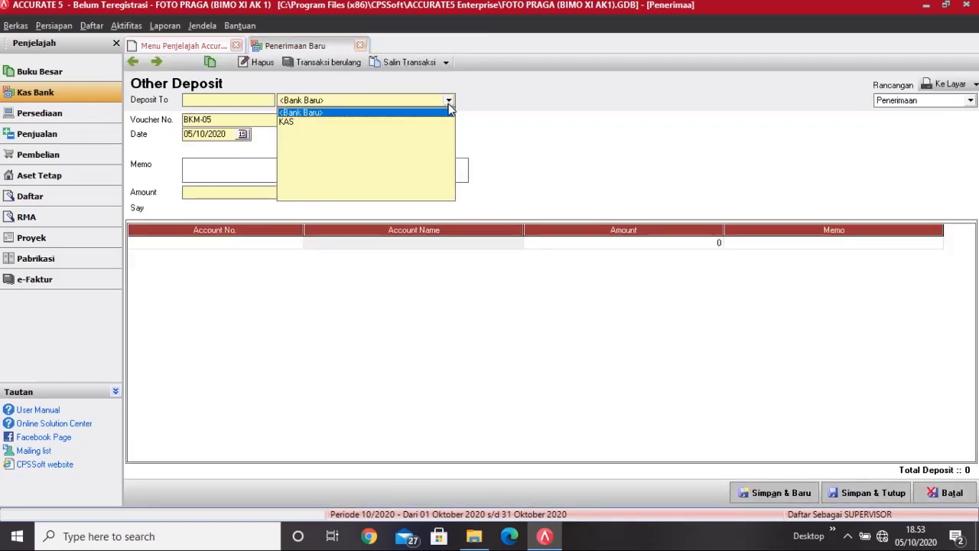
click(286, 122)
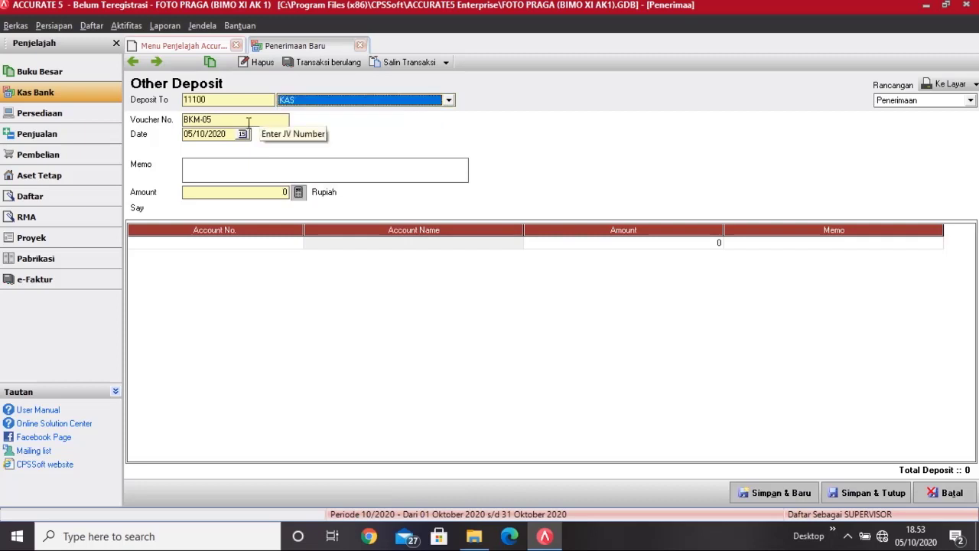
click(256, 121)
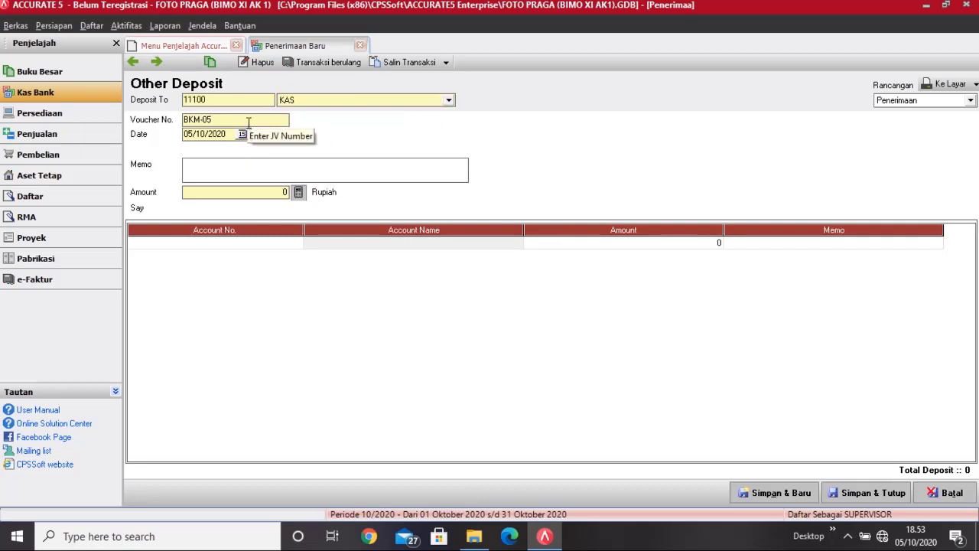
key(Tab)
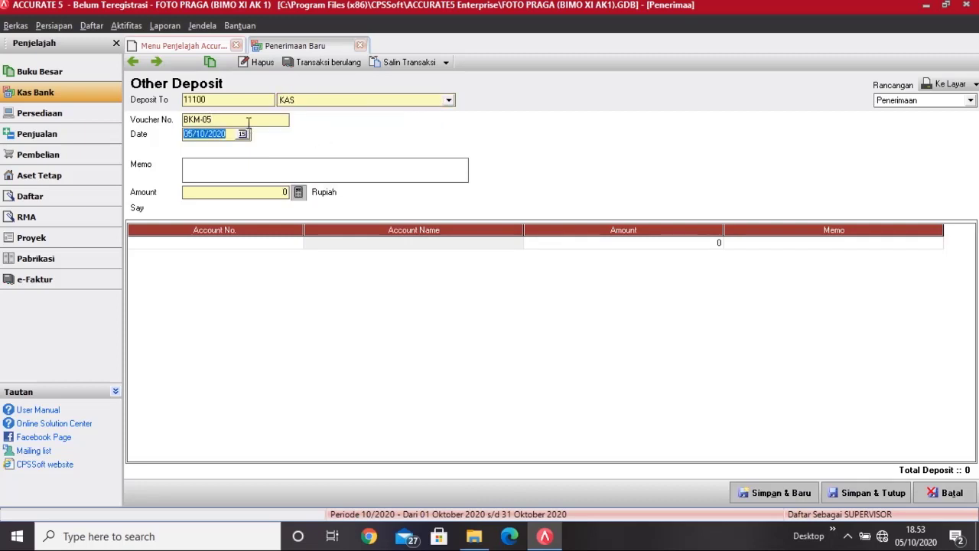
text(0)
text(9)
text(122016)
- Enter the memo "Pendapatan atas hasil cuci cetak film dari Faiz Studio" and an amount of 135.000 on the BKM-05 deposit
text(Pen)
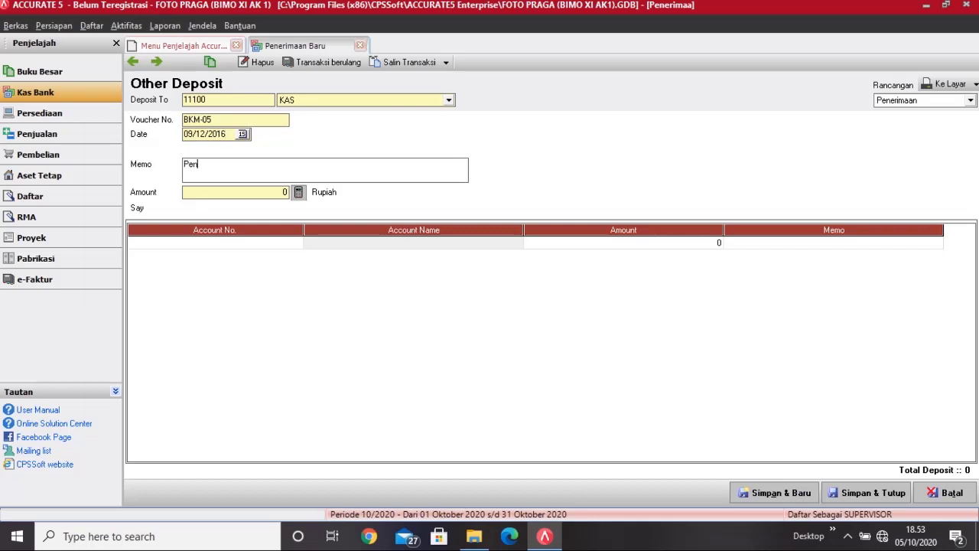
text(dapatan atas hasil c)
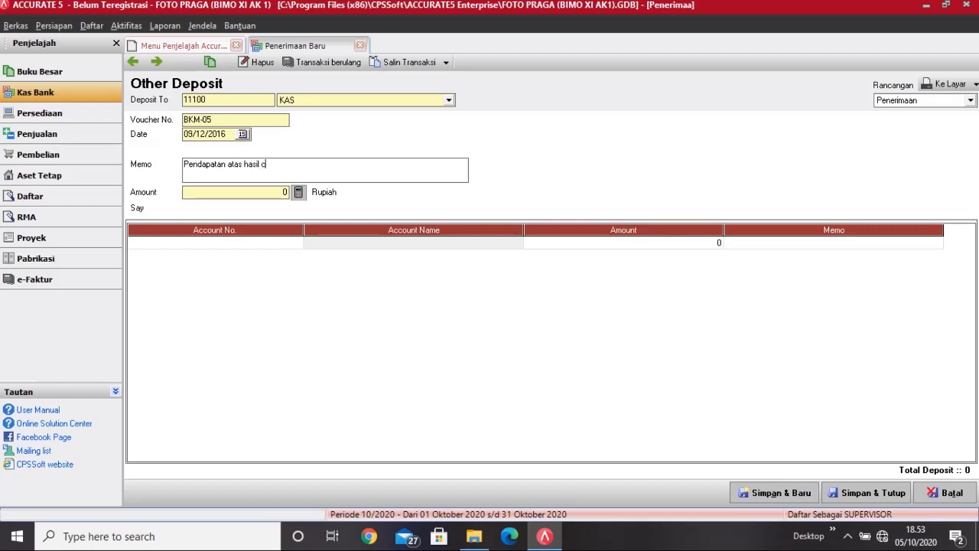
text(uci cetak film dariFais)
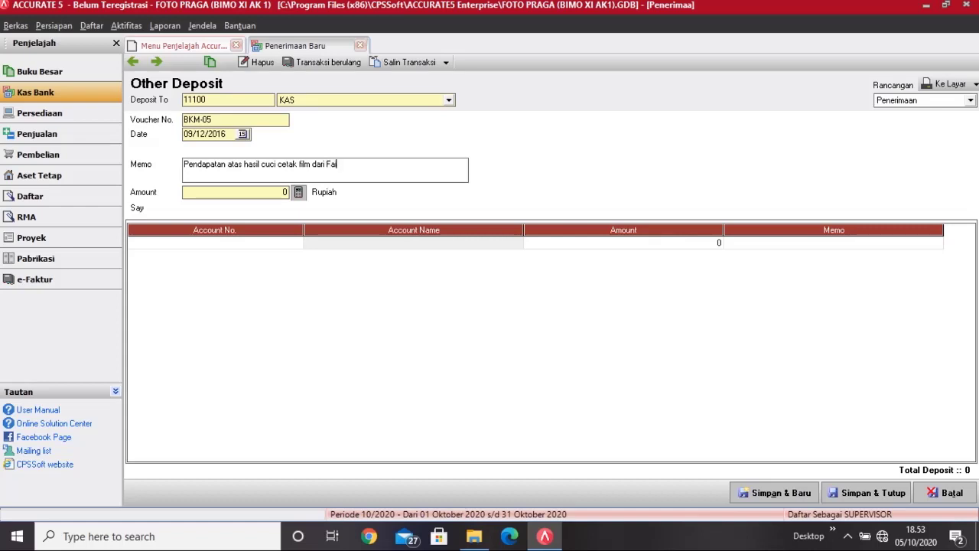
key(BackSpace)
key(BackSpace)
text(z Studio)
click(234, 193)
text(135)
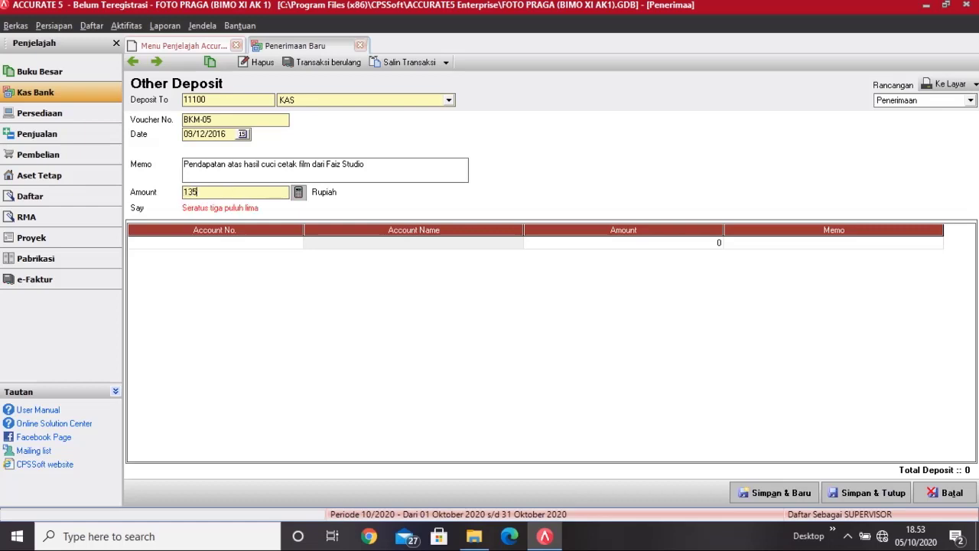
text(.000)
key(Tab)
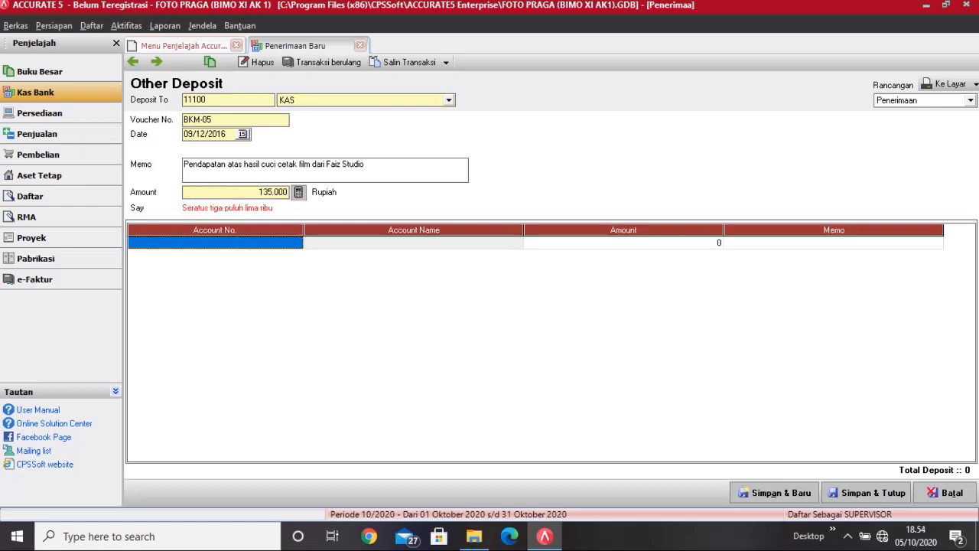
- Assign the BKM-05 deposit's detail line to account 41200 PENDAPATAN CUCI CETAK FILM, and save and close the deposit
click(265, 245)
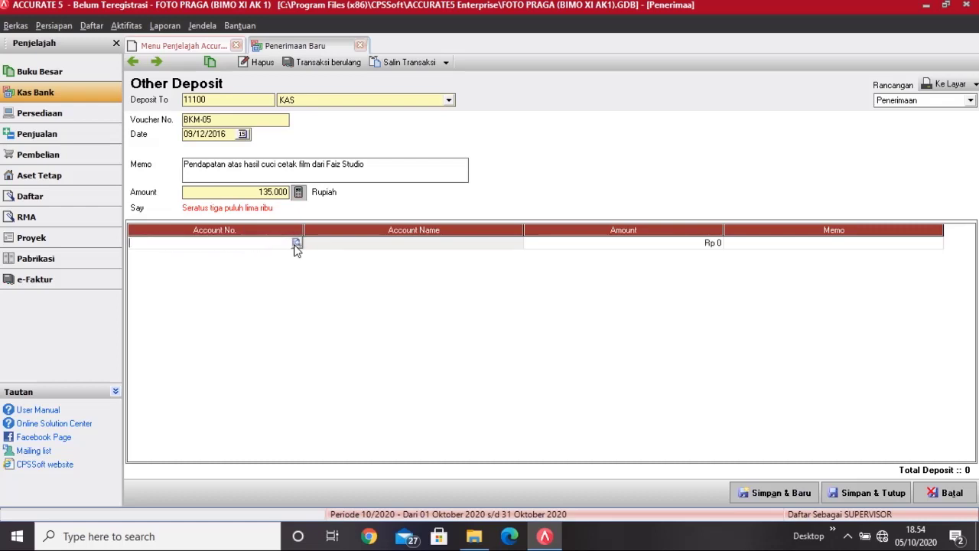
click(297, 243)
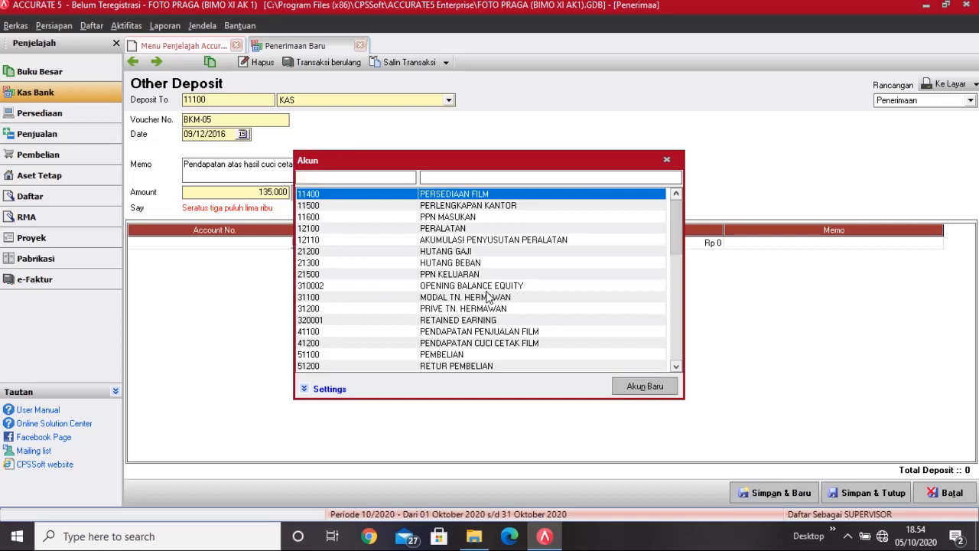
click(504, 343)
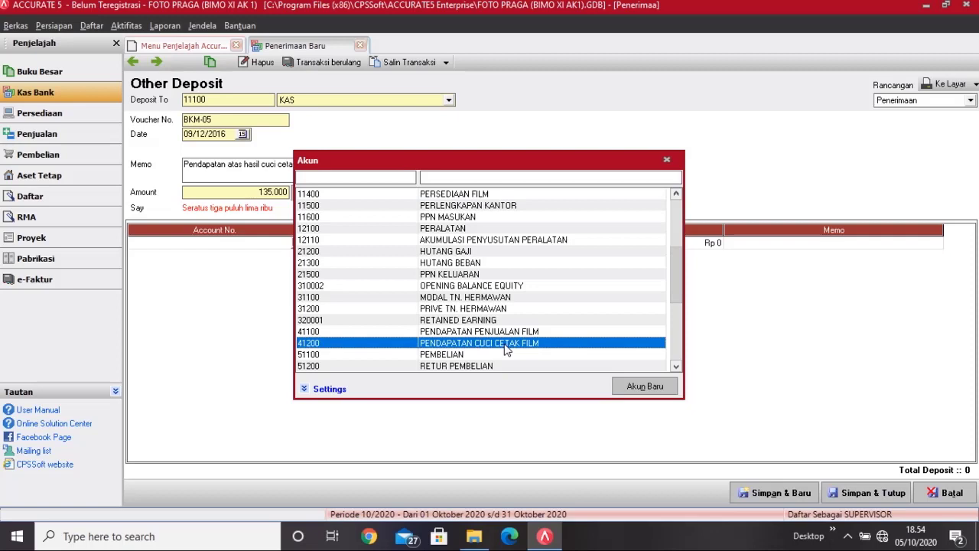
double_click(504, 343)
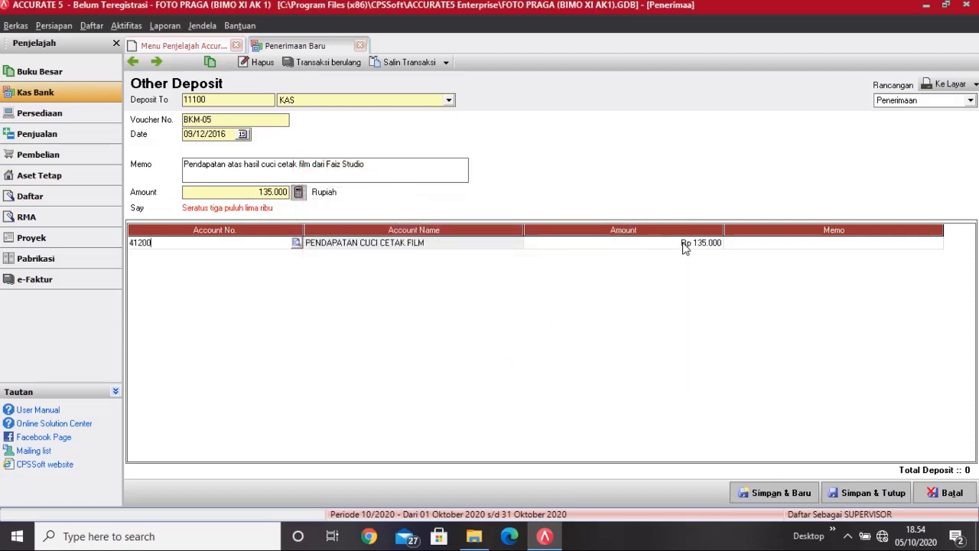
click(753, 242)
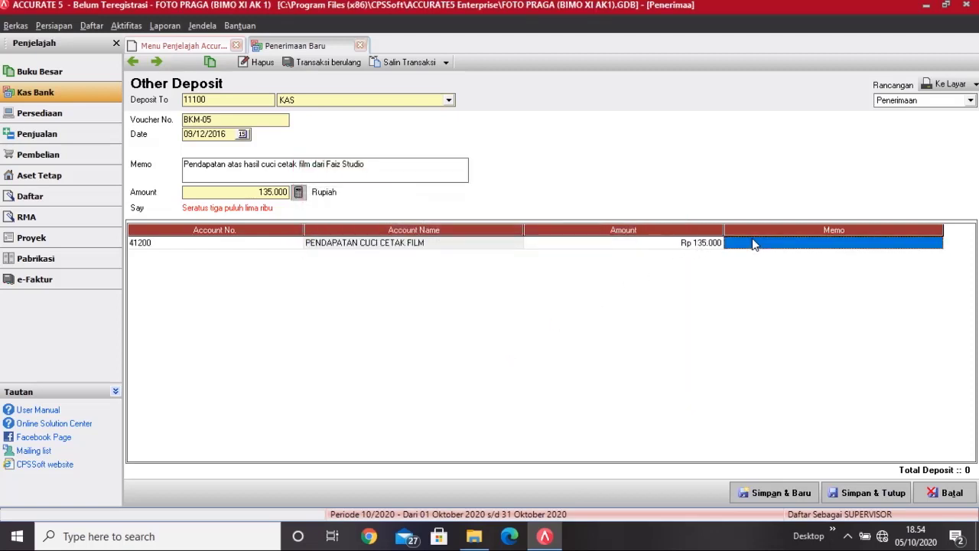
key(Tab)
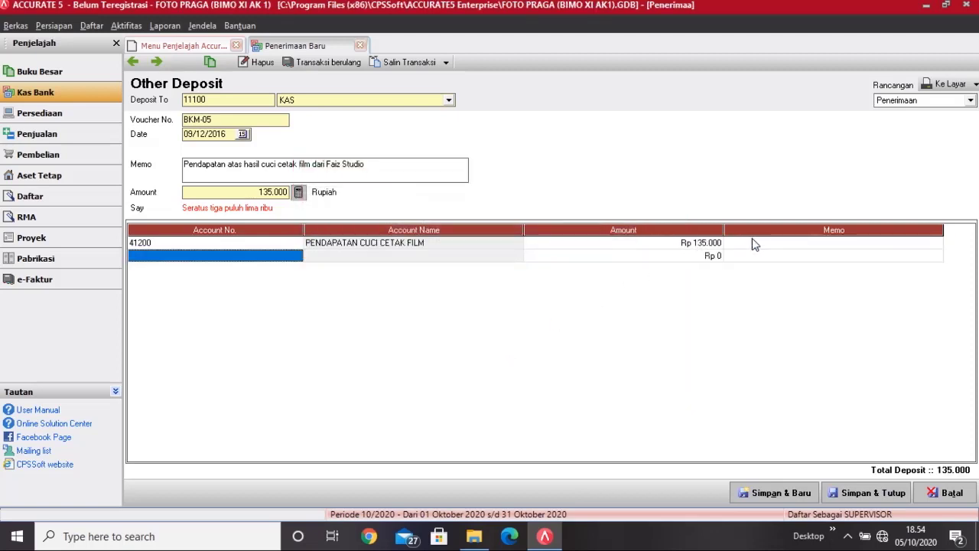
click(798, 244)
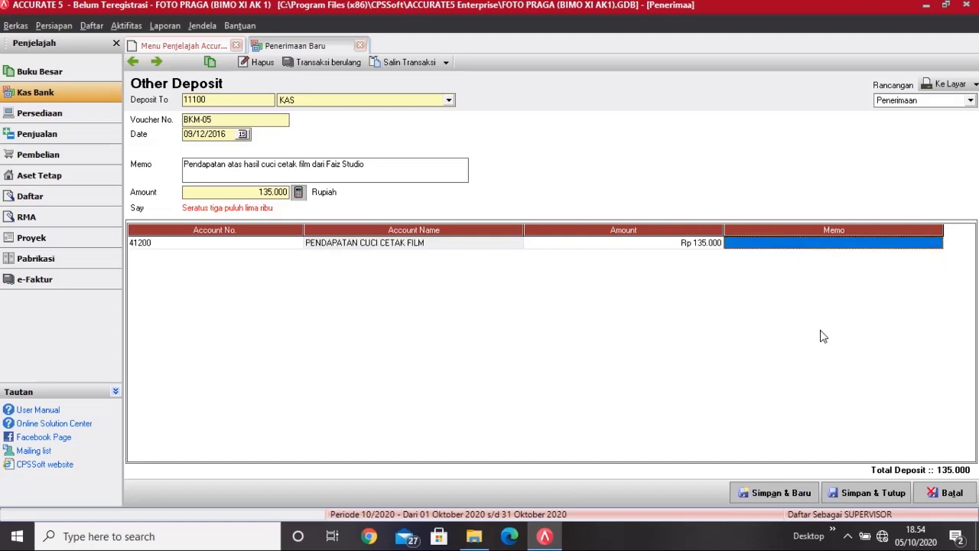
click(855, 488)
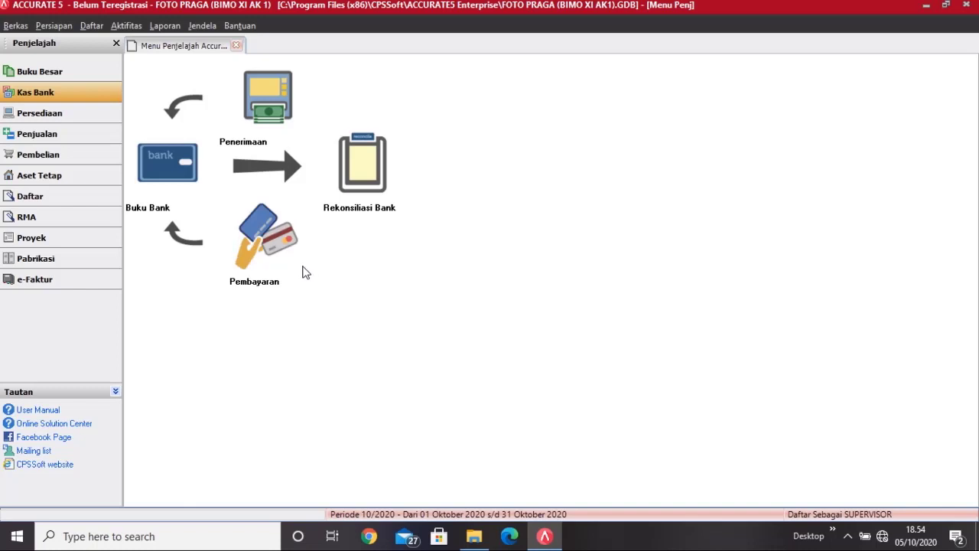
- Start a new cash payment (Pembayaran) paid from 11100 KAS and date it 10/12/2016
click(269, 244)
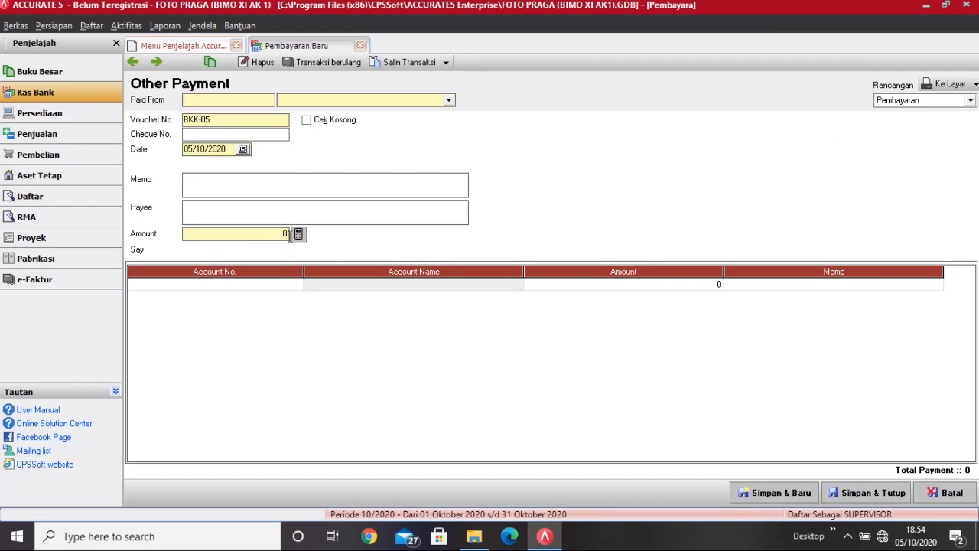
click(449, 101)
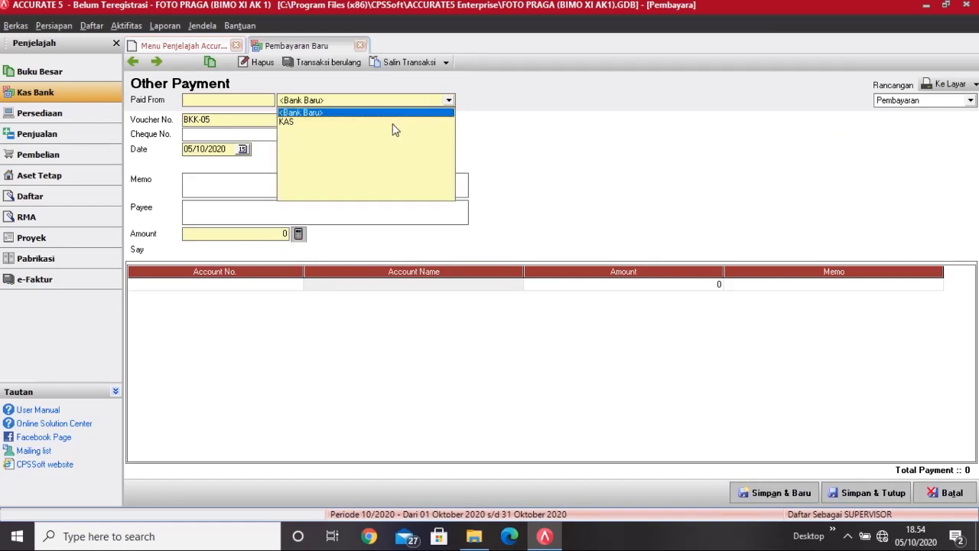
click(288, 121)
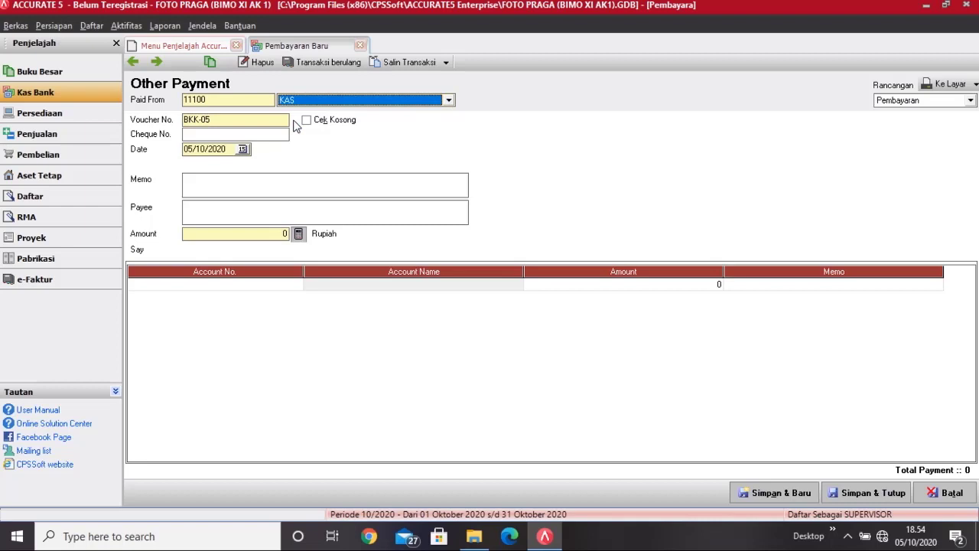
click(224, 124)
key(Tab)
key(Tab)
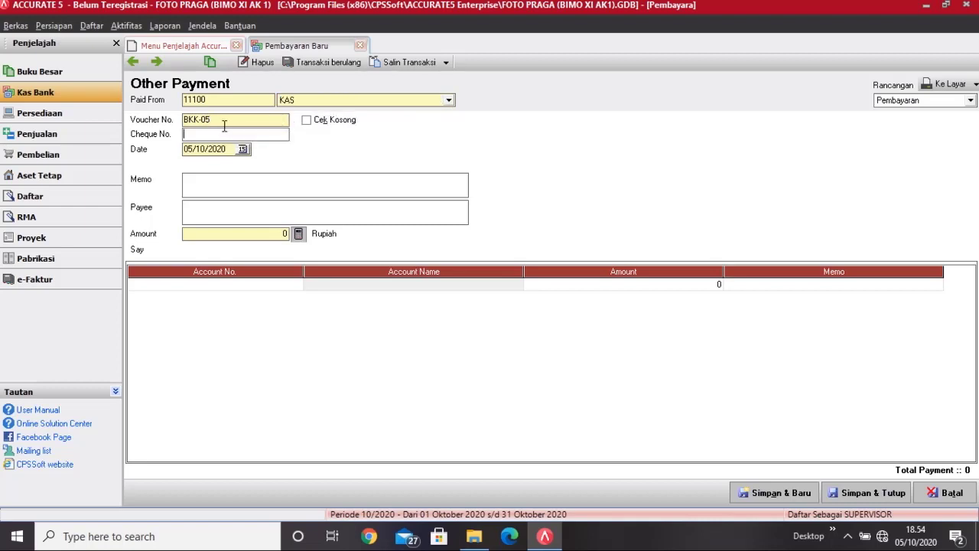
key(Tab)
text(10/11/2)
key(BackSpace)
key(BackSpace)
key(BackSpace)
text(2/2016)
key(Tab)
- Fill in the BKK-05 payment with memo "Pembelian lampu penerangan", payee Konica and amount 150.000
text(Pembelian lampu penerangan)
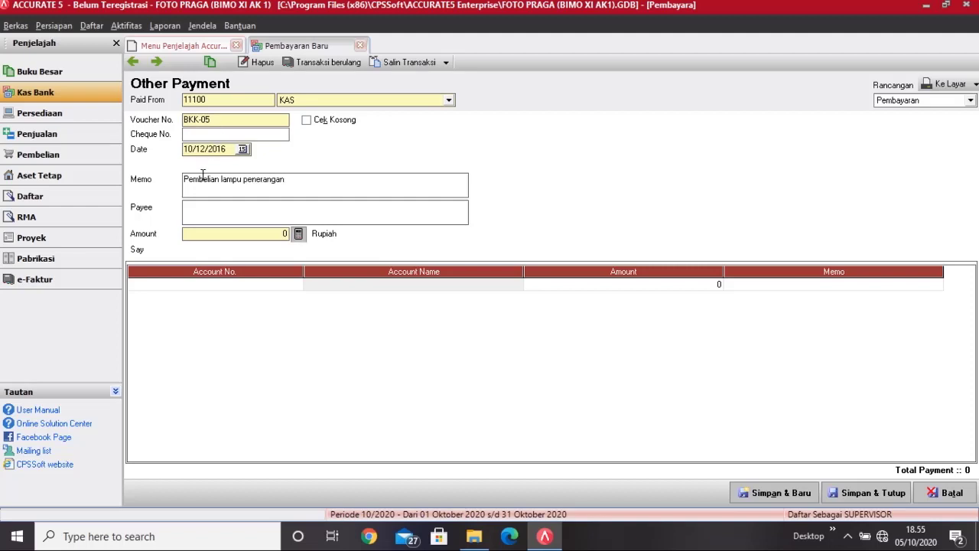
click(200, 208)
text(Konica)
click(202, 235)
text(150000)
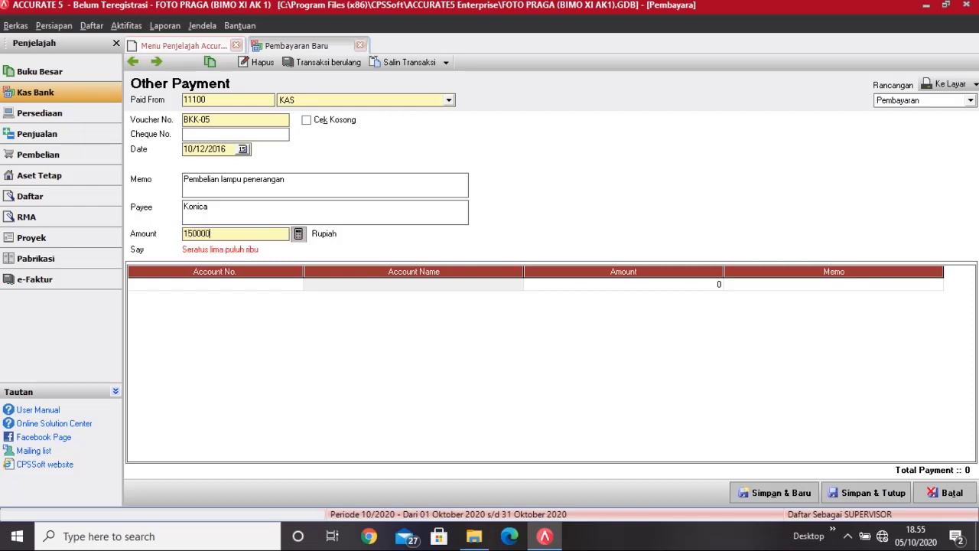
- Assign the BKK-05 payment's detail line to account 11500 PERLENGKAPAN KANTOR, and save and close the payment
click(241, 285)
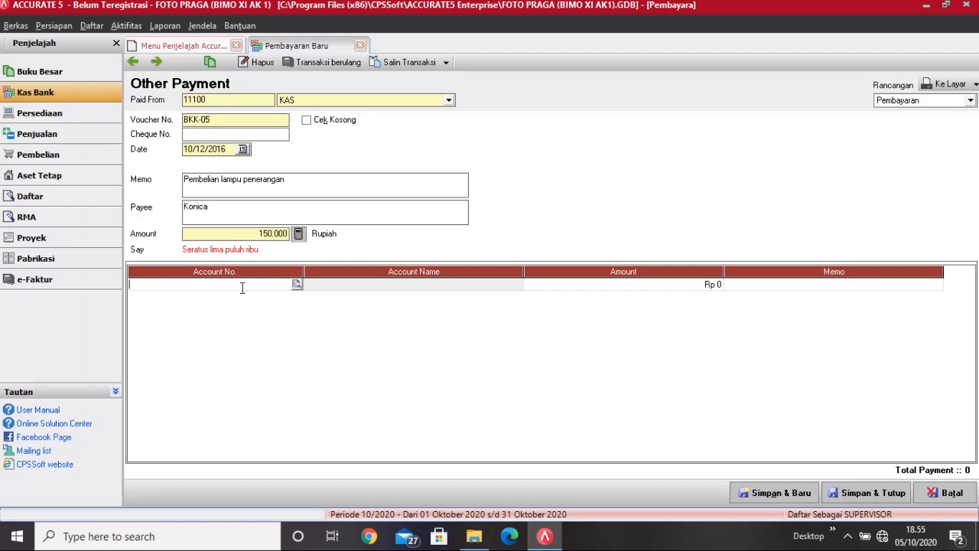
click(297, 285)
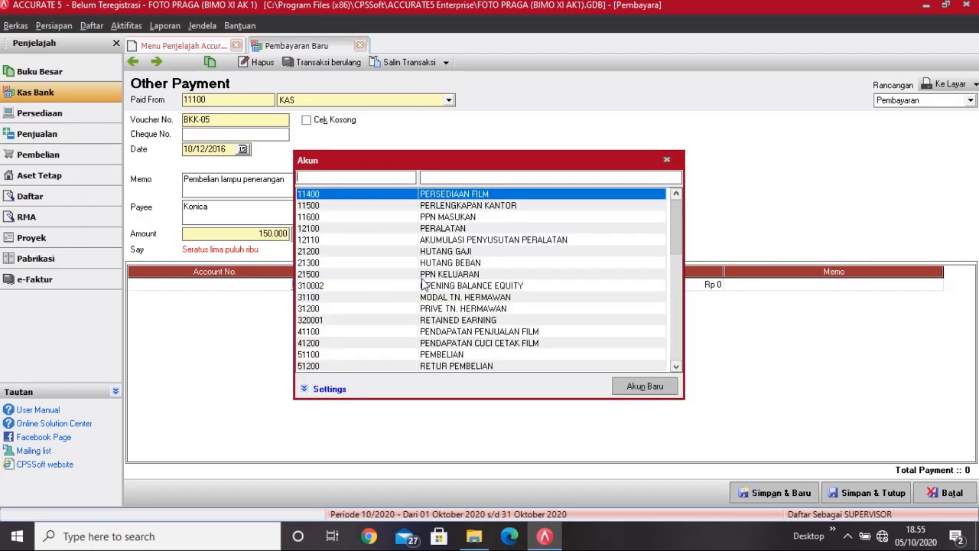
click(466, 208)
double_click(467, 208)
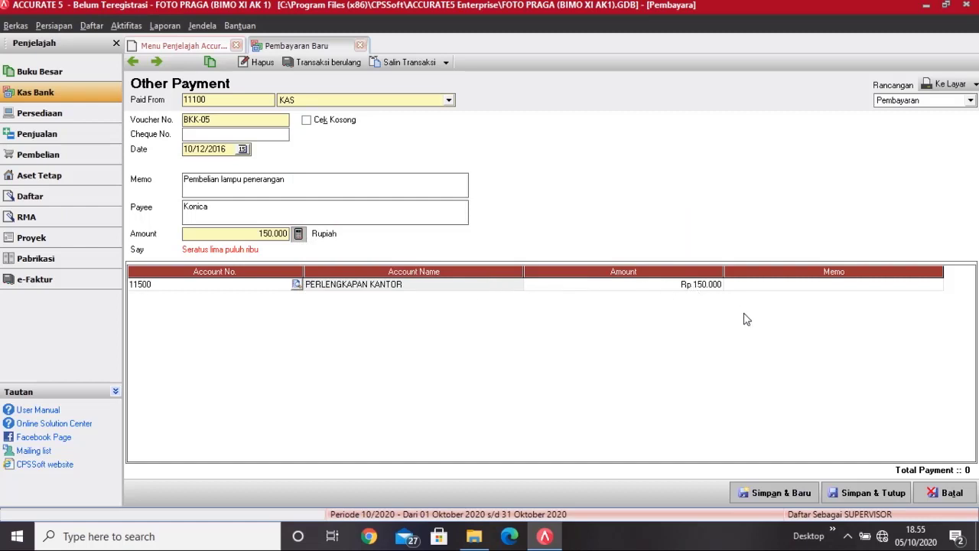
click(796, 295)
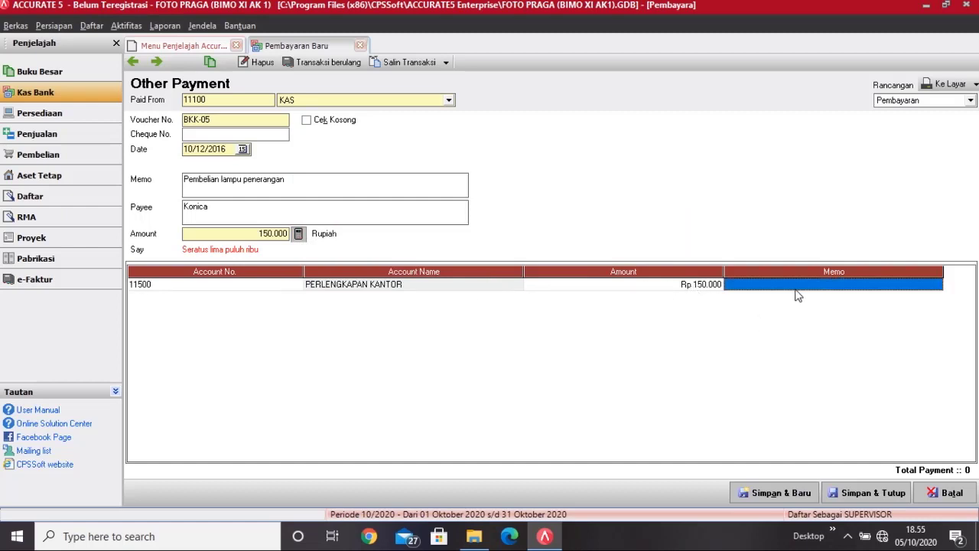
key(Return)
click(796, 289)
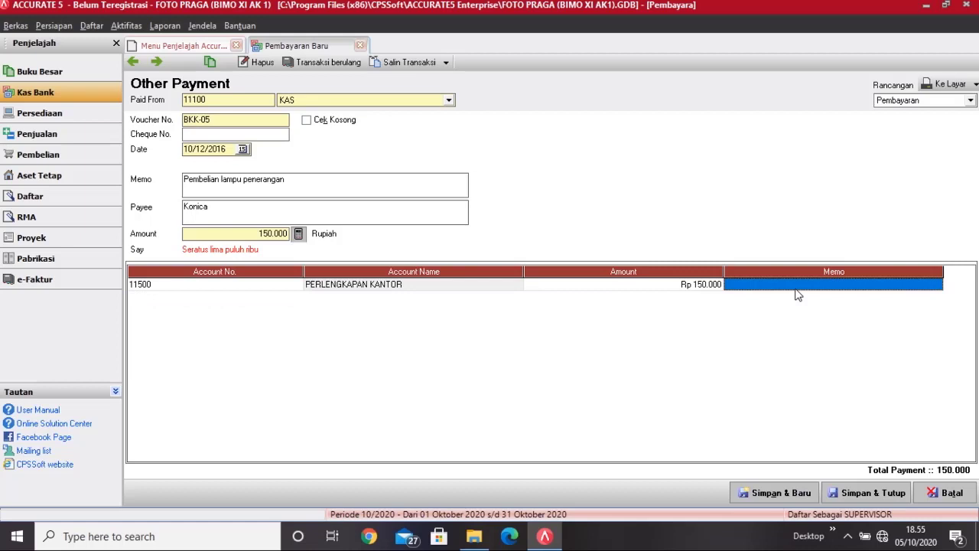
click(869, 494)
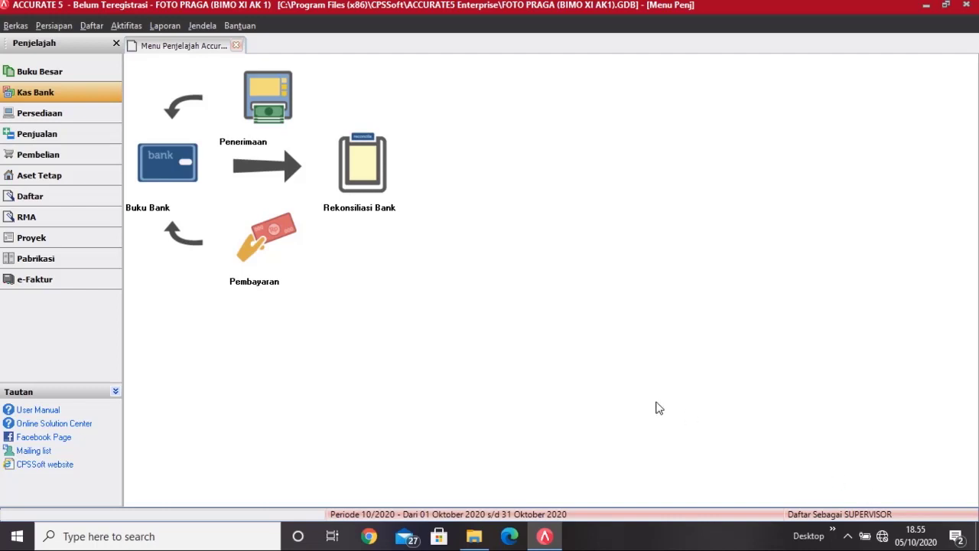
- Start a purchase payment (Pembayaran Pembelian) to vendor KONICA with the memo "Pelunasan Utang Tanggal 28 November 2016"
click(101, 169)
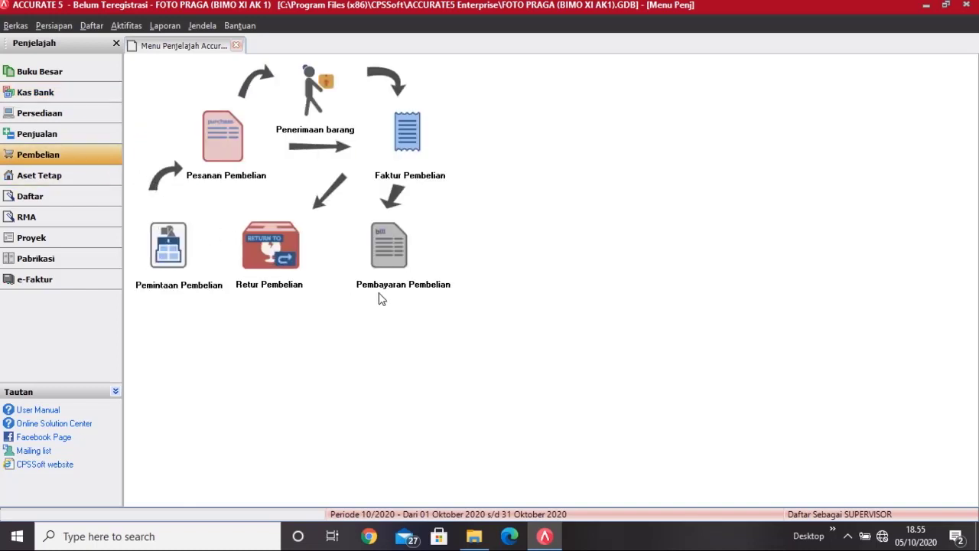
click(382, 258)
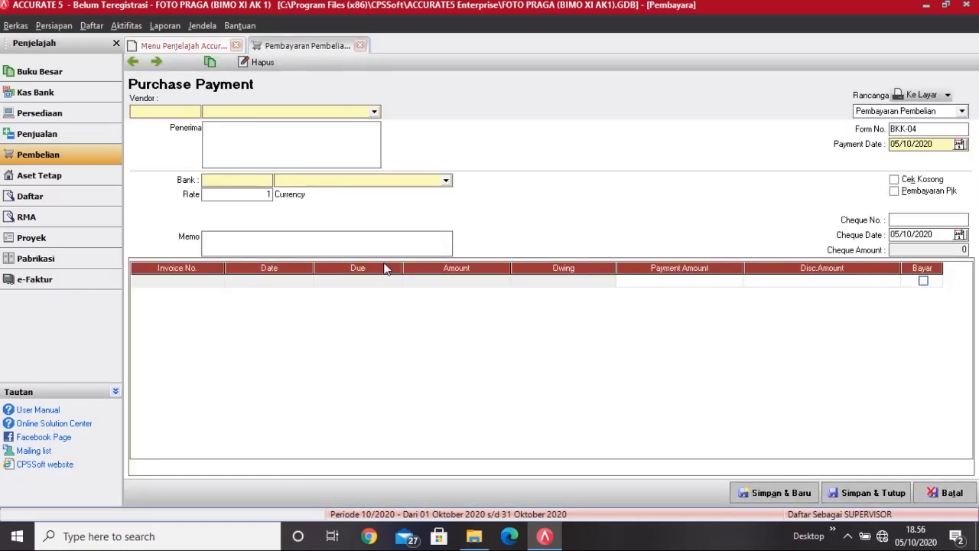
click(374, 113)
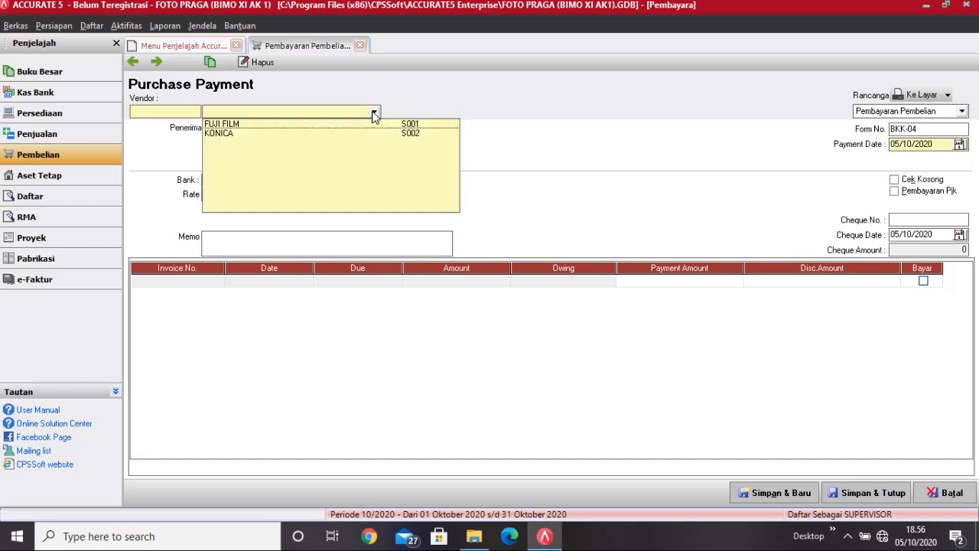
click(342, 134)
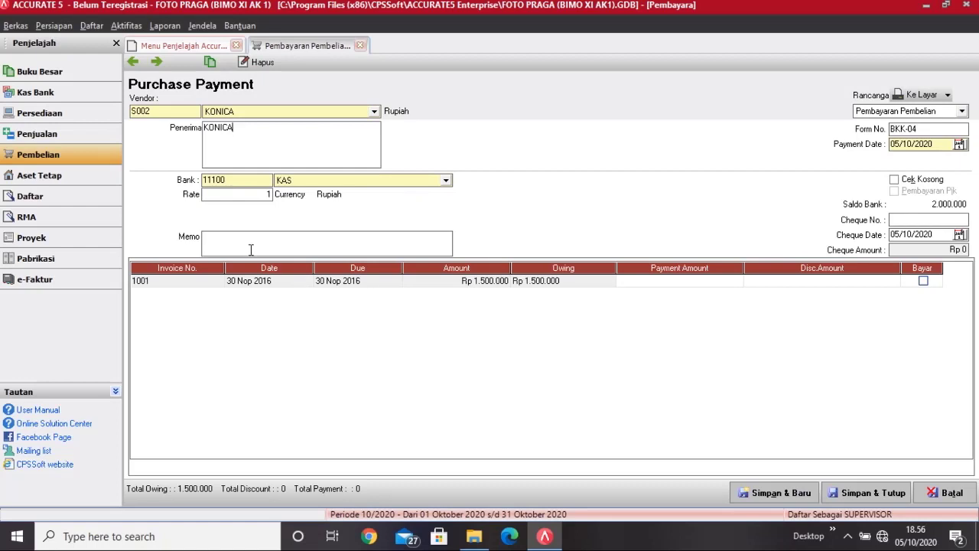
click(250, 249)
text(Pelunasan Utang Tanggal 28 November 2016)
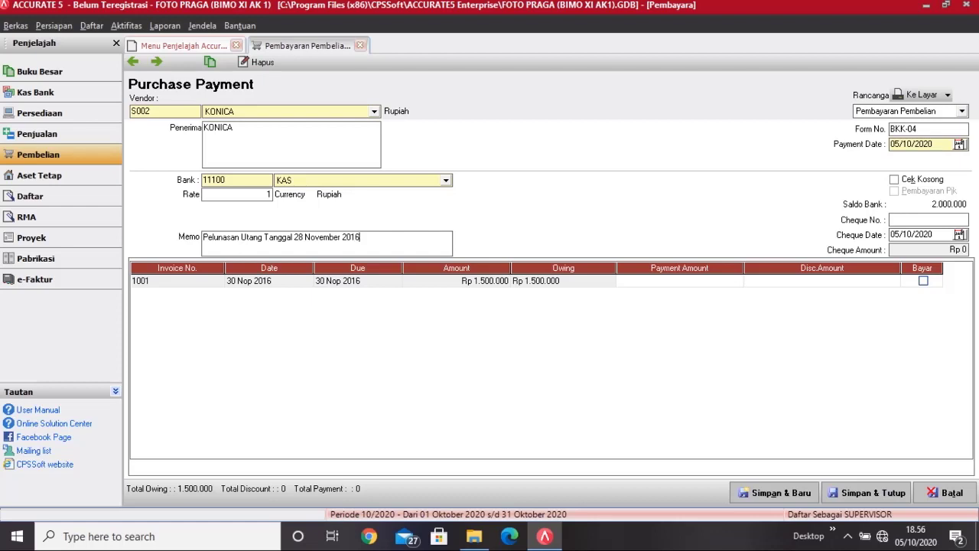
- Set the KONICA purchase payment's form number to BKK-06 and its payment date to 10/12/2016
click(934, 132)
key(BackSpace)
text(6)
key(Tab)
text(10/12/2016)
- Set the cheque date of the KONICA purchase payment to 10/12/2016
click(931, 235)
key(BackSpace)
key(BackSpace)
key(BackSpace)
key(BackSpace)
key(BackSpace)
key(BackSpace)
key(BackSpace)
key(BackSpace)
text(2)
key(BackSpace)
text(10122016)
- Mark KONICA invoice 1001 for full payment, and save and close the purchase payment
click(918, 286)
click(923, 283)
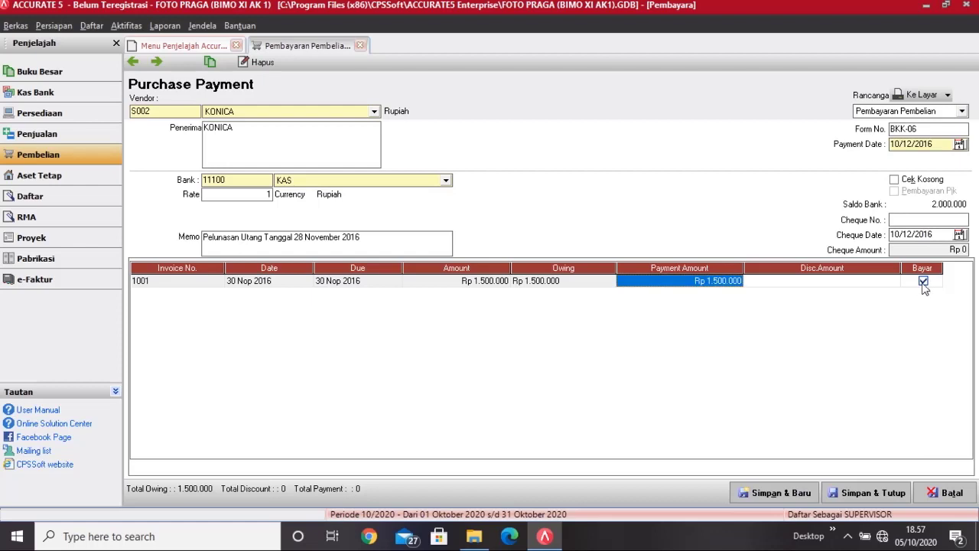
click(922, 283)
click(923, 283)
click(935, 253)
click(912, 337)
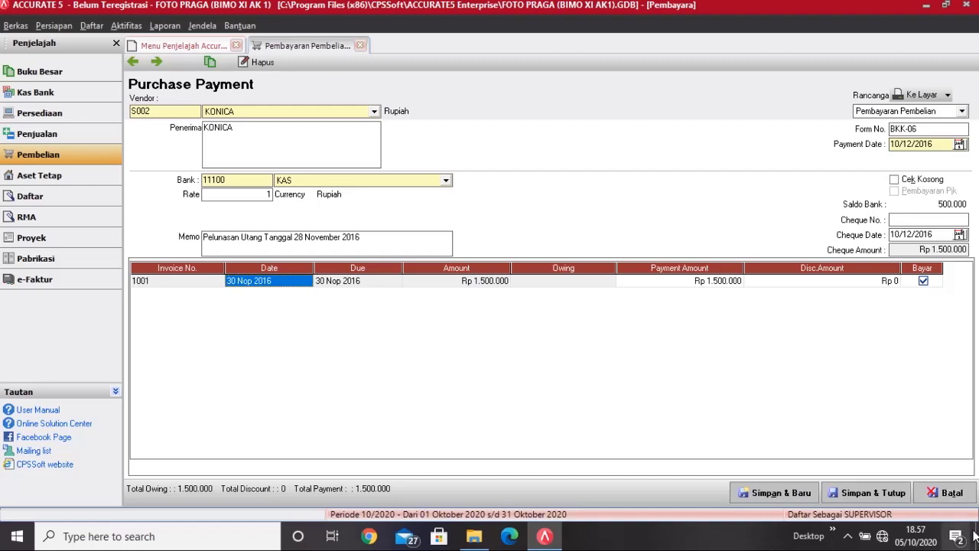
click(870, 496)
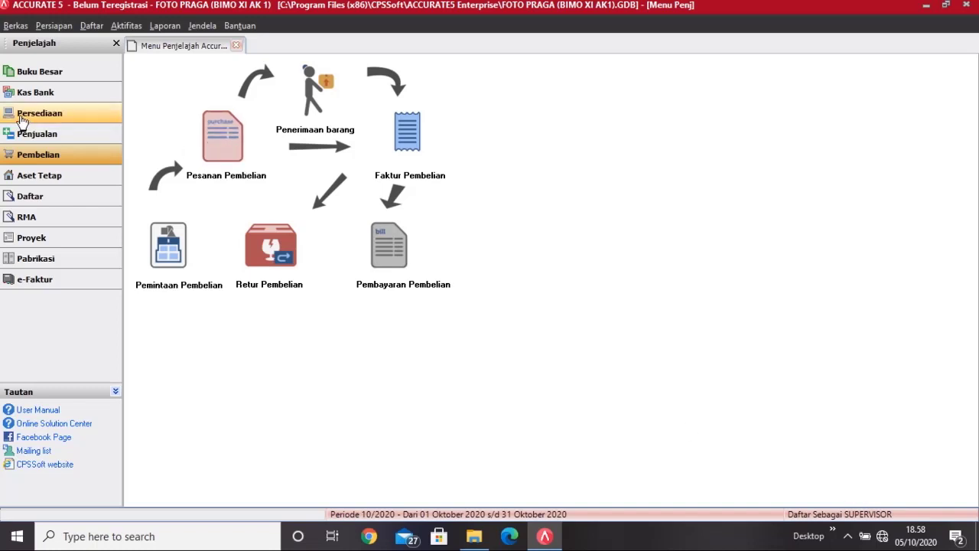
- Open a new sales invoice form (Faktur Penjualan)
click(31, 135)
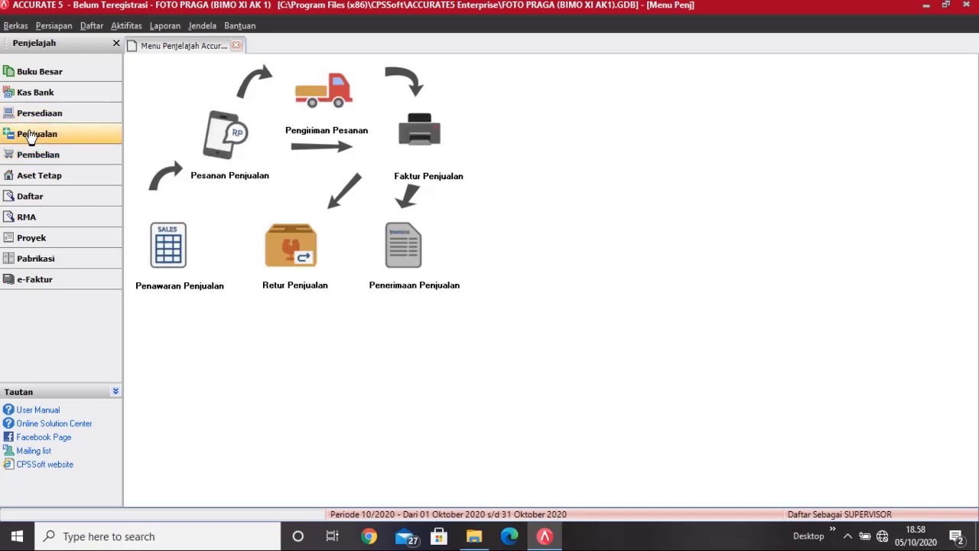
click(407, 140)
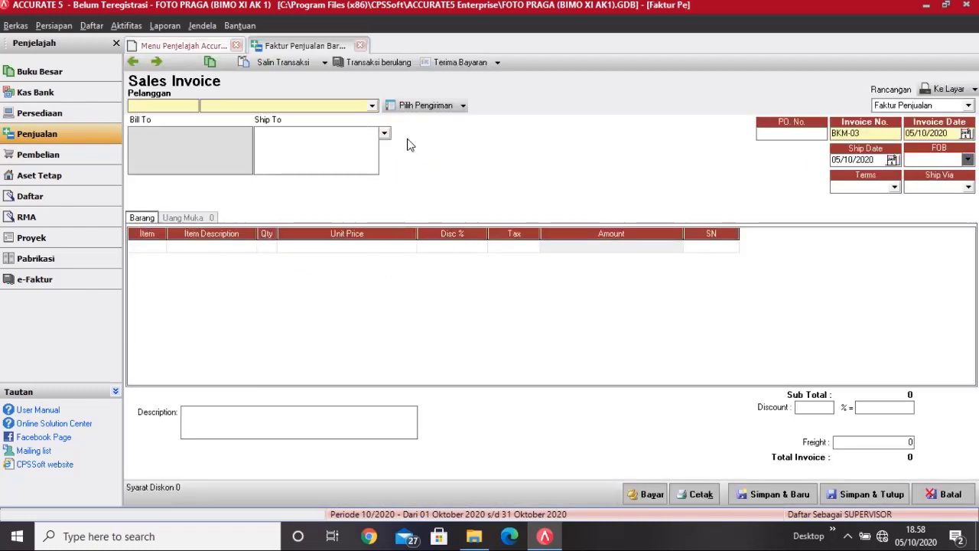
- Select FAIZ STUDIO as the sales invoice's customer and set both the PO number and invoice number to BKM-06
click(372, 108)
click(373, 108)
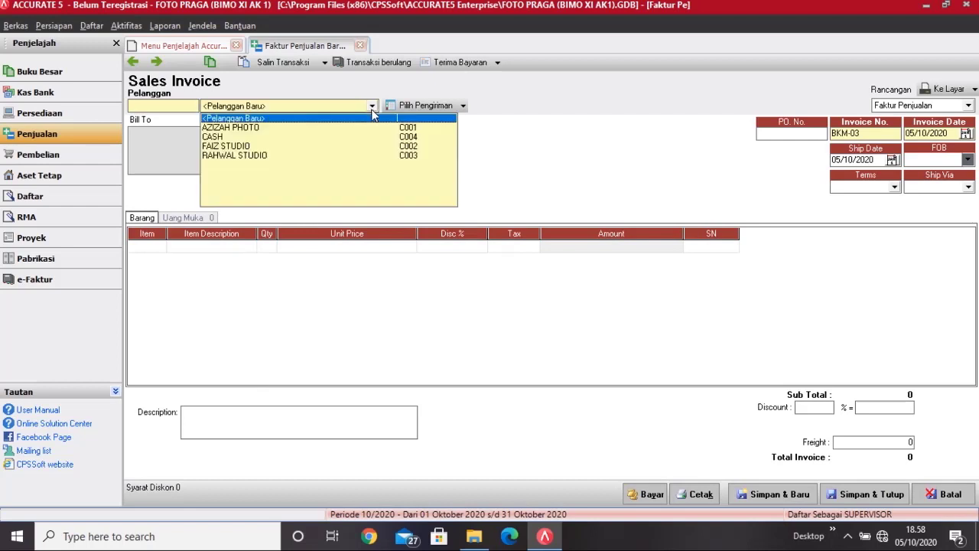
click(301, 146)
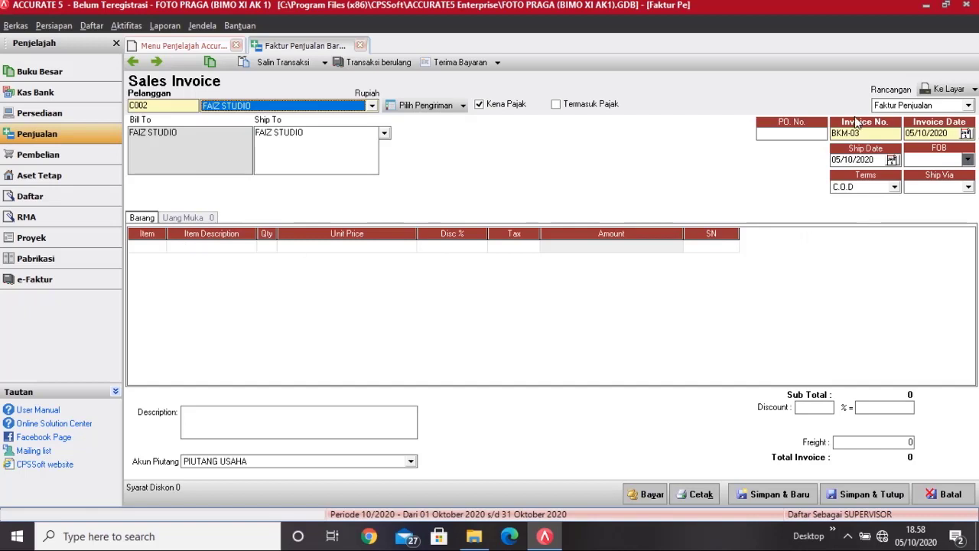
click(795, 134)
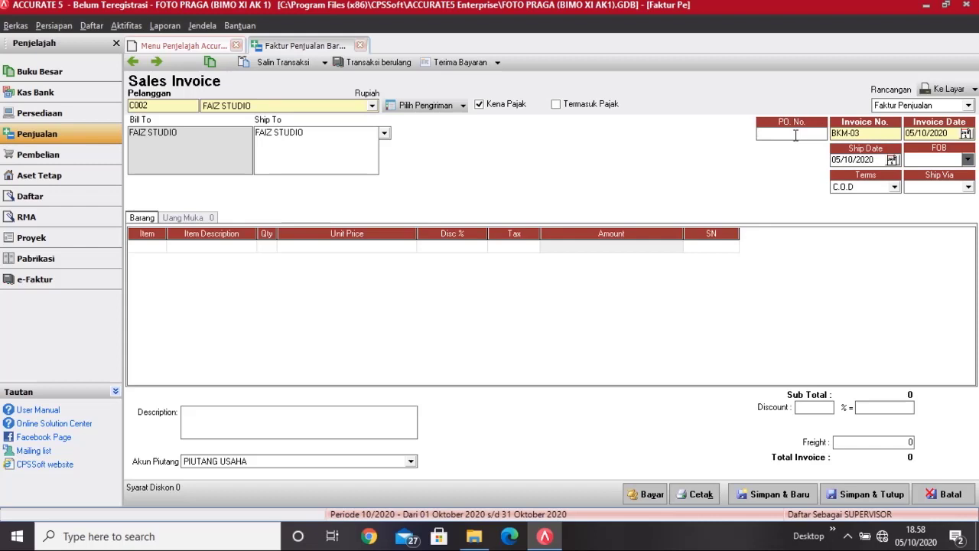
text(BKM-06)
key(Tab)
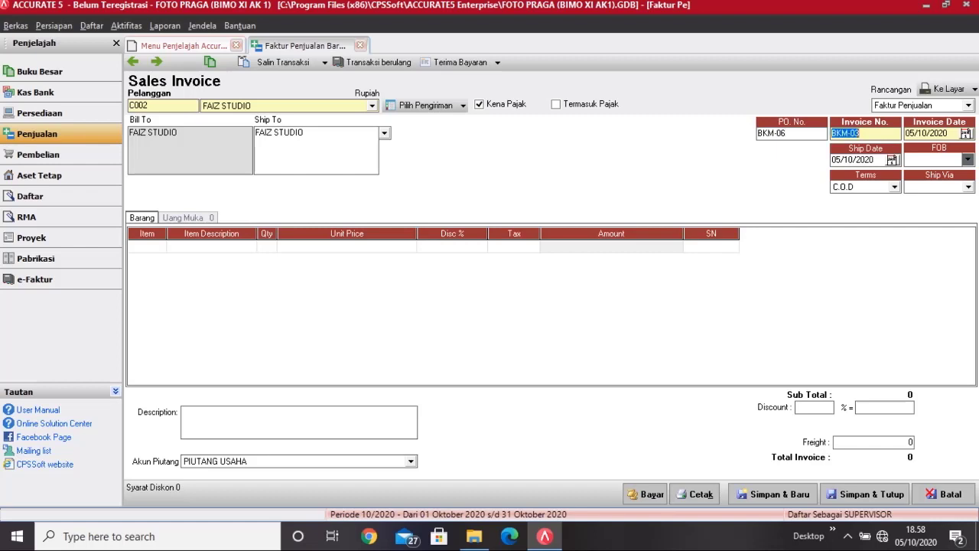
text(BKM-06)
key(Tab)
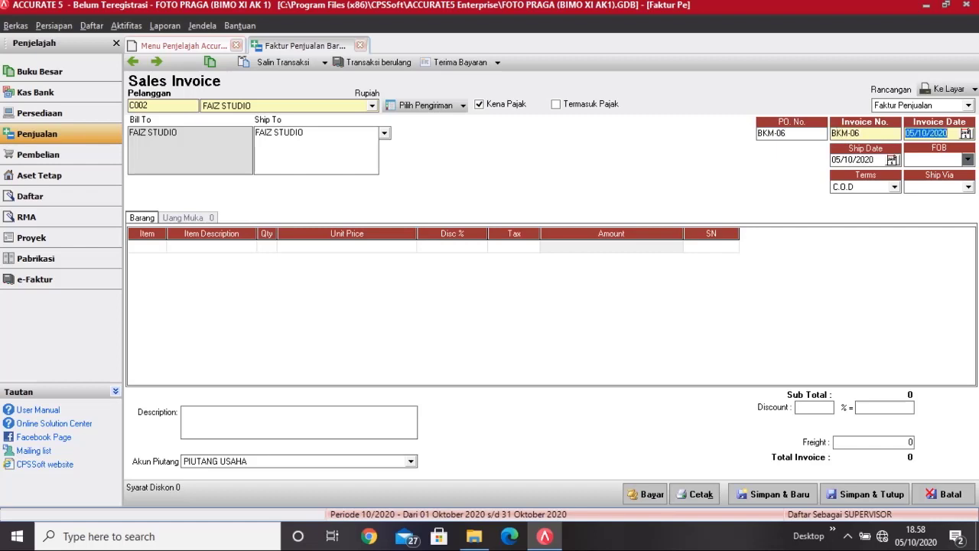
- Set the sales invoice's invoice date and ship date to 10/12/2016
text(10/12/2016)
key(Tab)
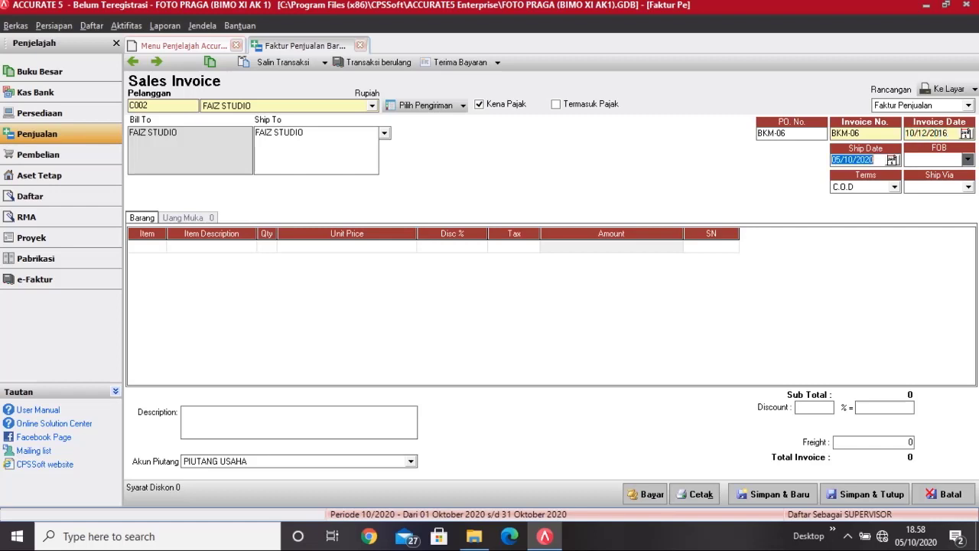
text(10/12/2016)
- Add item B001 FILM to the first line of the FAIZ STUDIO sales invoice
click(153, 247)
click(160, 246)
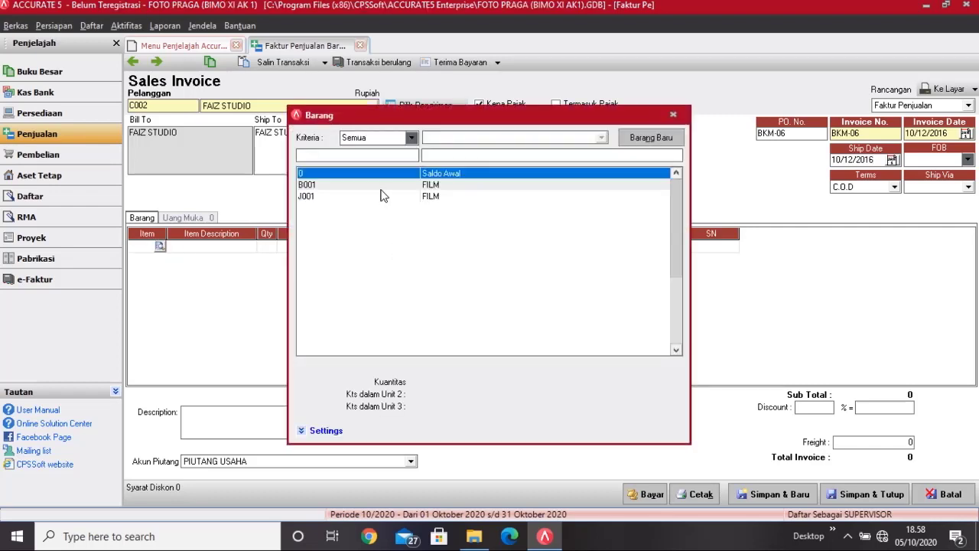
click(382, 187)
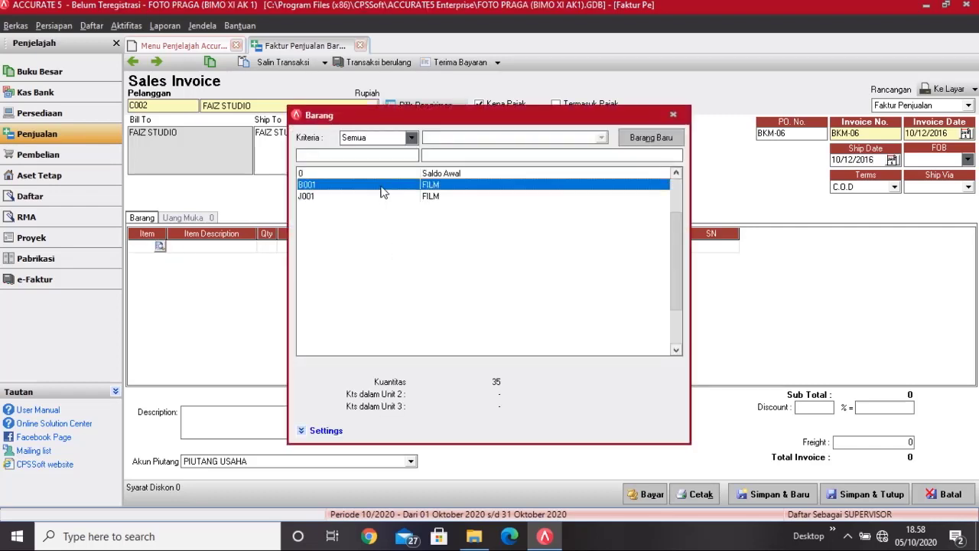
double_click(383, 191)
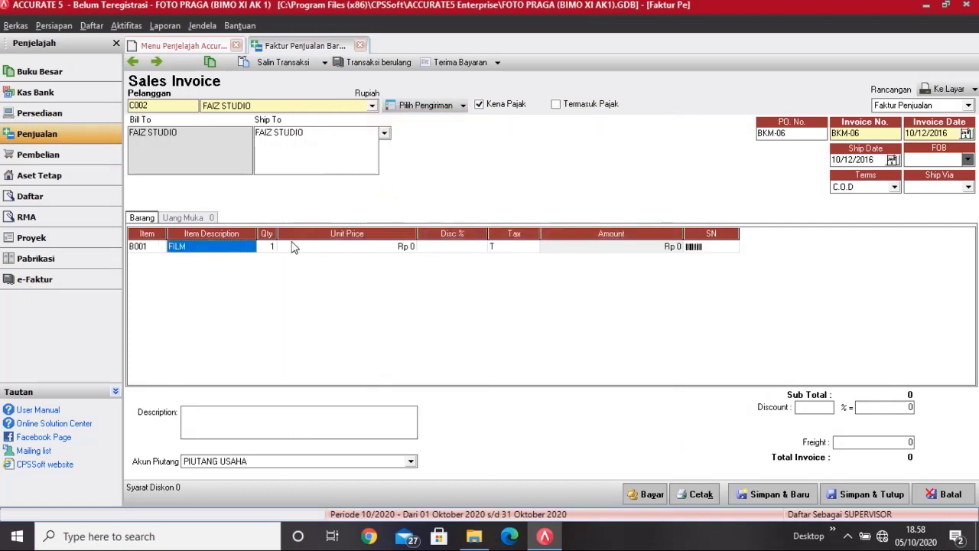
- Set the FILM line's quantity to 2 and its unit price to 60000
click(267, 251)
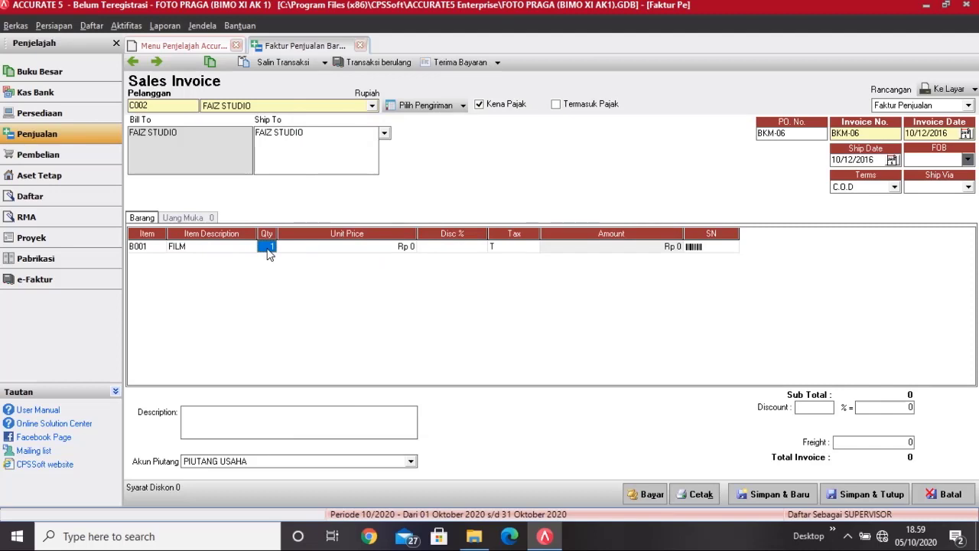
text(2)
key(Tab)
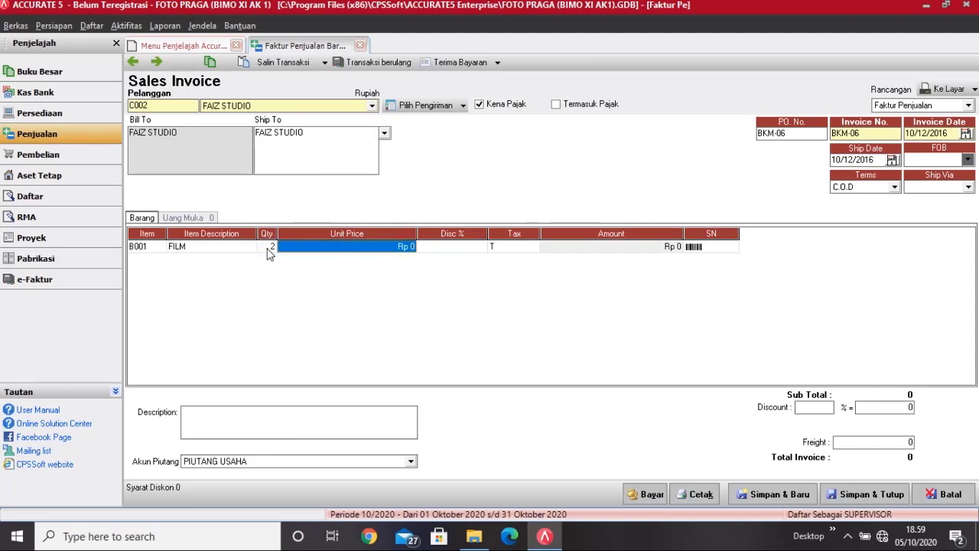
text(60000)
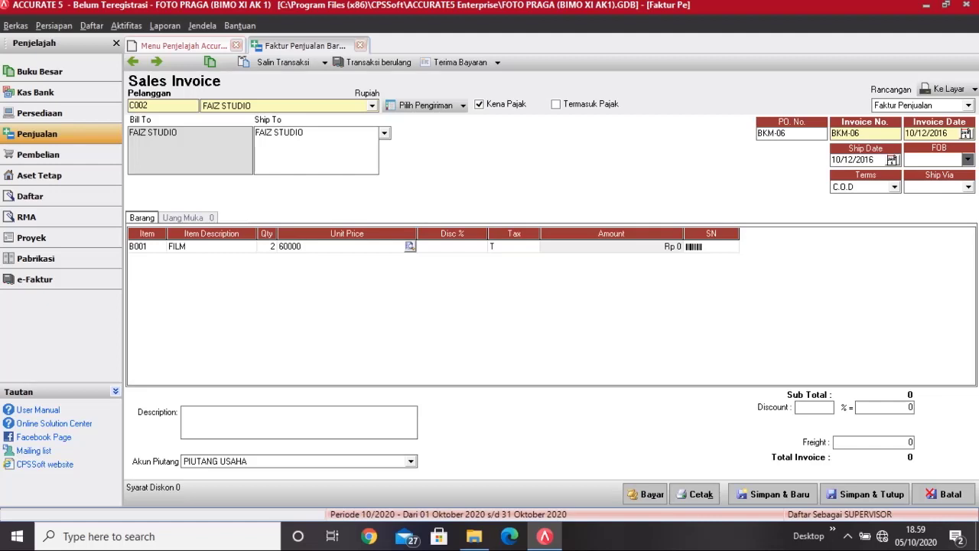
key(Tab)
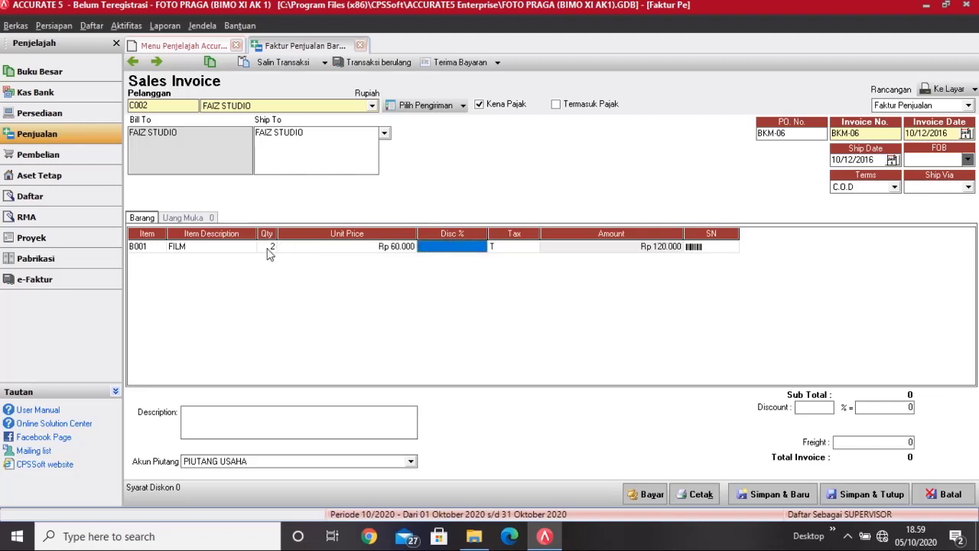
key(Tab)
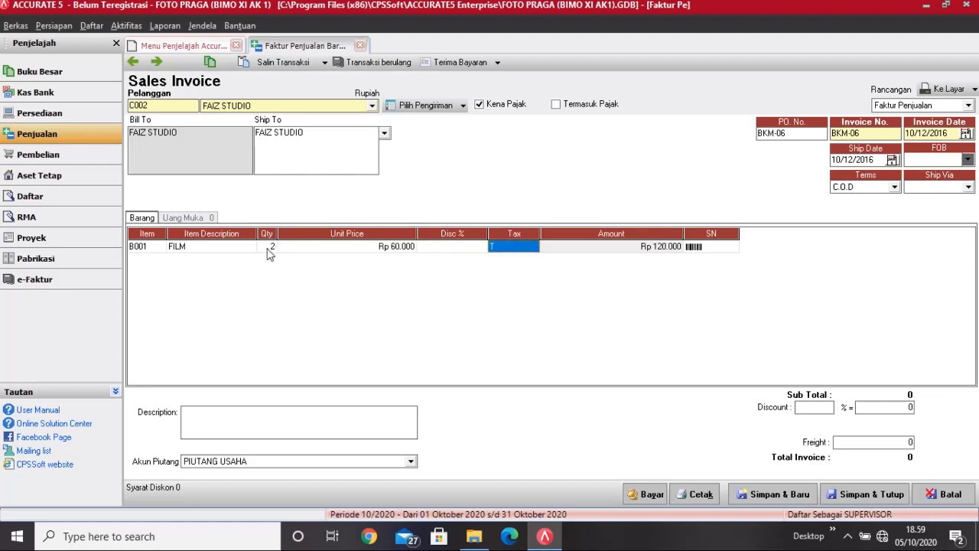
key(Tab)
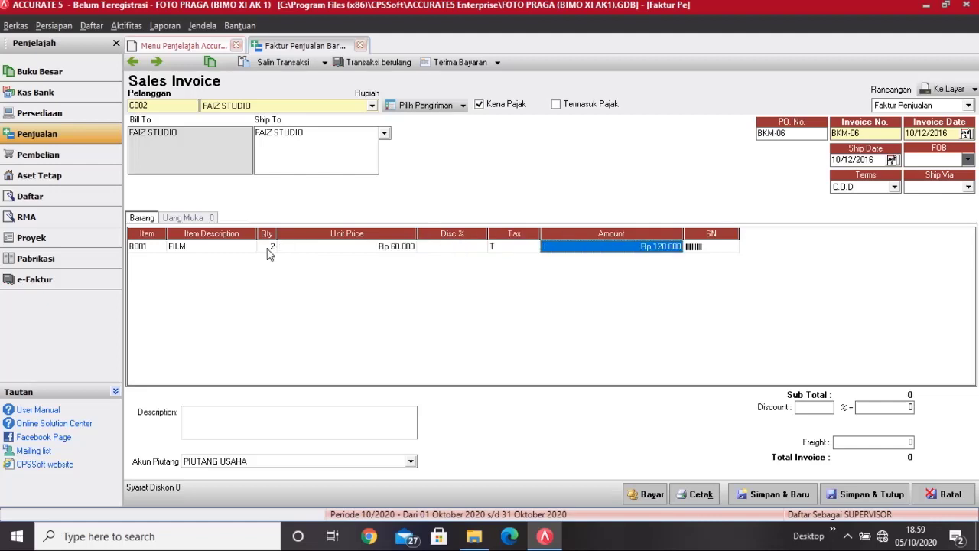
key(Tab)
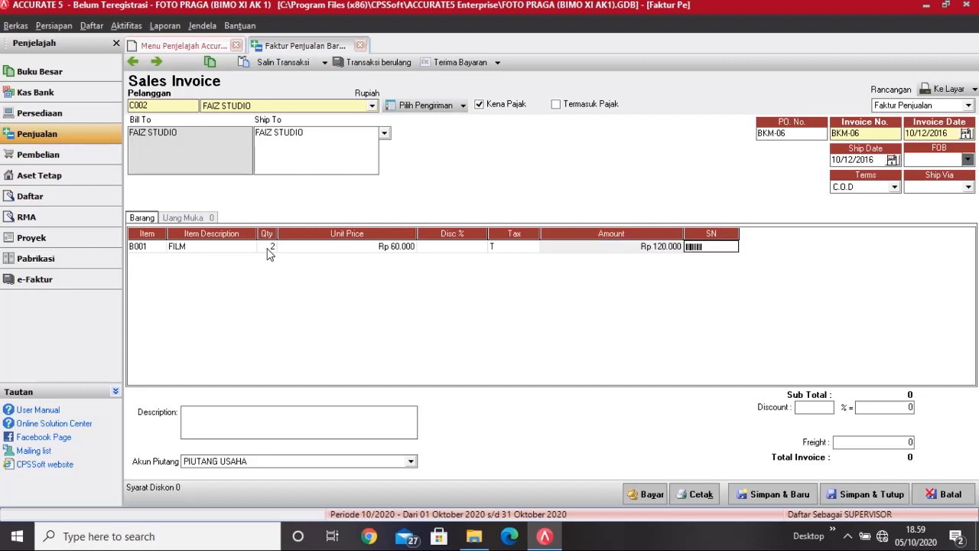
key(Tab)
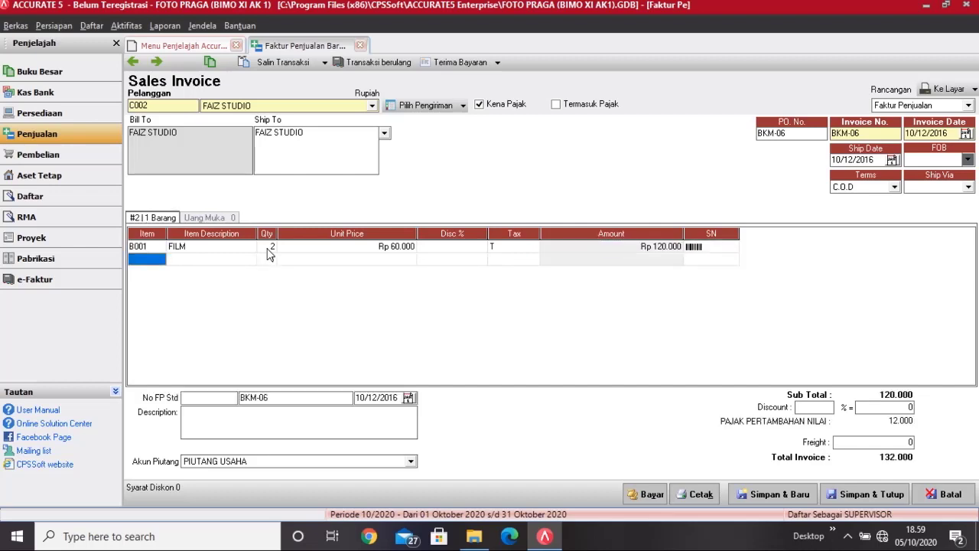
- Clear the tax code from the FILM line, leaving the invoice marked as taxable (Kena Pajak)
click(517, 255)
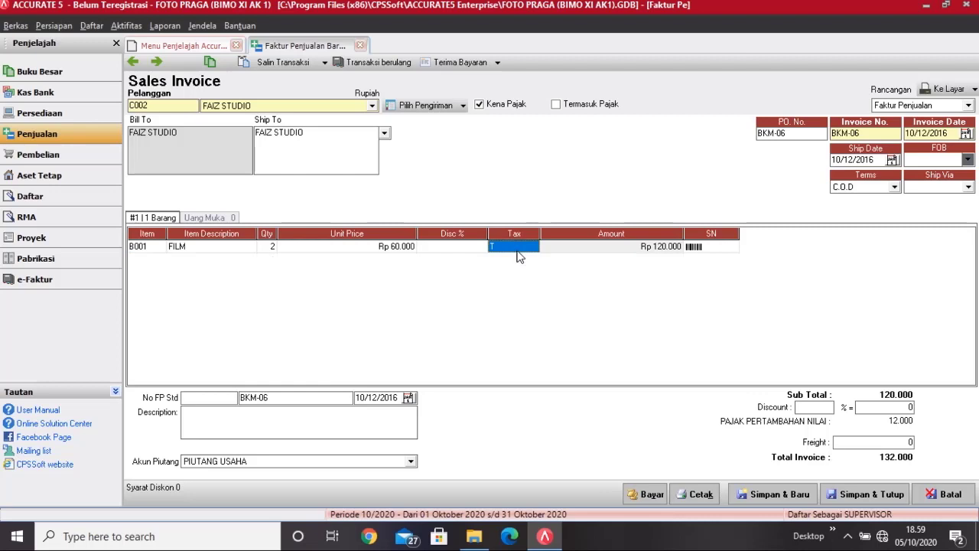
click(482, 104)
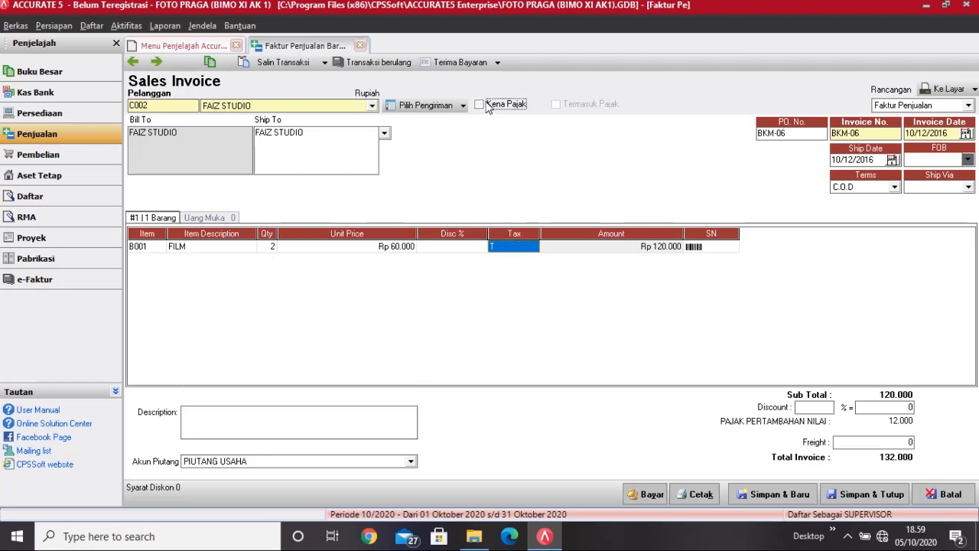
click(506, 247)
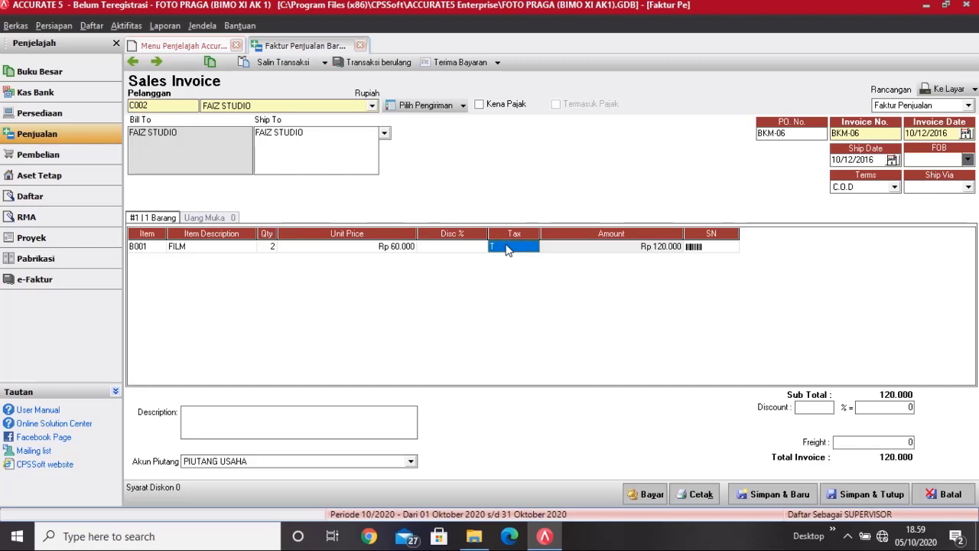
key(Delete)
click(480, 104)
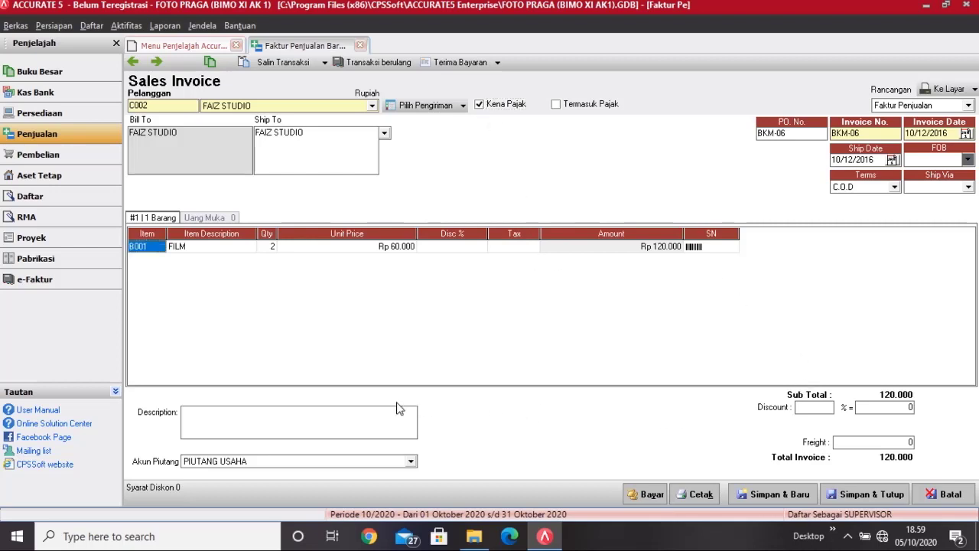
- Enter "Penjualan tunai" as the description of the FAIZ STUDIO sales invoice
click(230, 416)
text(Penjual)
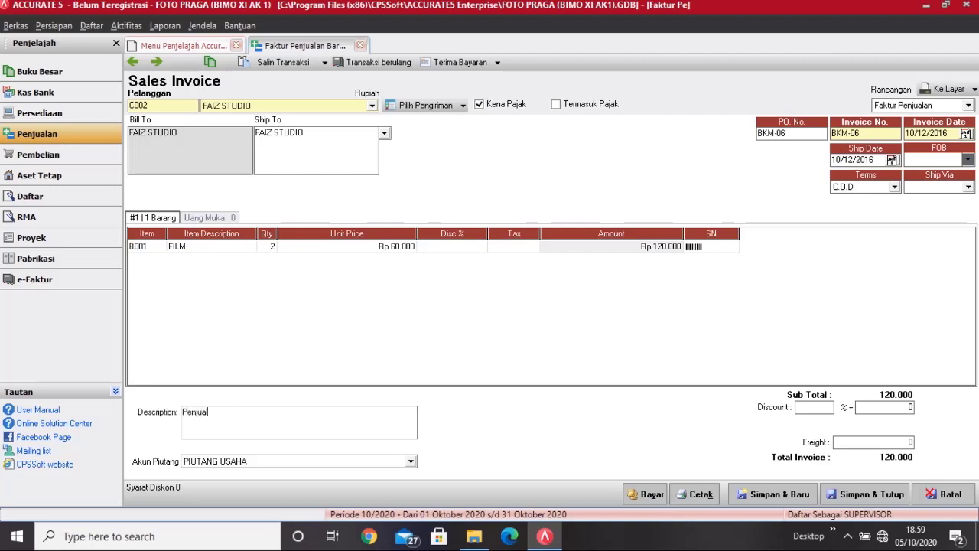
text(an tunai)
- Create a customer receipt for the FAIZ STUDIO invoice with cheque date 12/12/2016 and memo "Penjualan tunai"
click(651, 495)
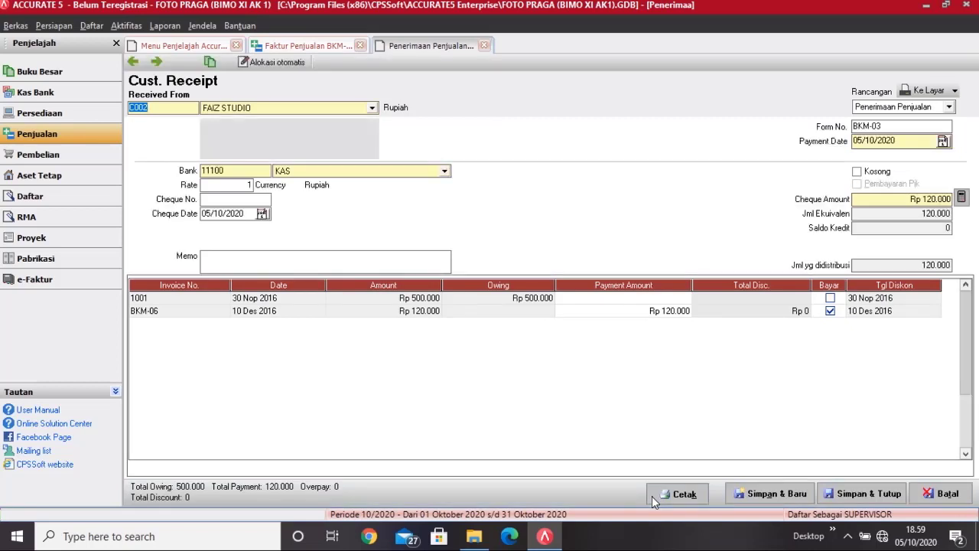
click(247, 200)
key(Tab)
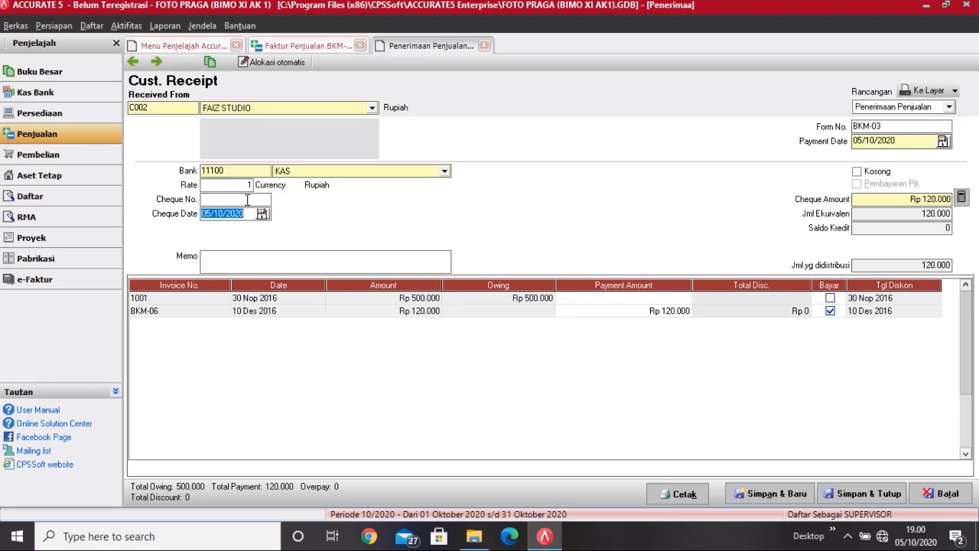
text(12/12/2016)
key(Tab)
text(Pen)
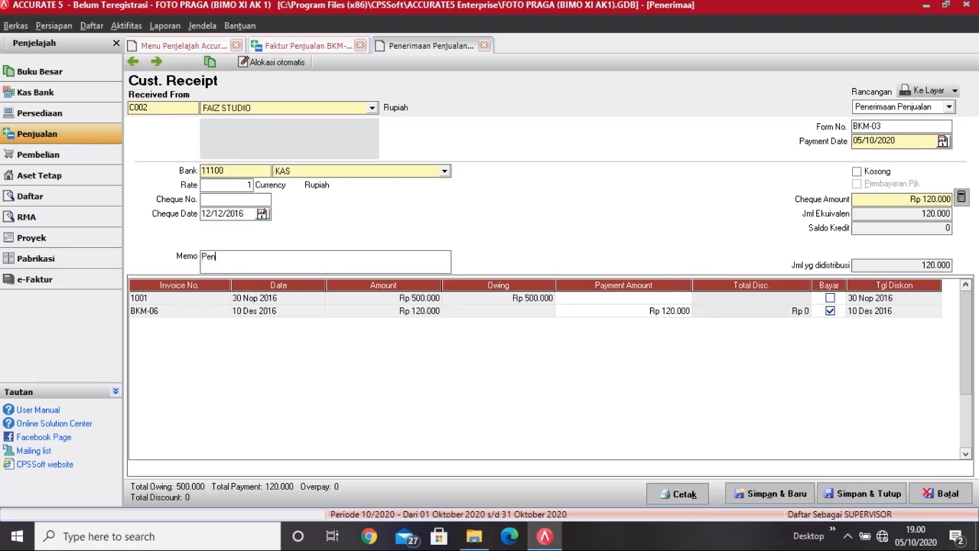
text(jualan tunai)
- Set the receipt's form number to BKM-06 and payment date to 12/12/2016, and save and close both the receipt and the sales invoice
key(BackSpace)
text(6)
key(Tab)
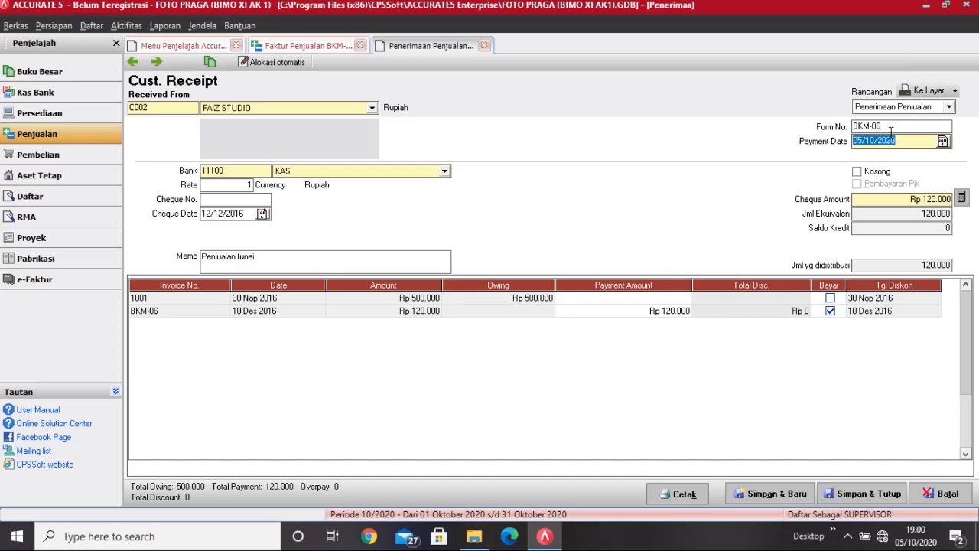
key(BackSpace)
text(12/12/2016)
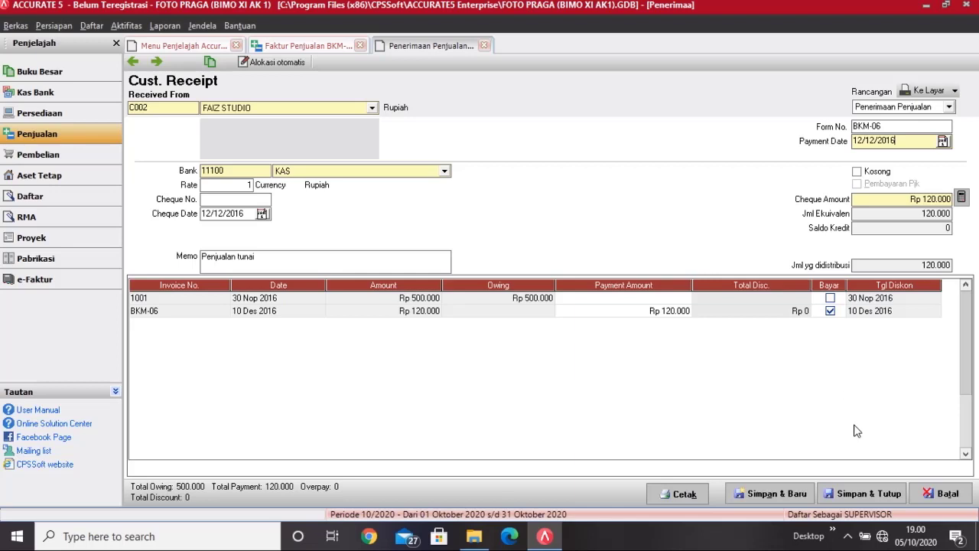
click(864, 494)
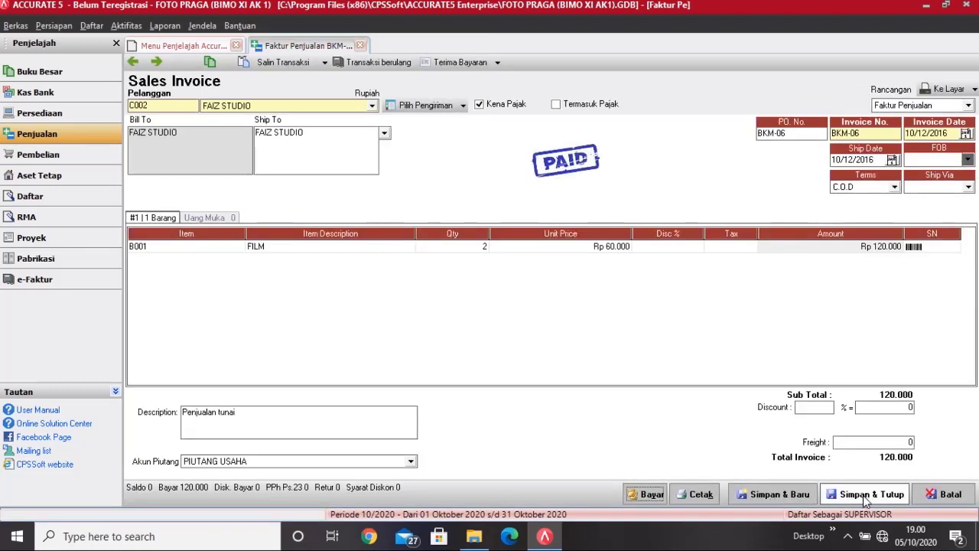
click(863, 494)
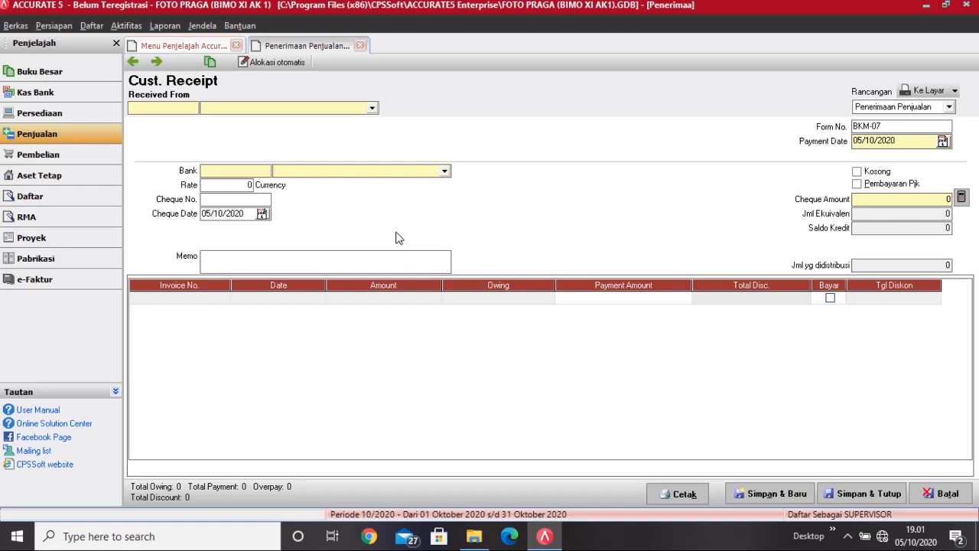
- Select AZIZAH PHOTO as the payer on the new customer receipt and set the cheque date to 13/12/2016
click(370, 107)
click(373, 108)
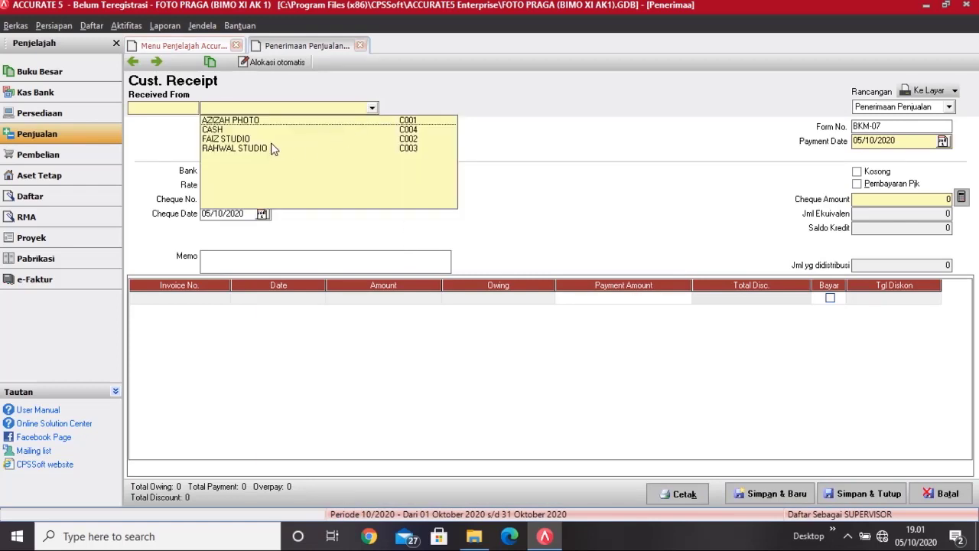
click(256, 123)
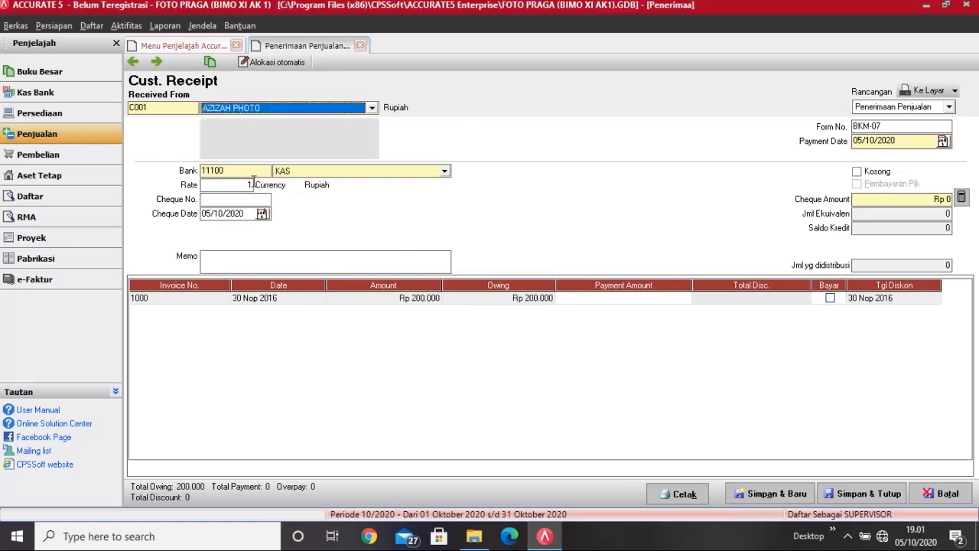
click(243, 201)
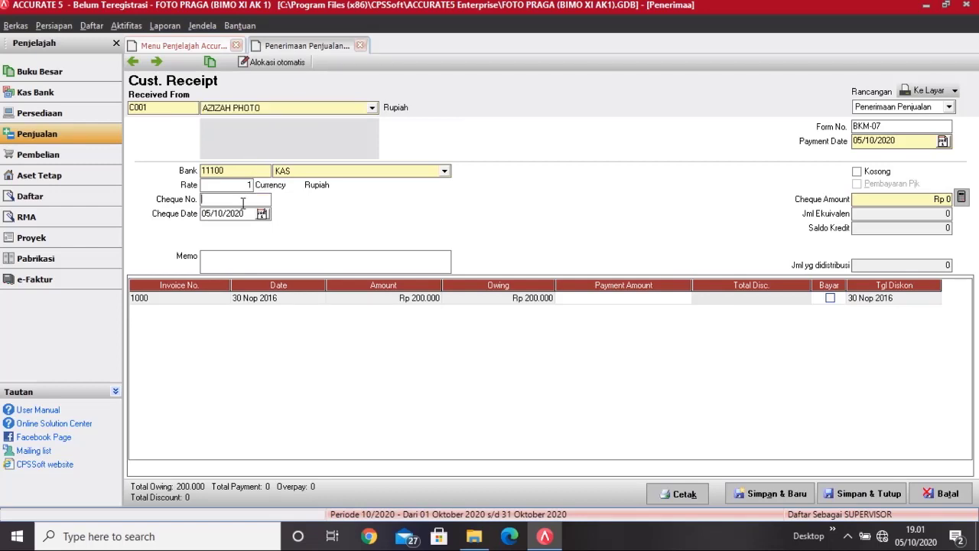
key(Tab)
text(13/12/2016)
click(236, 260)
- Set the AZIZAH PHOTO receipt's payment date to 13/12/2016 and its cheque amount to 200000
click(894, 127)
key(Tab)
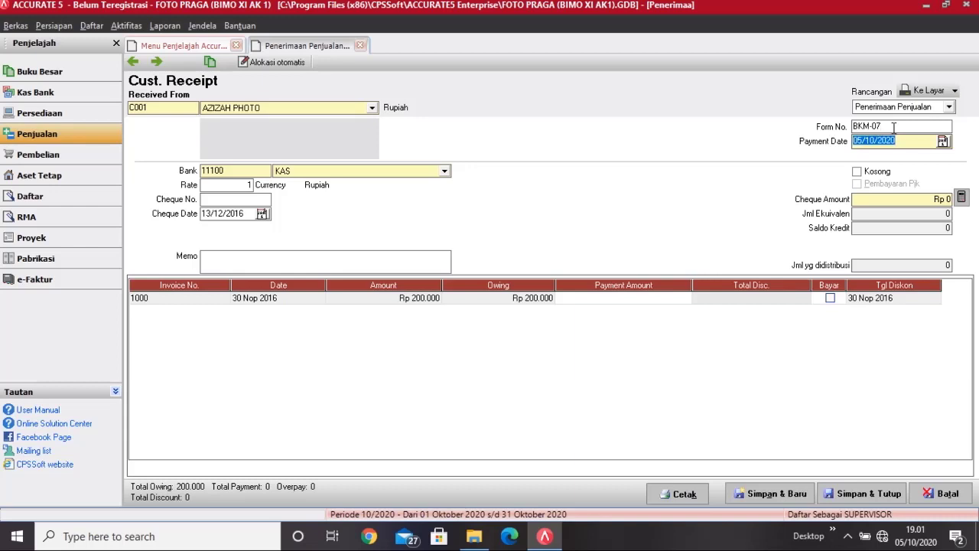
text(13/12/2016)
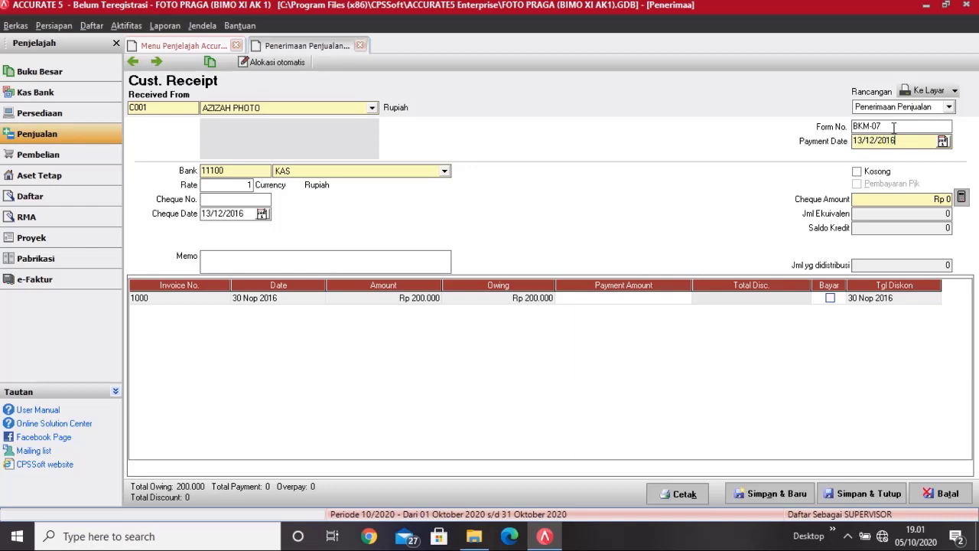
click(882, 201)
text(200000)
key(Tab)
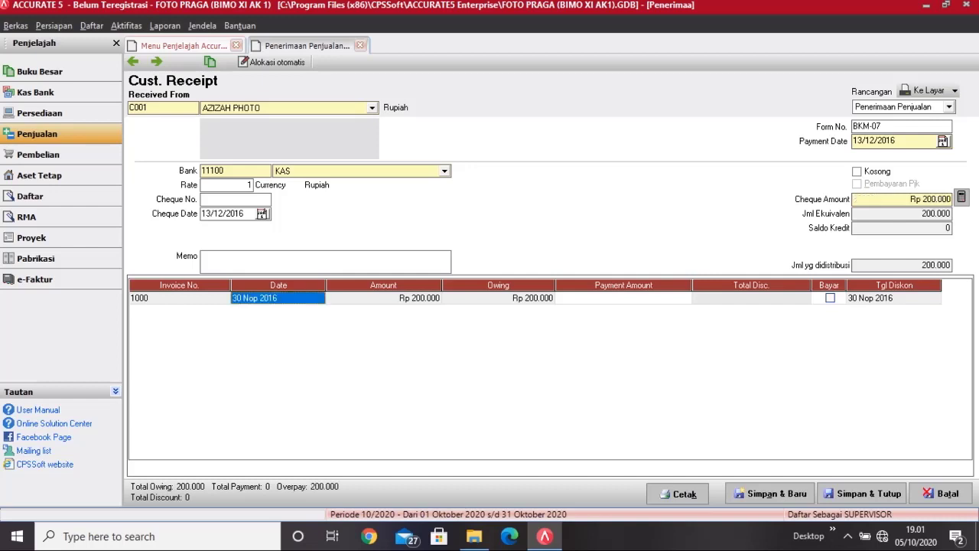
- Mark invoice 1000 as paid on the AZIZAH PHOTO receipt, and save and close the receipt
click(830, 297)
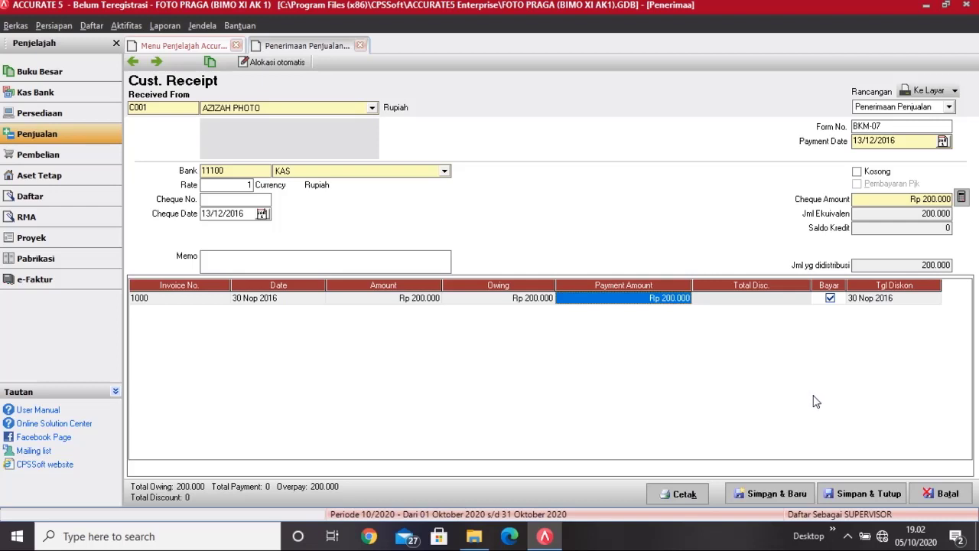
click(869, 494)
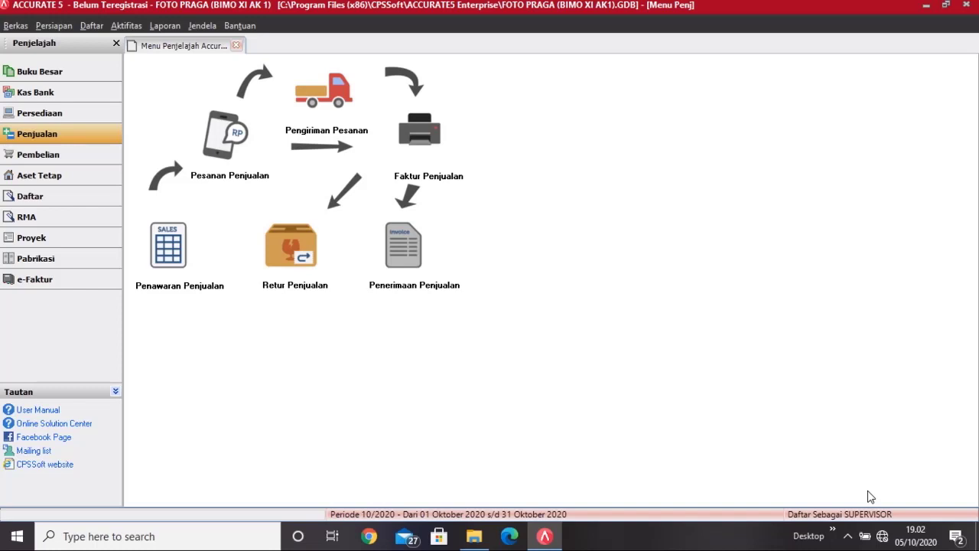
- Create a new cash and bank deposit to KAS with voucher number BKM-08 and date 14/12/2016
click(106, 91)
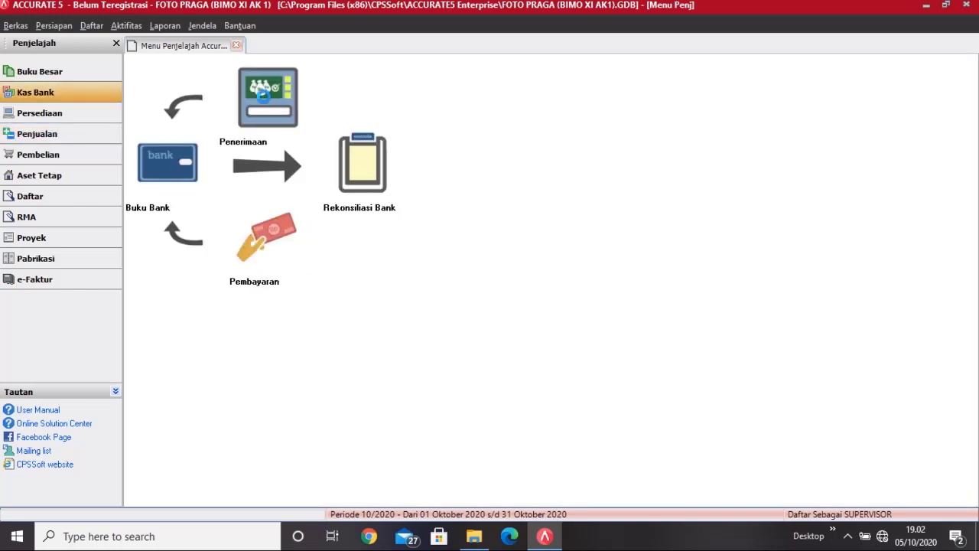
click(262, 92)
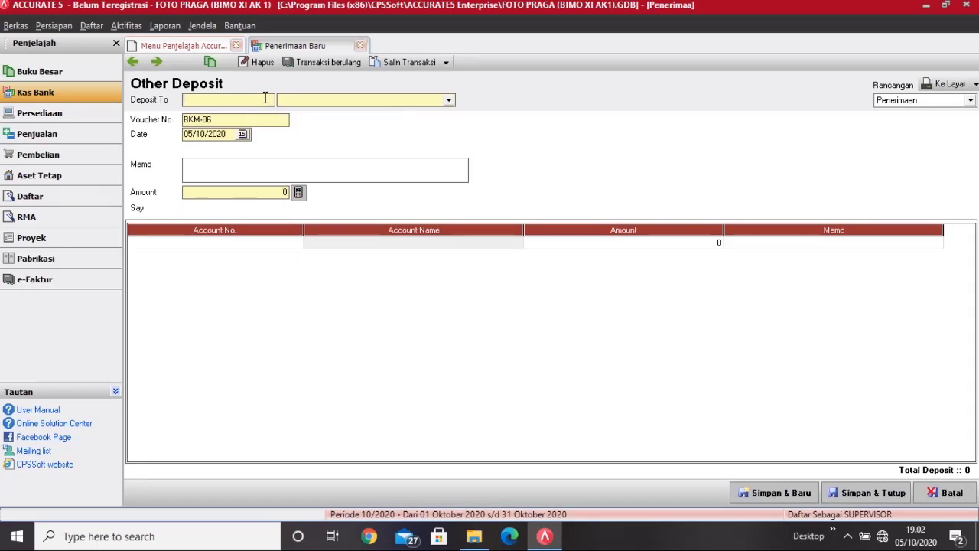
click(450, 100)
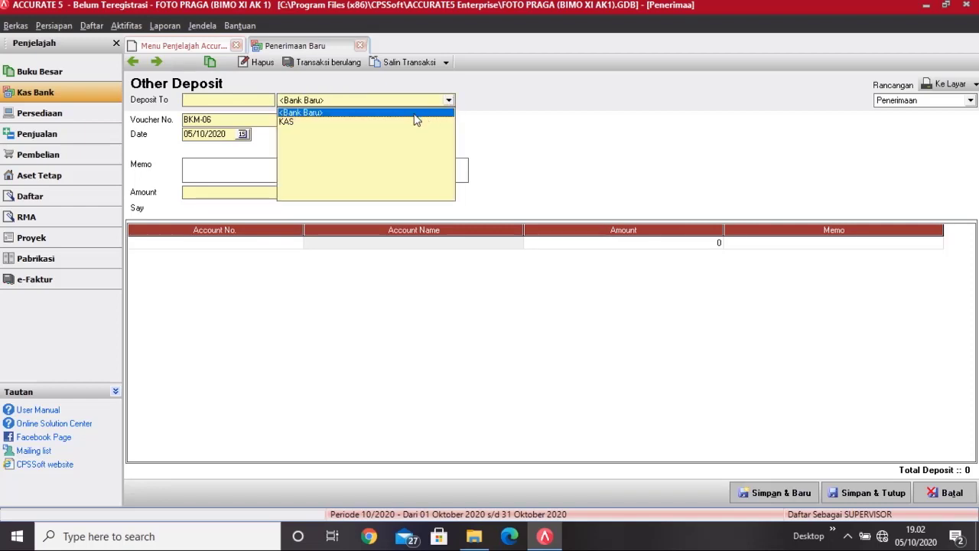
click(383, 128)
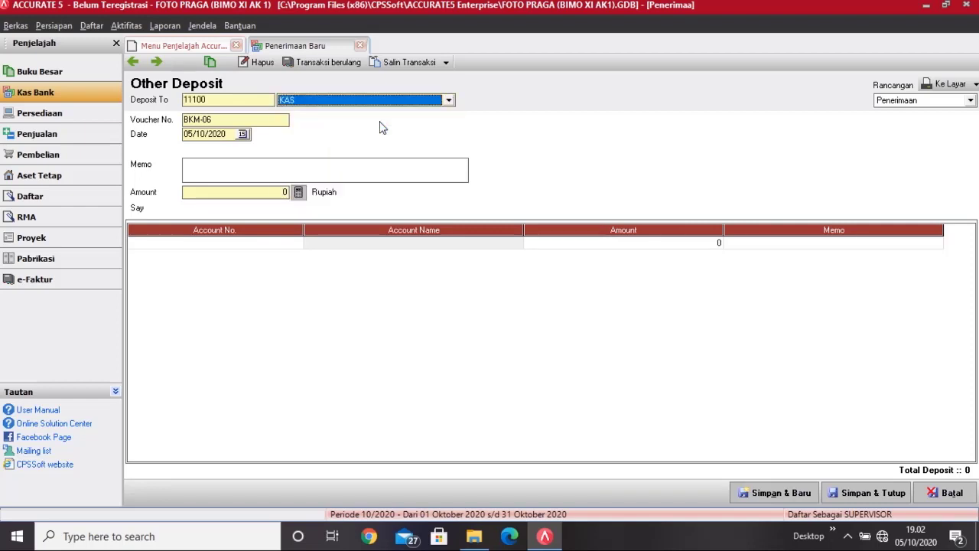
click(254, 118)
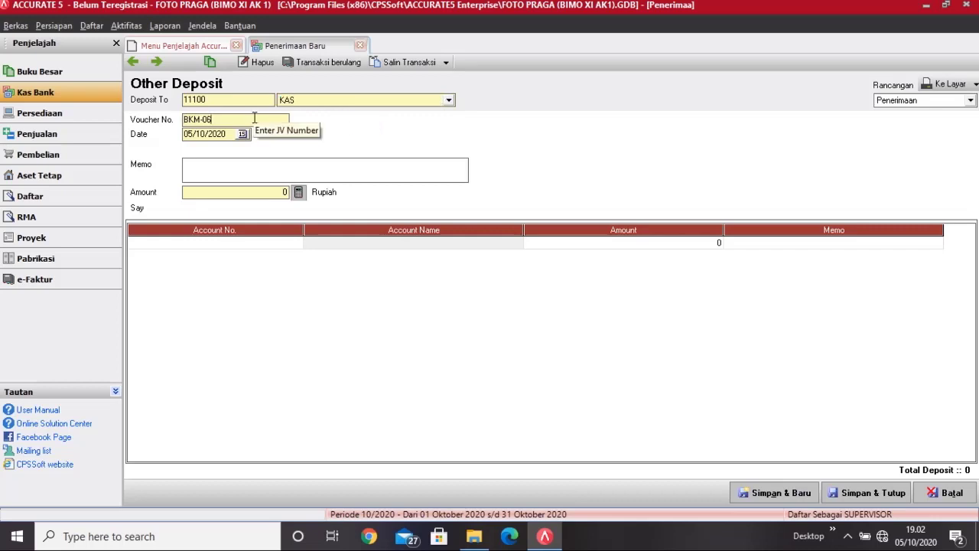
key(BackSpace)
text(8)
key(Tab)
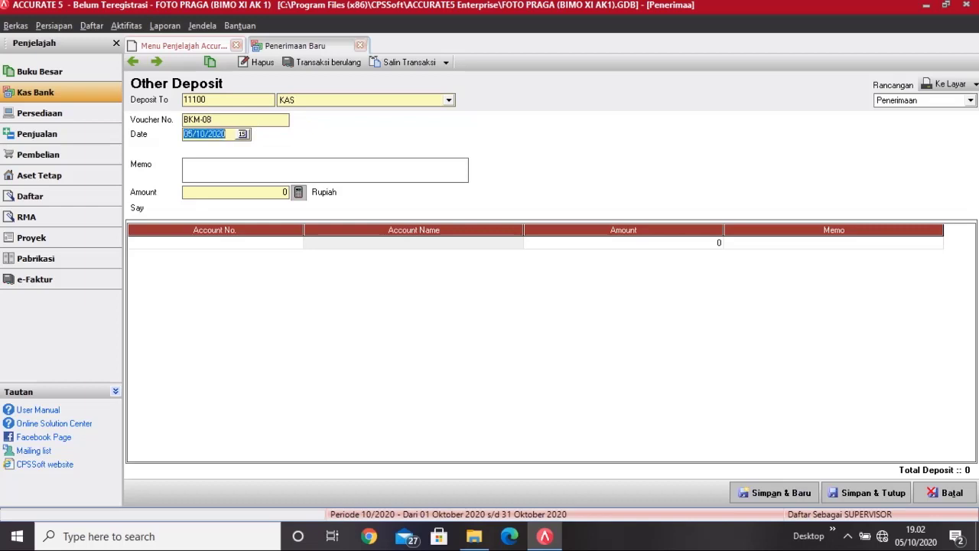
text(14/12/)
text(2016)
- Enter the memo "Pnerimaan atas hassil Cuci Cetak Film dari Faiz Studio" on deposit BKM-08 and set its amount to 120000
text(Pnerima)
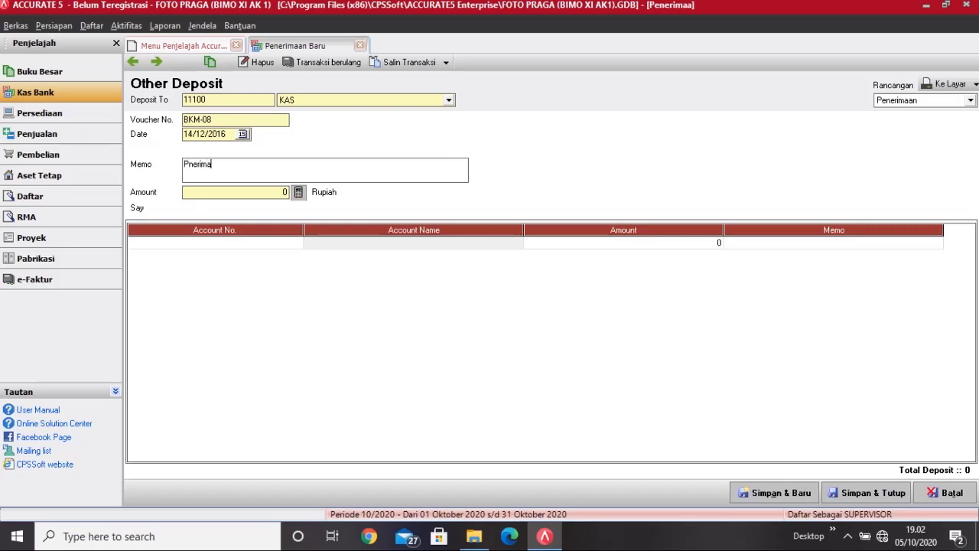
text(an atas hassil Cuci c)
key(BackSpace)
text(Cetak )
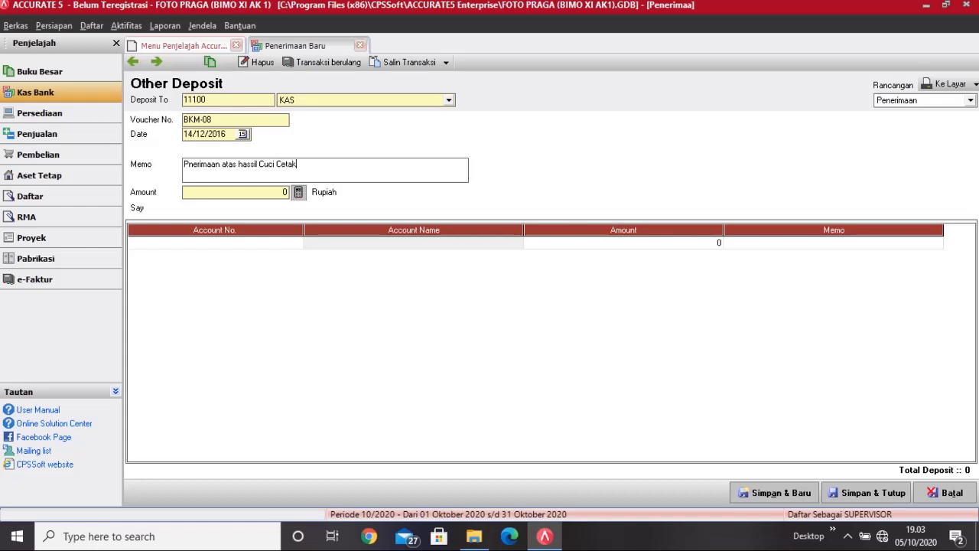
text(Film dari Faiz Stusio)
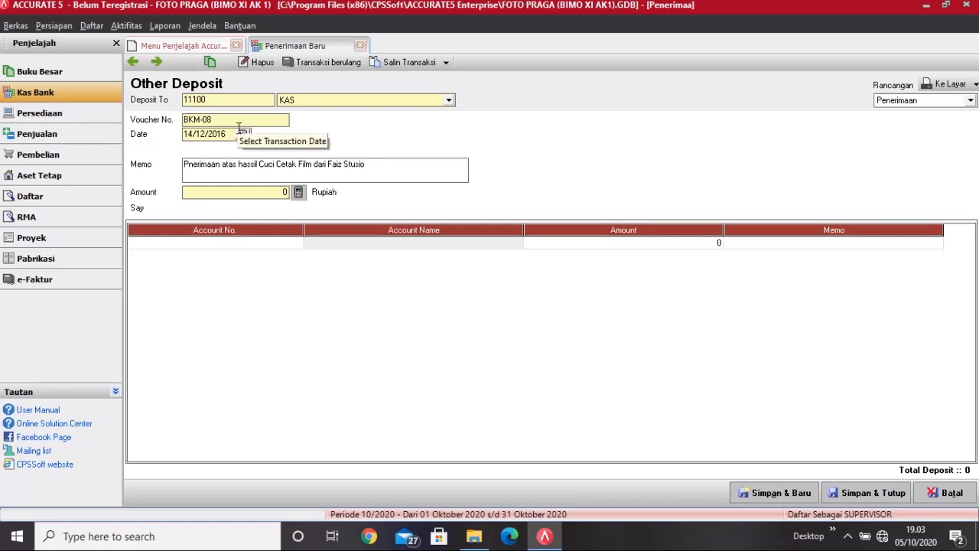
key(BackSpace)
key(BackSpace)
key(BackSpace)
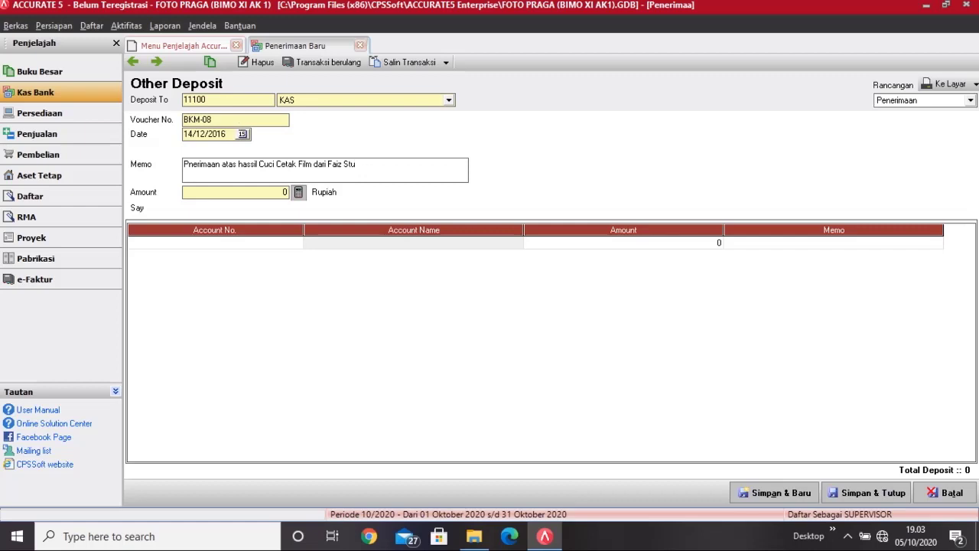
text(dio)
click(248, 191)
text(120)
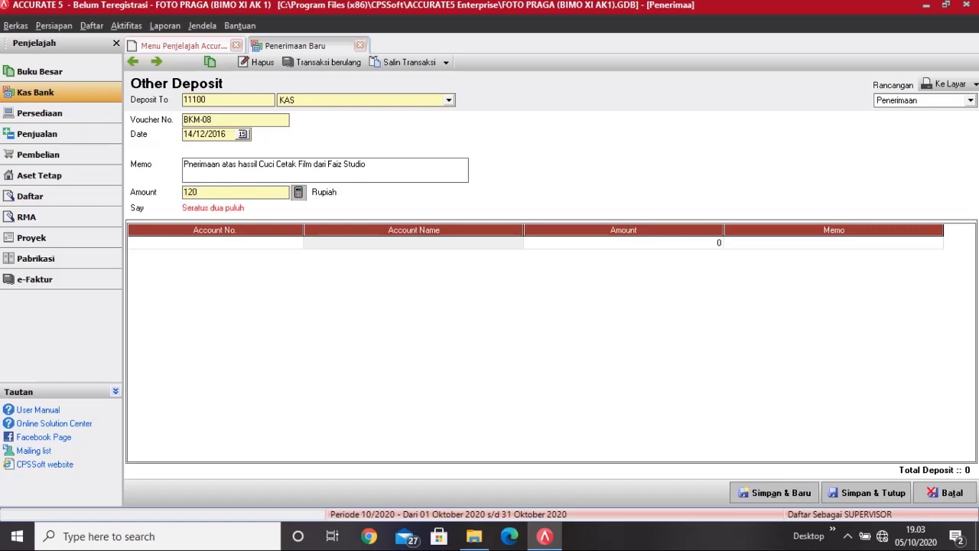
text(000)
key(Tab)
- Allocate deposit BKM-08 to account 41200 PENDAPATAN CUCI CETAK FILM, and save and close it
click(280, 244)
click(298, 243)
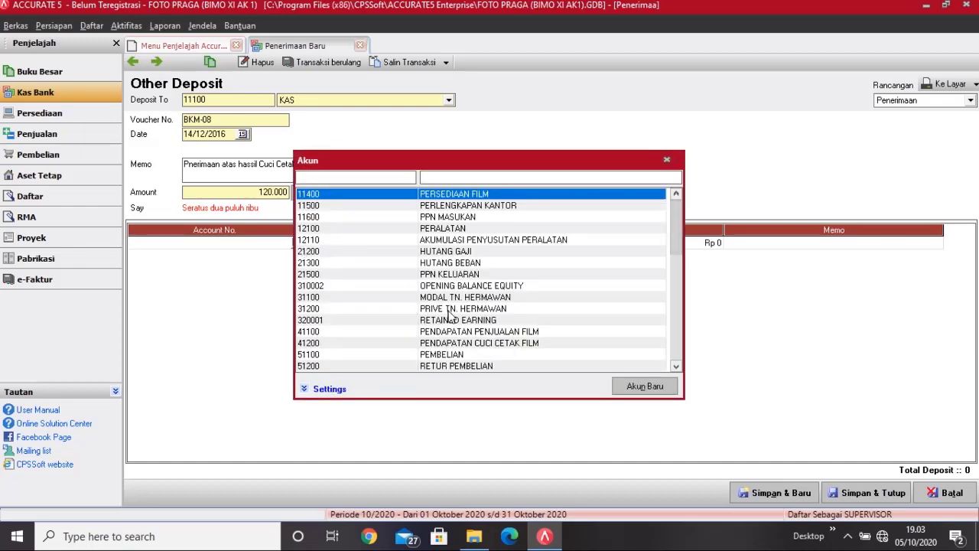
click(474, 344)
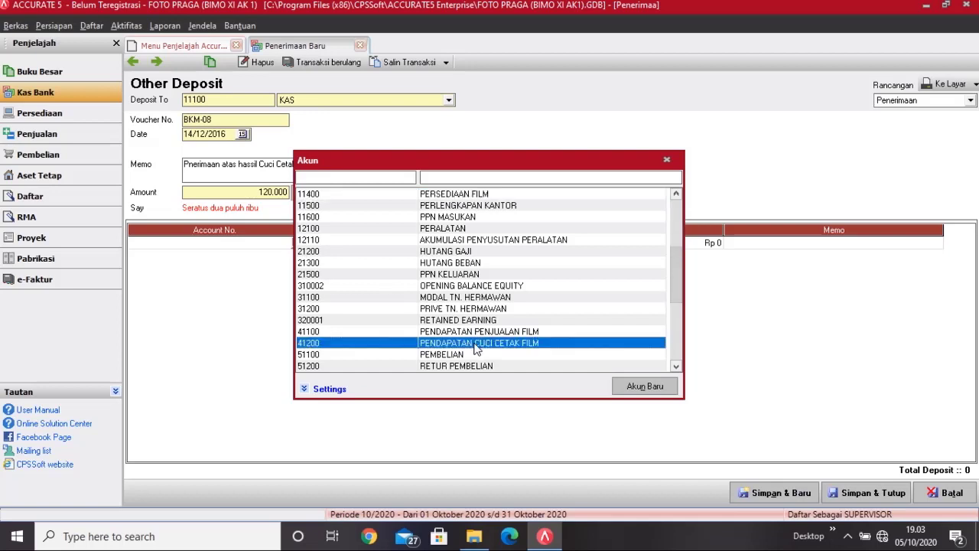
double_click(474, 344)
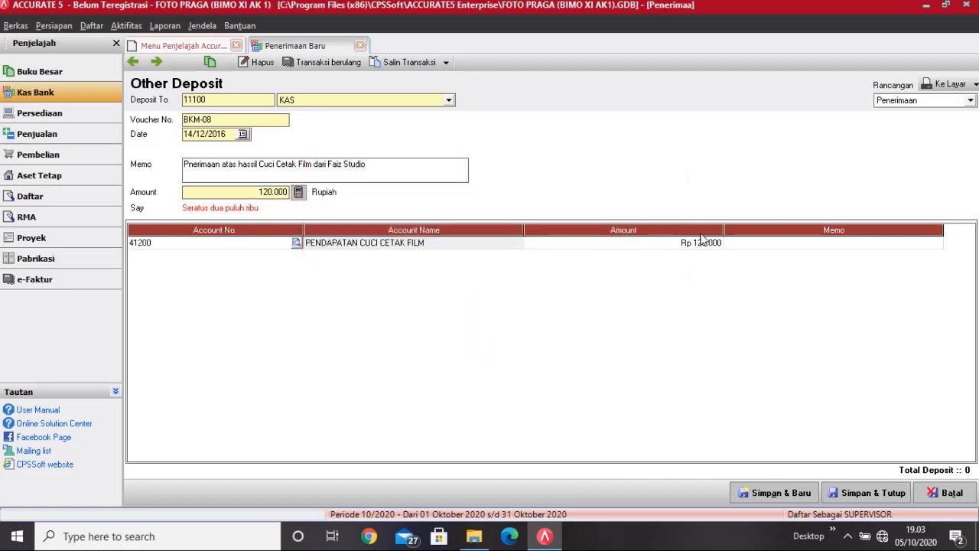
click(729, 245)
key(Return)
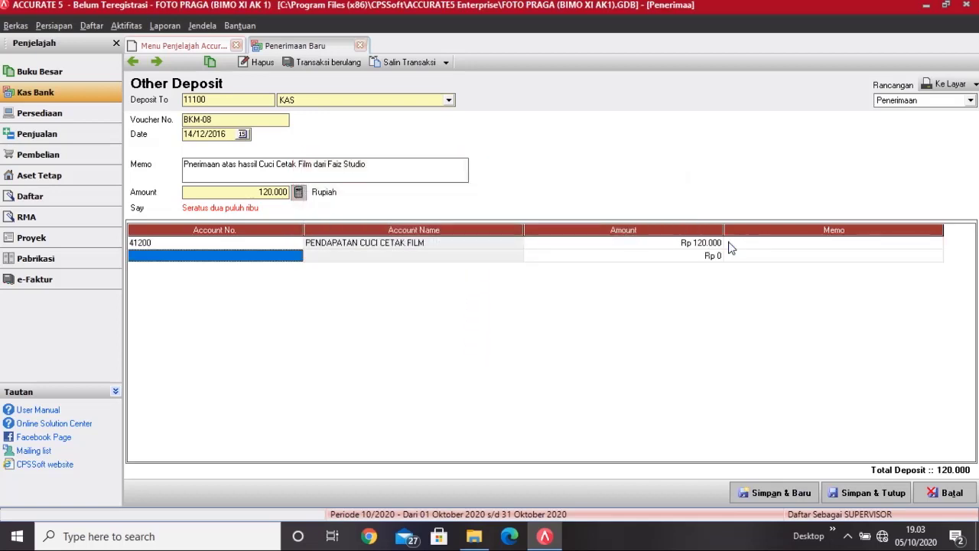
click(729, 246)
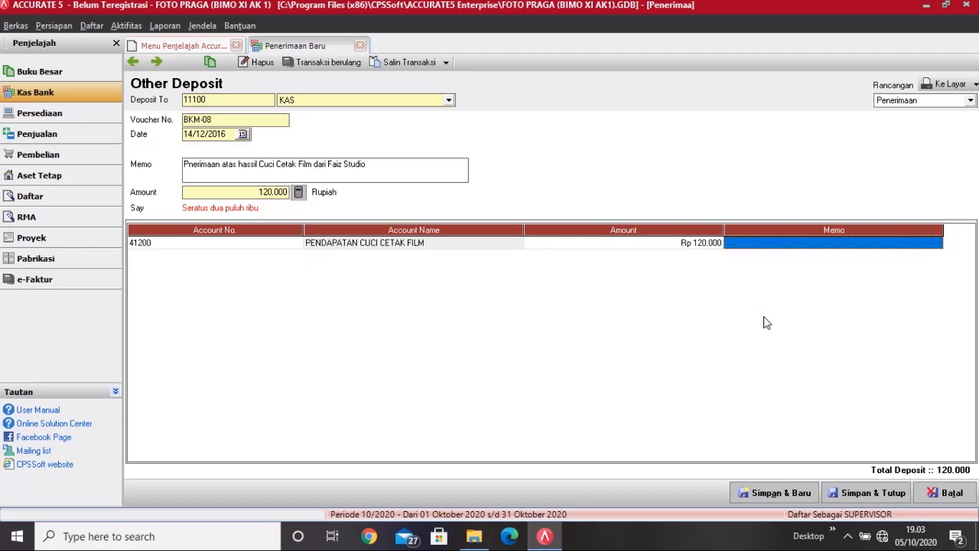
click(874, 495)
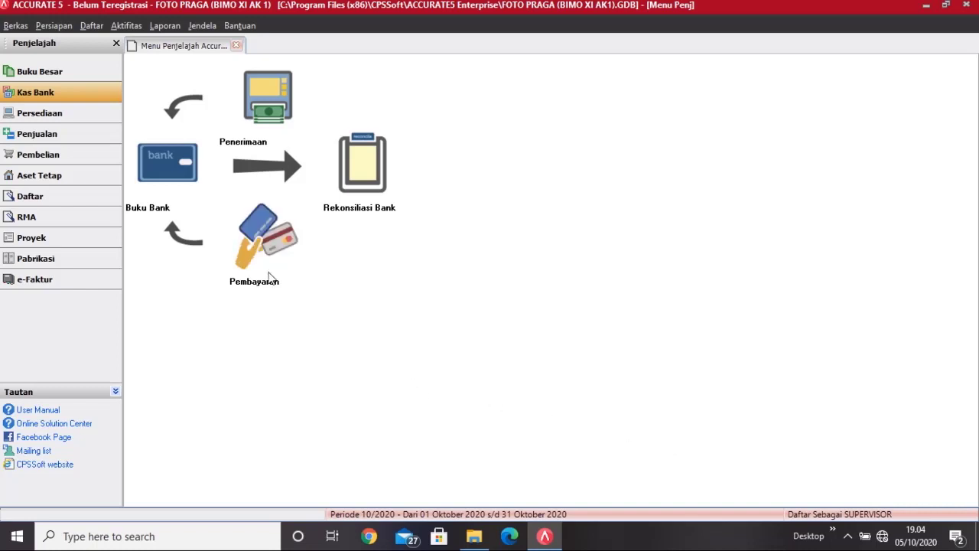
- Create another deposit to KAS, keeping voucher number BKM-09, and set its date to 14/12/2016
click(246, 132)
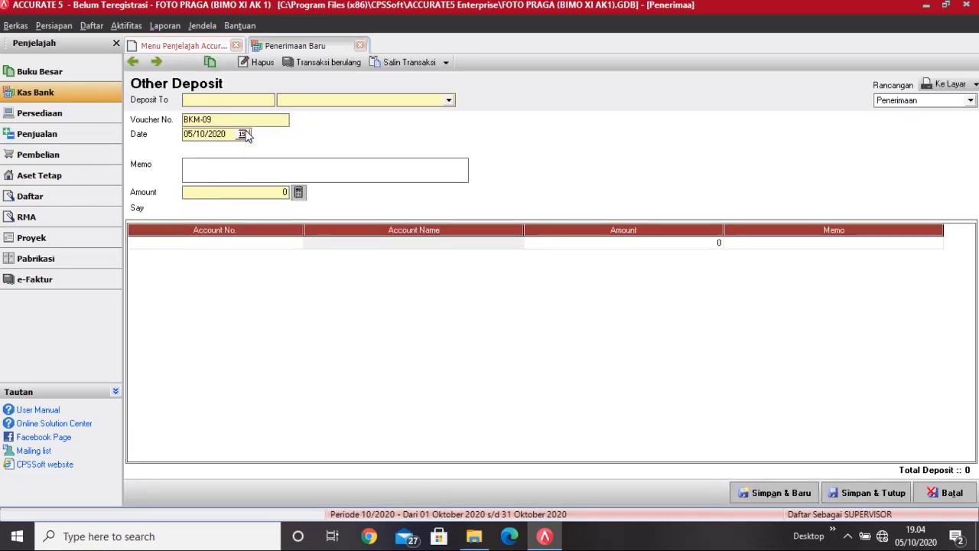
click(449, 100)
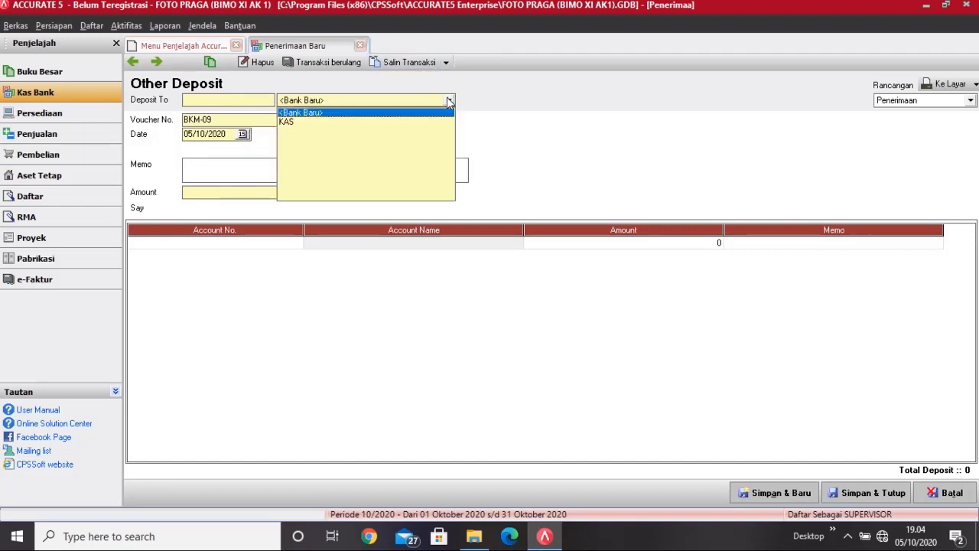
click(361, 122)
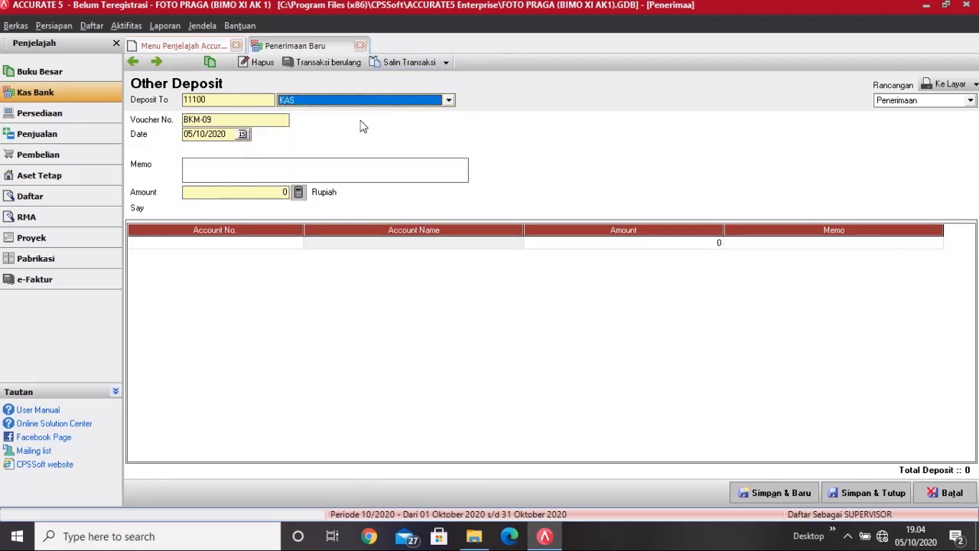
click(240, 123)
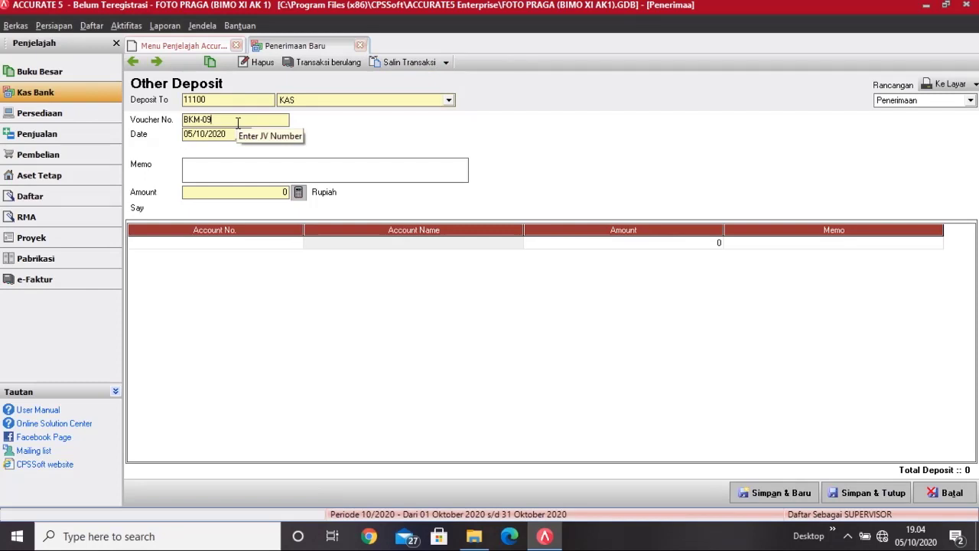
key(Tab)
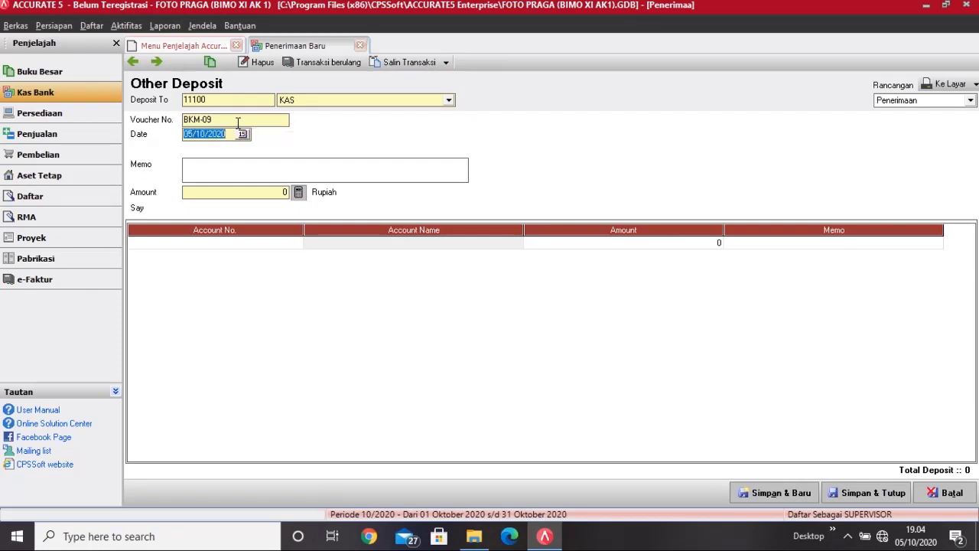
text(14/12/2016)
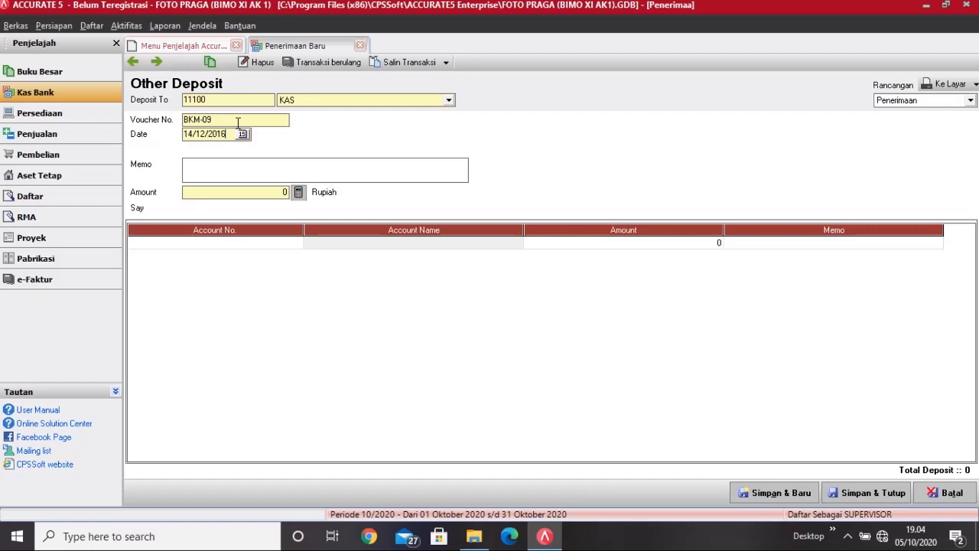
- Enter the memo "Pendapatan atas Hasil Cuci Cetak Film dari Rahwal Studio" on deposit BKM-09 and set its amount to 120000
click(232, 173)
text(Pendapatan atas )
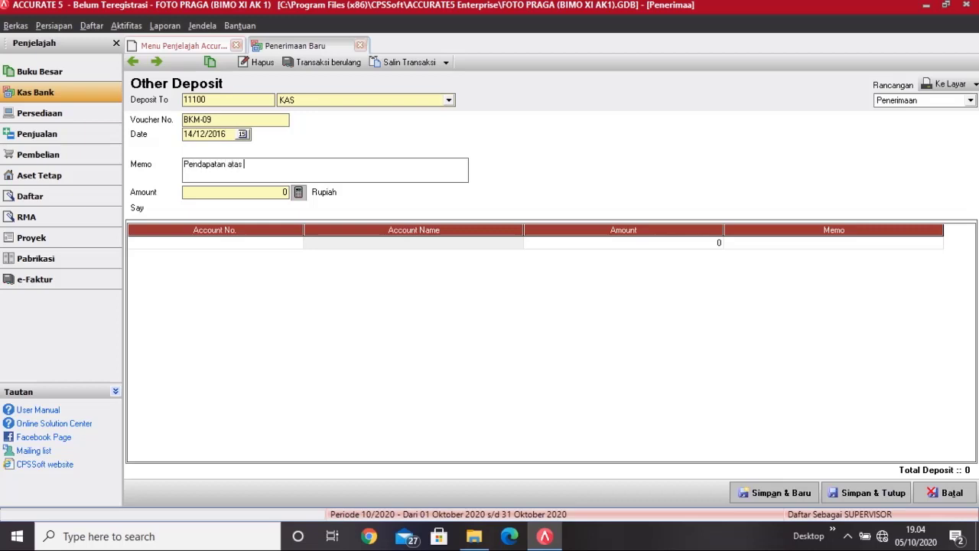
text(Hails)
key(BackSpace)
text(sil Cuci CetakFi)
key(BackSpace)
text(Film dari )
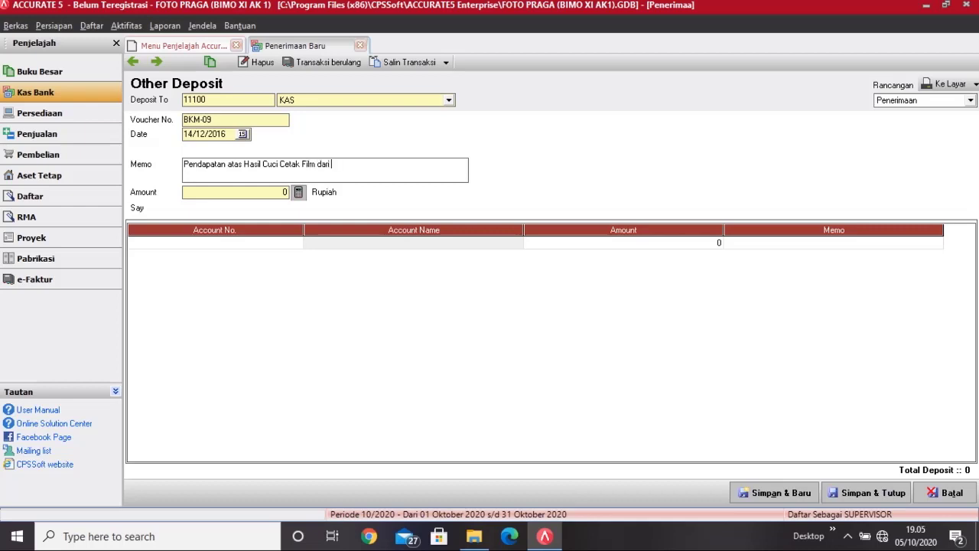
text(Rahwal Studio)
click(206, 194)
text(120000)
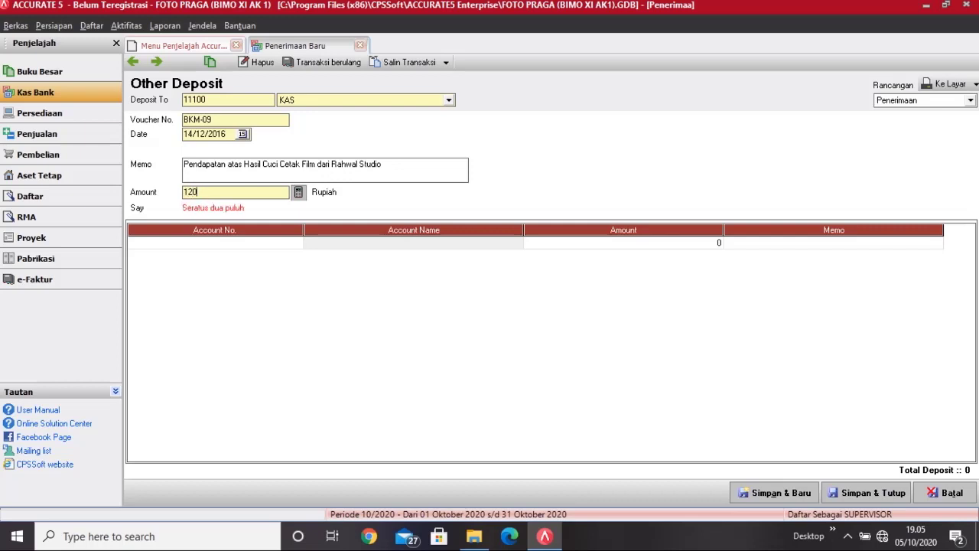
key(Tab)
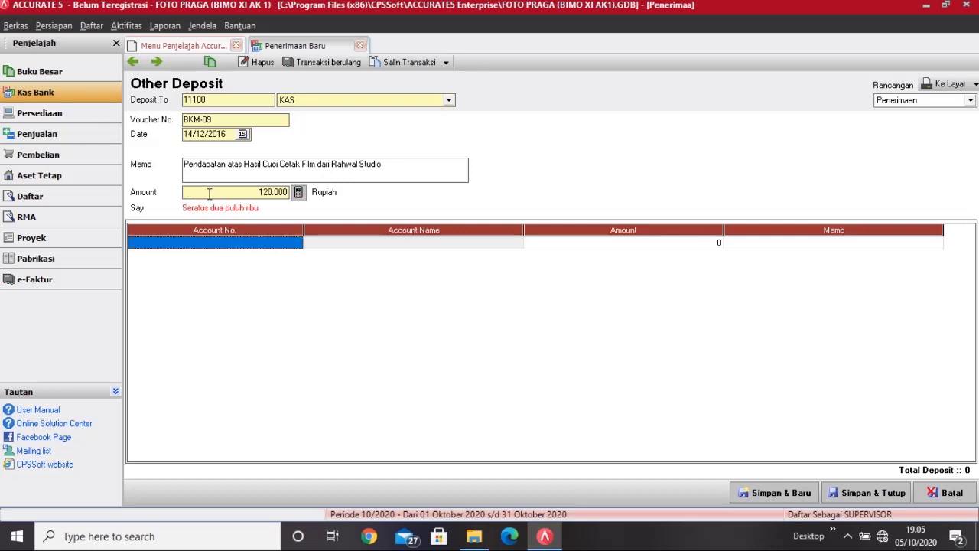
- Allocate deposit BKM-09 to account 41200 PENDAPATAN CUCI CETAK FILM, and save and close it
click(289, 249)
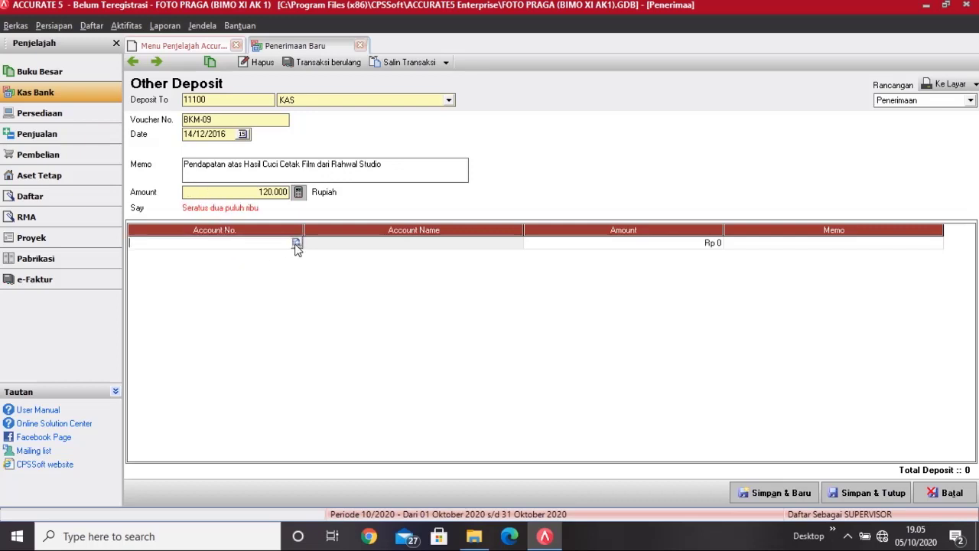
click(296, 244)
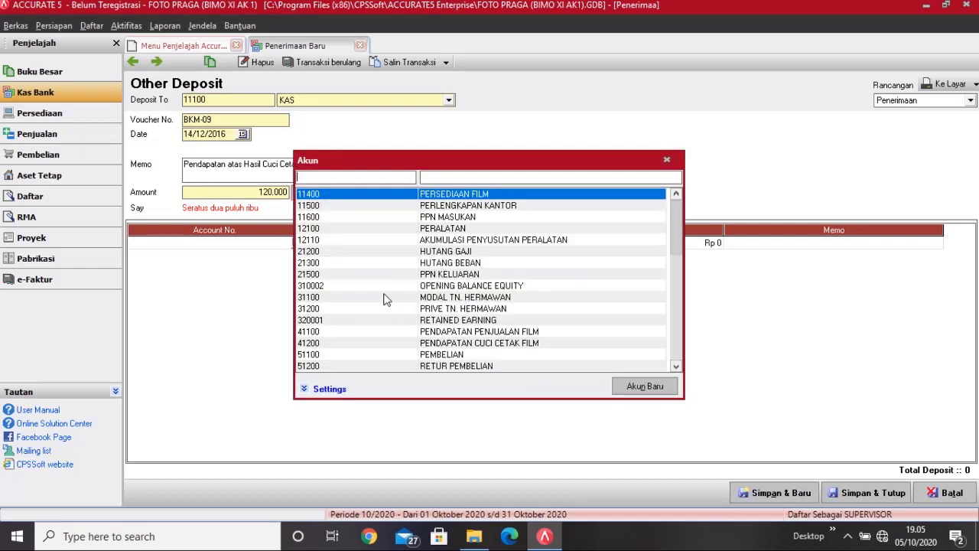
click(675, 316)
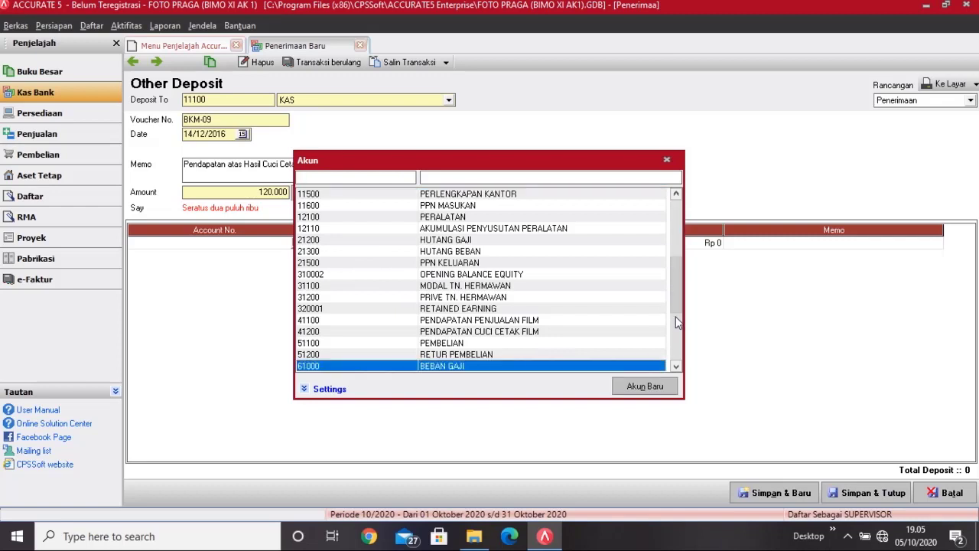
click(481, 332)
double_click(482, 333)
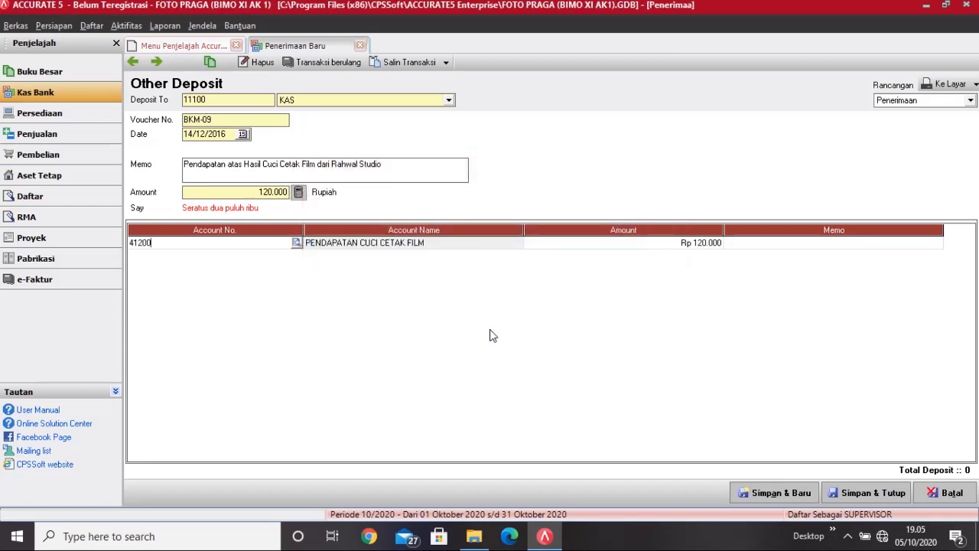
click(766, 244)
key(Return)
click(765, 244)
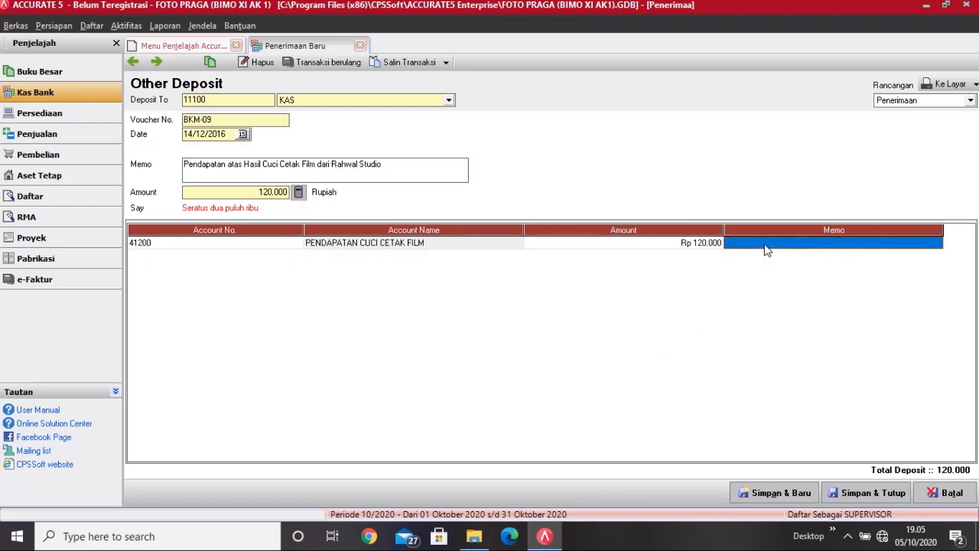
click(847, 495)
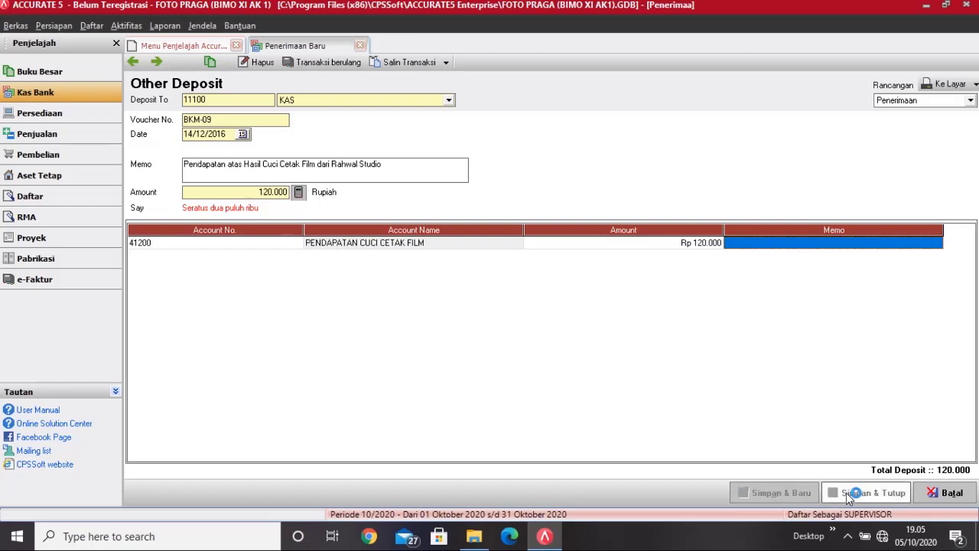
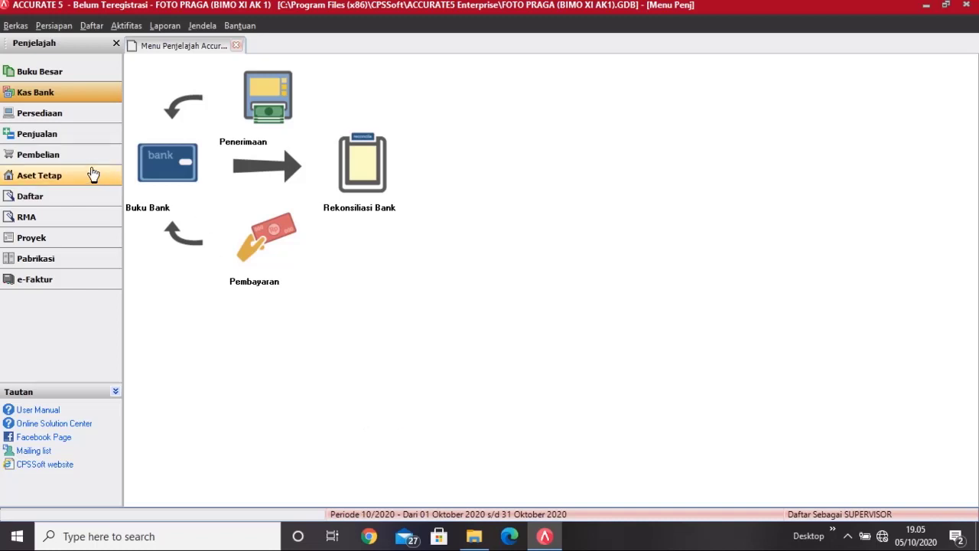
- Start a new sales invoice for customer RAHWAL STUDIO
click(95, 140)
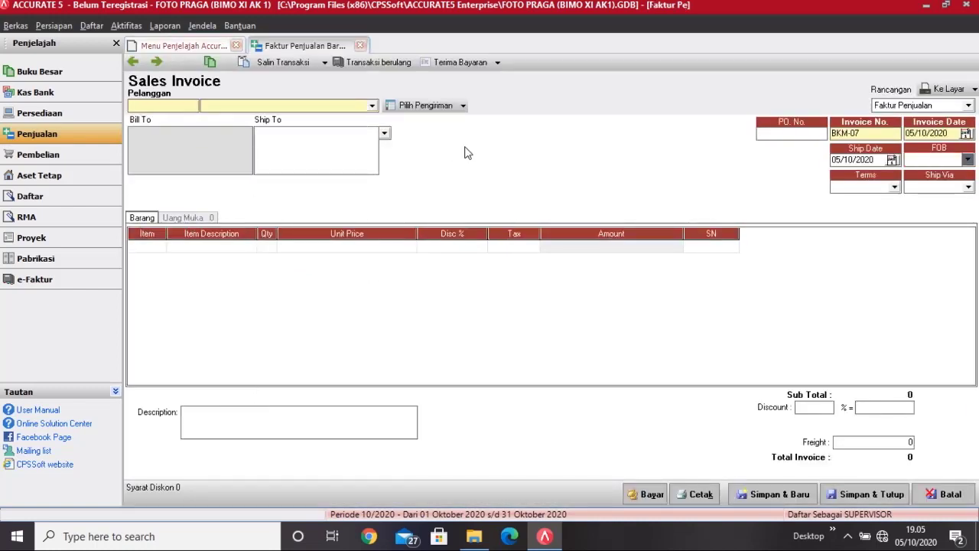
click(372, 107)
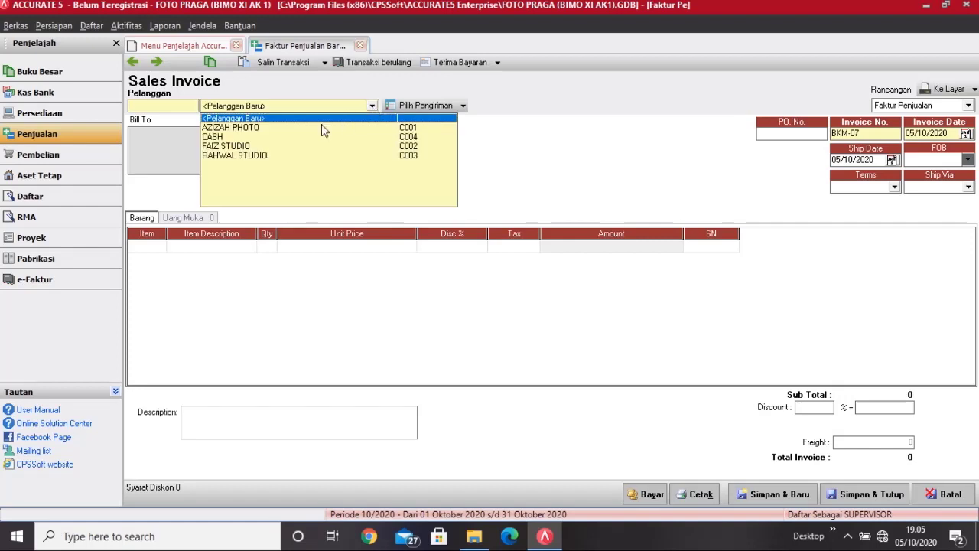
click(244, 154)
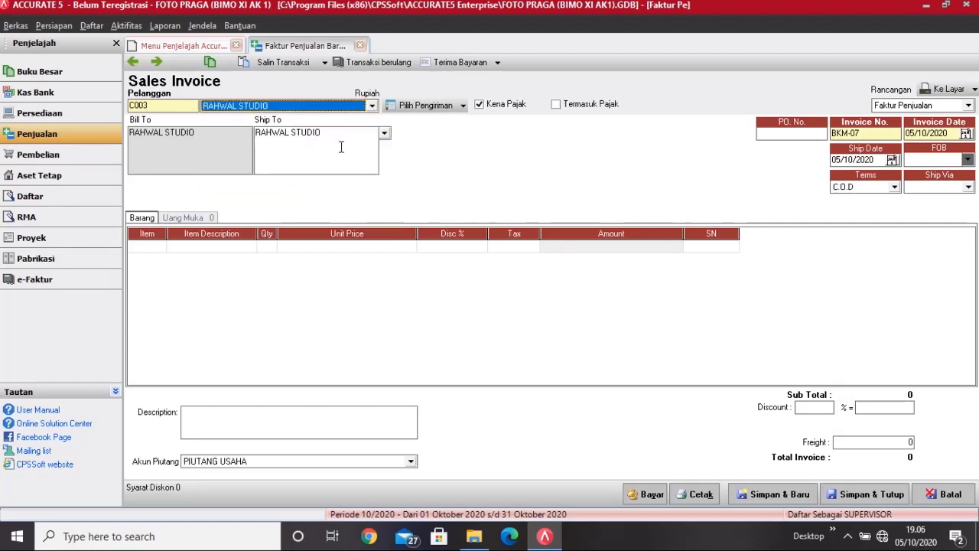
- Set both the PO and invoice numbers to BKM-10 and both the invoice and ship dates to 18/12/2016
click(766, 131)
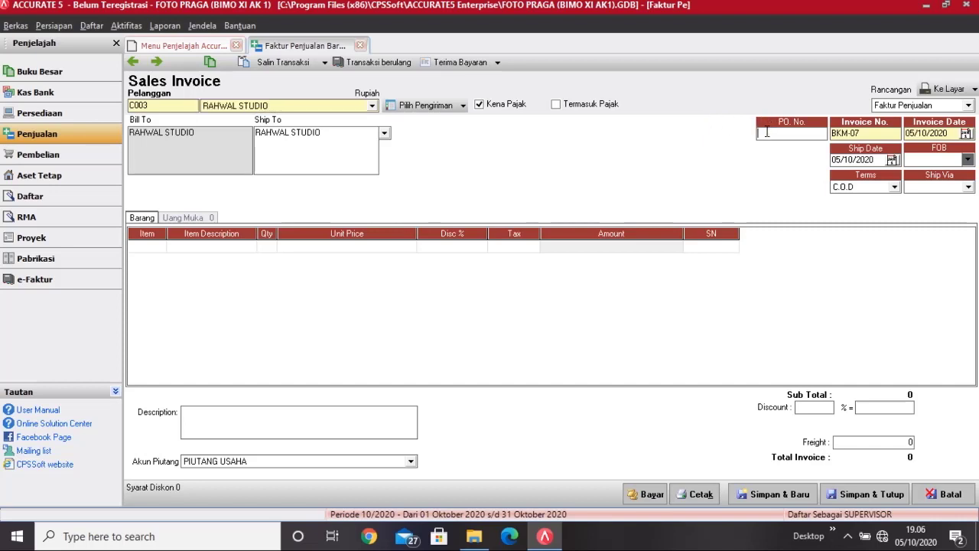
text(BKM-10)
key(Tab)
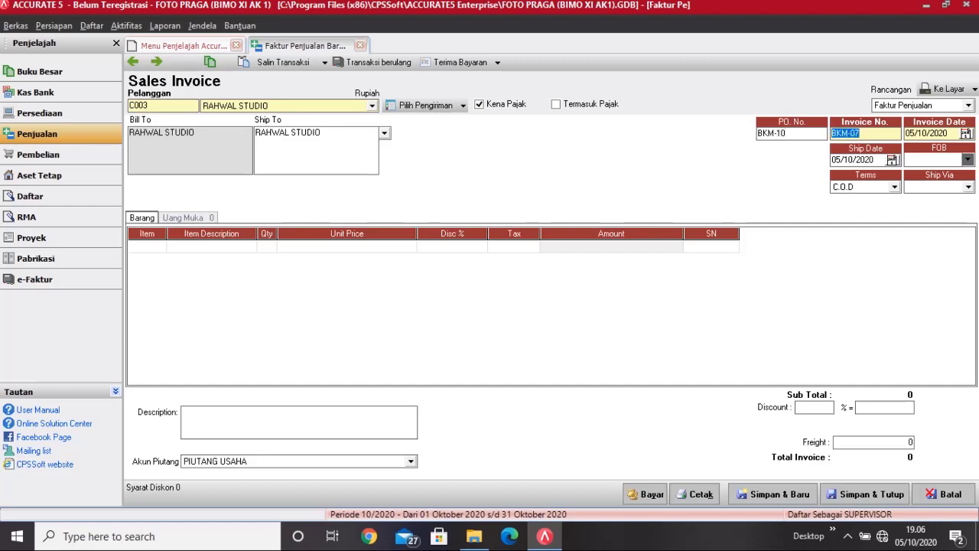
text(BKM-10)
key(Tab)
text(18/)
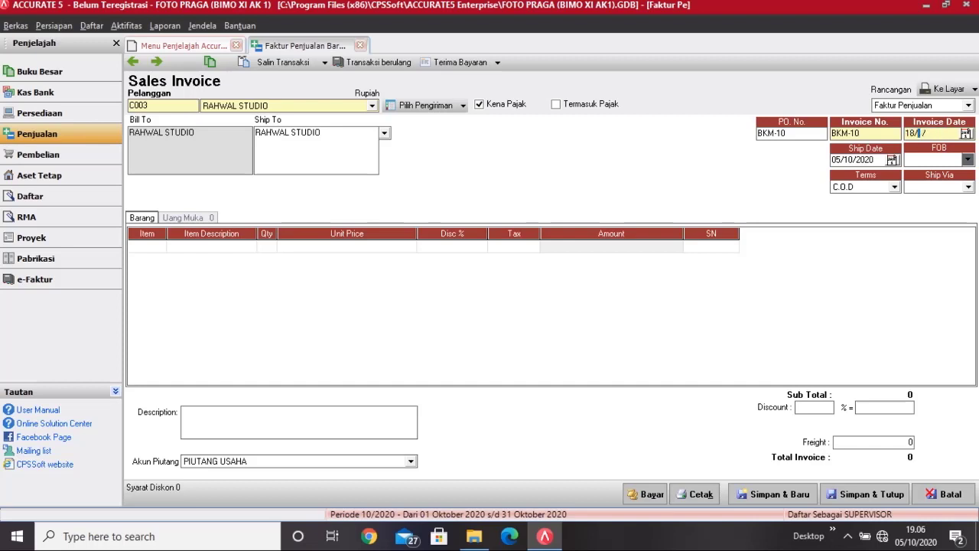
text(12/2016)
key(Tab)
text(18/12/2016)
- Add item B001 FILM to sales invoice BKM-10 with quantity 4 and unit price 60000
click(159, 249)
click(159, 247)
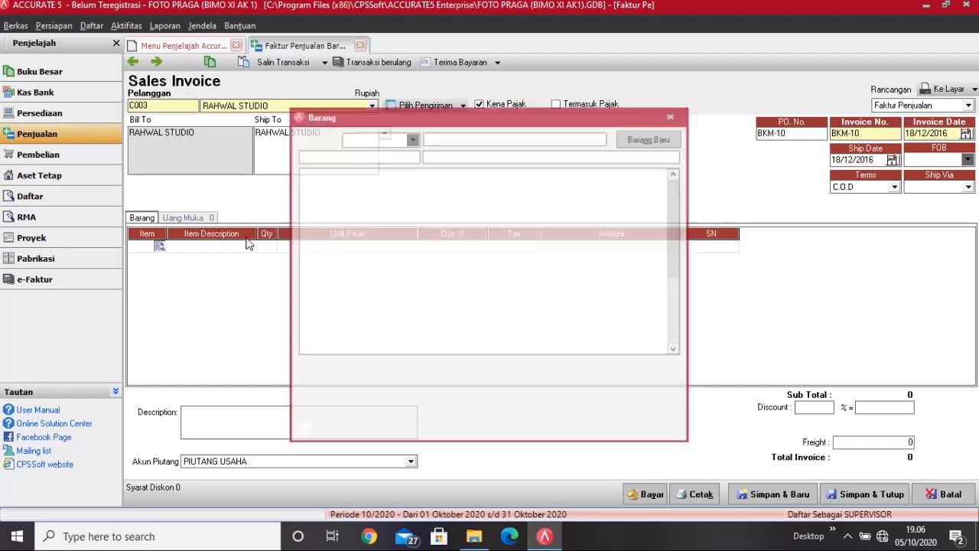
double_click(363, 186)
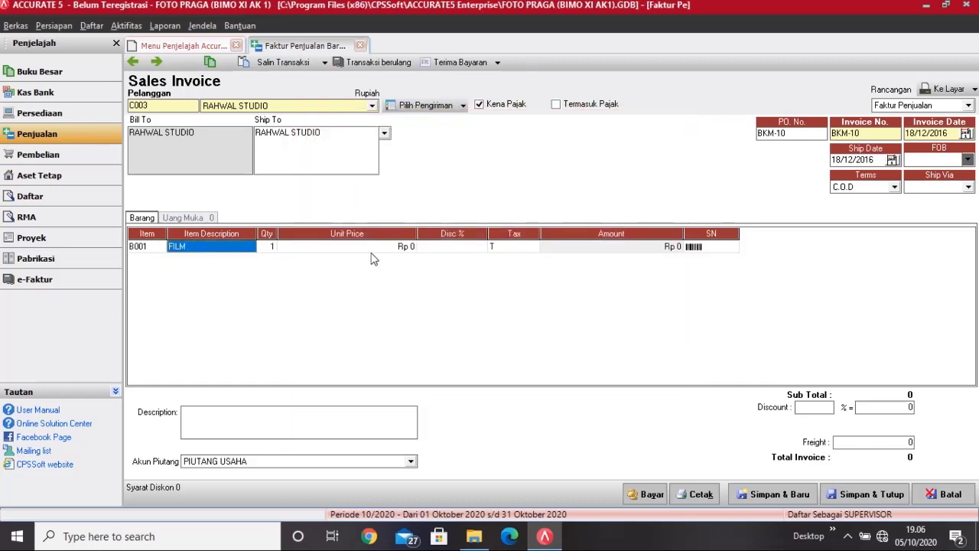
click(376, 252)
click(273, 247)
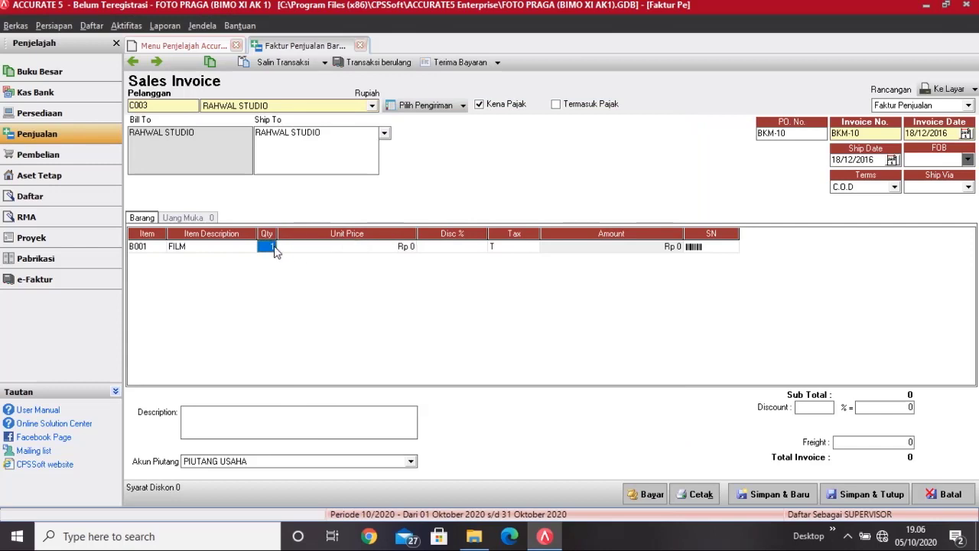
text(4)
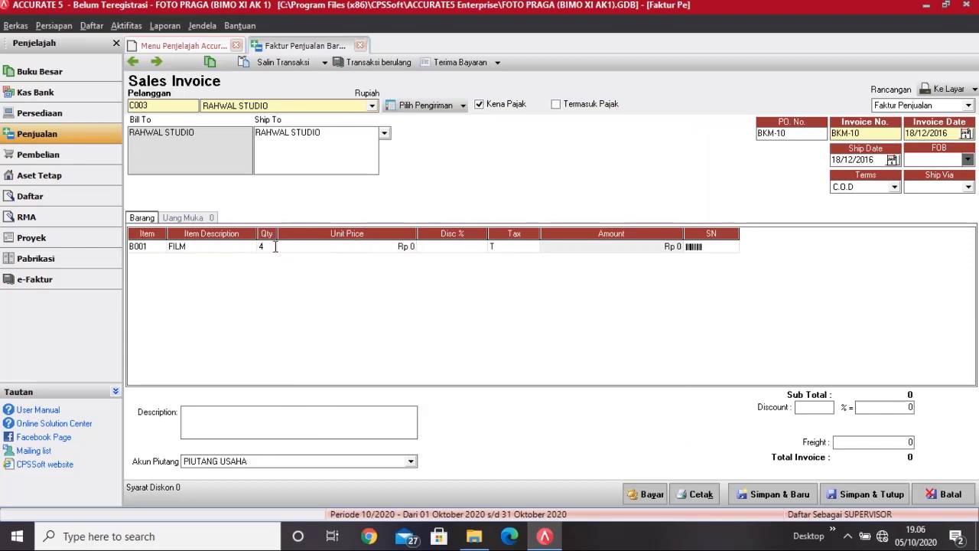
key(Tab)
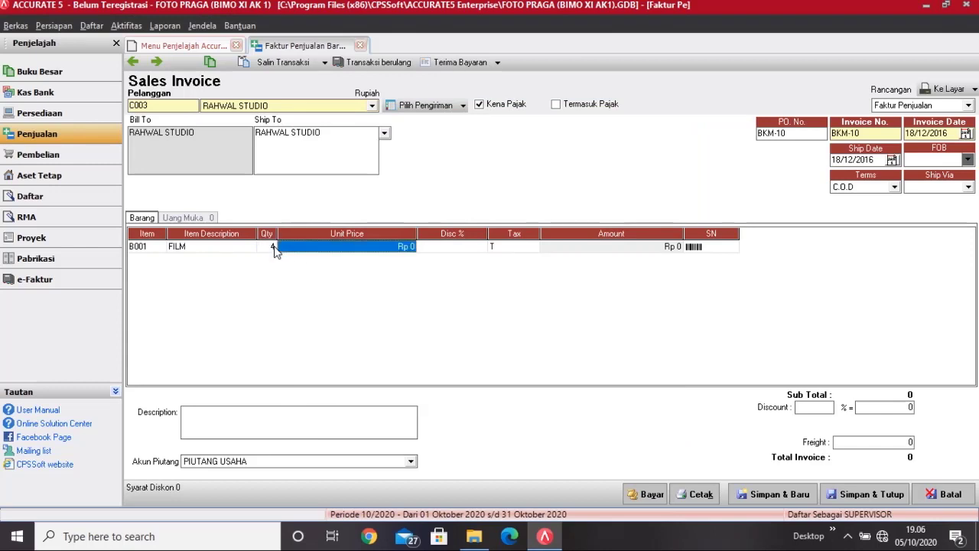
text(60000)
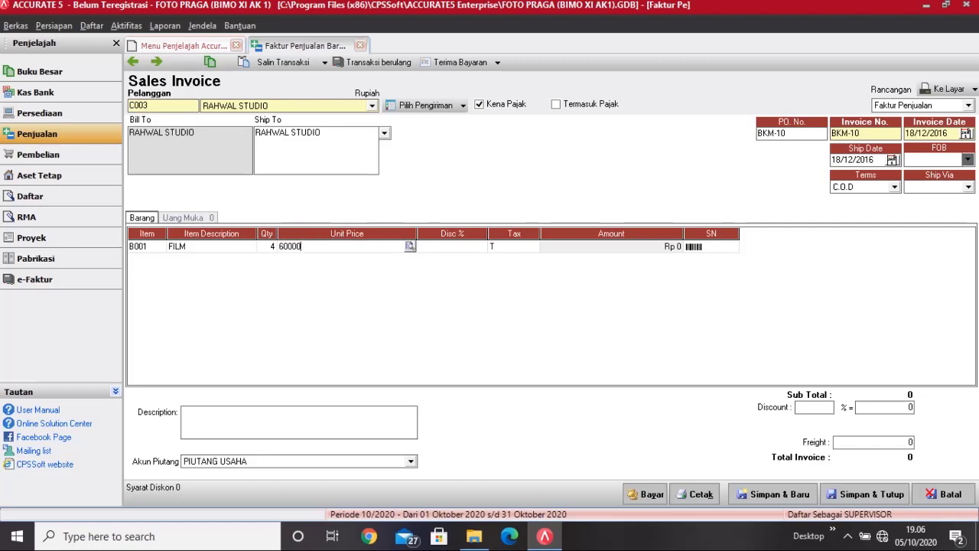
key(Tab)
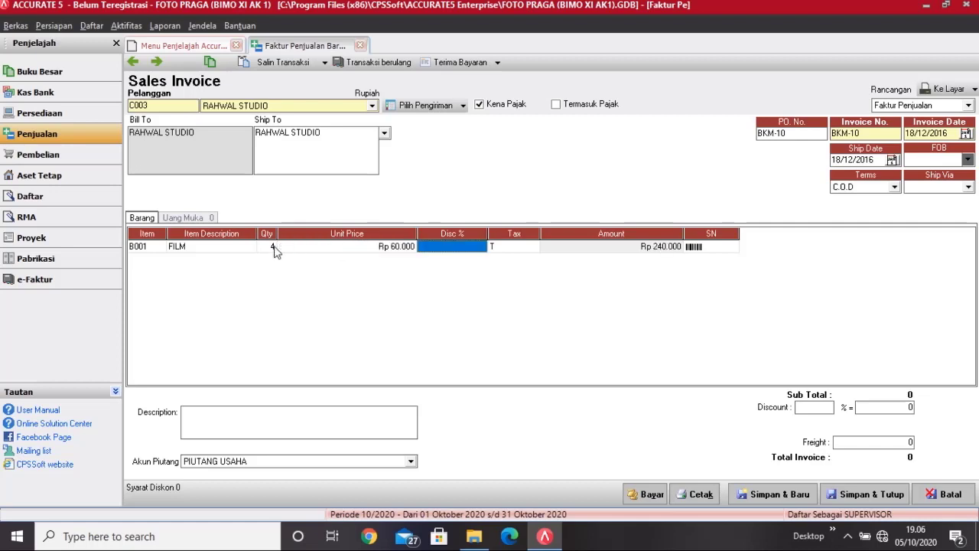
- Clear the tax code from the FILM line and enter "Penjualan Tunai" as the invoice description
click(526, 248)
click(526, 247)
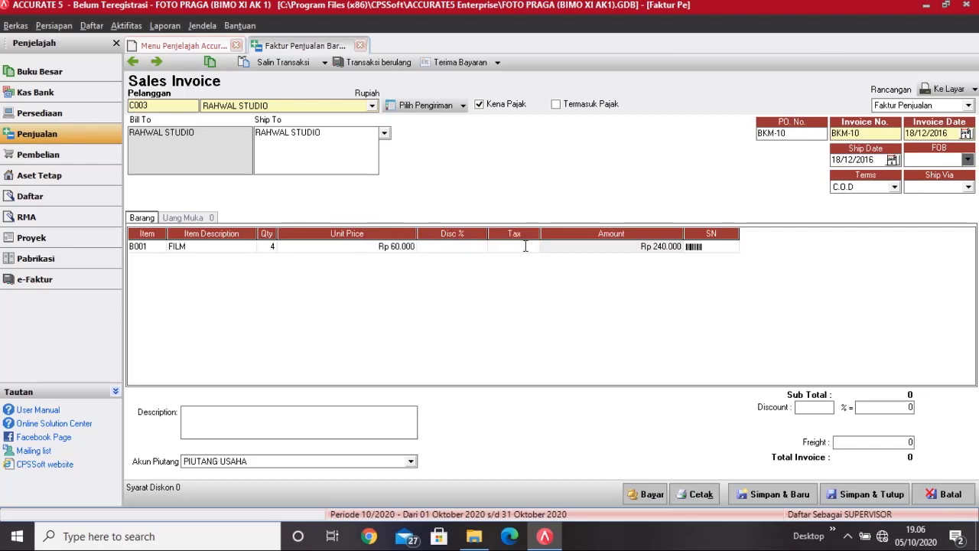
key(Tab)
key(Tab)
key(Tab)
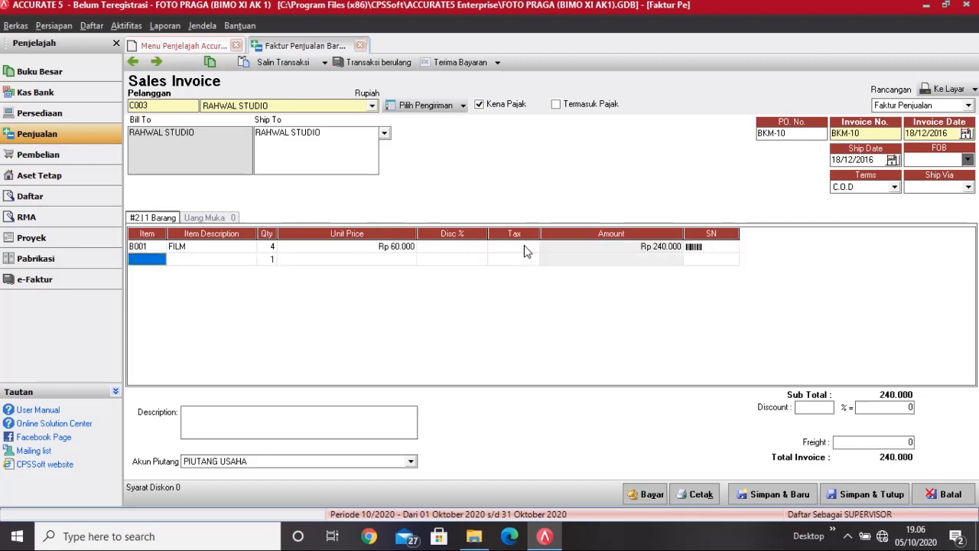
click(525, 248)
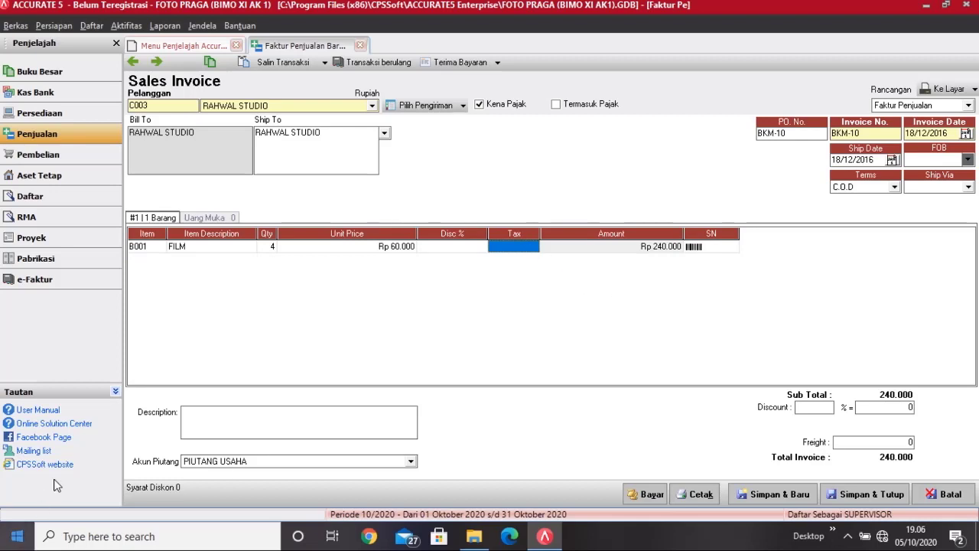
click(190, 417)
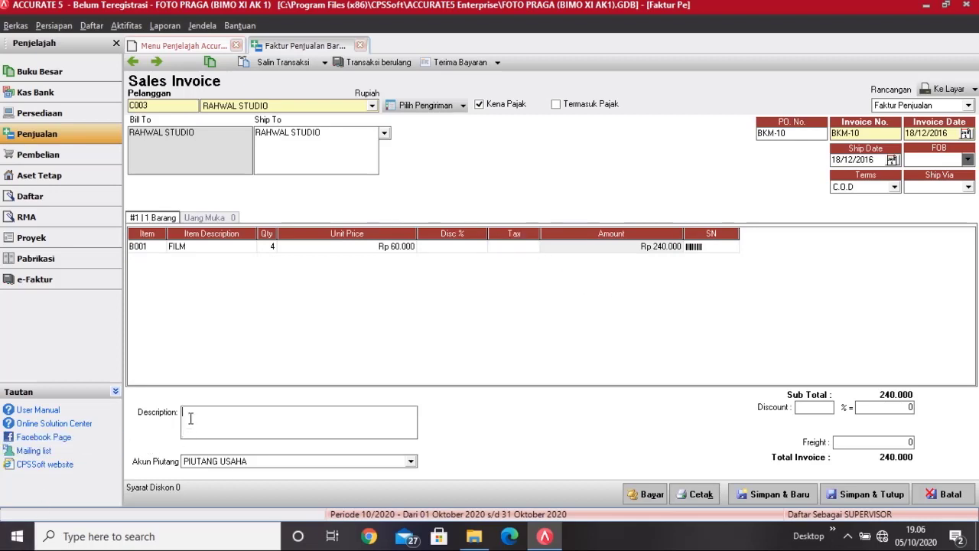
text(Penjualan Tunai)
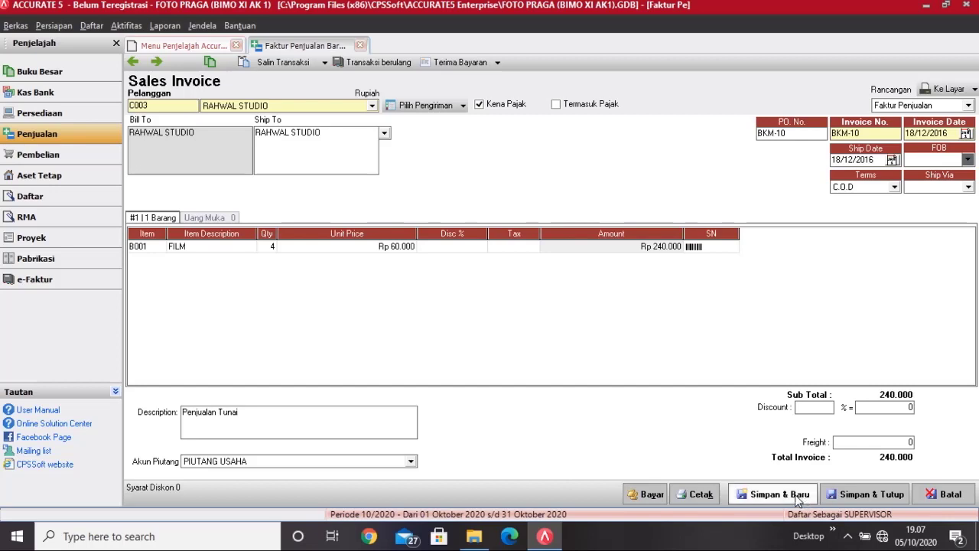
- Create the customer receipt for invoice BKM-10 with cheque date 18/12/2016 and memo "Penjulan Tunai"
click(646, 495)
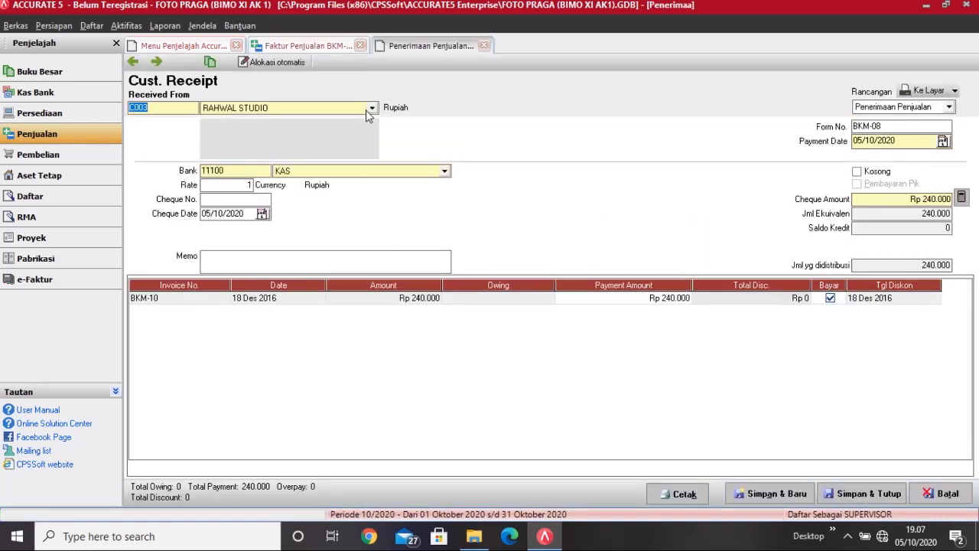
click(245, 201)
key(Tab)
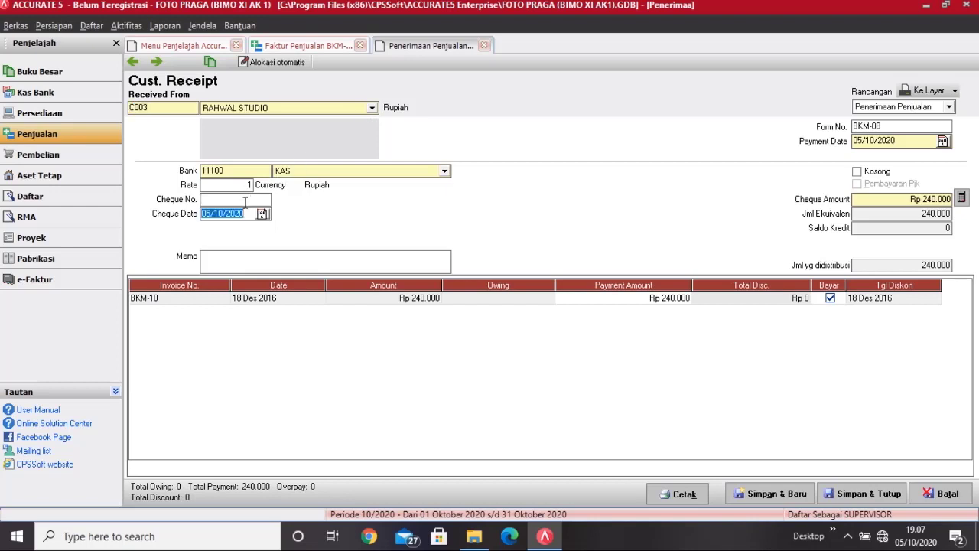
text(18/12/2016)
click(240, 256)
text(Pe)
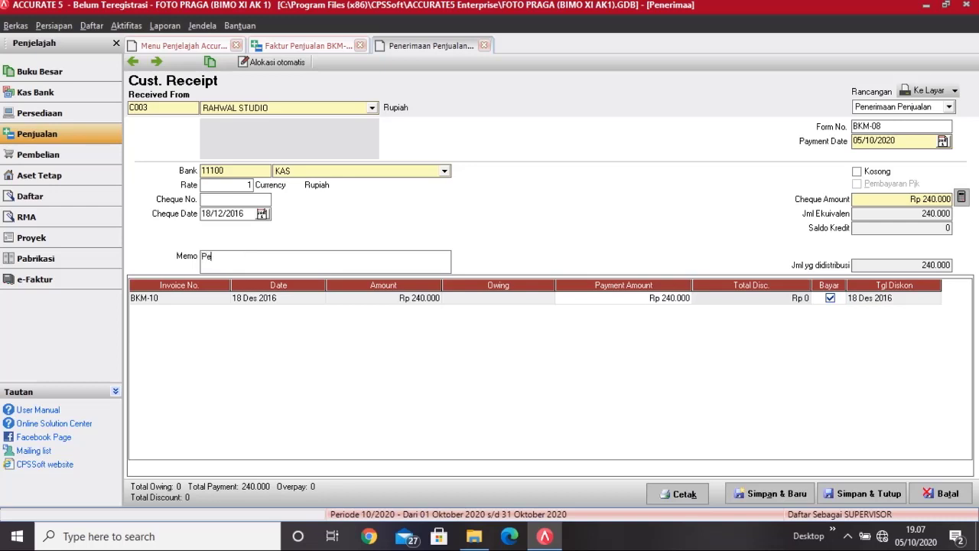
text(njulan Tunai)
- Set the receipt's form number to BKM-10 and payment date to 18/12/2016, and save and close the receipt and its invoice
key(BackSpace)
key(BackSpace)
text(10)
key(Tab)
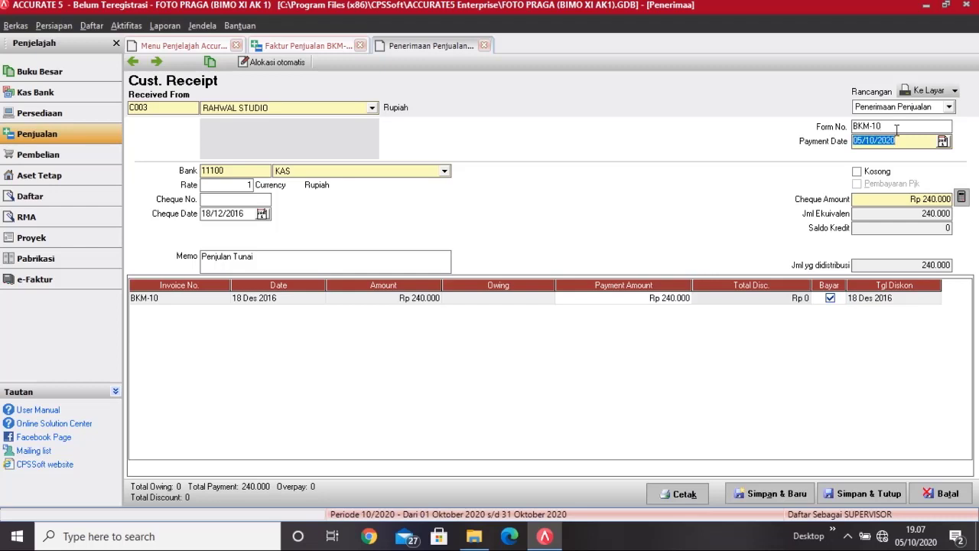
text(18/12/2016)
click(878, 494)
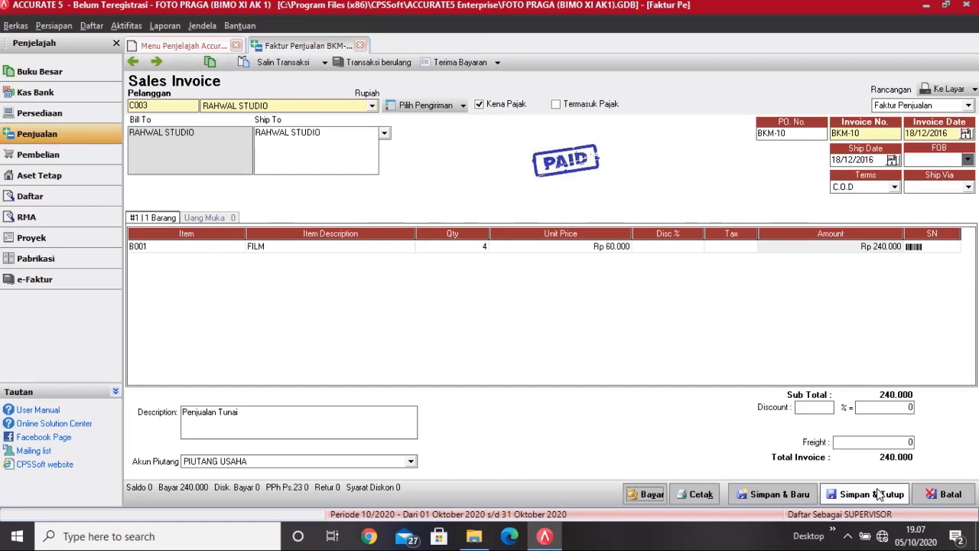
click(878, 493)
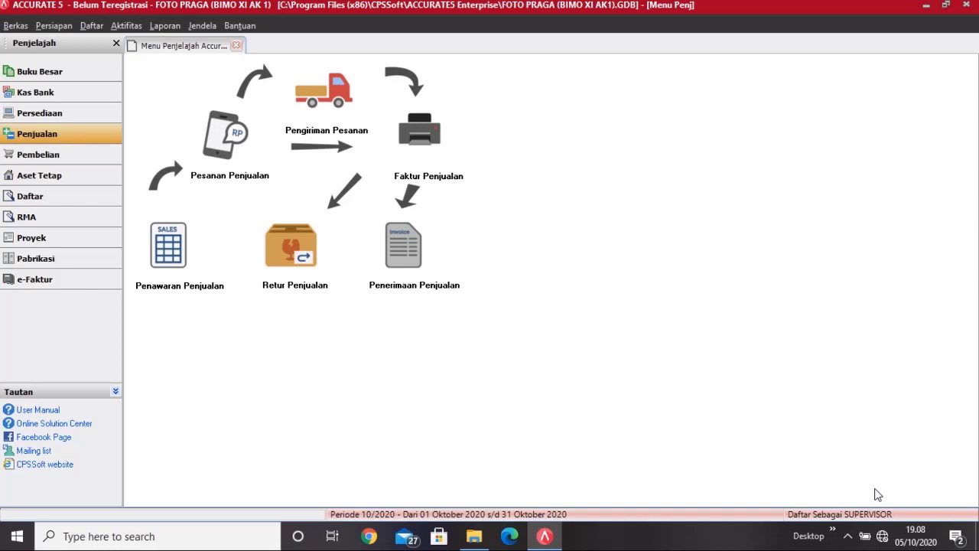
- Start a new purchase invoice for vendor FUJI FILM
click(29, 154)
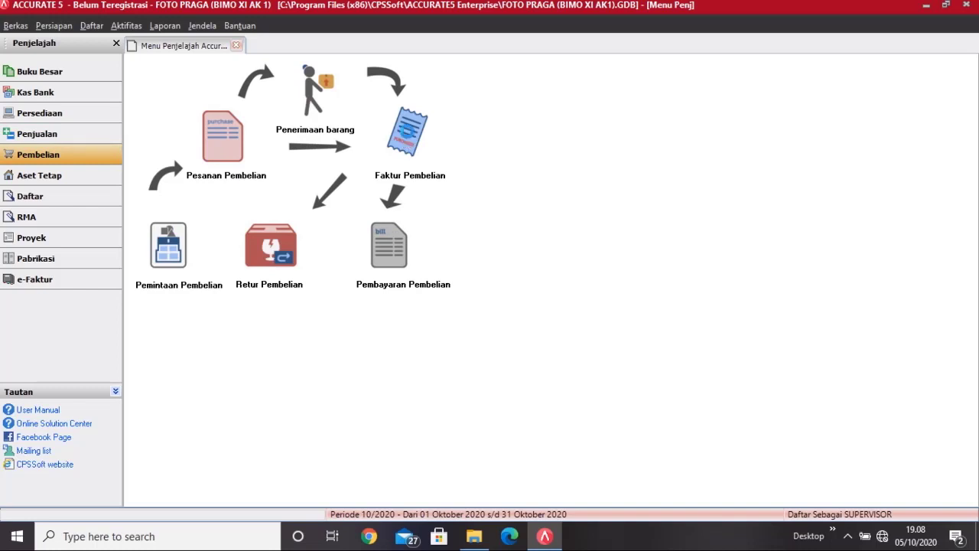
click(406, 132)
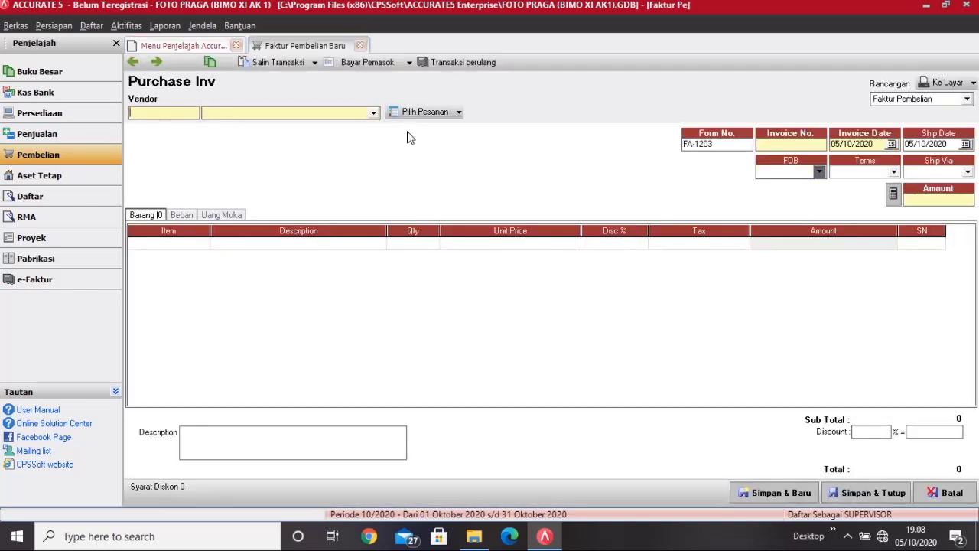
click(376, 114)
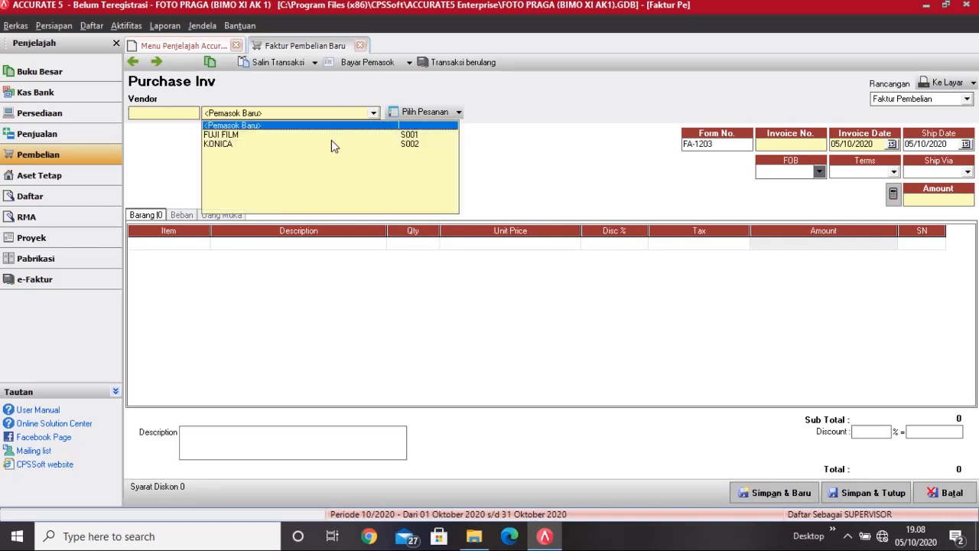
click(332, 144)
click(373, 115)
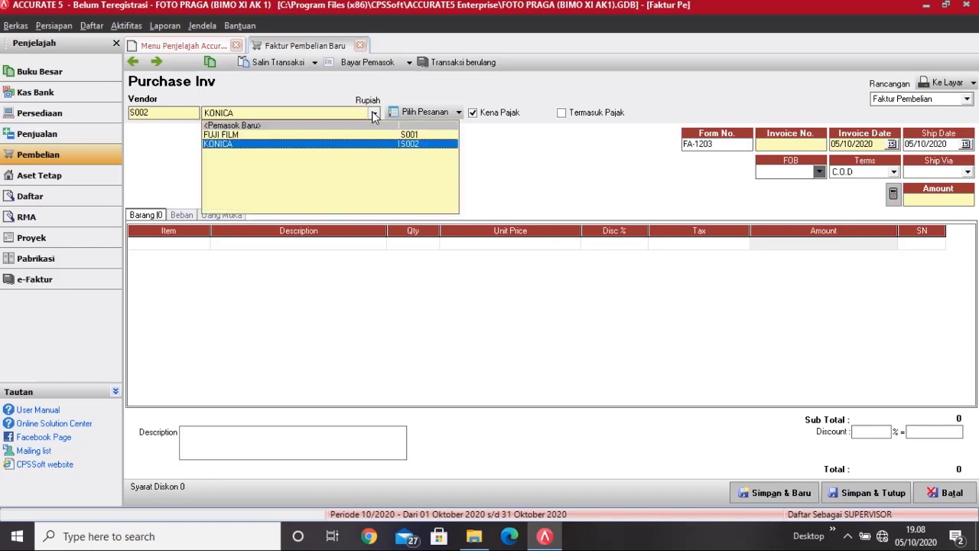
click(274, 135)
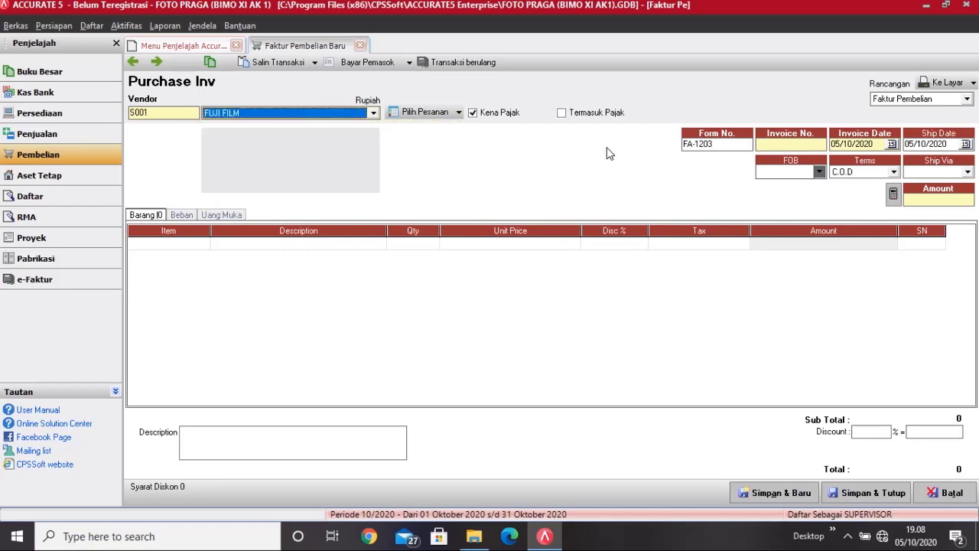
- Set the purchase invoice's form and invoice numbers to FA-1220 and its invoice and ship dates to 20/12/2016
click(727, 143)
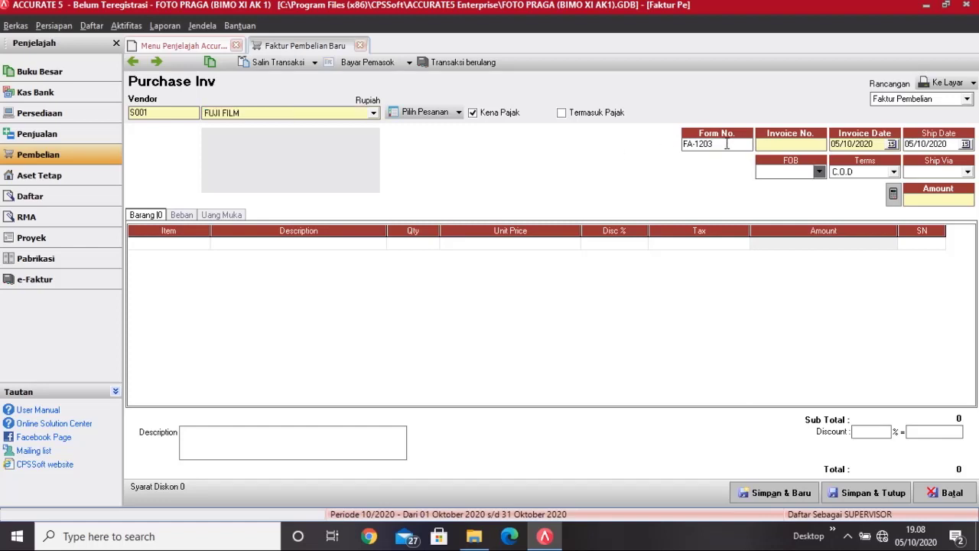
key(BackSpace)
key(BackSpace)
key(BackSpace)
key(BackSpace)
text(1220)
text(F)
text(A)
text(-1220)
key(Tab)
text(20122016)
key(Tab)
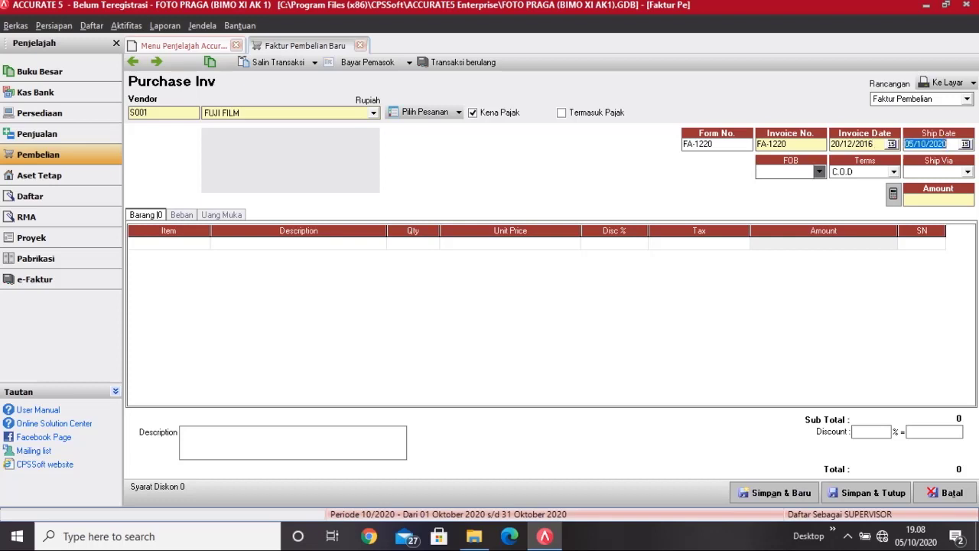
text(20122016)
- Add item B001 FILM to the purchase invoice with quantity 4 and a unit price of Rp 50.000
click(191, 245)
click(203, 243)
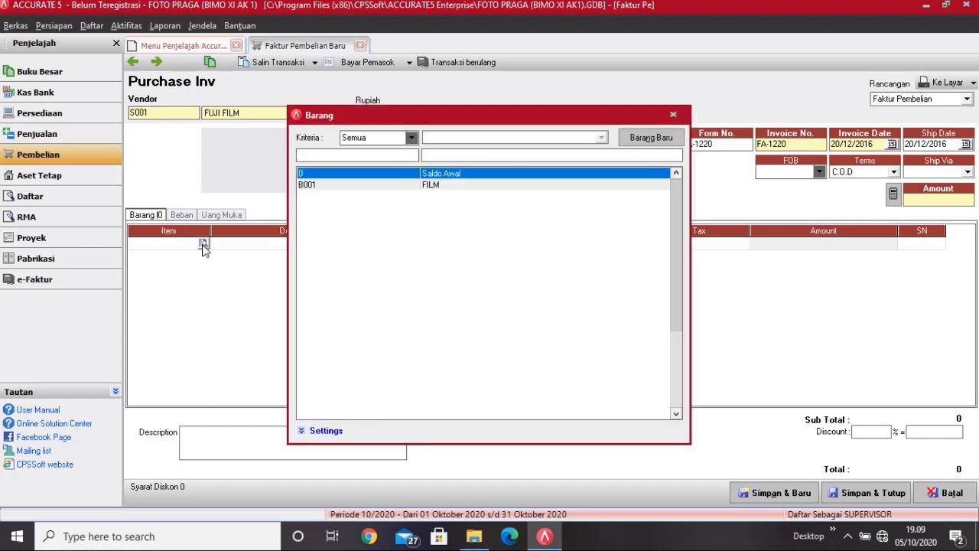
click(350, 189)
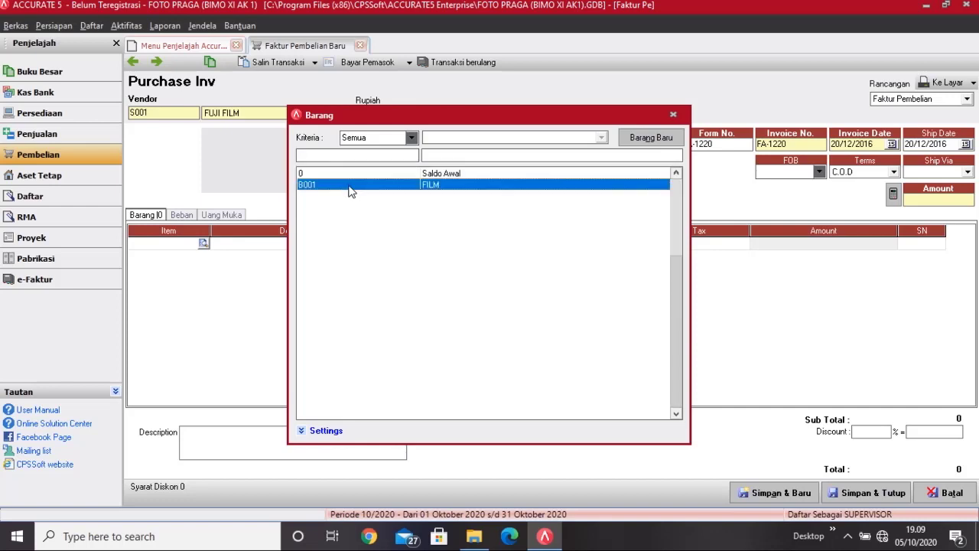
double_click(350, 189)
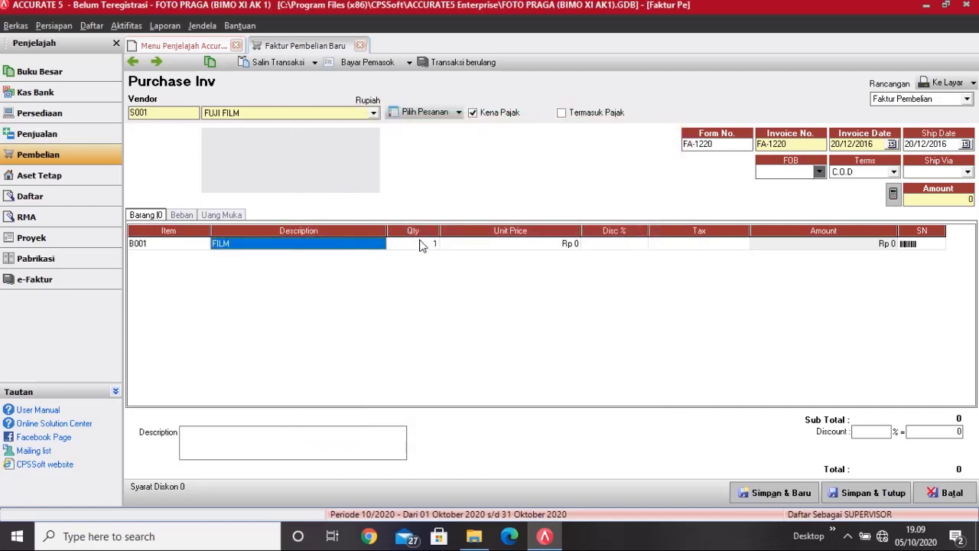
click(420, 244)
text(4)
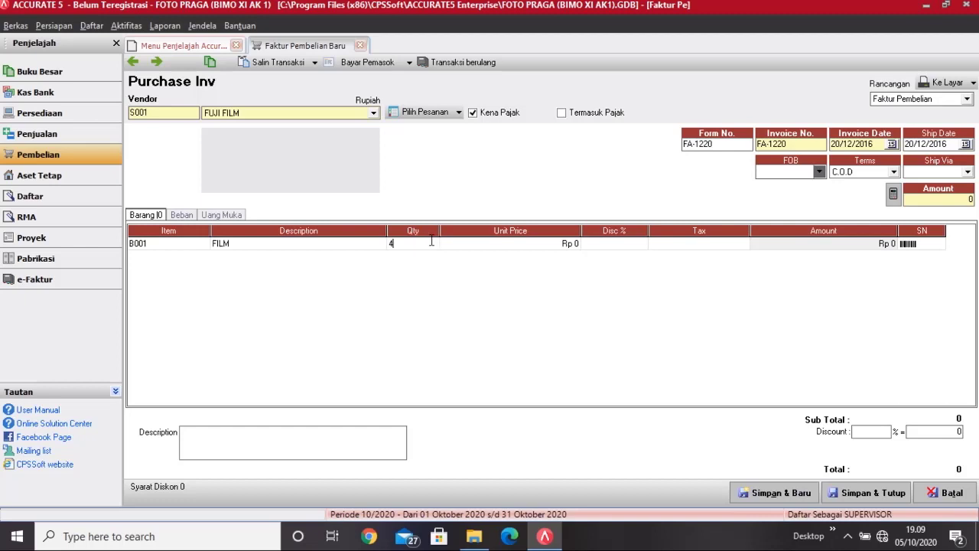
click(468, 251)
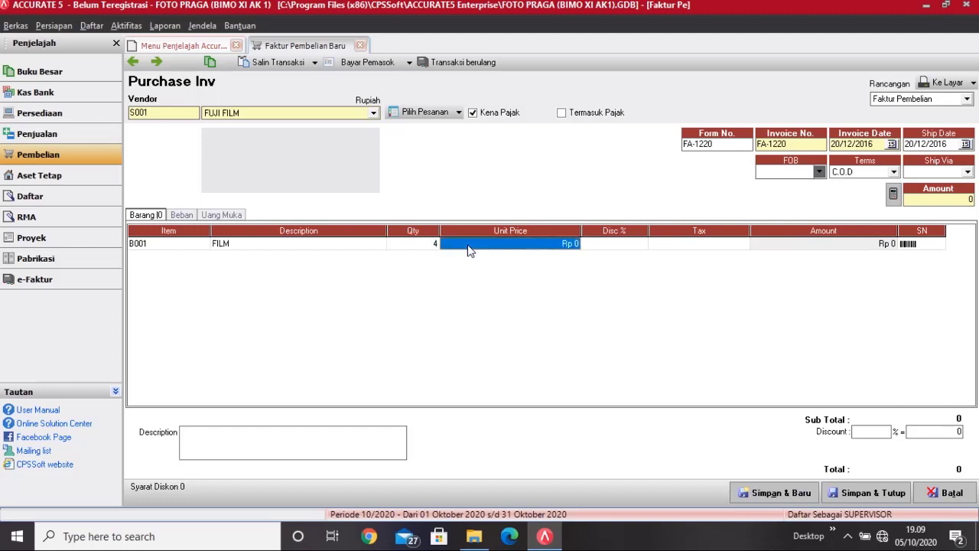
text(50000)
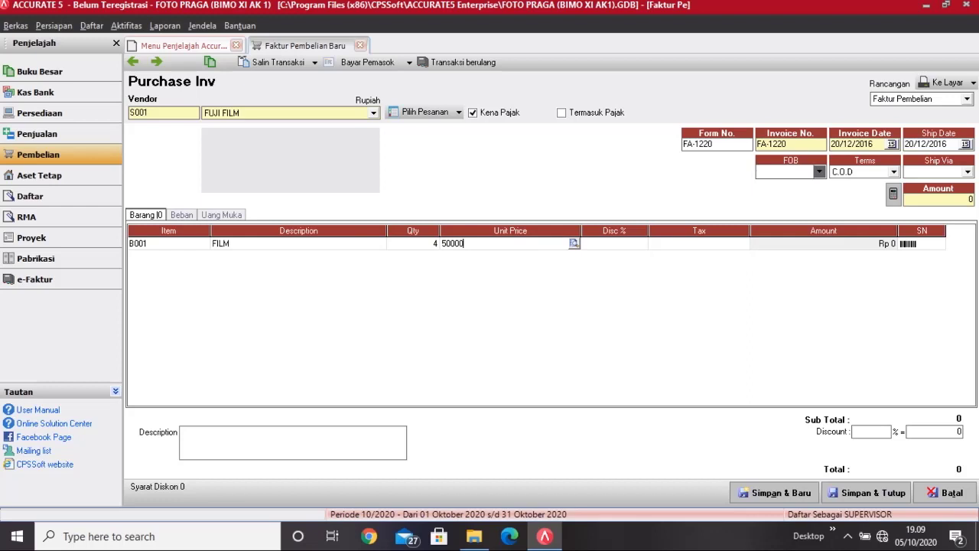
key(Tab)
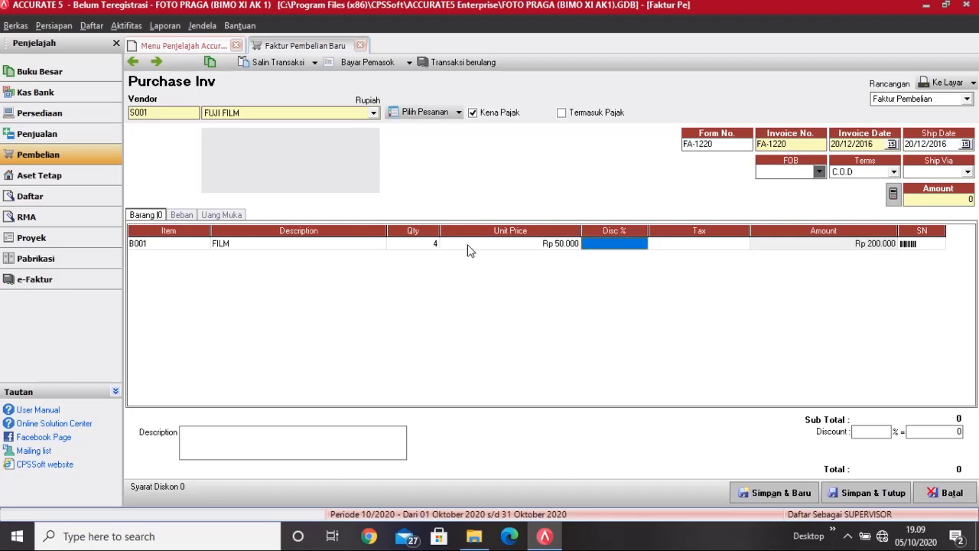
key(Tab)
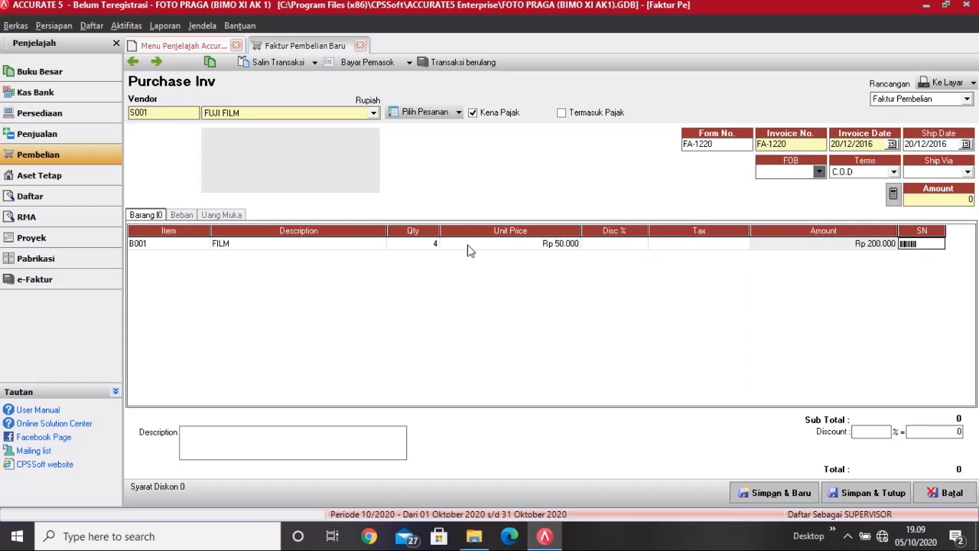
key(Tab)
click(468, 245)
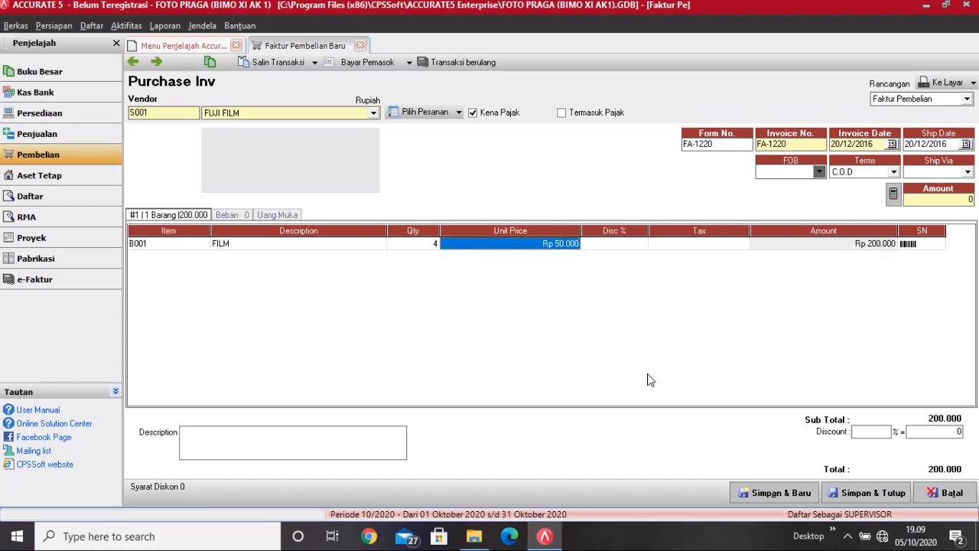
- Enter "Pembeliaan Tunai" as the purchase invoice's description, and save and close the invoice
click(354, 434)
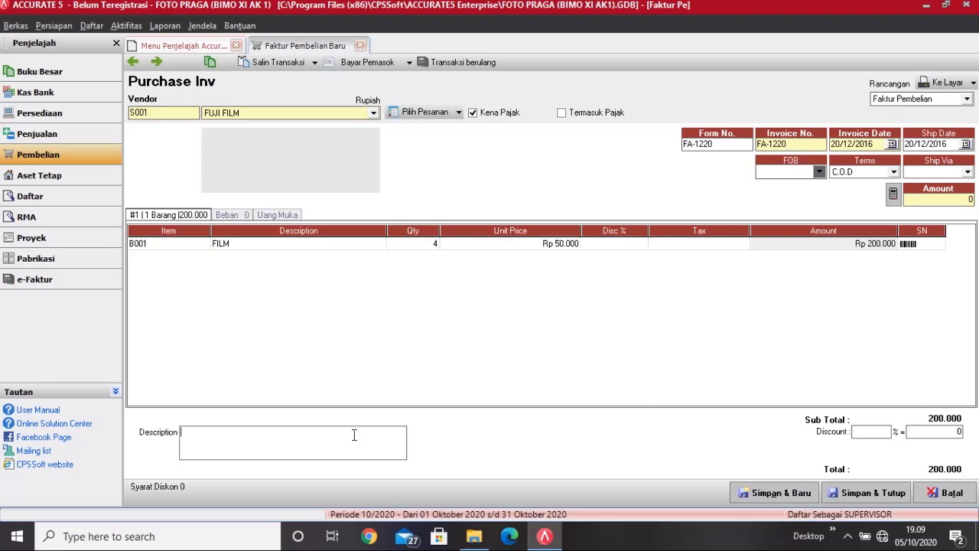
text(Pembeliaan Tunai)
click(863, 494)
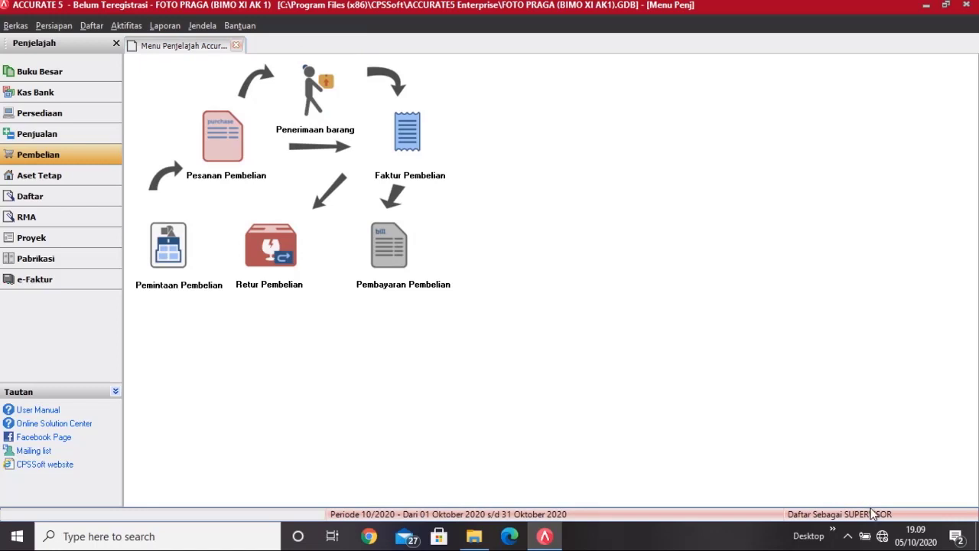
- Start a purchase payment to vendor FUJI FILM with the memo "pembelian tunai"
click(393, 257)
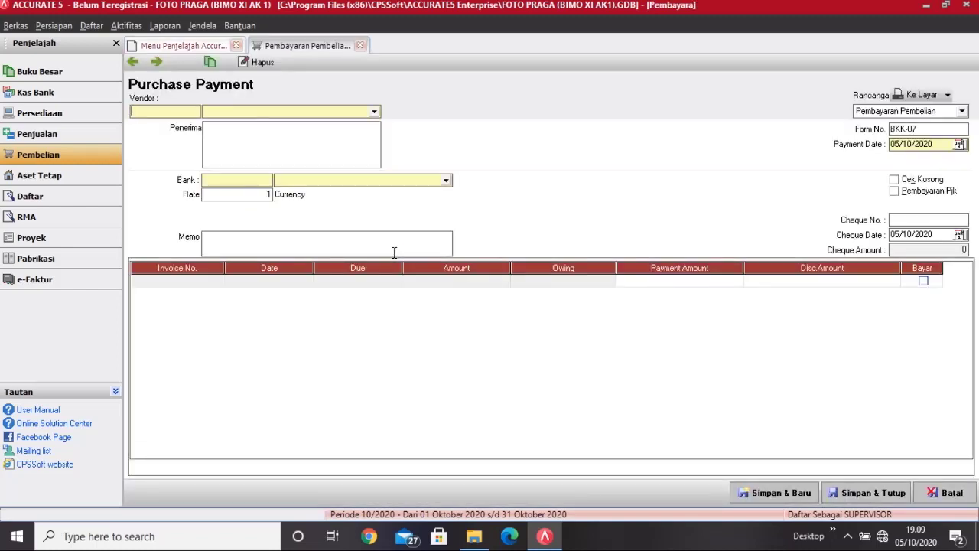
click(375, 111)
click(296, 126)
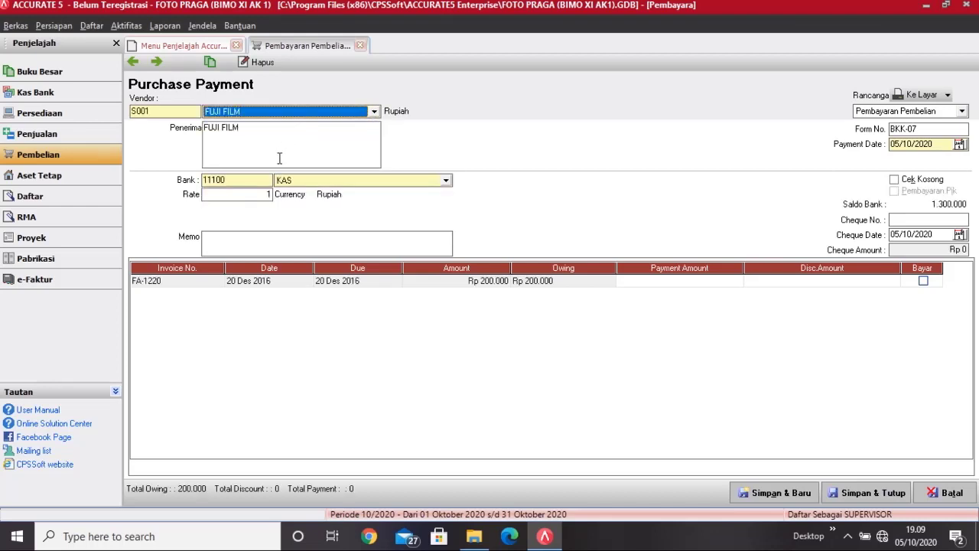
click(238, 243)
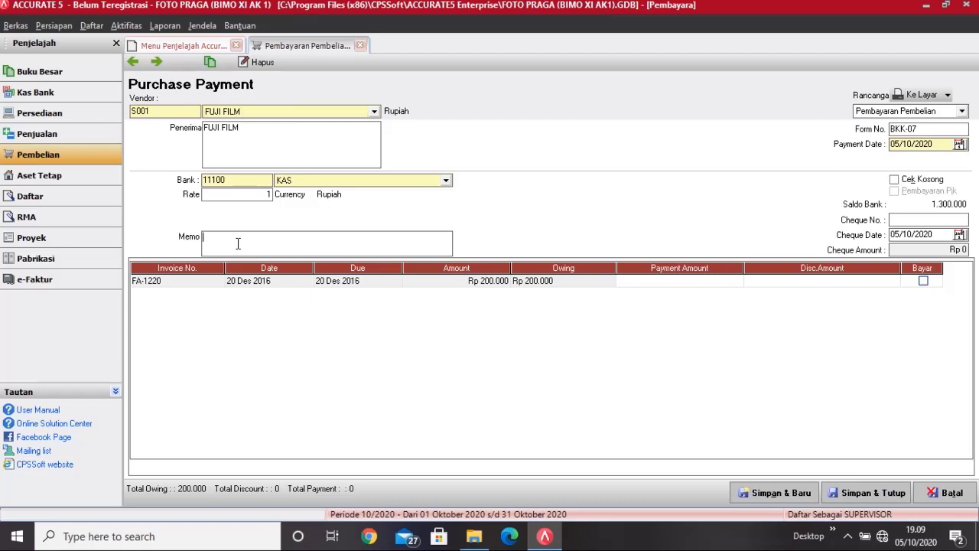
text(pembelian tunai)
- Set the purchase payment's form number to FA-1220 and its payment date to 20/12/2016
click(923, 129)
key(BackSpace)
key(BackSpace)
key(BackSpace)
key(BackSpace)
key(BackSpace)
key(BackSpace)
text(FA-1220)
key(Tab)
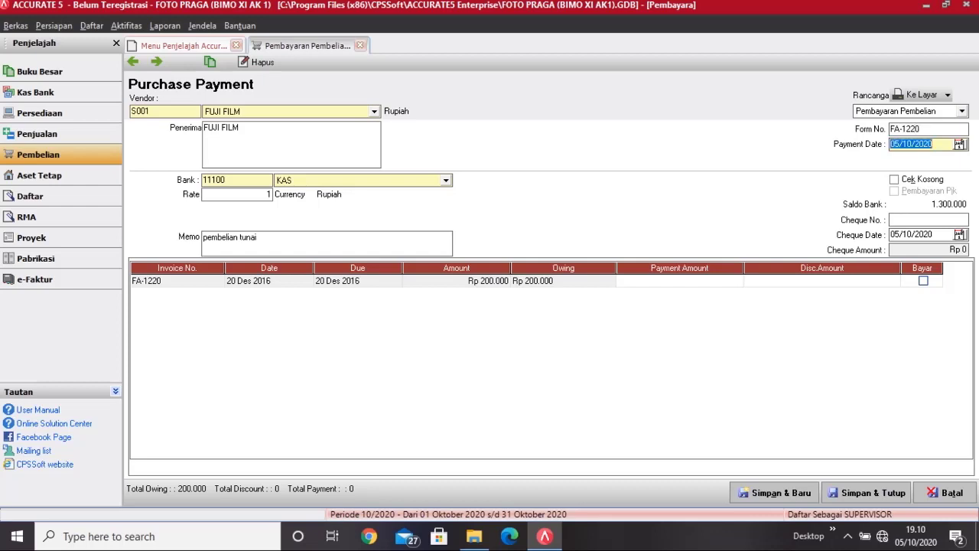
text(20/12/2016)
- Set the cheque date to 20/12/2016 and mark invoice FA-1220 for full payment
key(BackSpace)
key(BackSpace)
key(BackSpace)
key(BackSpace)
key(BackSpace)
key(BackSpace)
key(BackSpace)
key(BackSpace)
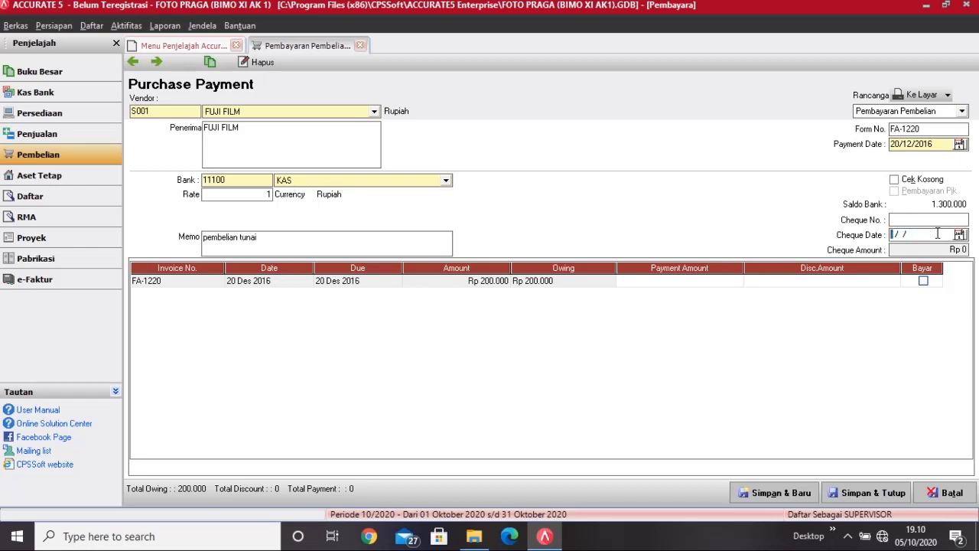
text(20122016)
click(922, 283)
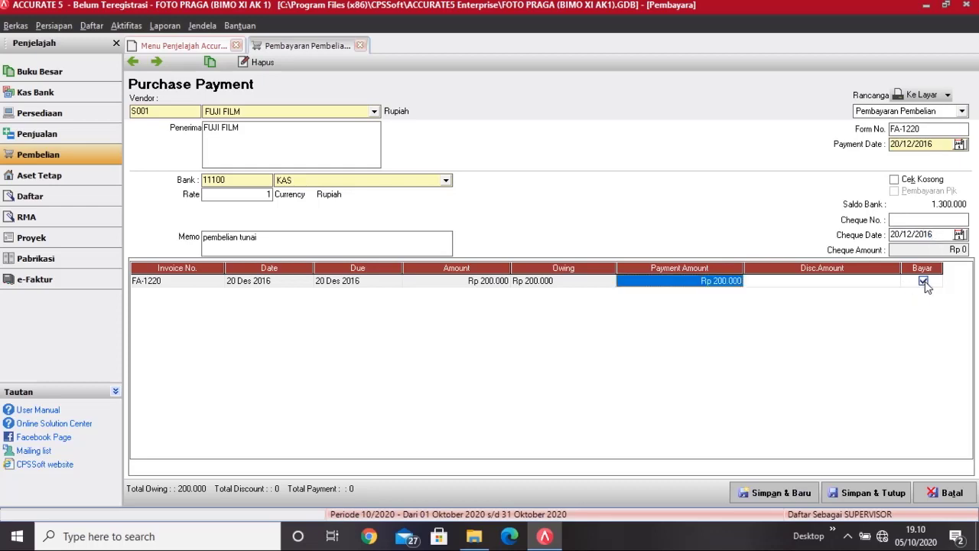
click(929, 250)
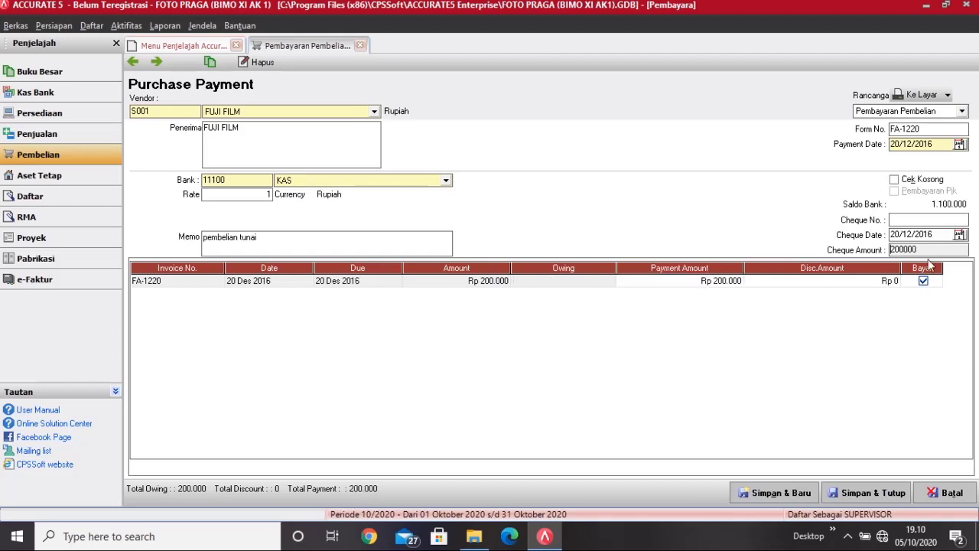
click(904, 342)
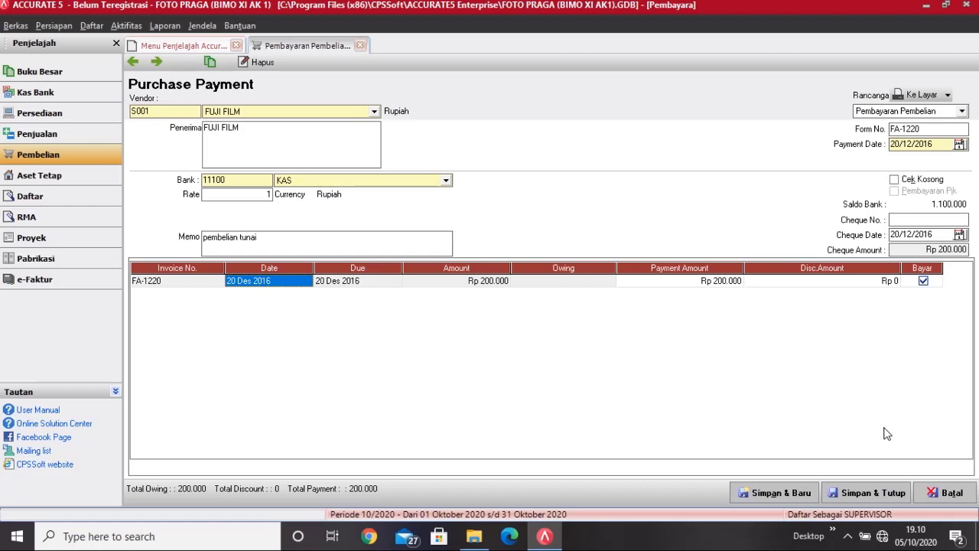
- Save and close the FUJI FILM purchase payment, and start a new cash and bank payment paid from KAS
click(863, 493)
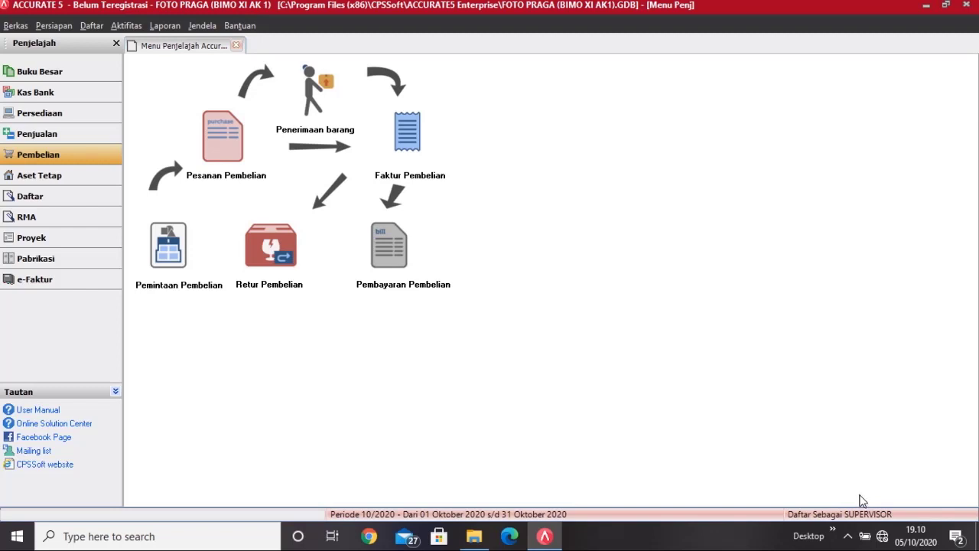
click(98, 92)
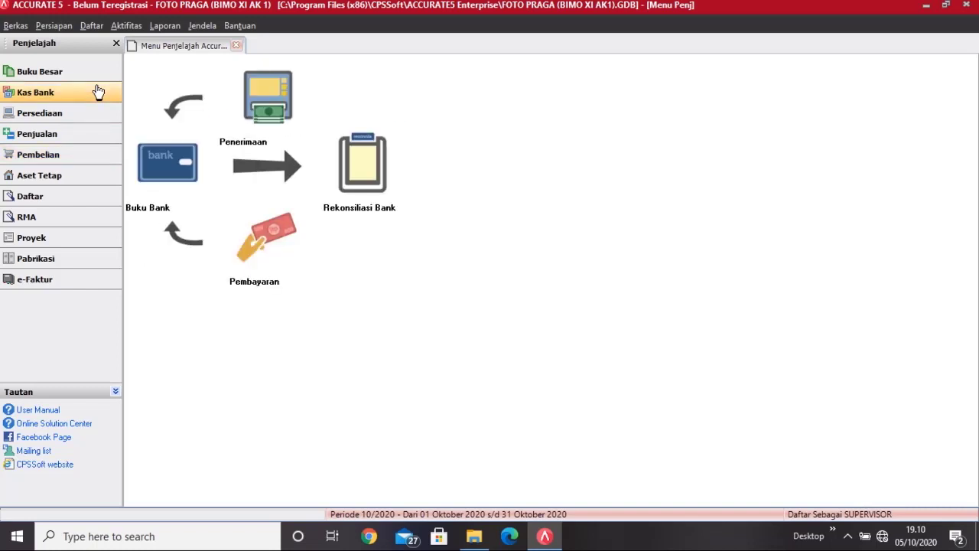
click(252, 236)
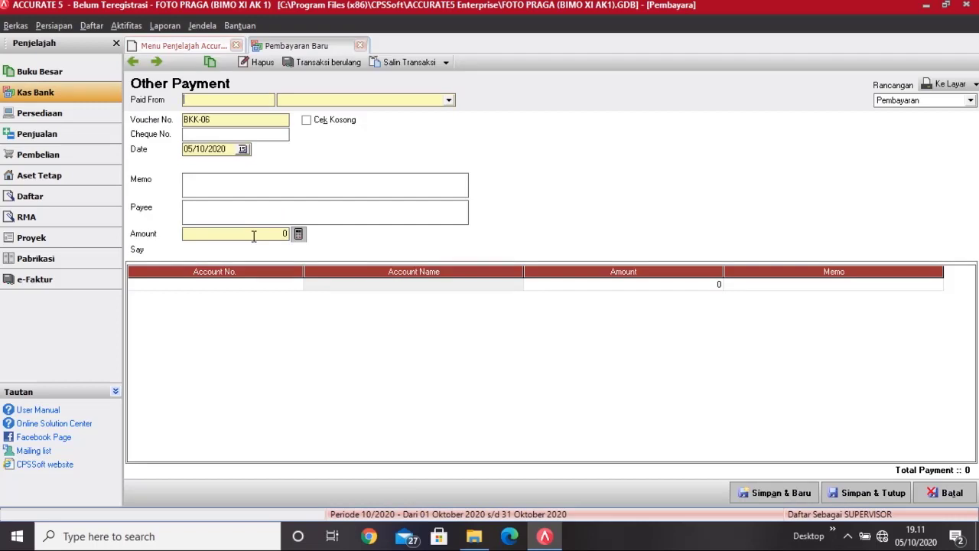
click(448, 101)
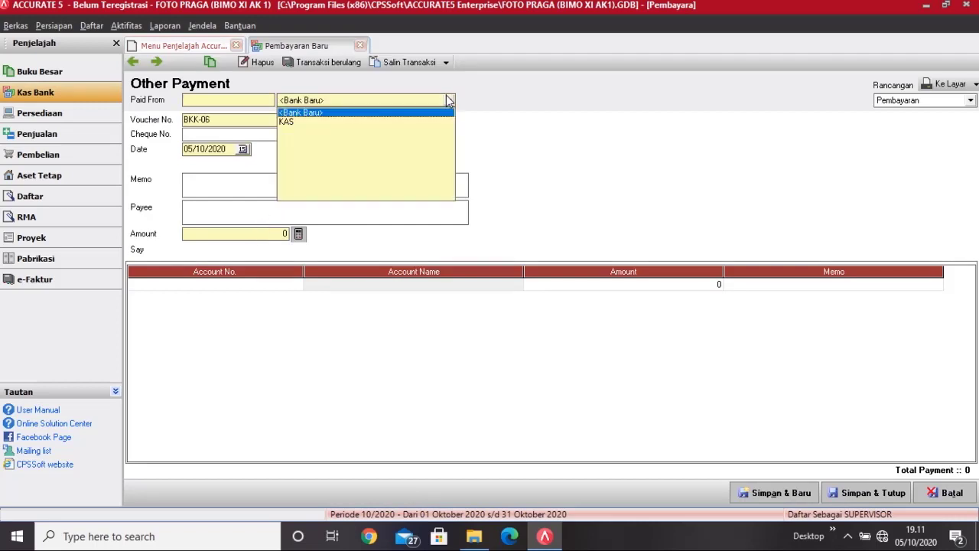
click(362, 122)
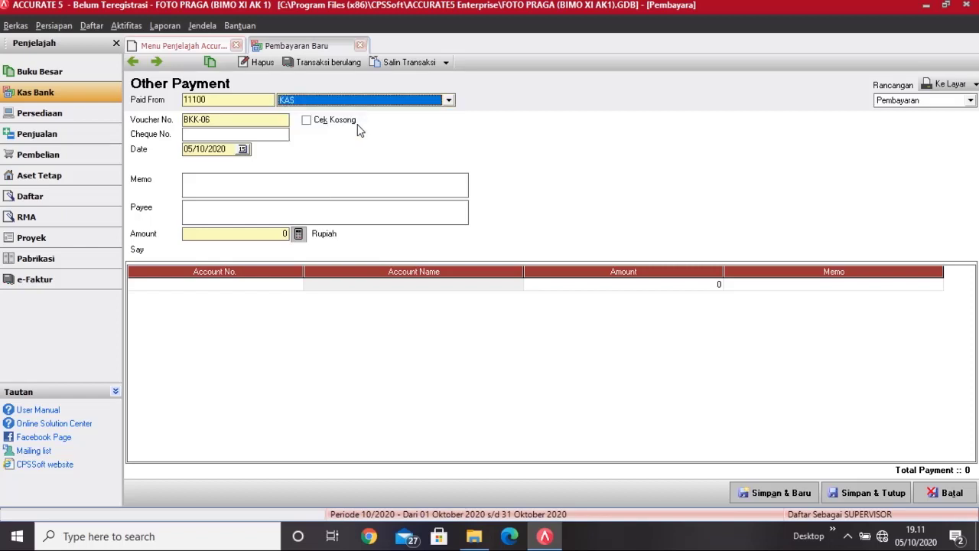
- Set the payment's voucher number to BKK-07 and its date to 20/12/2016
click(263, 123)
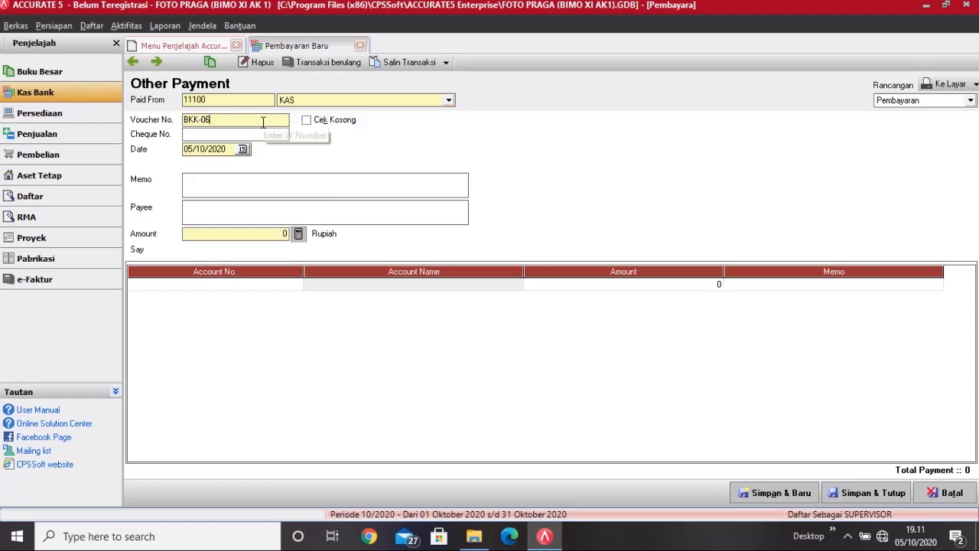
key(BackSpace)
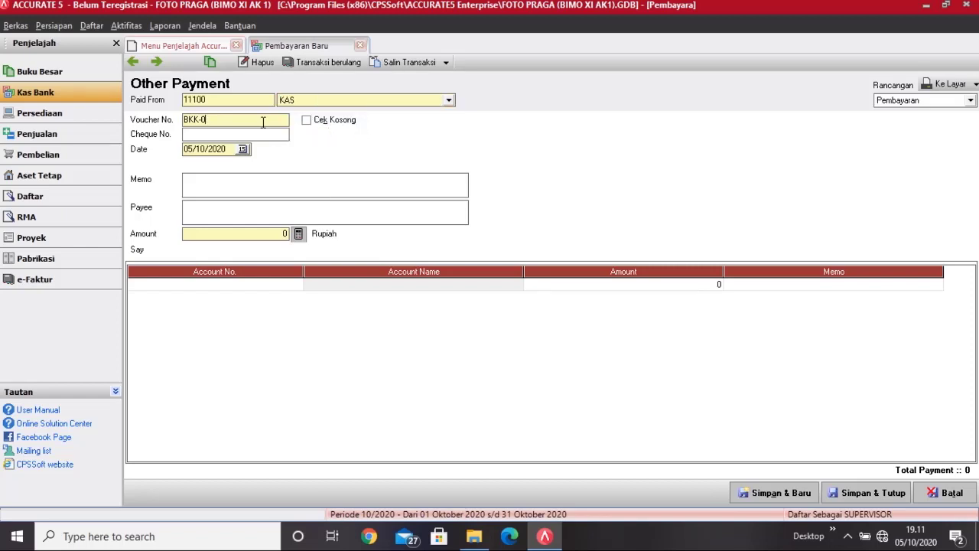
text(7)
key(Tab)
key(Tab)
key(Tab)
text(20/12/2016)
click(231, 188)
text(Pembayaran Bahan Baku)
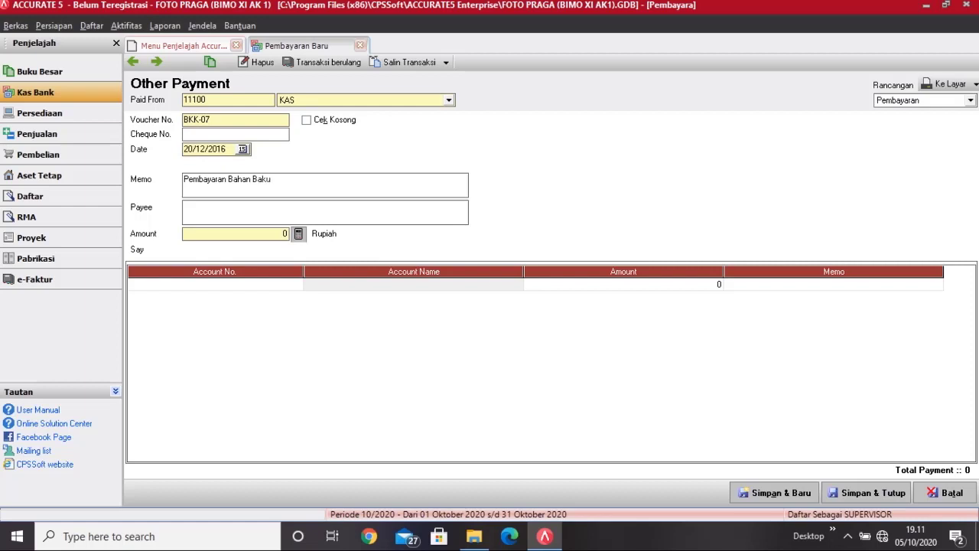
text( Pertamax Plus 12ltb)
key(BackSpace)
text(r @Rp 10.0000)
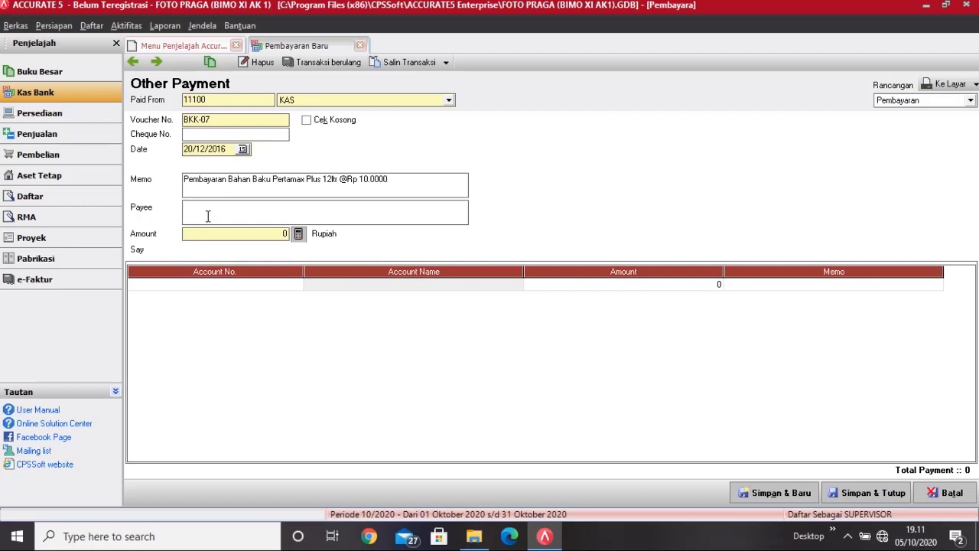
- Enter Pertamina as the payee and set the payment amount to 120000 Rupiah
text(Perta)
text(mina)
text(120000)
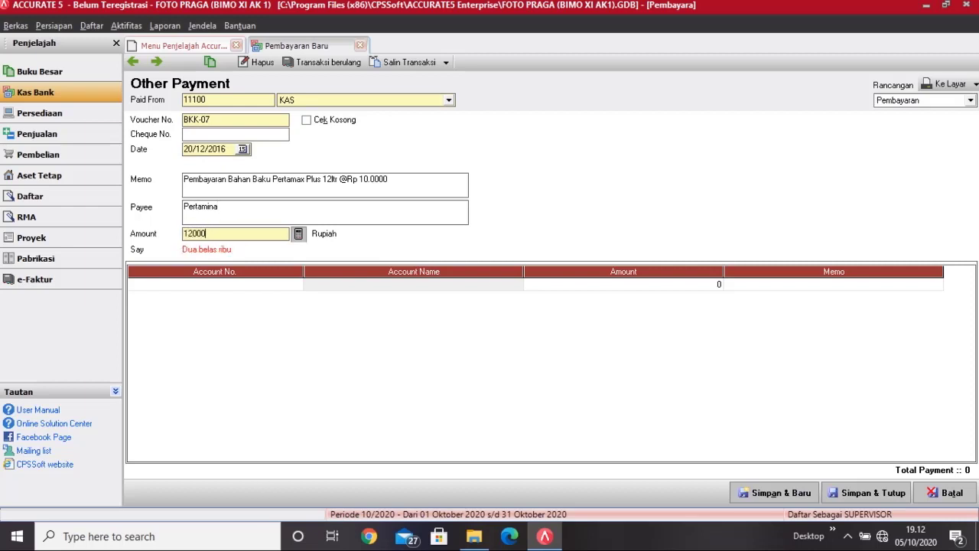
key(Tab)
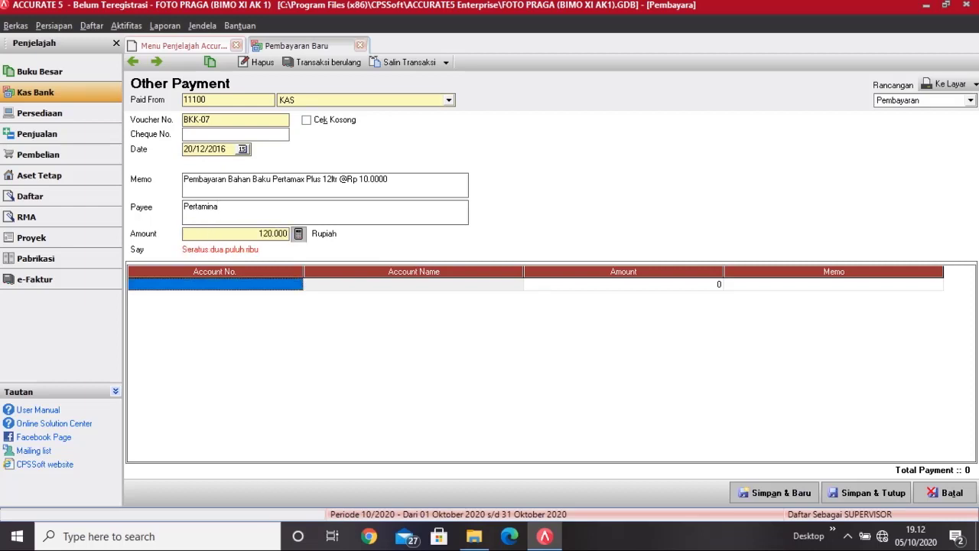
- Allocate the payment to expense account 61800 BEBAN LAIN-LAIN, and save and close it
click(247, 287)
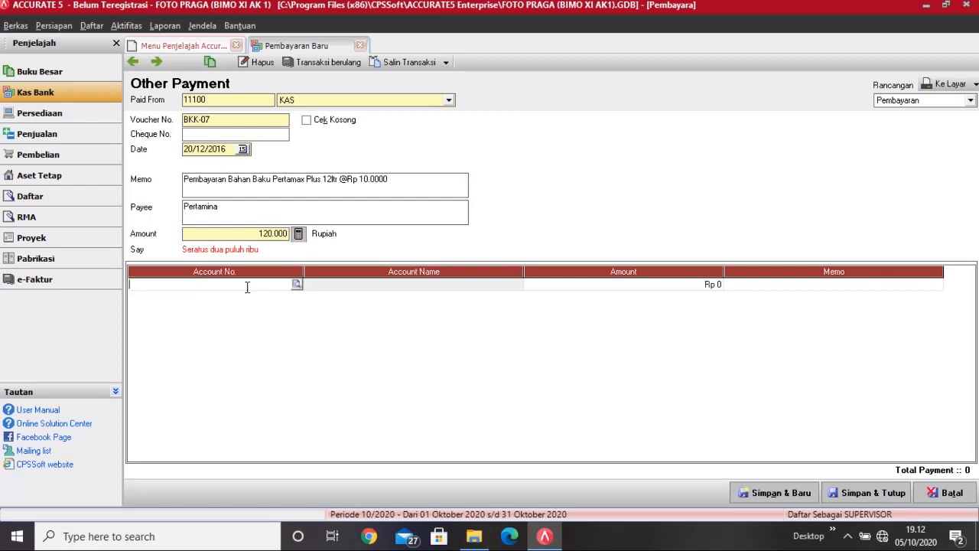
click(297, 285)
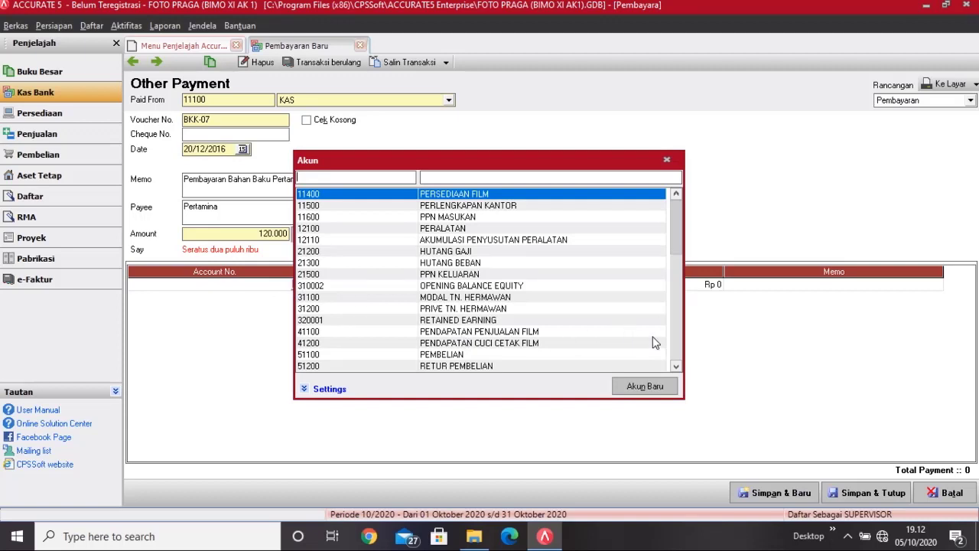
scroll(672, 336, down, 10)
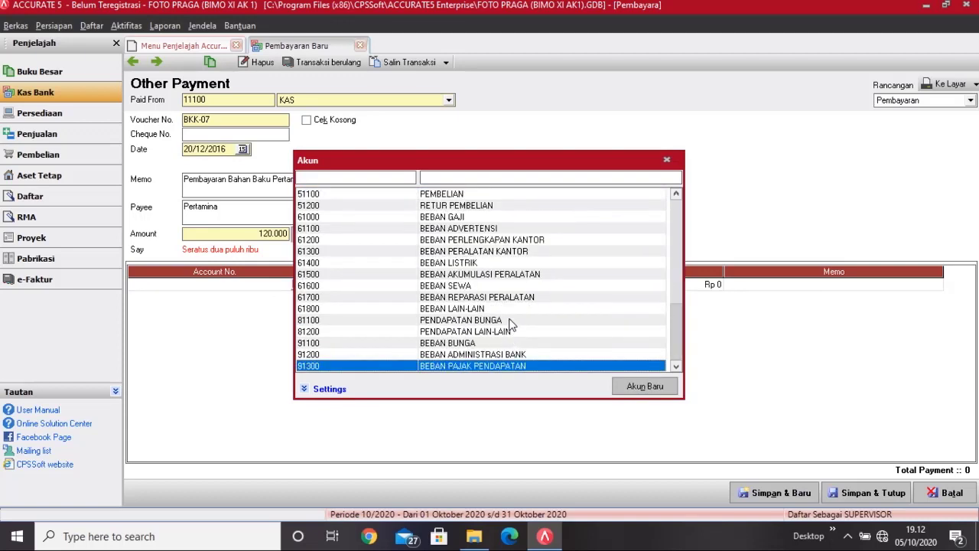
double_click(506, 309)
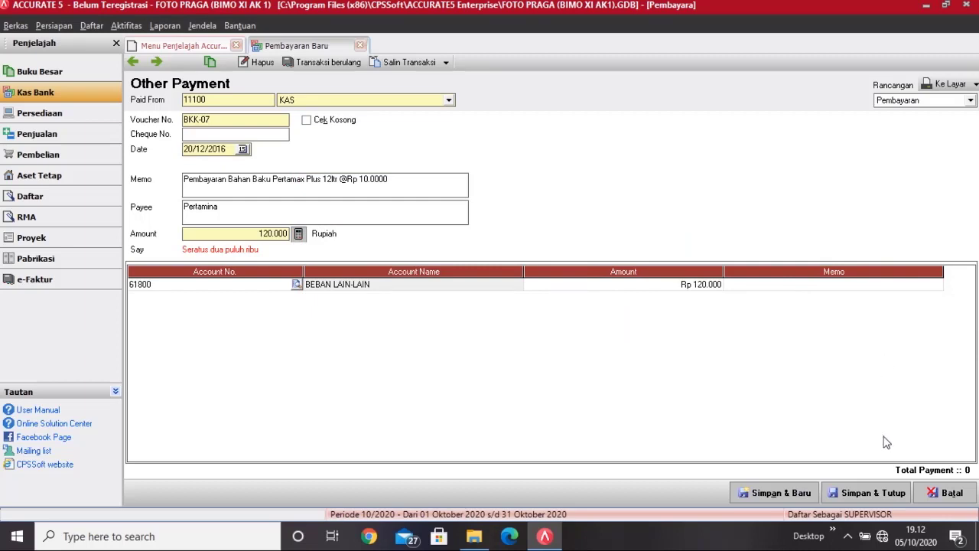
click(875, 493)
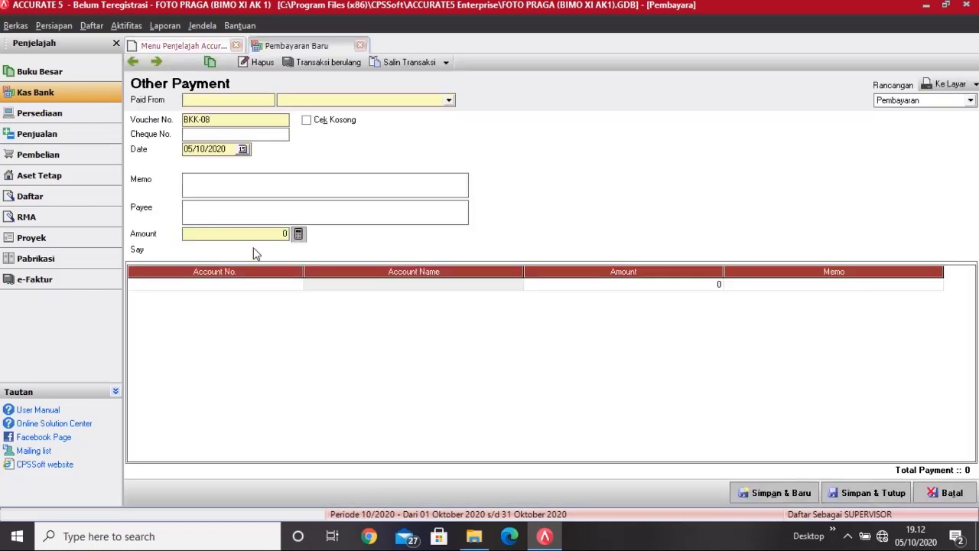
- Set the new payment BKK-08 to be paid from KAS and date it 21/12/2016
click(449, 100)
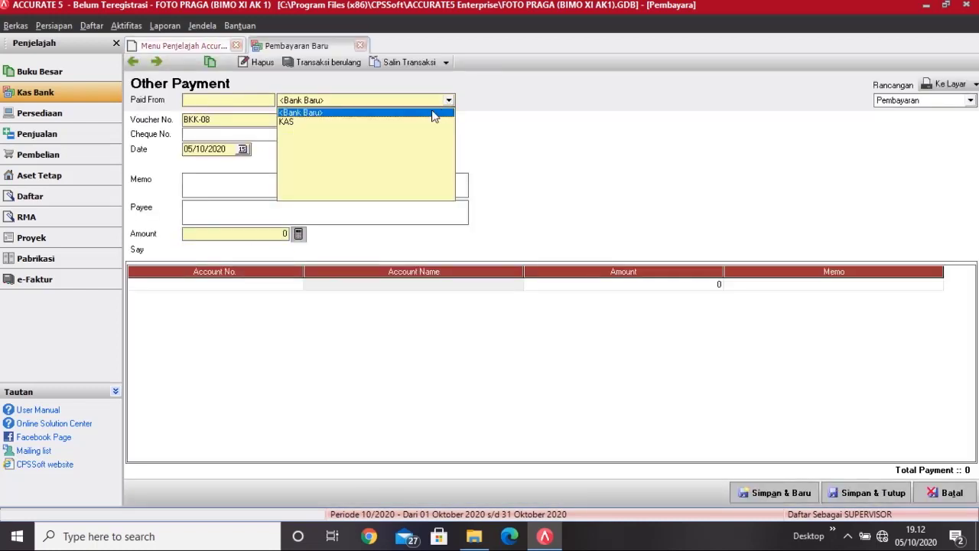
click(358, 122)
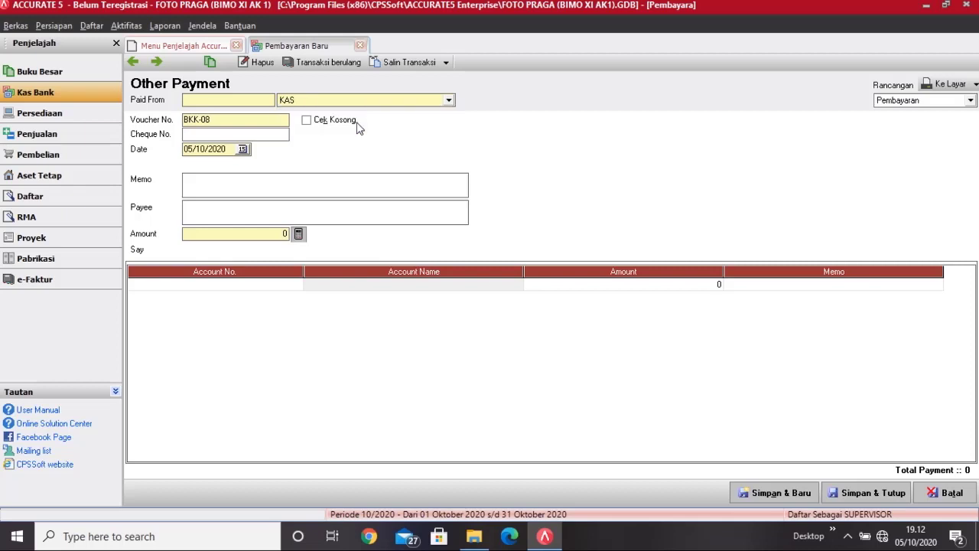
click(248, 123)
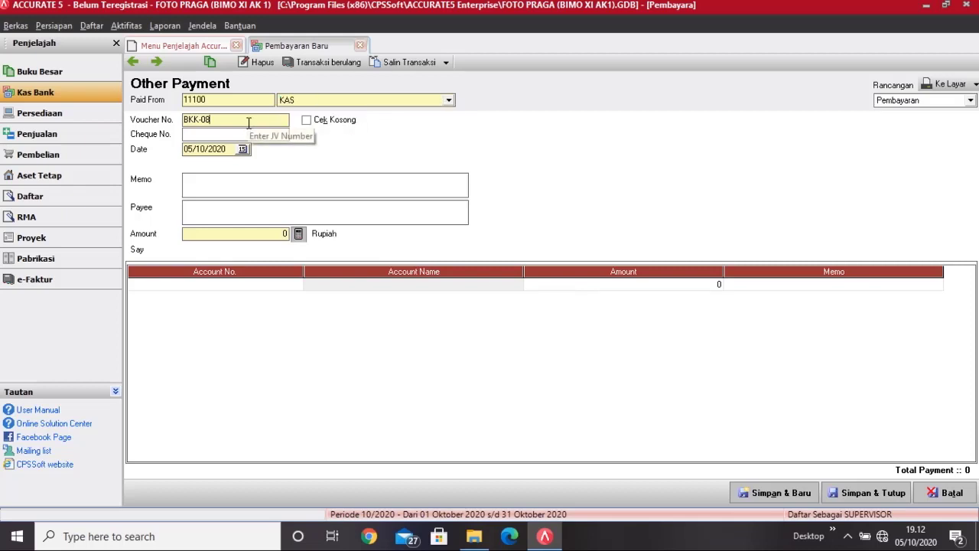
key(Tab)
key(Tab)
key(Tab)
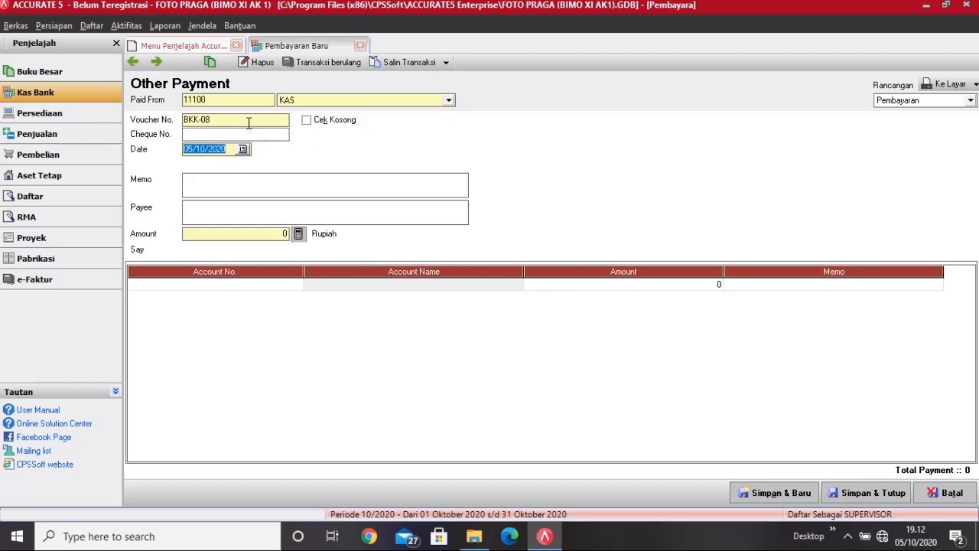
text(21/12/2016)
- Enter the payment memo "pembayaran iklan pada harian SINDO"
click(234, 180)
text(pem)
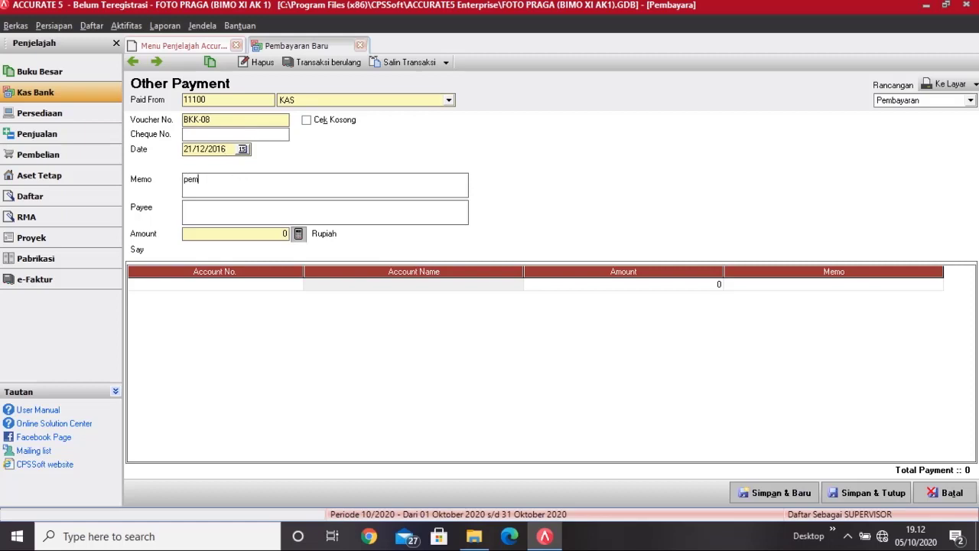
text(bayaran iklan pada harian SINDO)
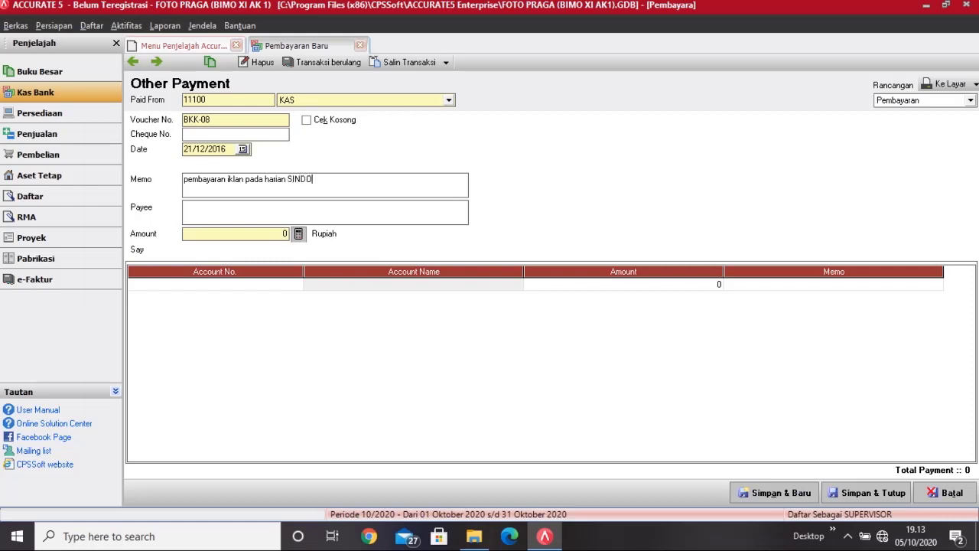
- Enter Harian SINDO as the payee and set the payment amount to 20000 Rupiah
click(221, 217)
text(Harian SINDO)
click(230, 233)
text(20000)
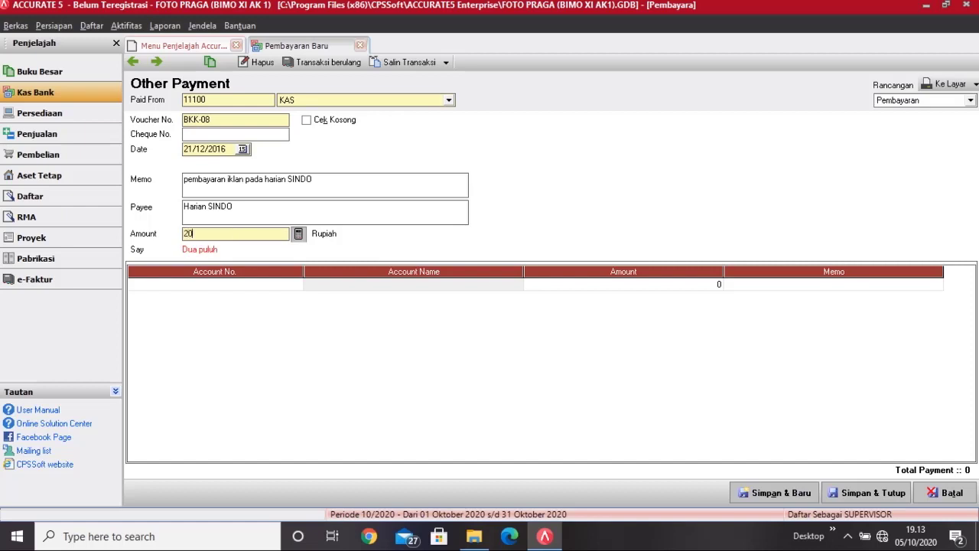
- Allocate the advertising payment to account 61100 BEBAN ADVERTENSI, and save and close it
click(248, 282)
click(297, 284)
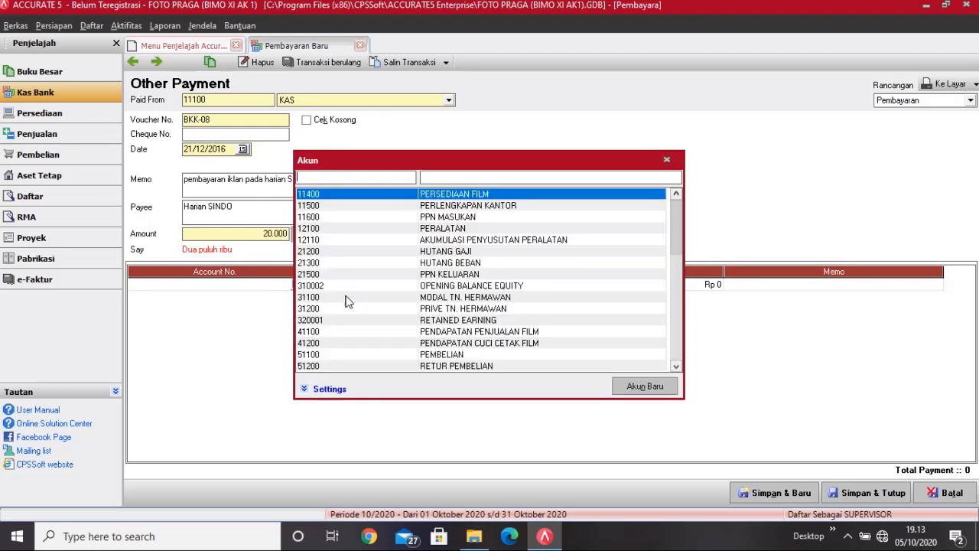
click(673, 321)
click(675, 339)
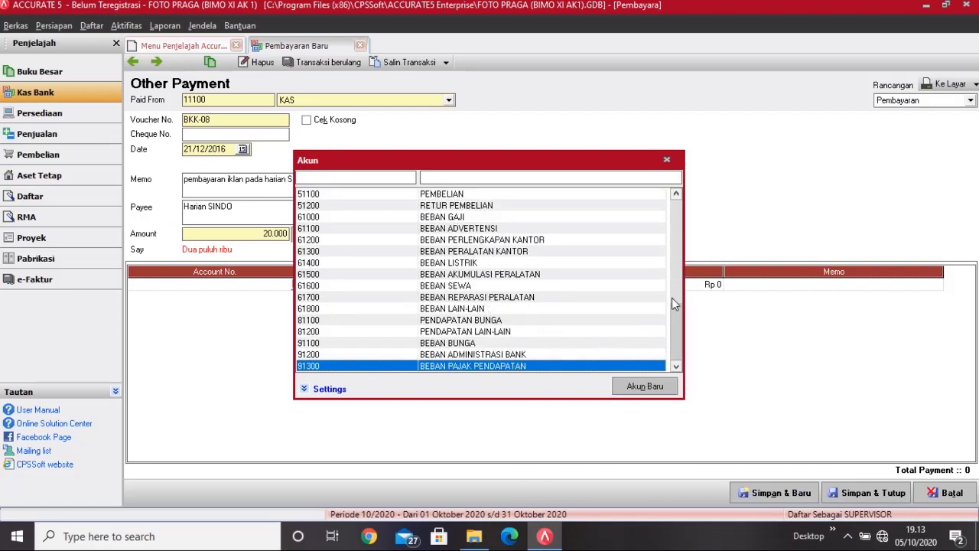
click(677, 195)
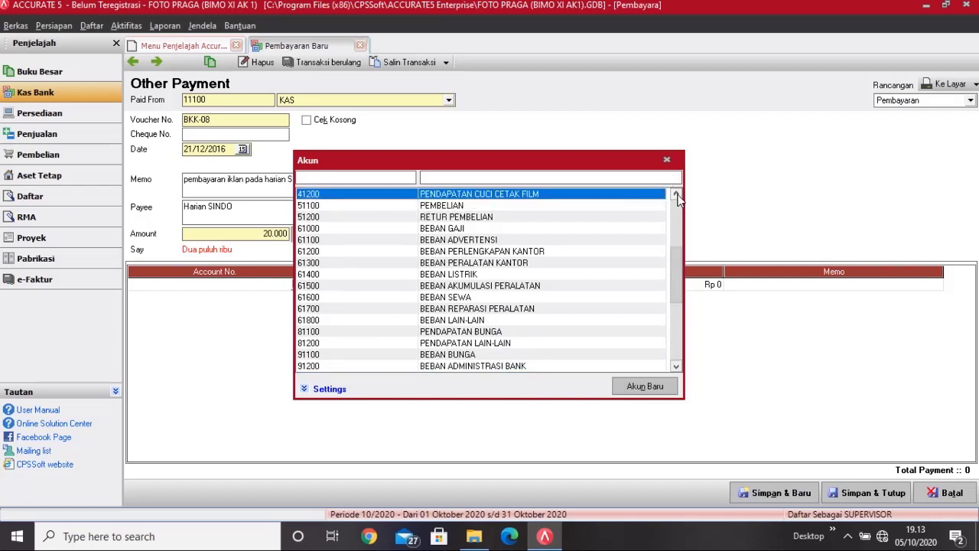
click(676, 195)
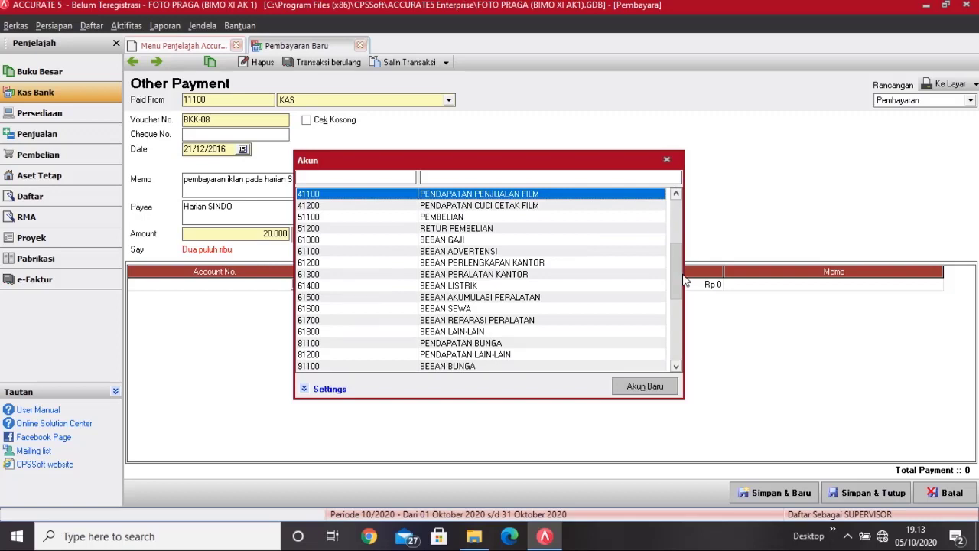
click(674, 317)
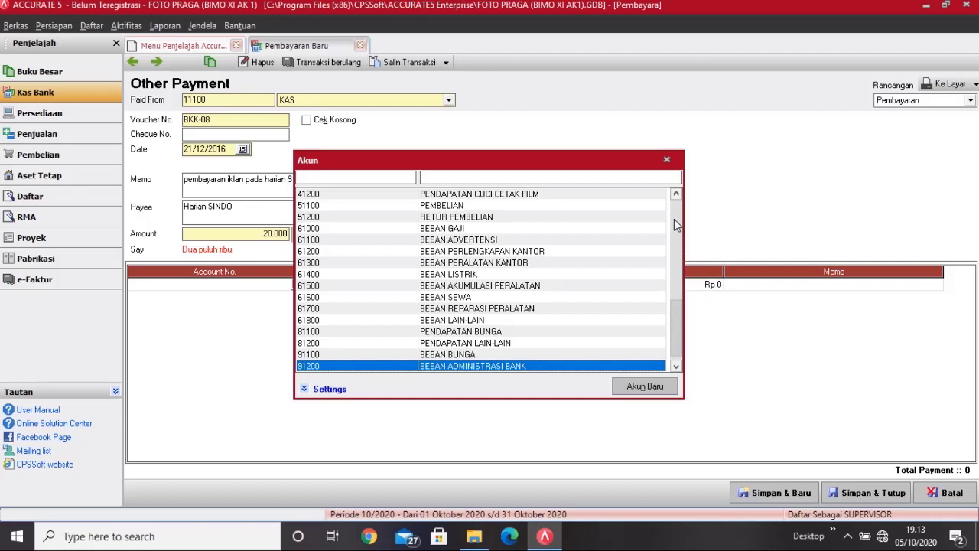
click(675, 260)
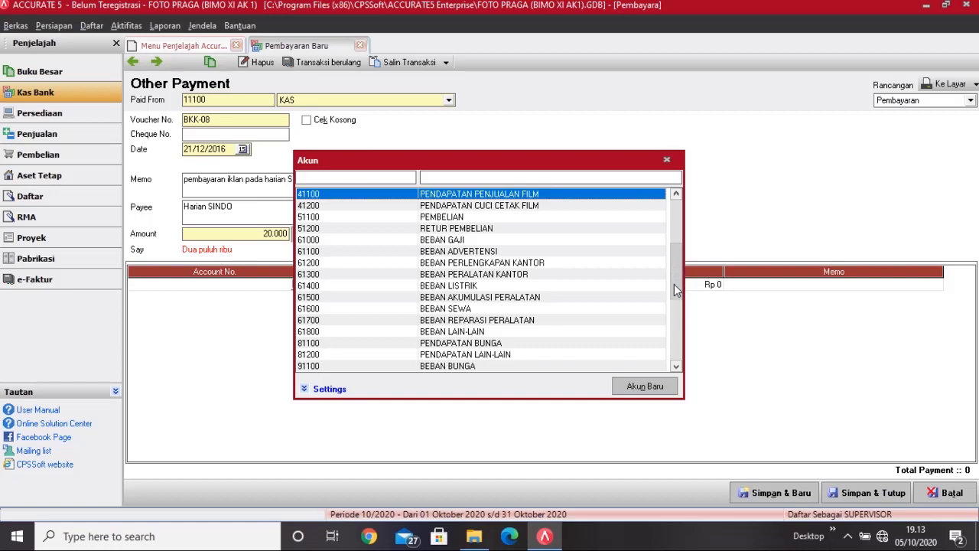
double_click(467, 255)
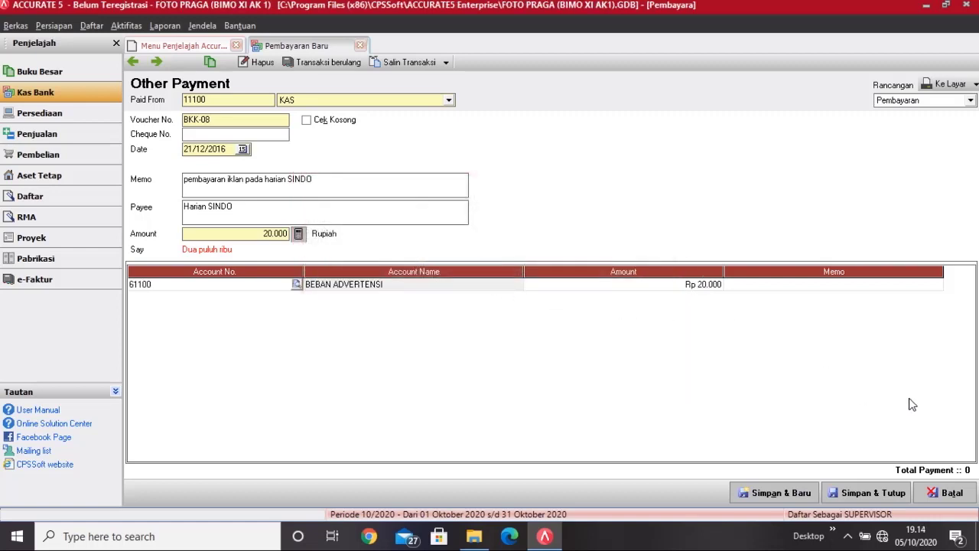
click(867, 493)
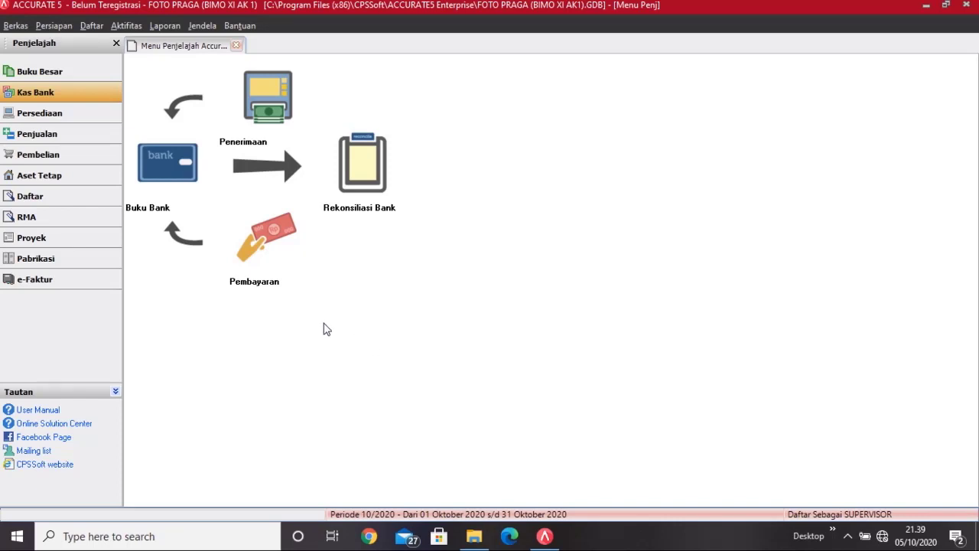
- Start a new sales invoice for the customer RAHWAL STUDIO
click(69, 141)
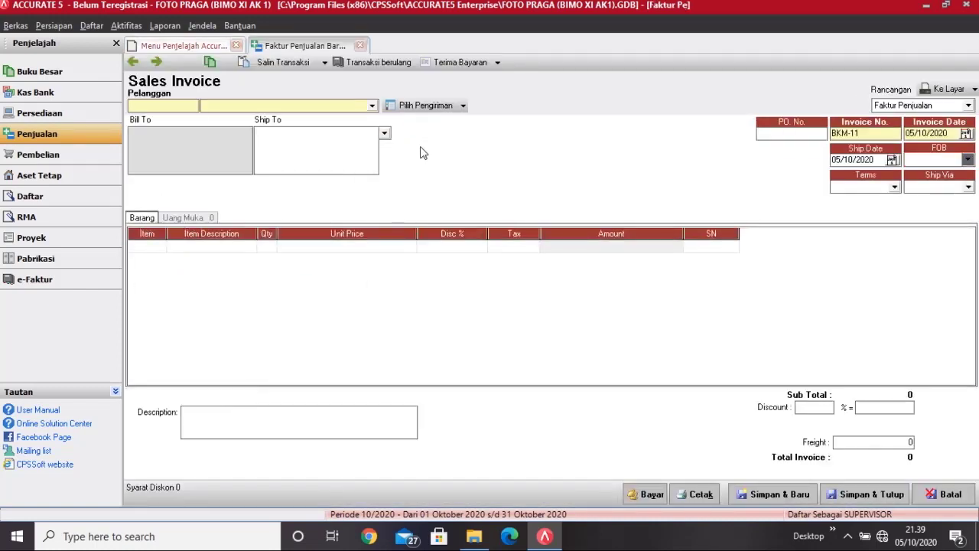
click(372, 104)
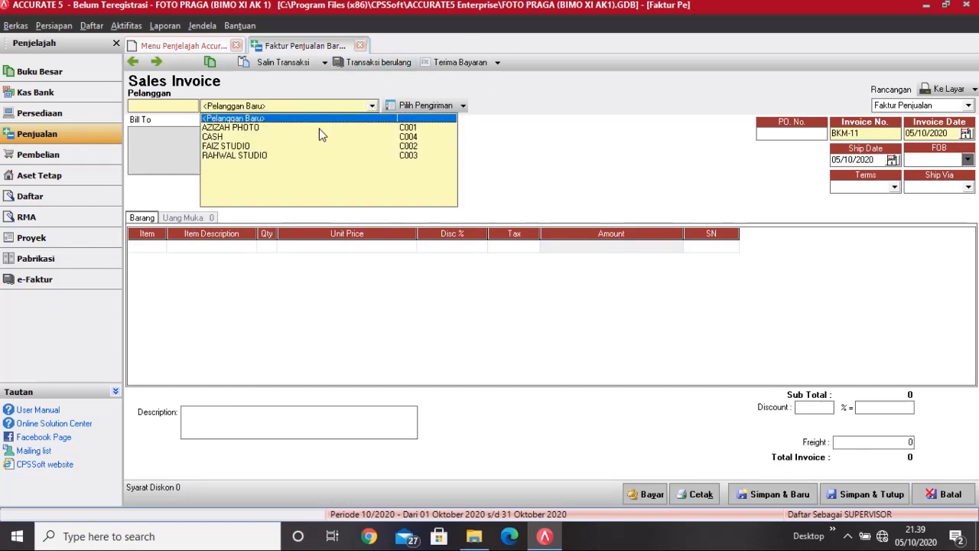
click(247, 156)
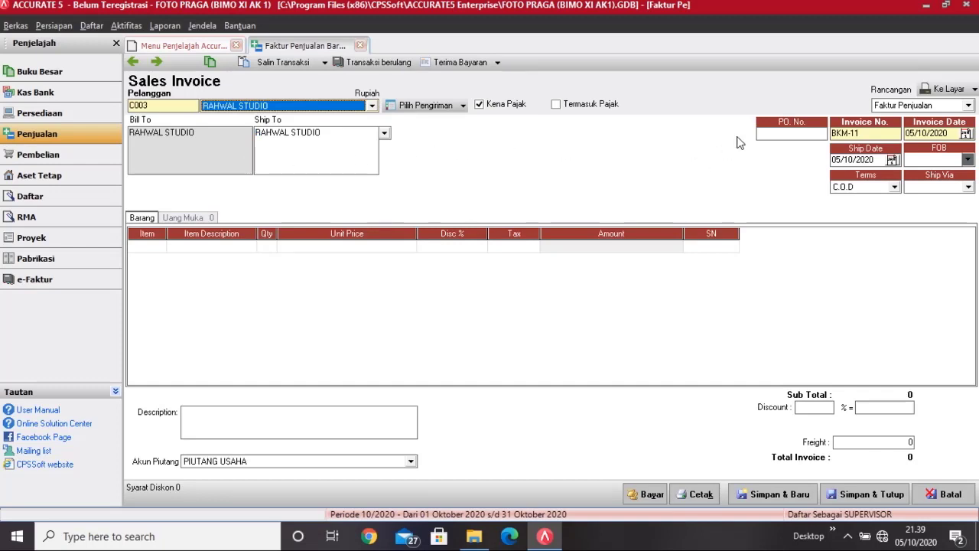
- Enter BKM-11 as the PO number of the sales invoice
click(765, 132)
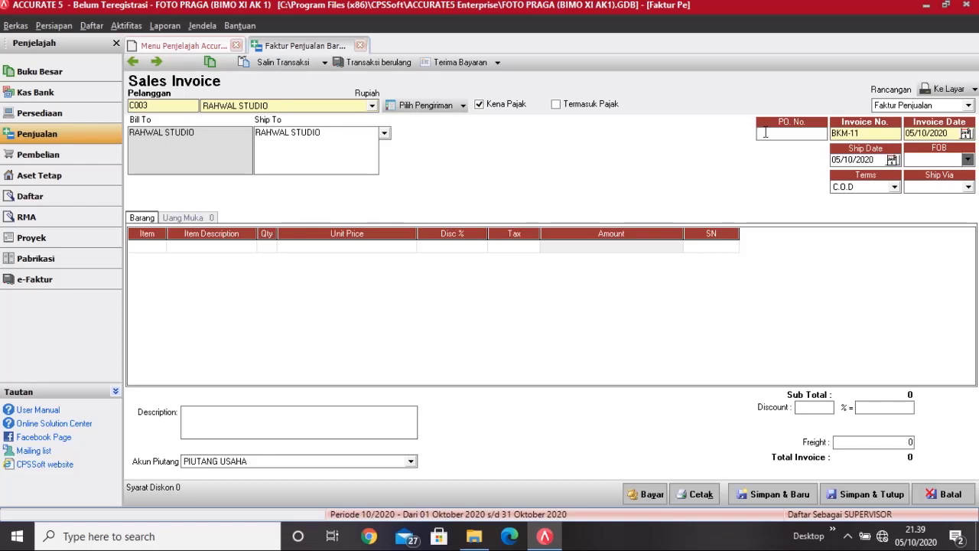
text(BKM--11)
key(Tab)
click(779, 133)
key(BackSpace)
key(Tab)
key(Tab)
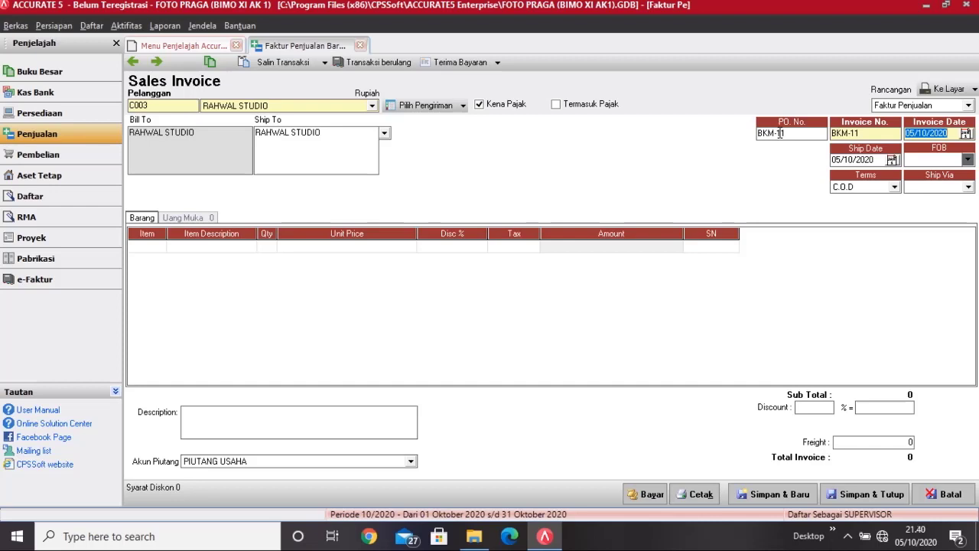
- Set both the invoice date and the ship date to 21/12/2016
text(21/12/2016)
key(Tab)
text(21/12/2)
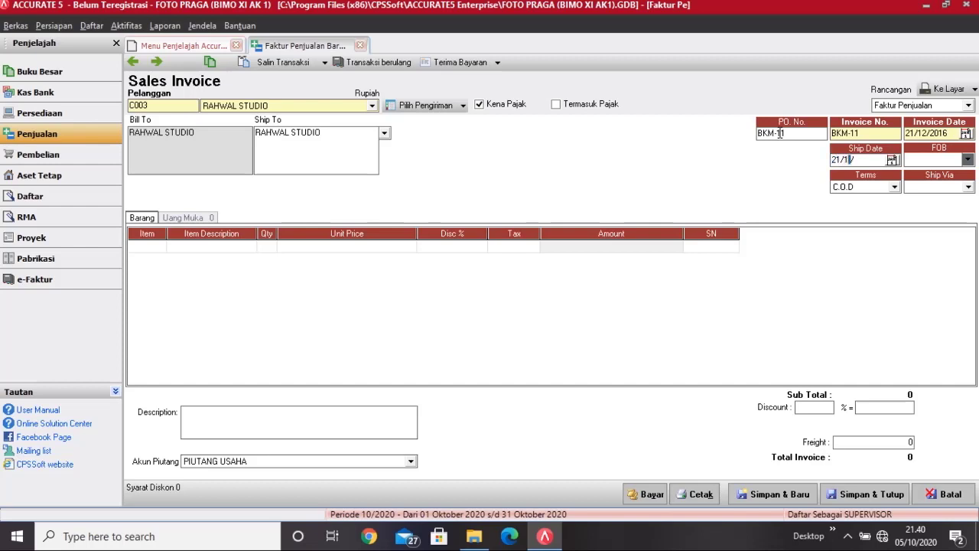
text(016)
- Add item B001 FILM to the invoice with a quantity of 7 and a unit price of 60000
click(157, 248)
click(160, 245)
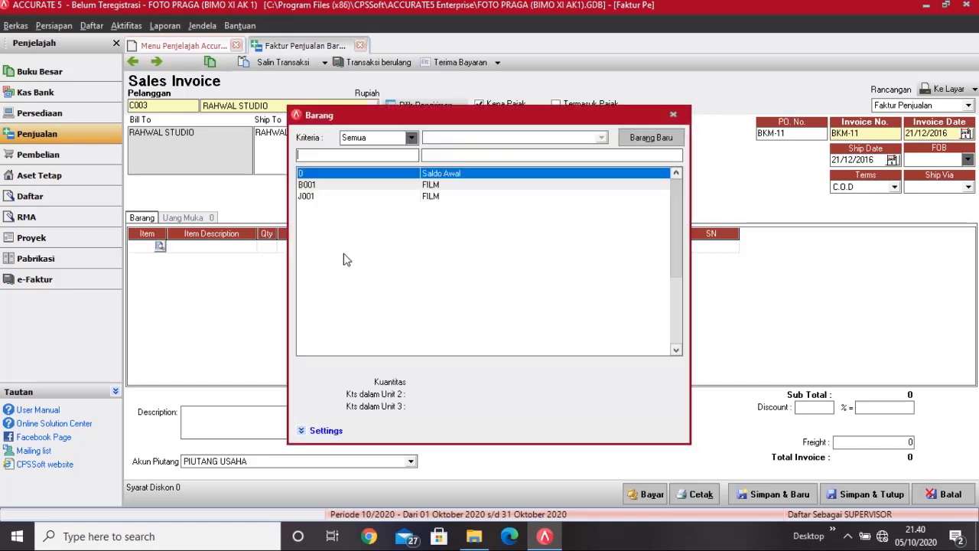
click(395, 190)
double_click(396, 190)
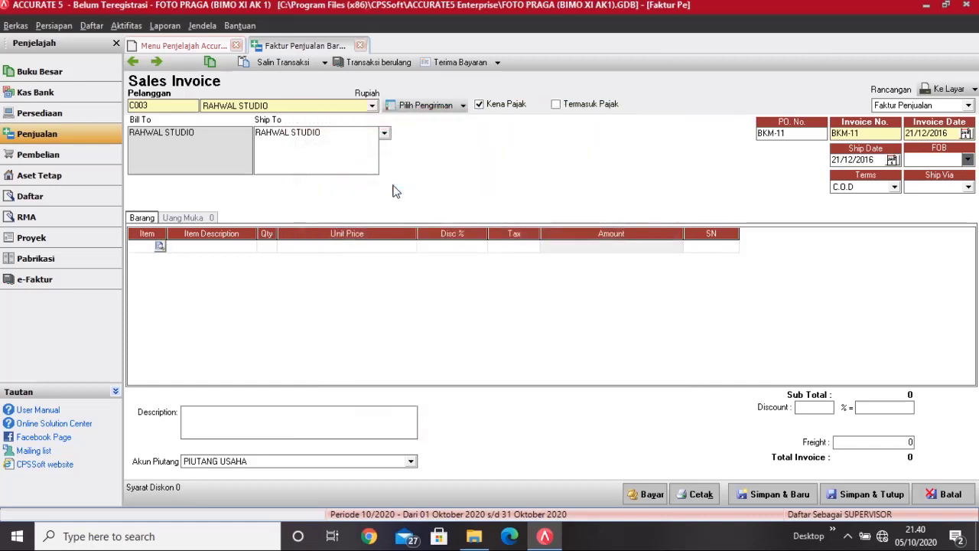
click(269, 246)
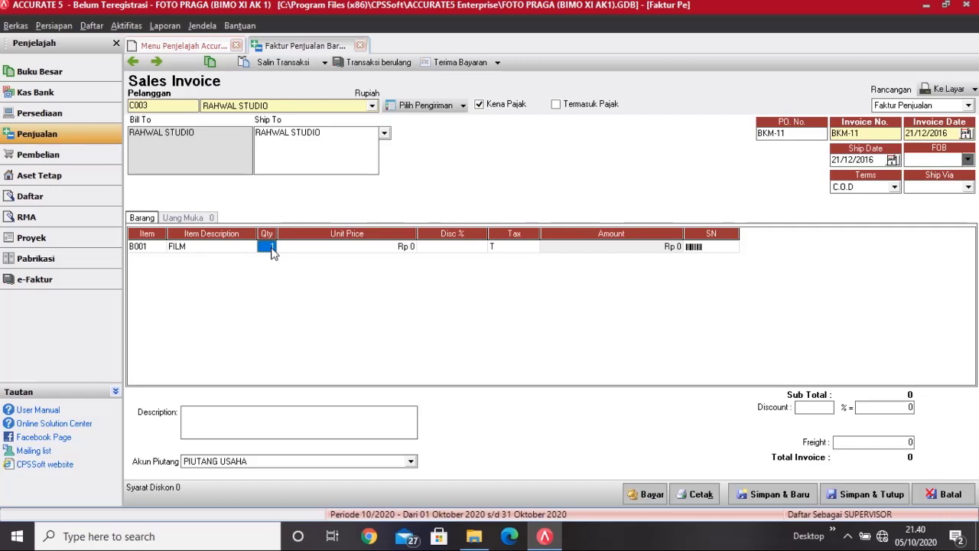
text(7)
key(Tab)
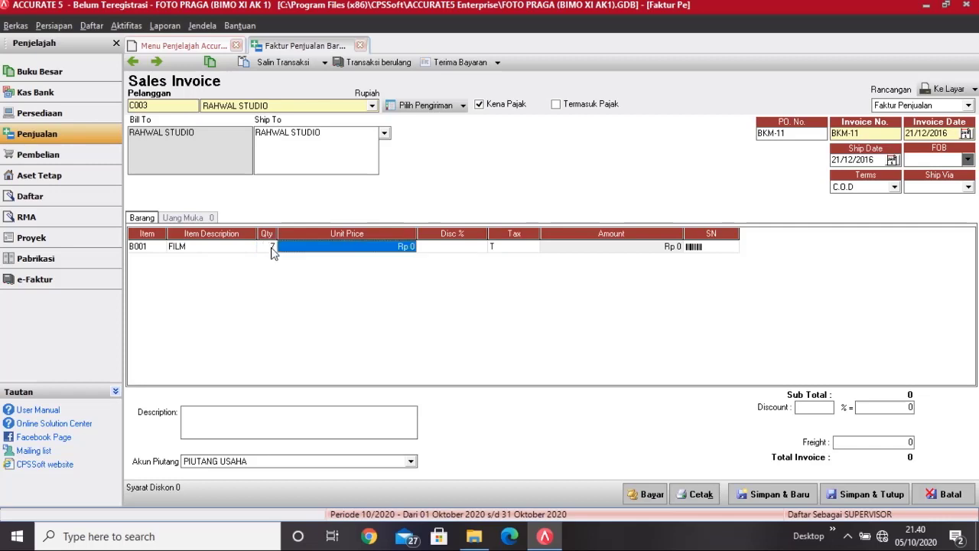
text(60000)
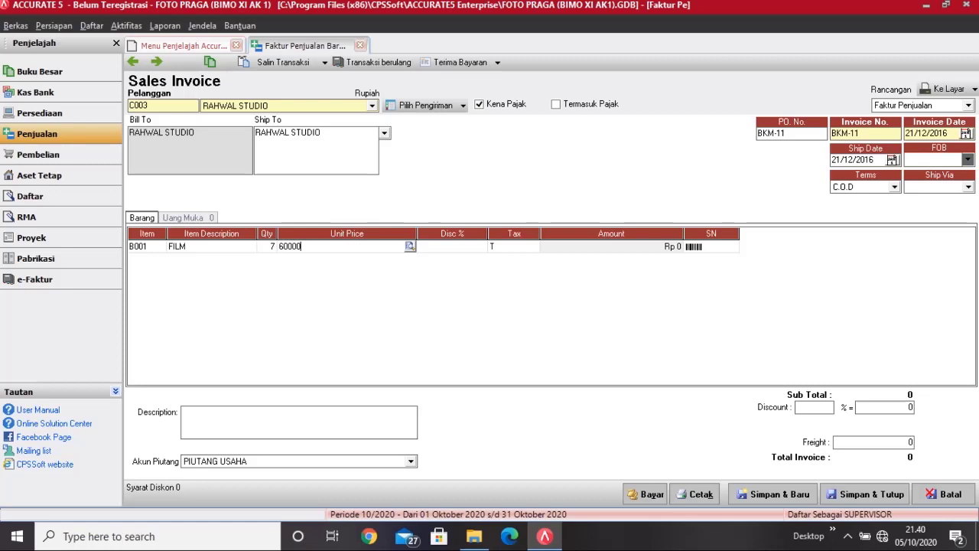
key(Tab)
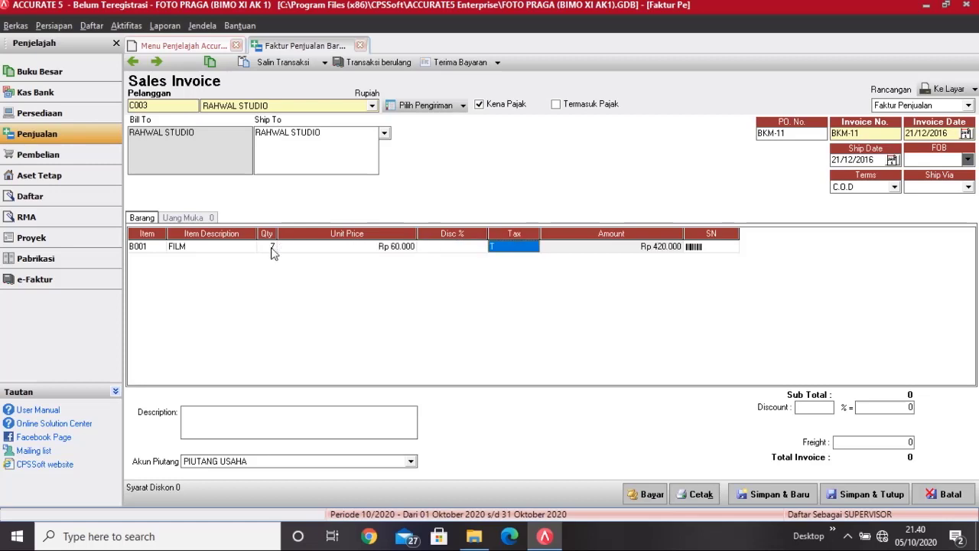
- Remove the tax code from the FILM line of the invoice
key(BackSpace)
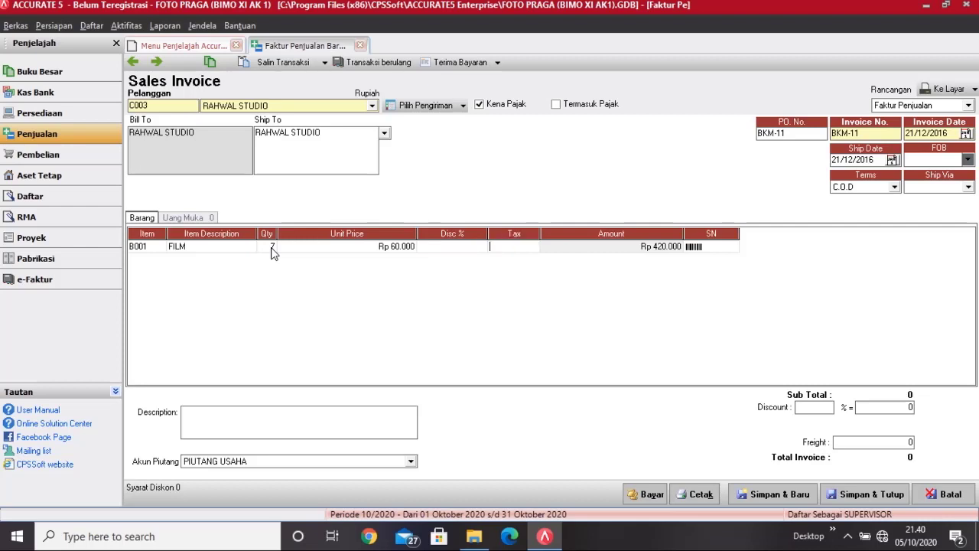
key(Tab)
key(Tab)
key(Tab)
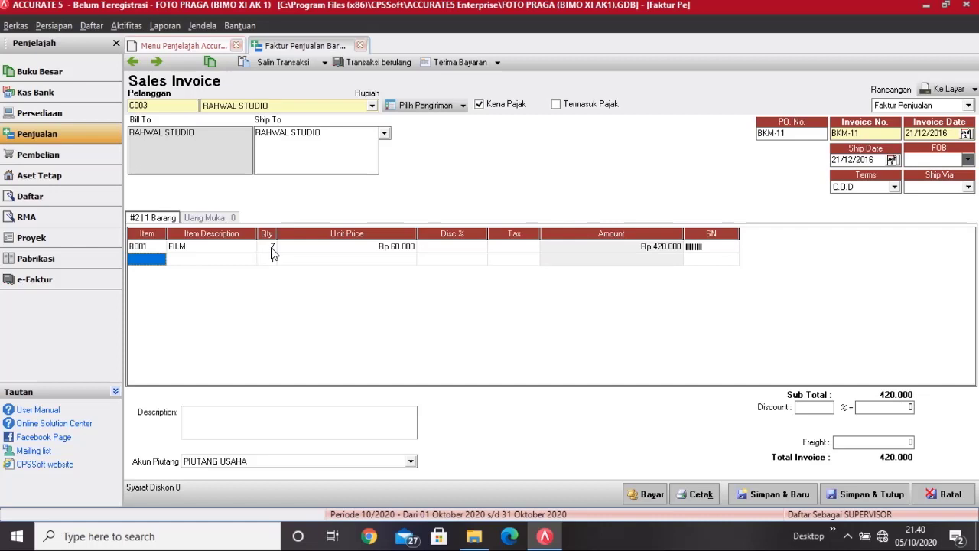
click(280, 249)
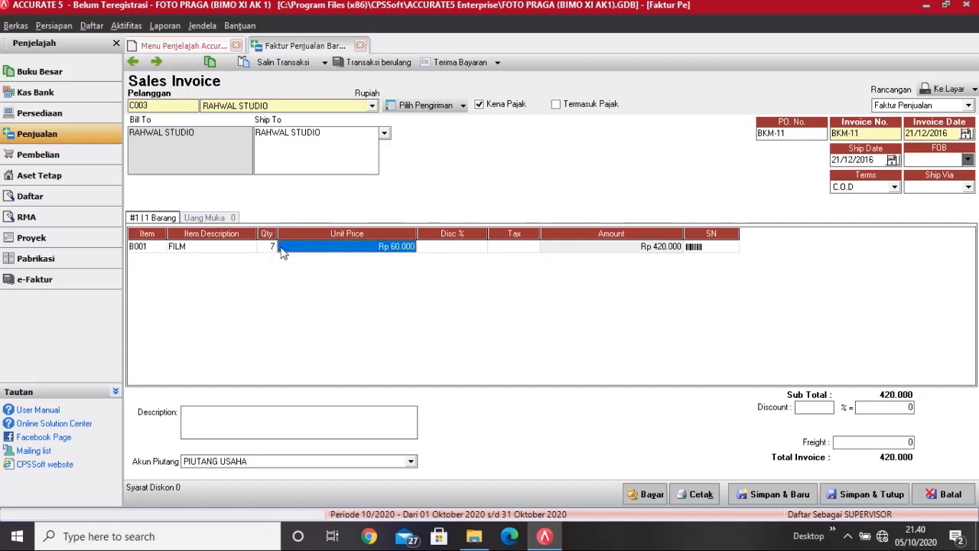
- Enter "Penjualan Tunai" as the description of the sales invoice
click(184, 414)
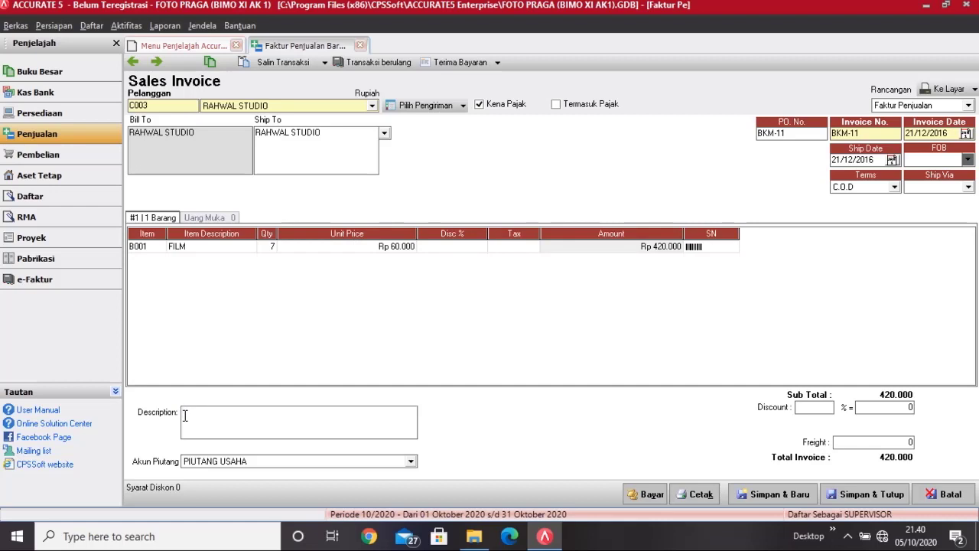
text(P)
text(ebju)
key(BackSpace)
key(BackSpace)
key(BackSpace)
text(njualan Tunai)
- Open the invoice's payment receipt, set its cheque date to 21/12/2016 and enter the memo "Penjualan Tunai"
click(642, 495)
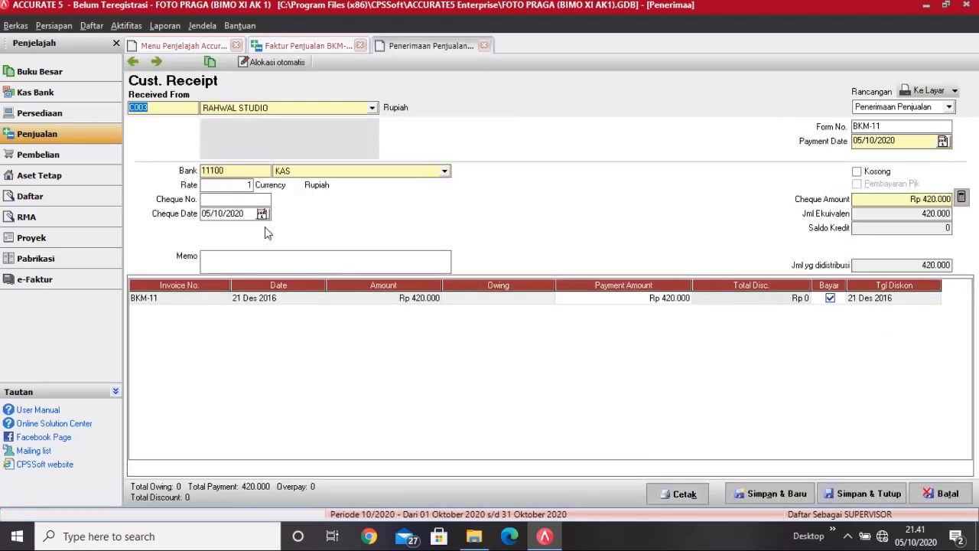
click(244, 197)
key(Tab)
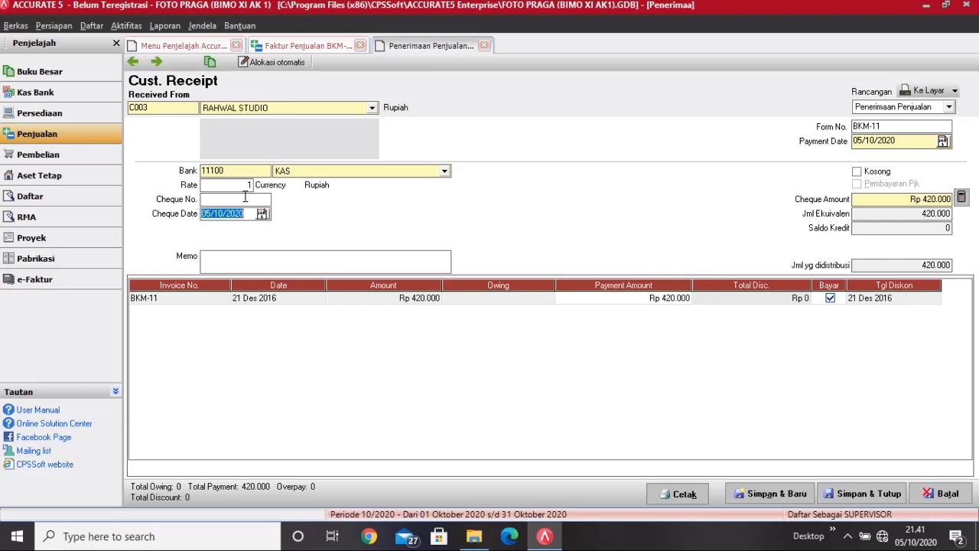
text(21/12/)
text(2016)
text(P)
text(enjual)
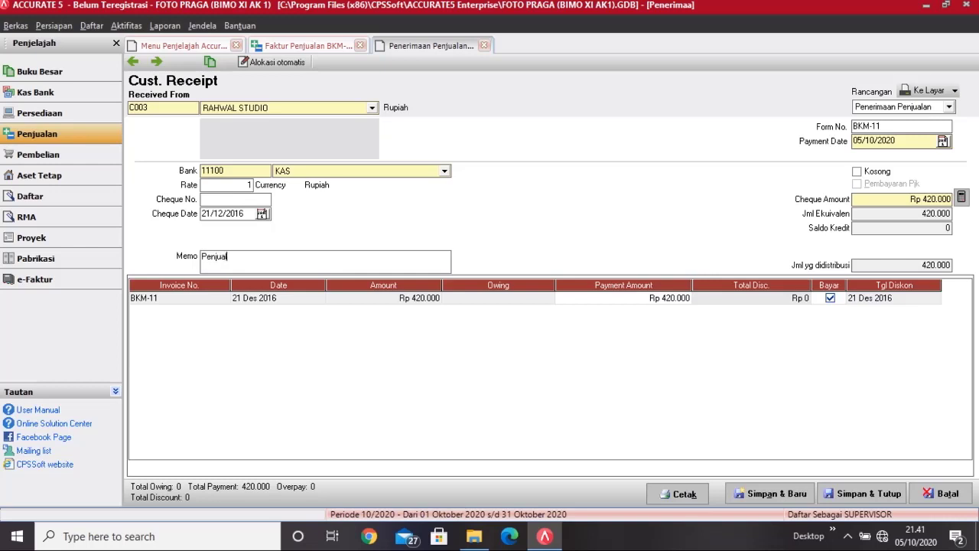
text(an Tunai)
- Set the receipt's payment date to 21/12/2016, and save and close both the receipt and its sales invoice
click(888, 125)
key(Tab)
text(21/12/2016)
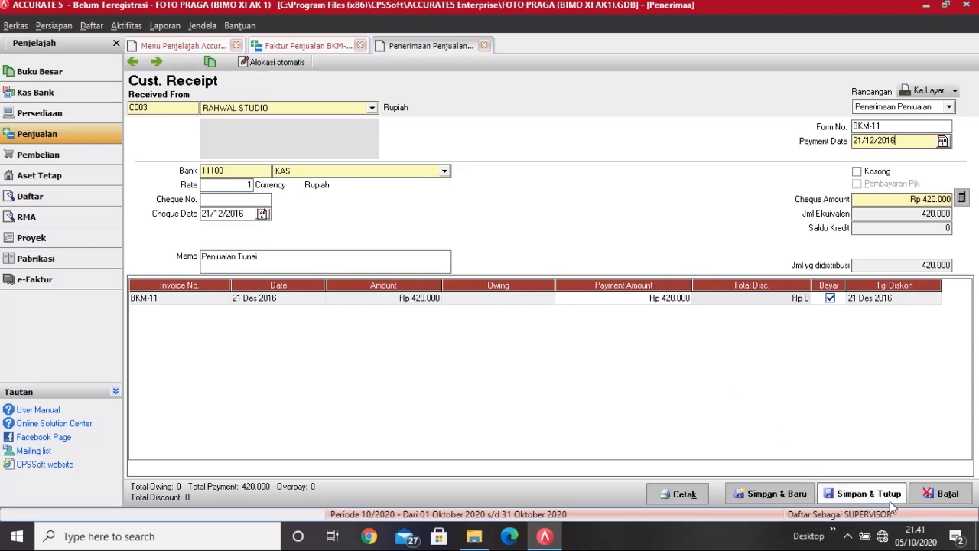
click(864, 493)
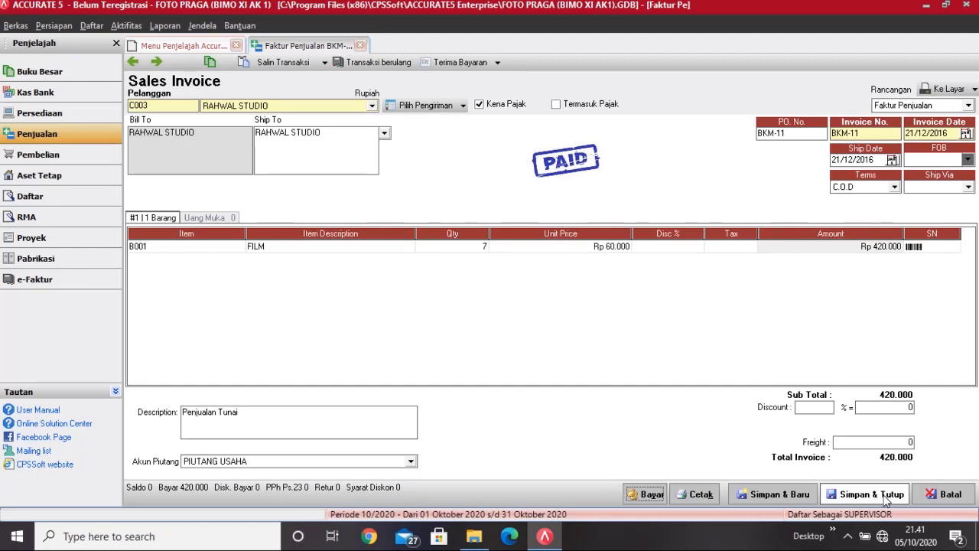
click(885, 496)
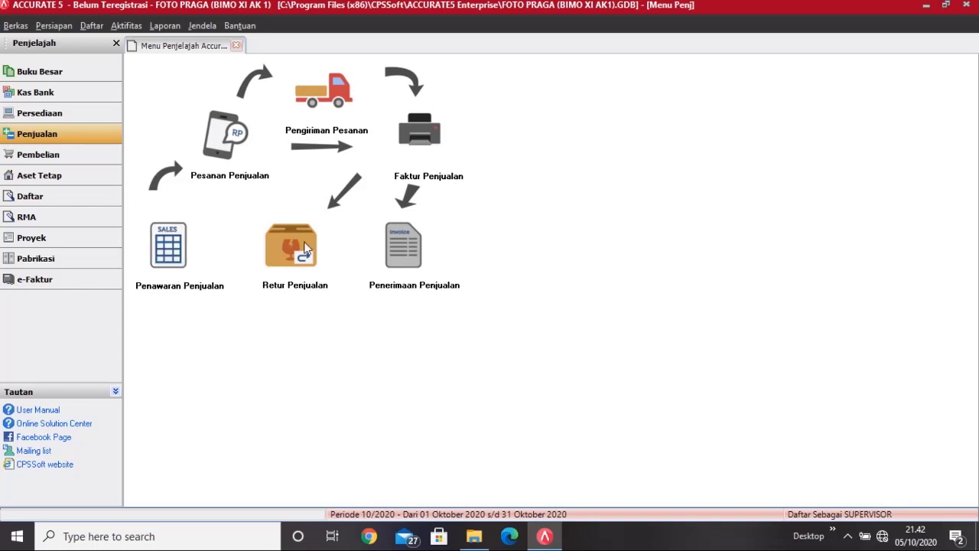
- Start a new sales receipt from the customer FAIZ STUDIO with the cheque date 22/12/2016
click(405, 263)
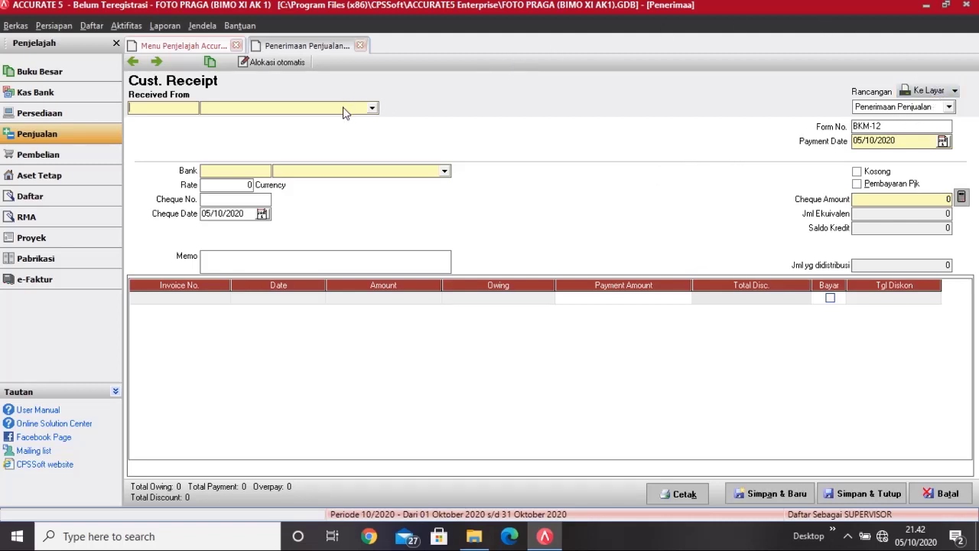
click(372, 108)
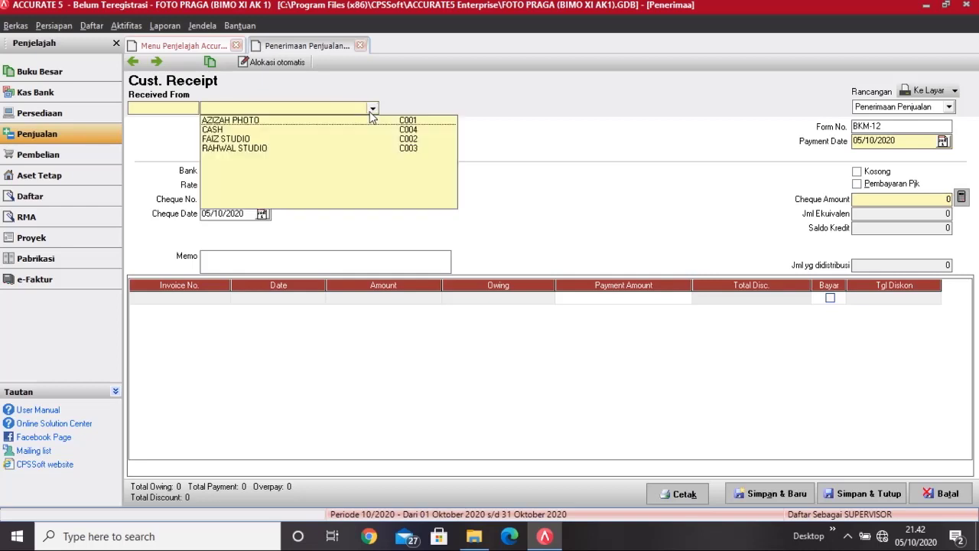
click(258, 142)
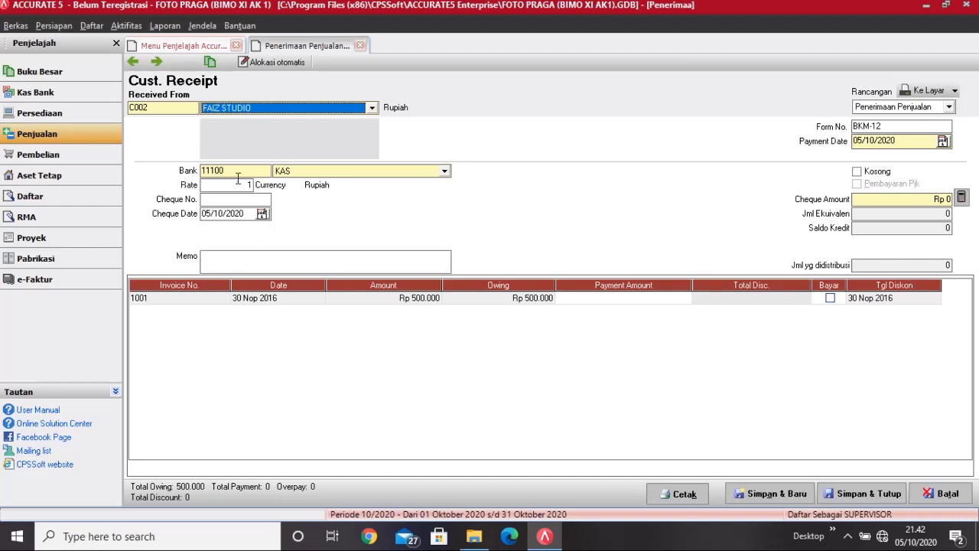
click(233, 200)
key(Tab)
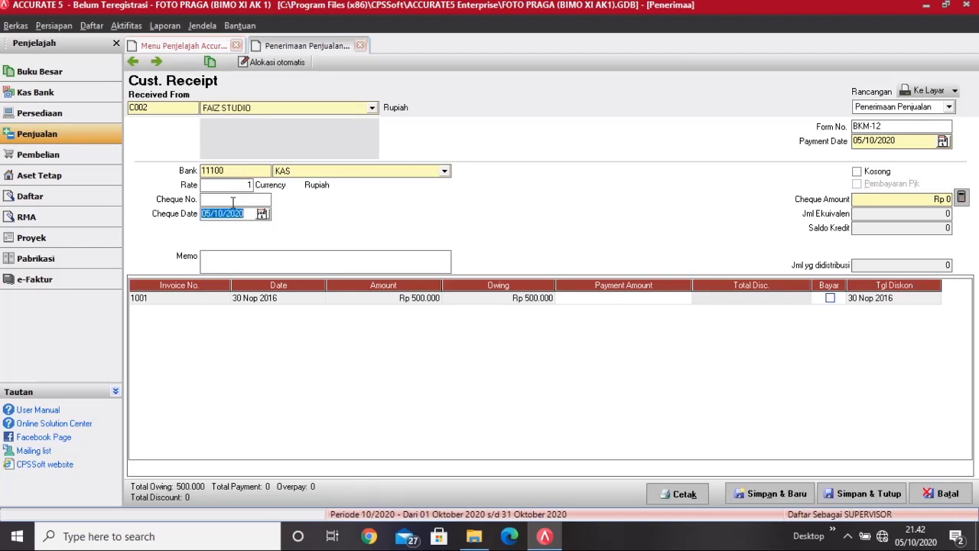
text(22/12/2016)
- Enter the receipt memo "Pelunasan Piutang Tanggal 17 November 2016"
key(Tab)
text(Pelunasan Piutang)
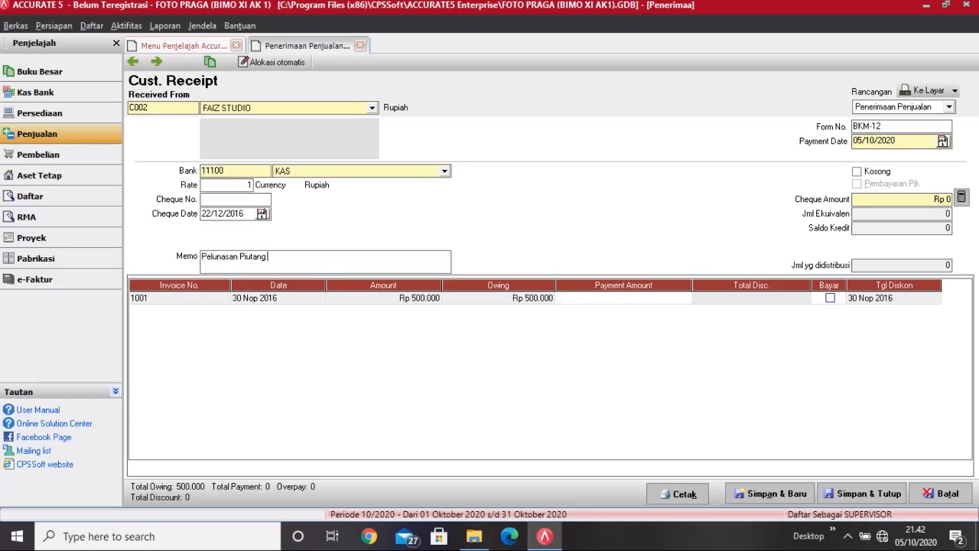
text( Tanggal 17 November 2016)
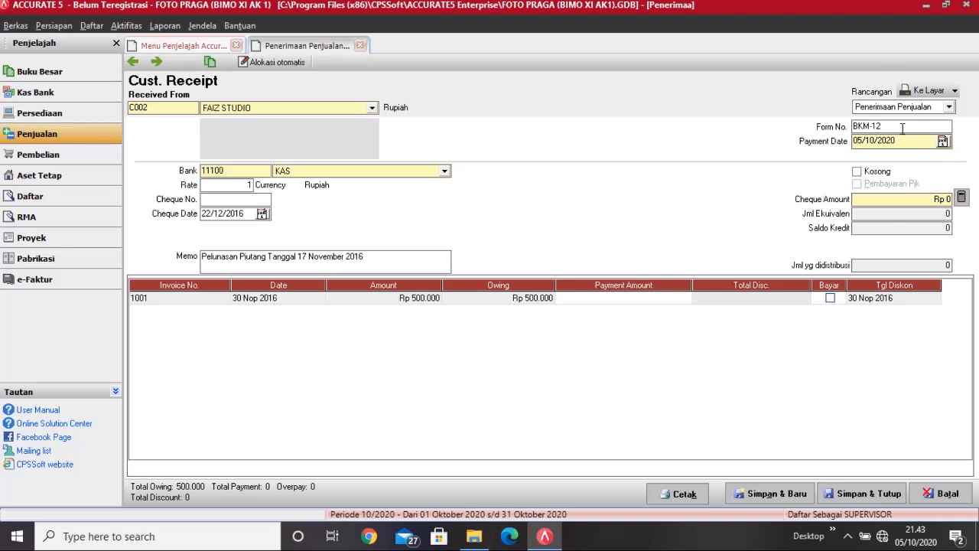
- Set the receipt's payment date to 22/12/2016 and its cheque amount to 500.000 Rupiah
key(Tab)
text(22/12/2016)
click(911, 196)
text(500.000)
key(Tab)
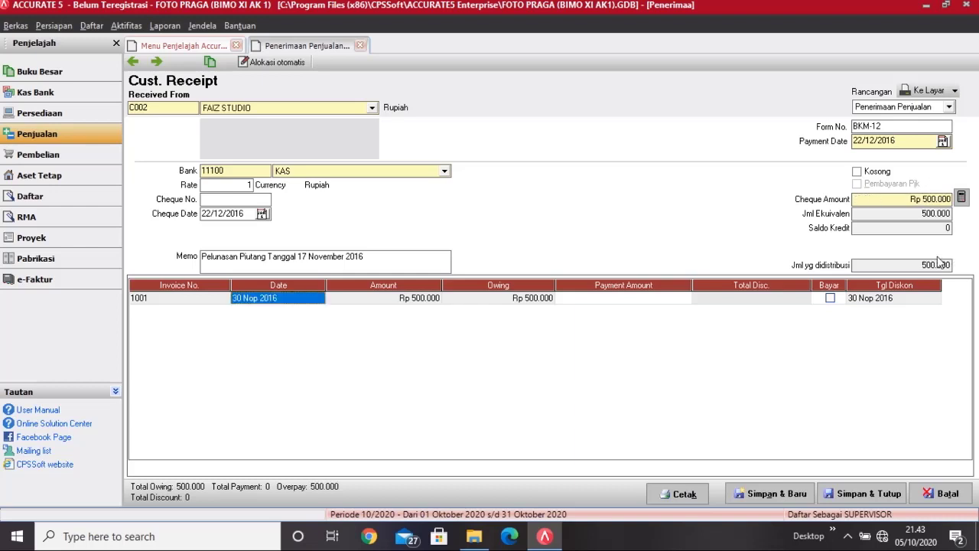
- Mark the 30 Nop 2016 invoice as paid by this receipt, and save and close the receipt
click(830, 302)
click(830, 300)
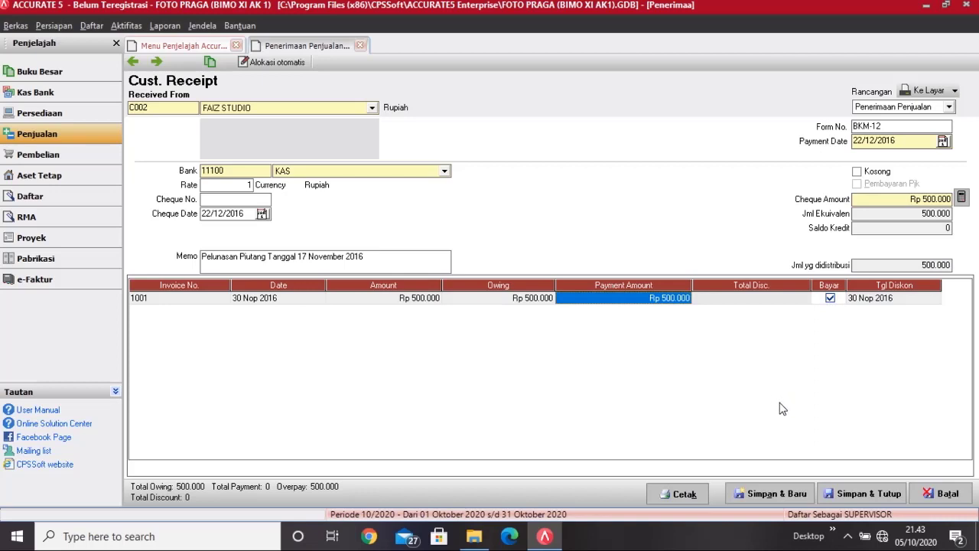
click(852, 492)
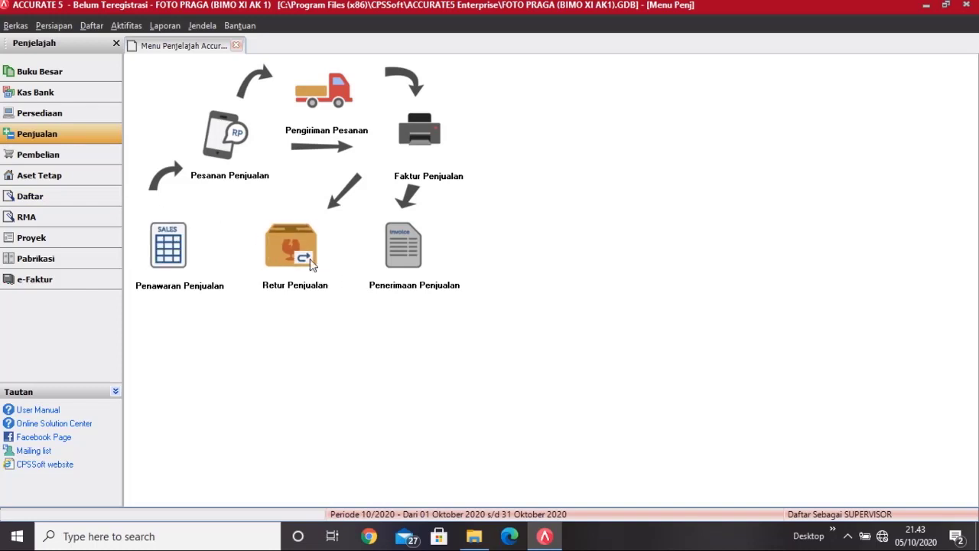
- Start a new other payment in the cash and bank module and set it to be paid from KAS
click(60, 92)
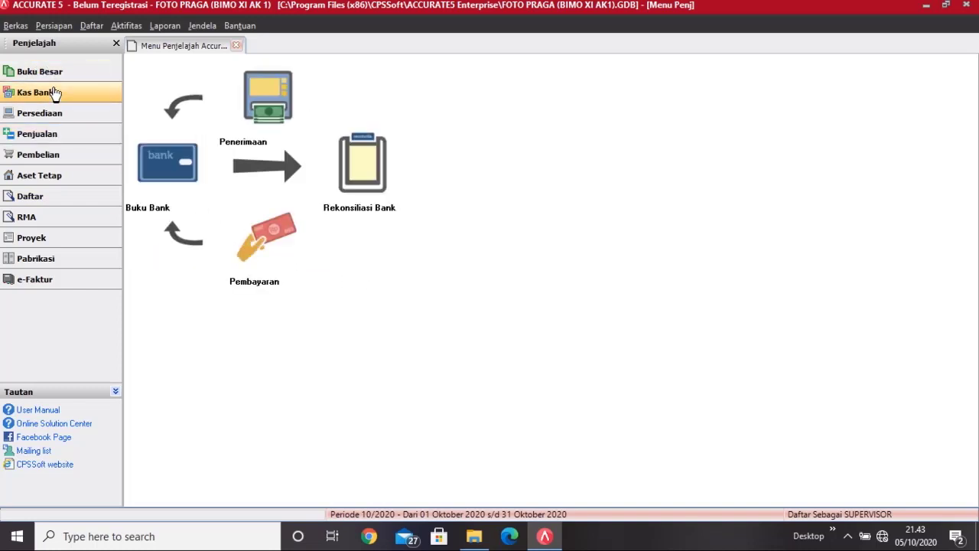
click(245, 251)
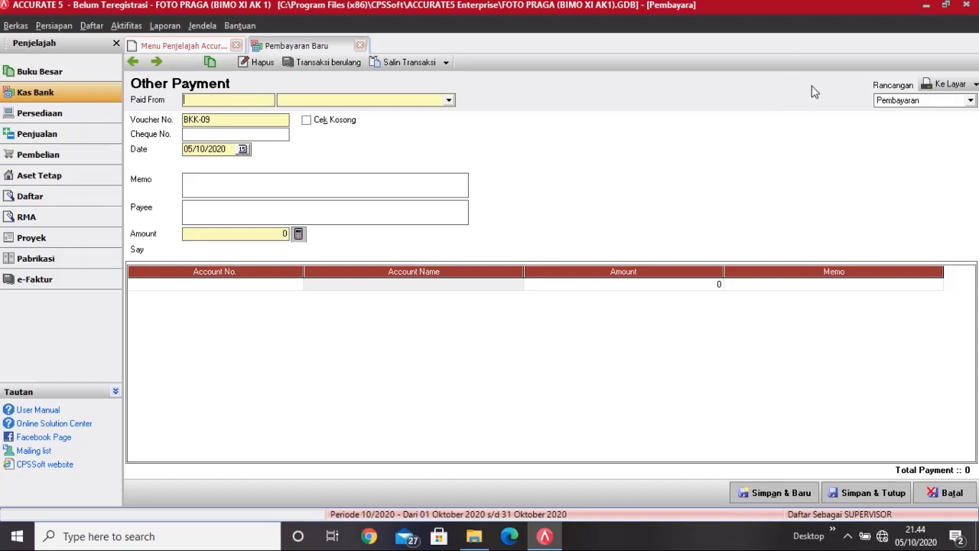
click(451, 102)
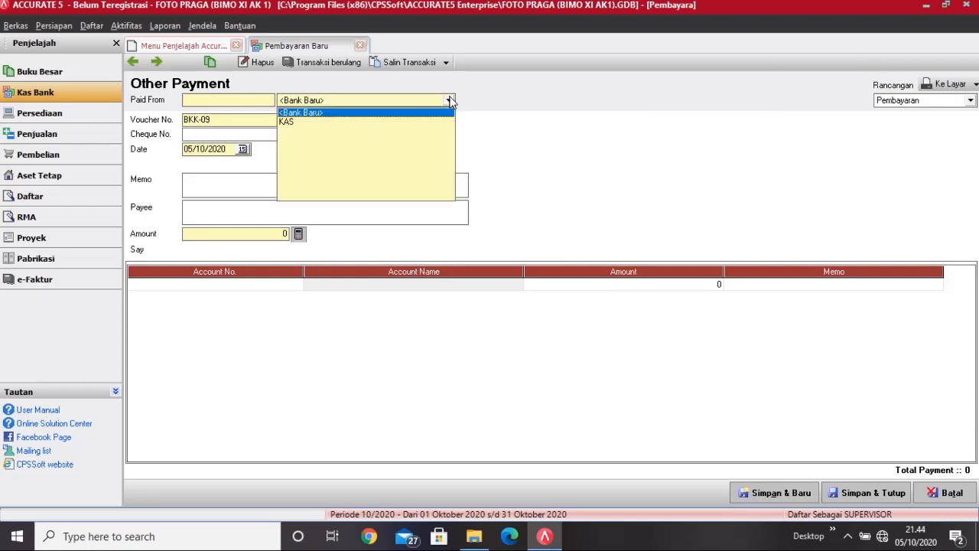
click(367, 121)
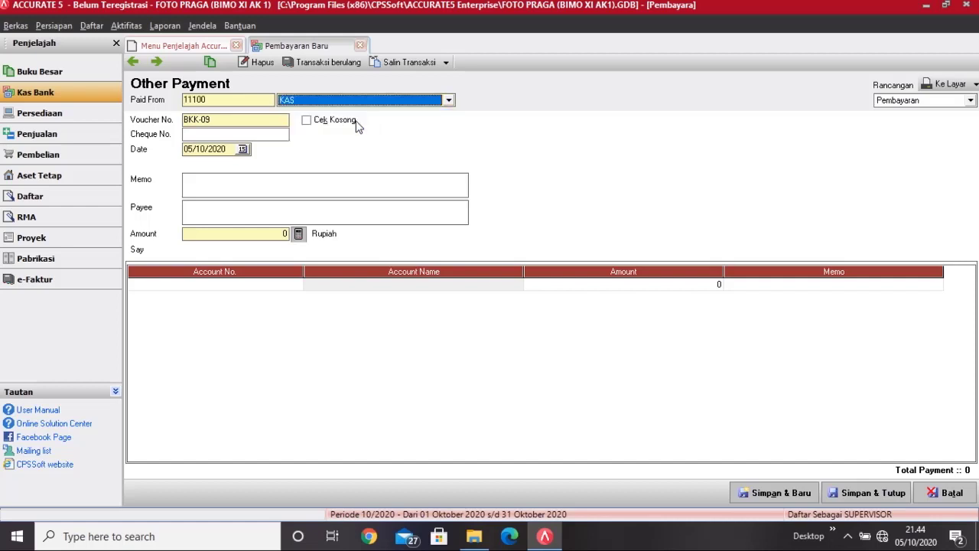
- Date the other payment 22/12/2016 and enter the memo "Pembelian Perlengkapan Kantor"
click(240, 118)
key(Tab)
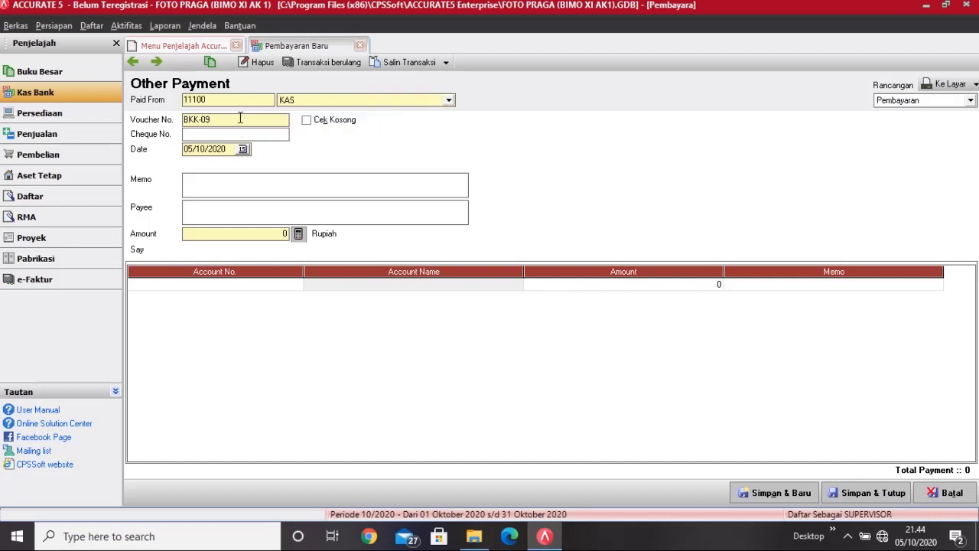
key(Tab)
text(22/12/2016)
click(189, 191)
text(Pembelian Perlengkapa)
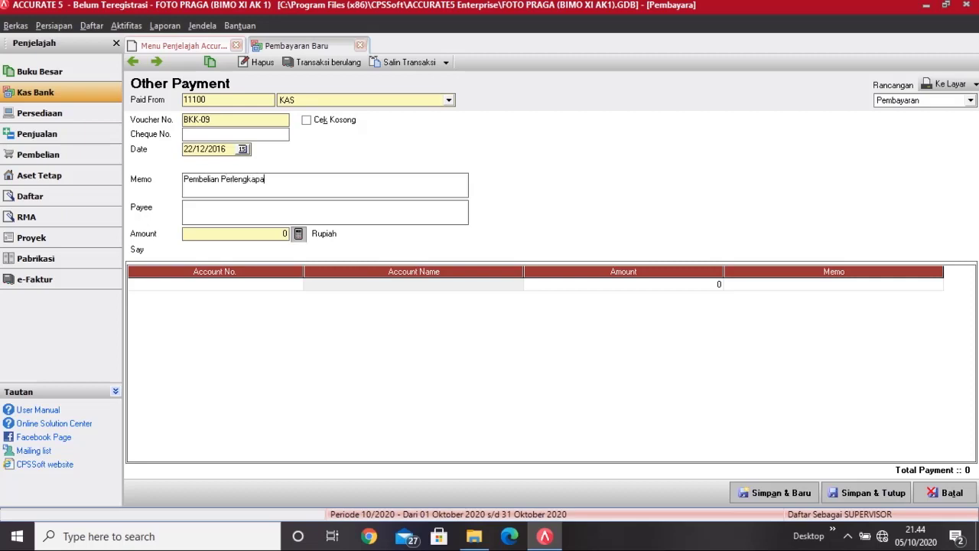
text(n Kri)
key(BackSpace)
text(anto)
text(r)
- Enter Toko Berkah as the payee and set the payment amount to 35.000 Rupiah
text(T)
text(oko B)
text(erkah)
click(196, 231)
text(35)
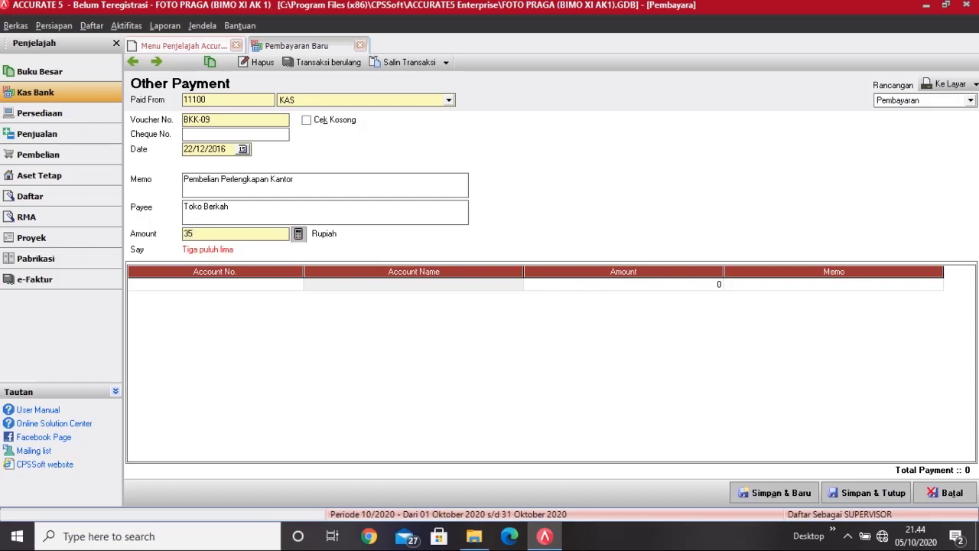
text(000)
- Allocate the payment to the PERLENGKAPAN KANTOR account (11500), and save and close it
click(214, 283)
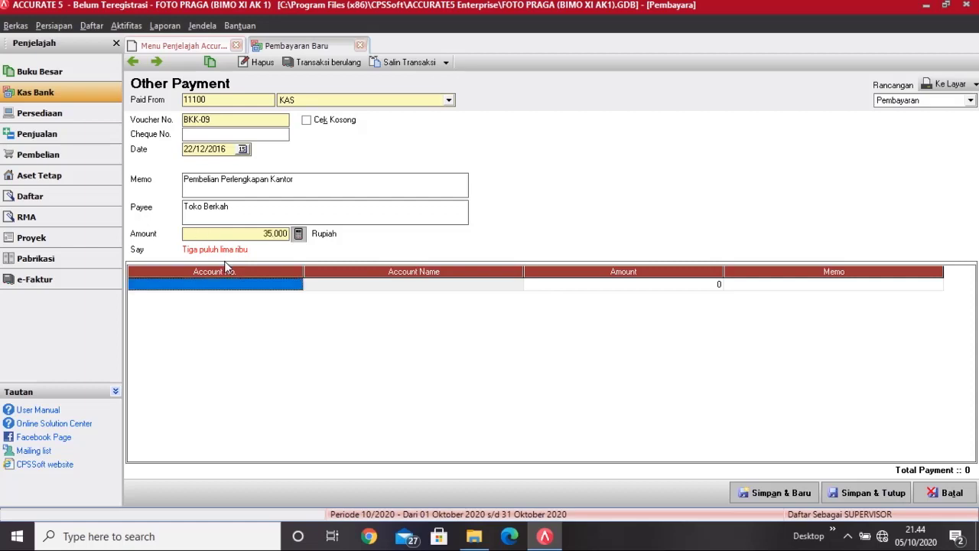
click(267, 289)
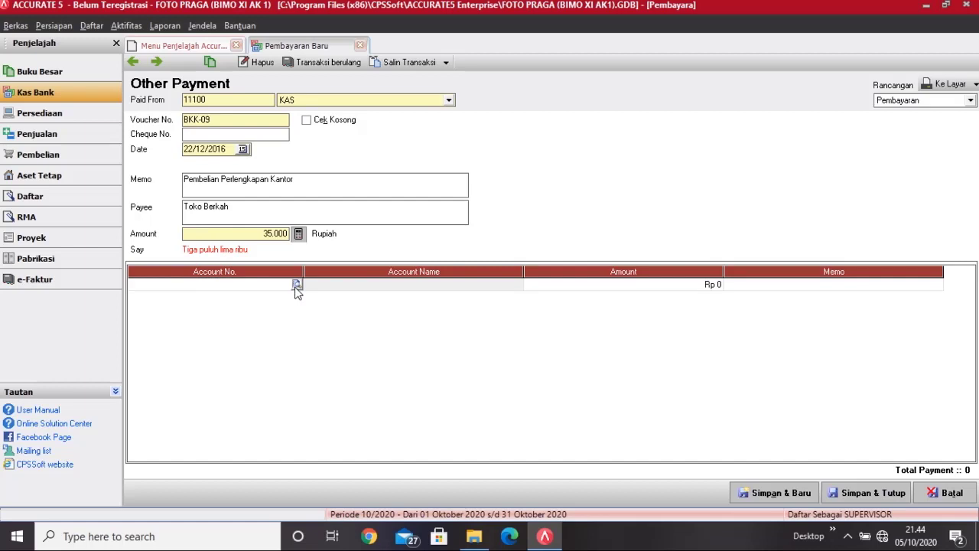
click(296, 285)
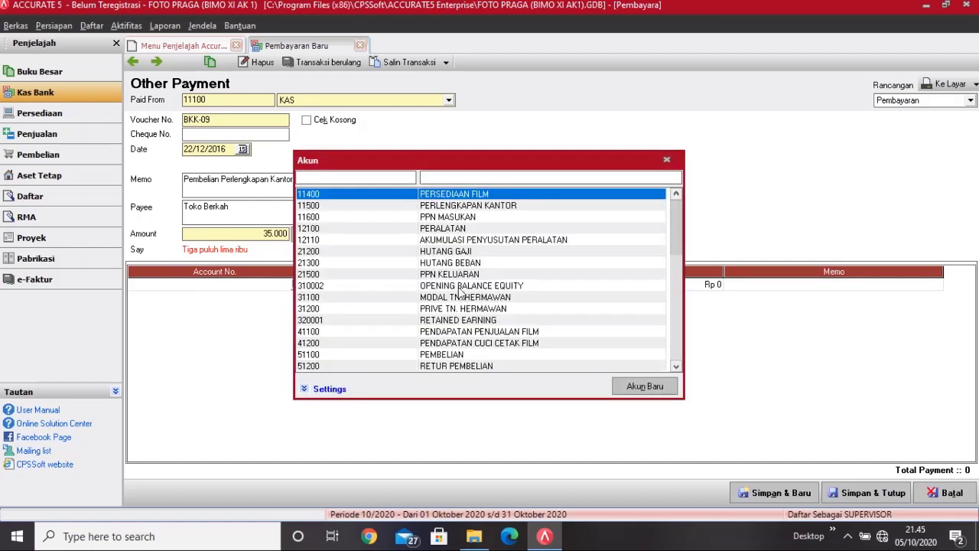
double_click(499, 205)
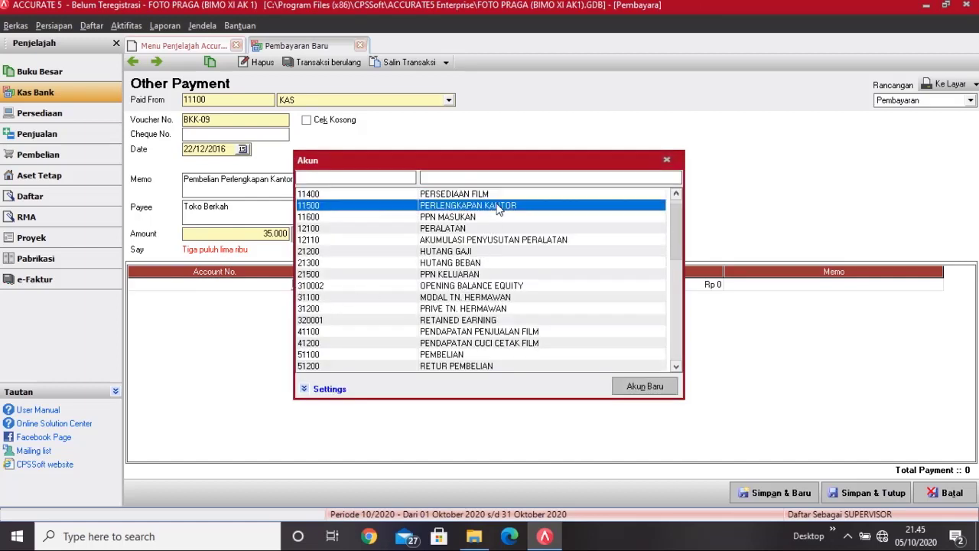
click(760, 285)
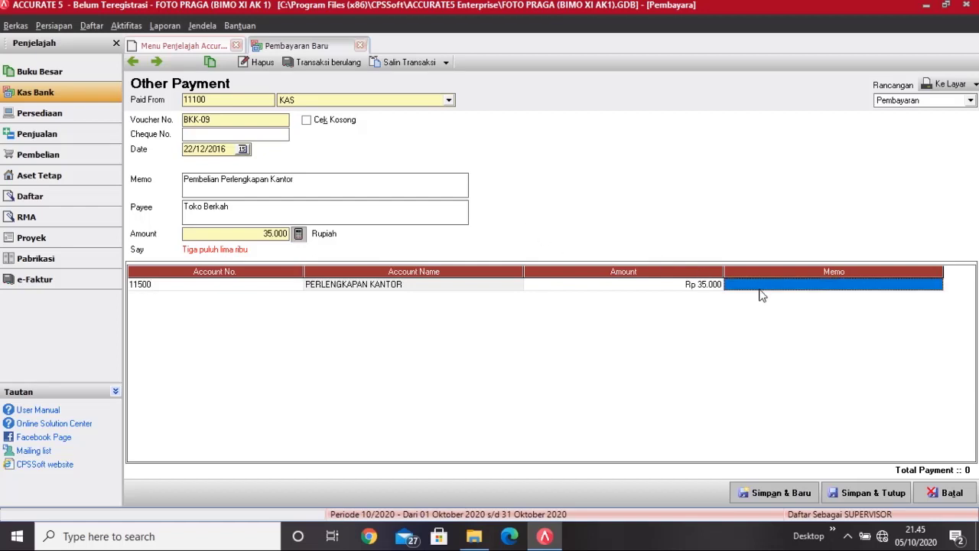
key(Return)
click(761, 289)
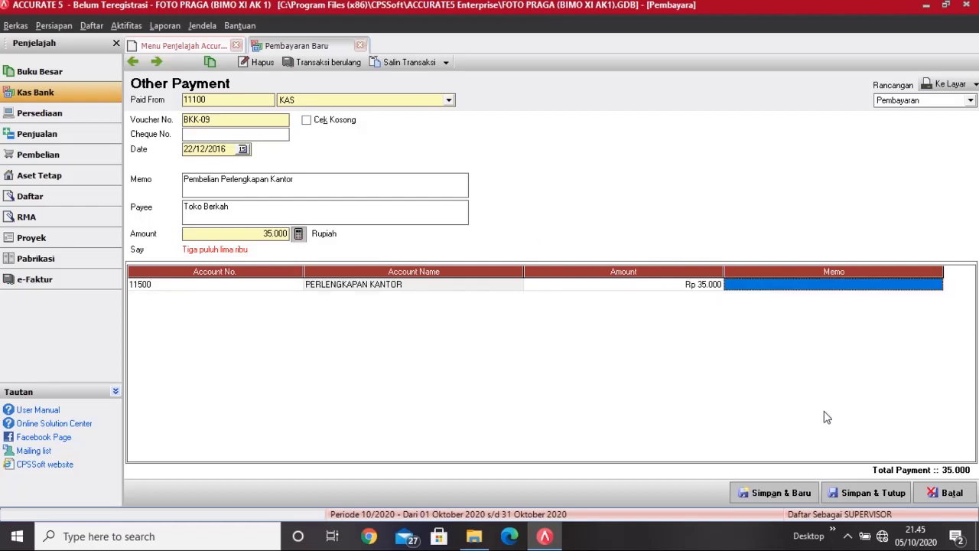
click(868, 497)
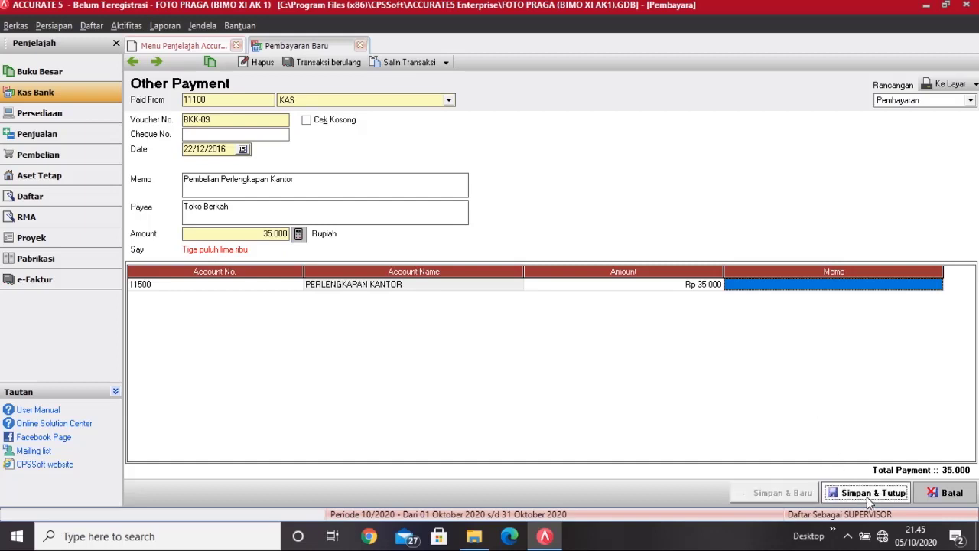
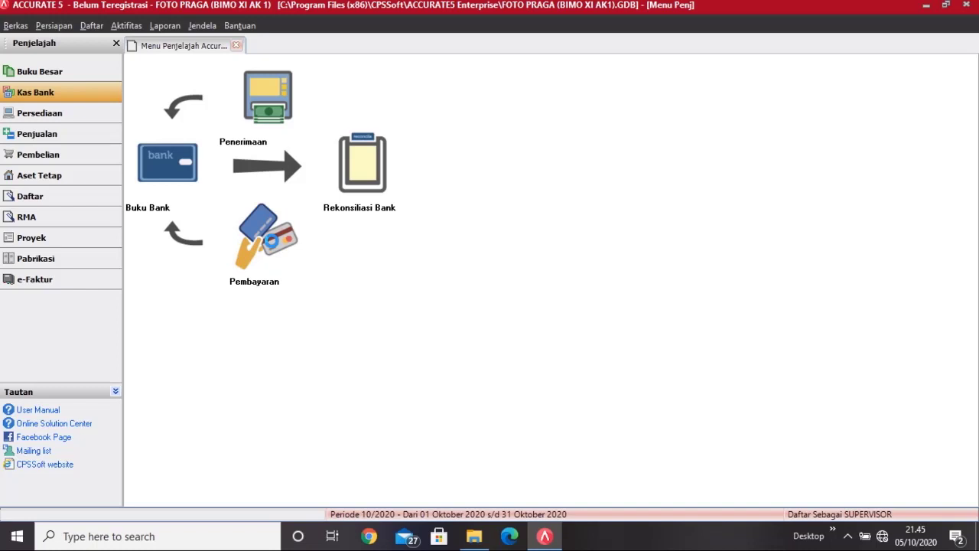
- Start a new other payment paid from KAS and date it 23/12/2016
click(270, 238)
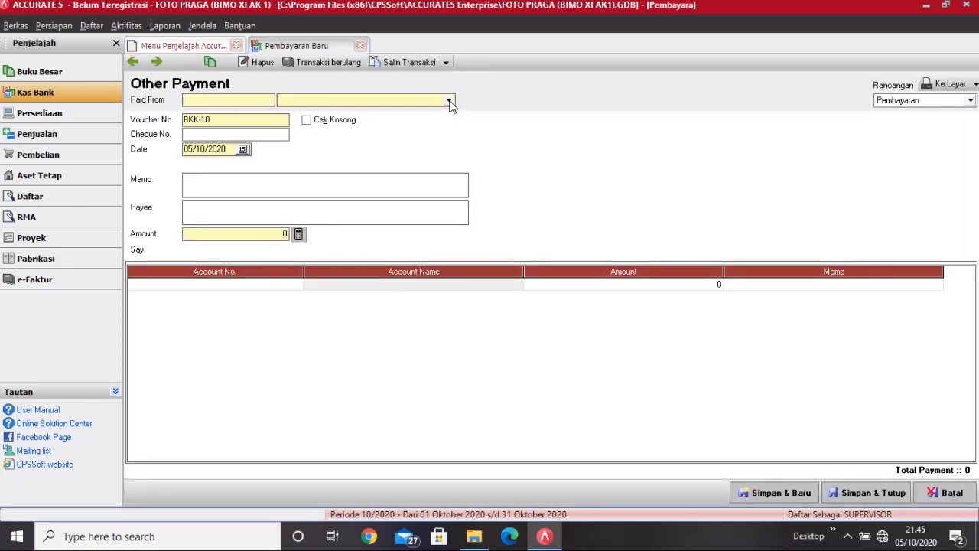
click(450, 102)
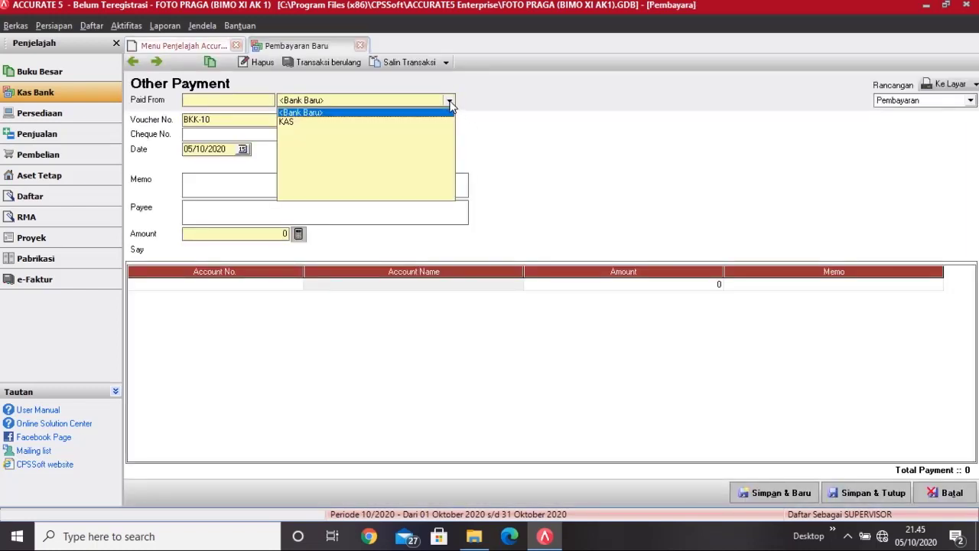
click(361, 124)
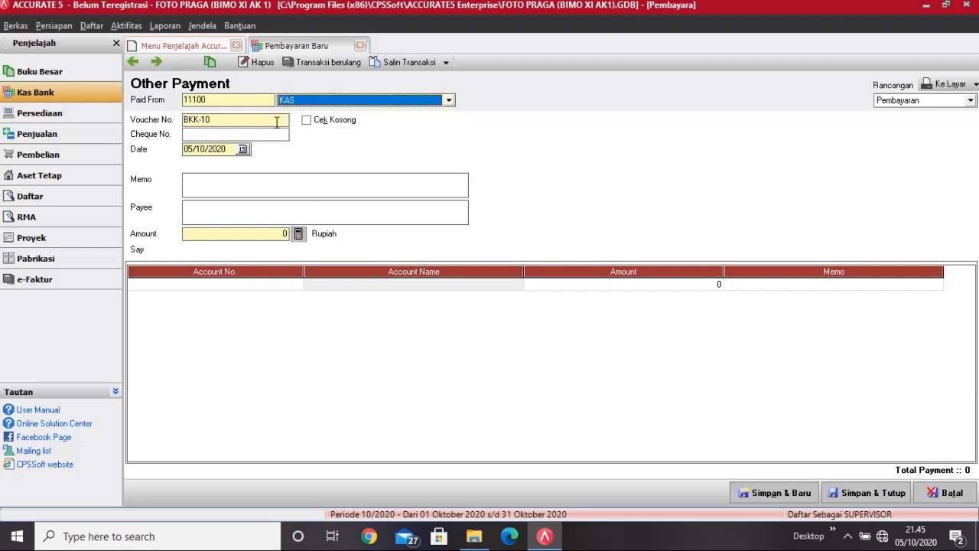
click(224, 129)
key(Tab)
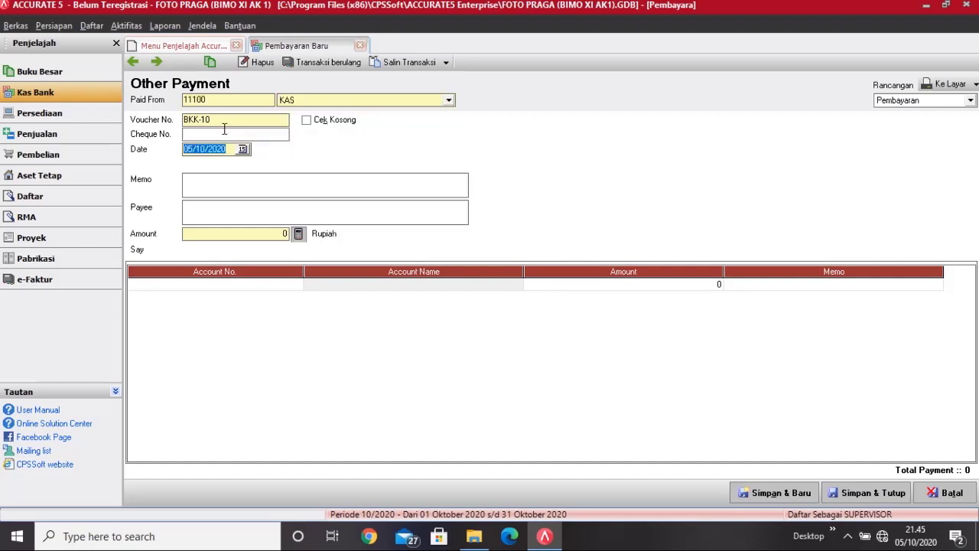
text(23/12/2016)
- Enter the memo "Pembayaran Reparasi Mesin Ketik", the payee Kodak Digital and an amount of 25.000 Rupiah
click(202, 178)
text(Pembayaran Reparasi)
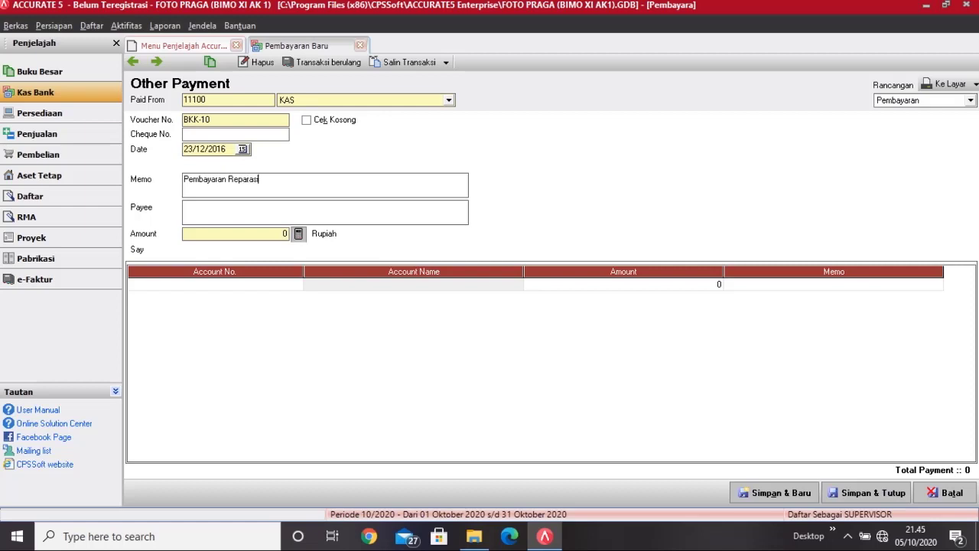
text( Mesin Ketik)
click(193, 206)
text(Kodak Digital)
click(208, 238)
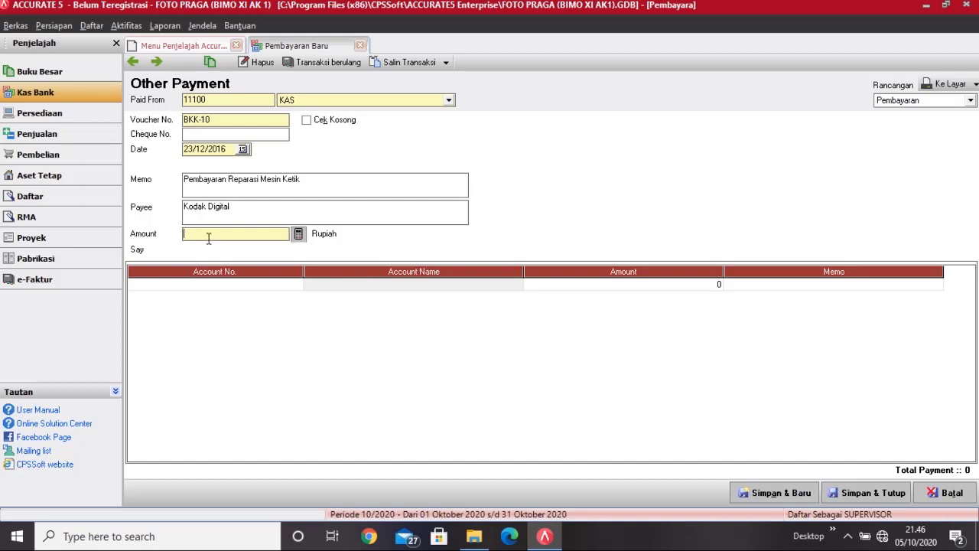
text(25000)
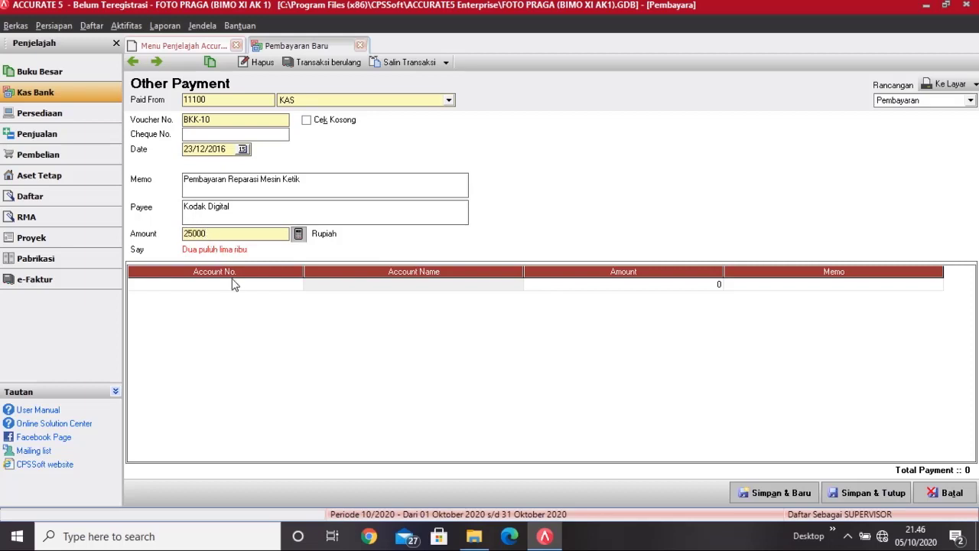
- Allocate the payment to the BEBAN REPARASI PERALATAN account (61700), and save and close it
click(234, 284)
click(296, 284)
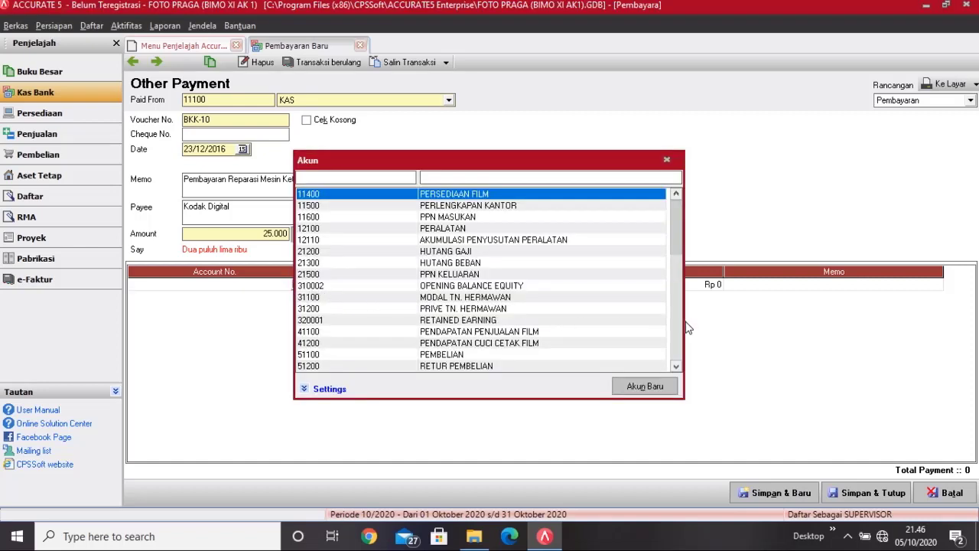
scroll(671, 316, down, 10)
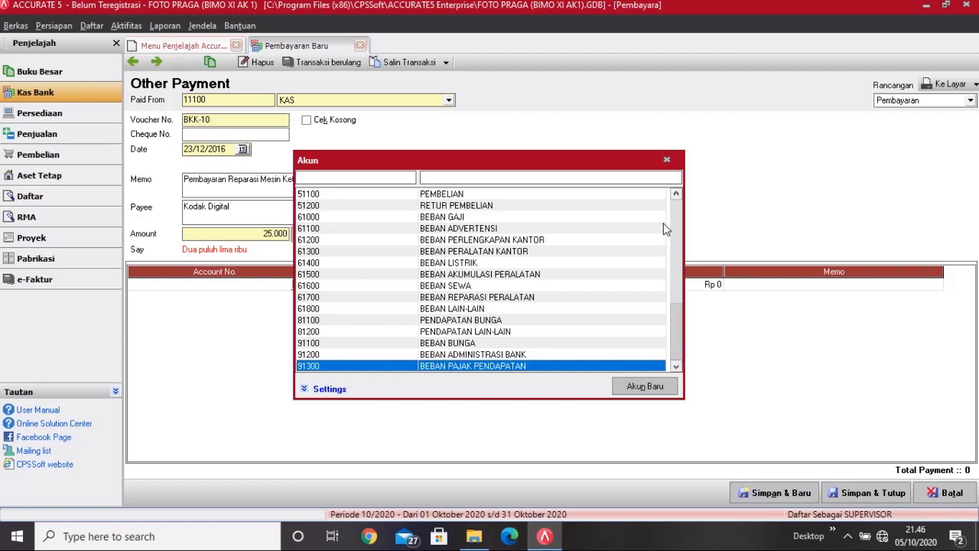
click(569, 298)
double_click(568, 299)
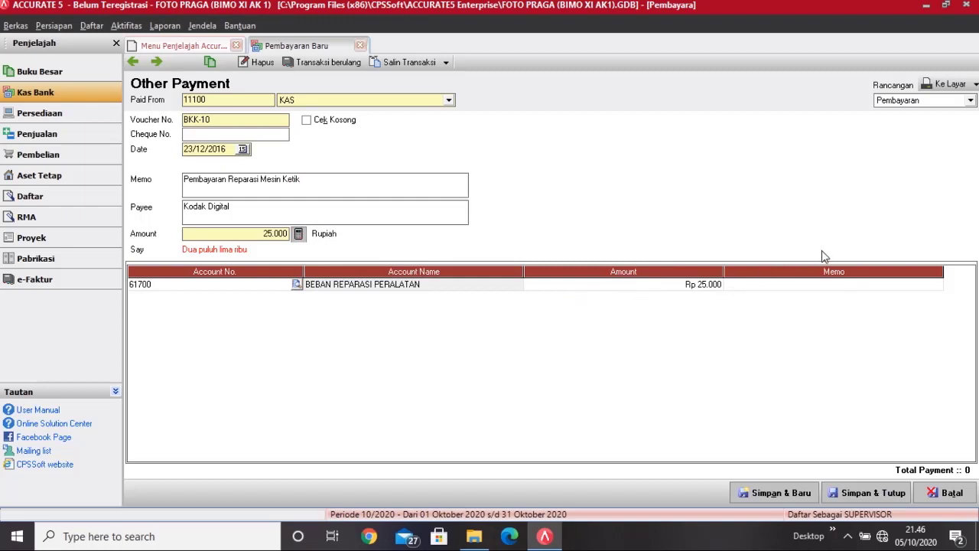
click(805, 294)
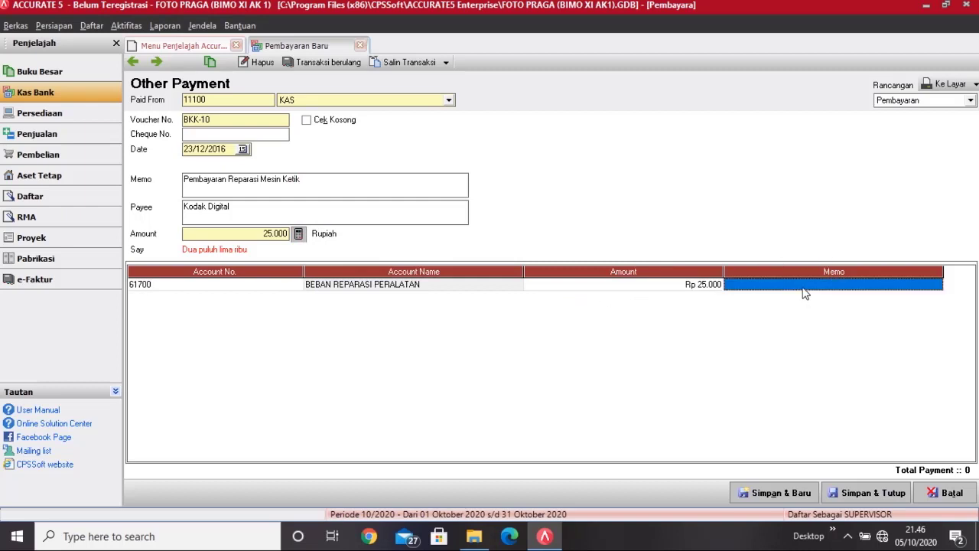
key(Tab)
click(802, 288)
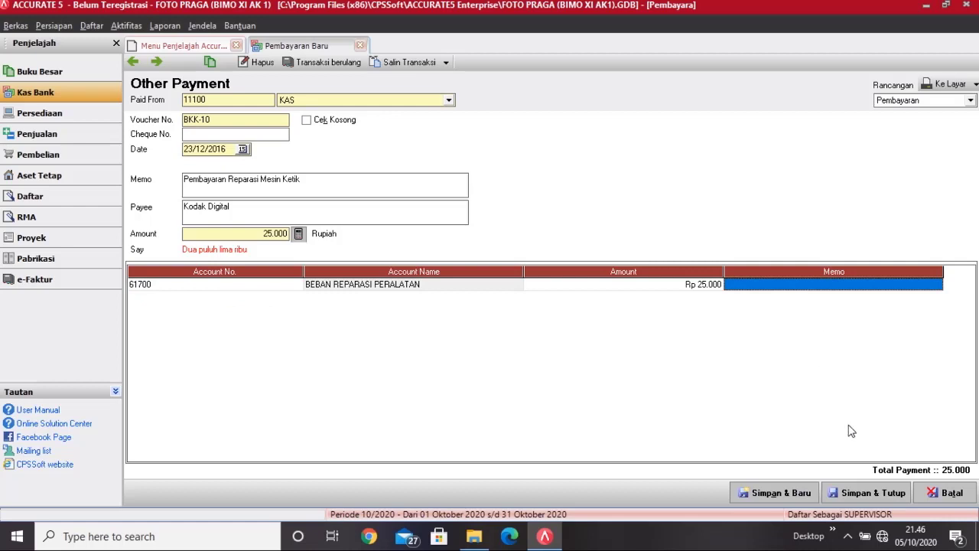
click(870, 494)
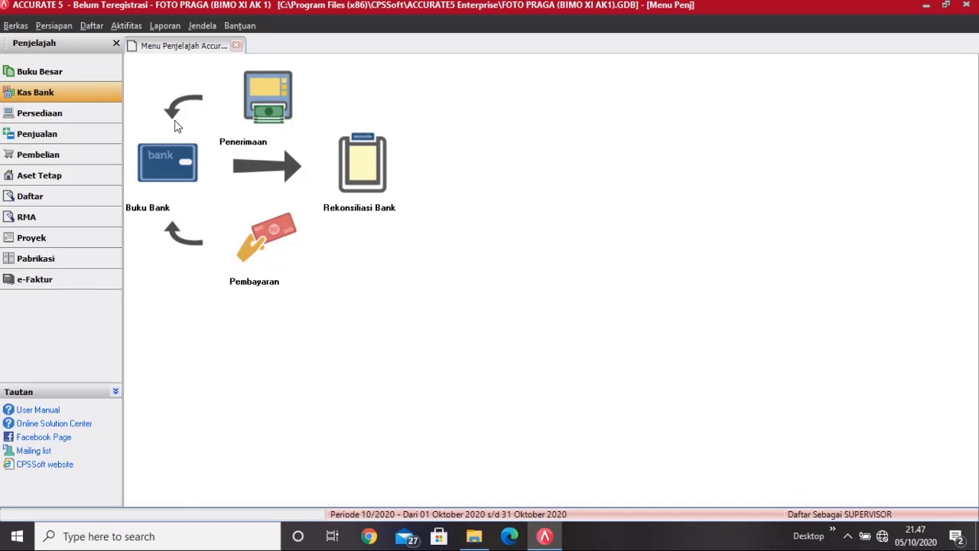
- Start a new sales invoice in the sales module for the customer RAHWAL STUDIO
click(90, 136)
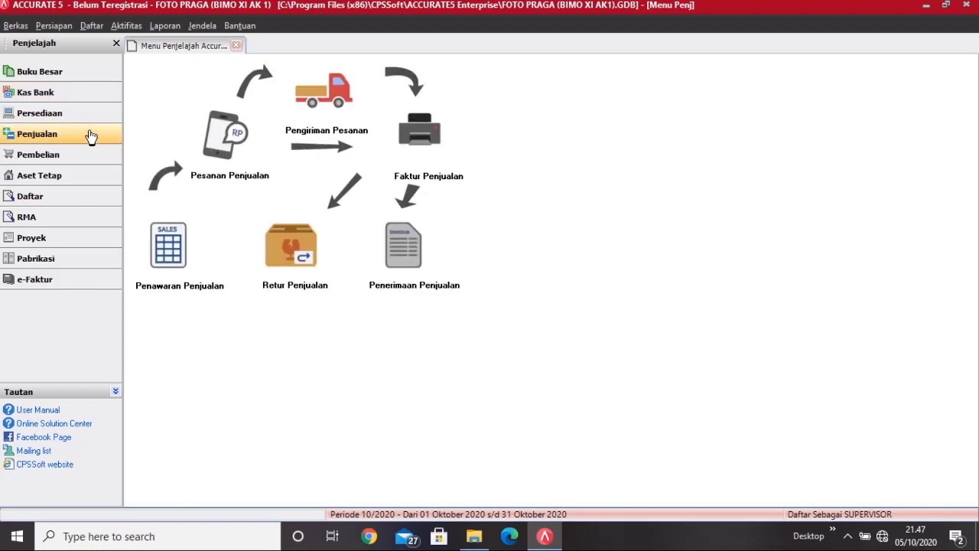
click(424, 143)
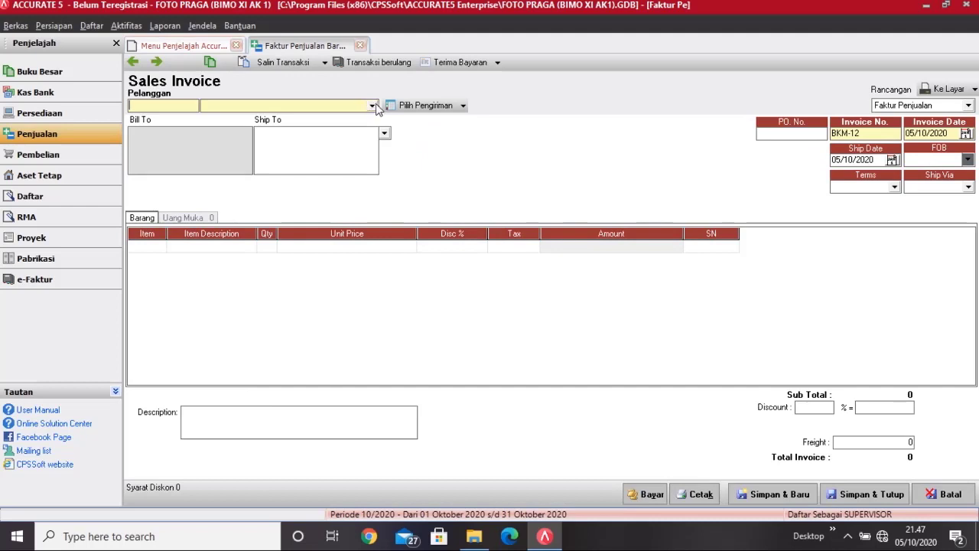
click(374, 106)
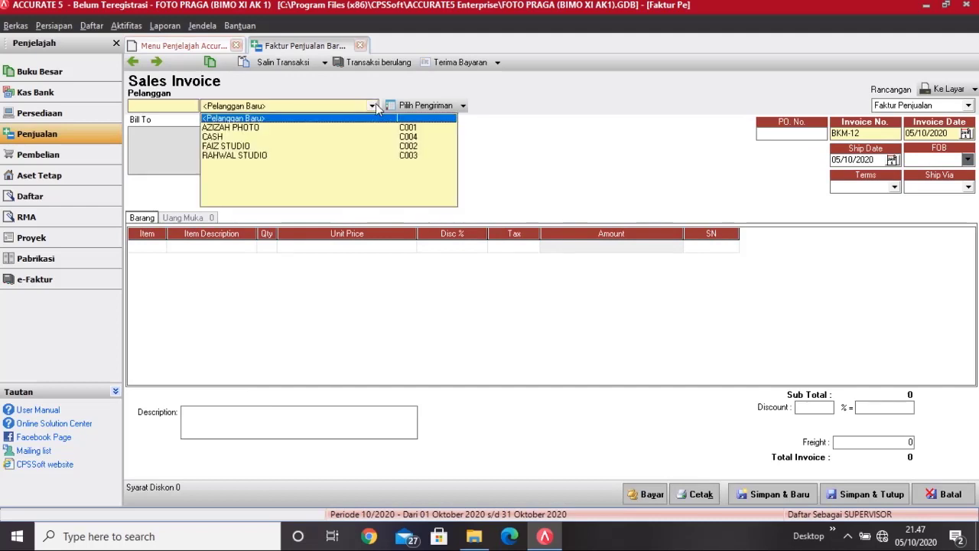
click(261, 155)
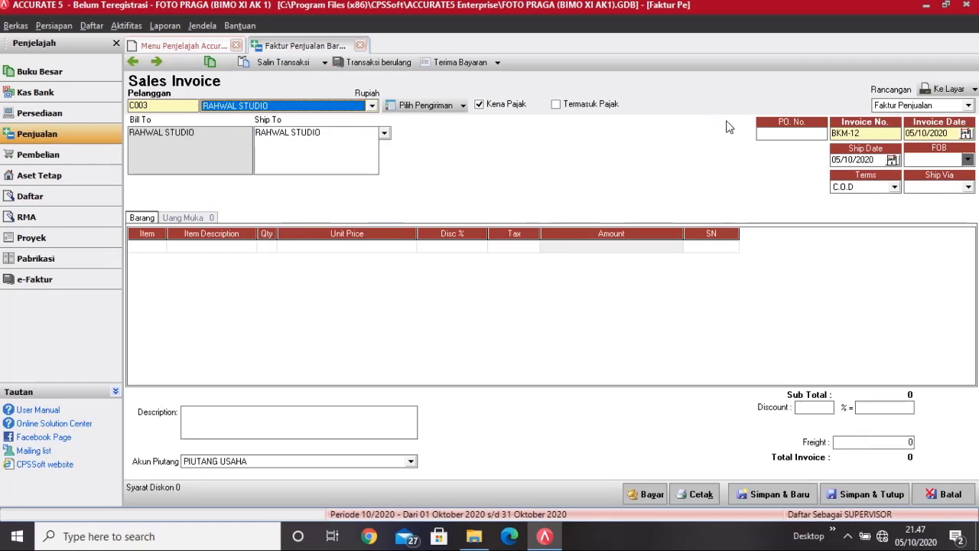
- Set the PO and invoice numbers to BKM-13 and both the invoice and ship dates to 24/12/2016
click(777, 133)
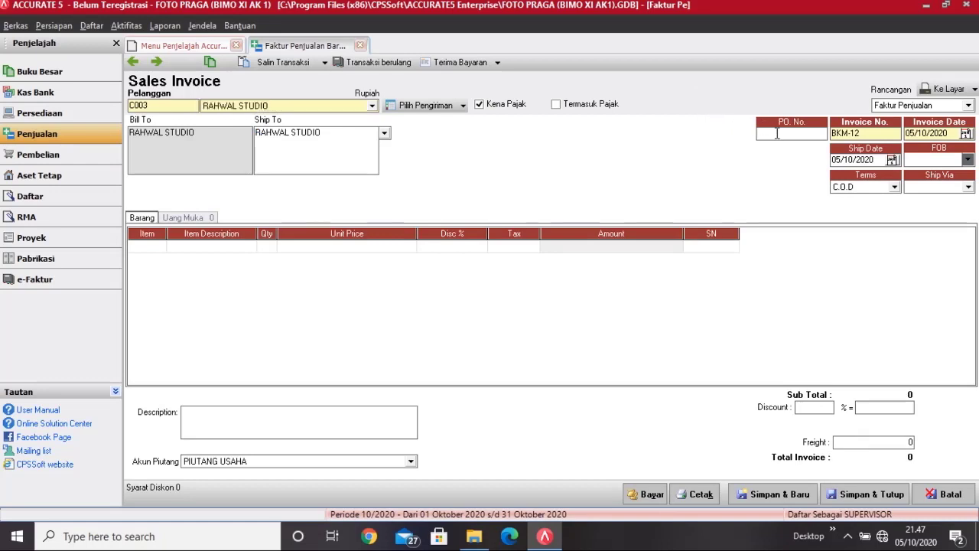
text(BKM-13)
key(Tab)
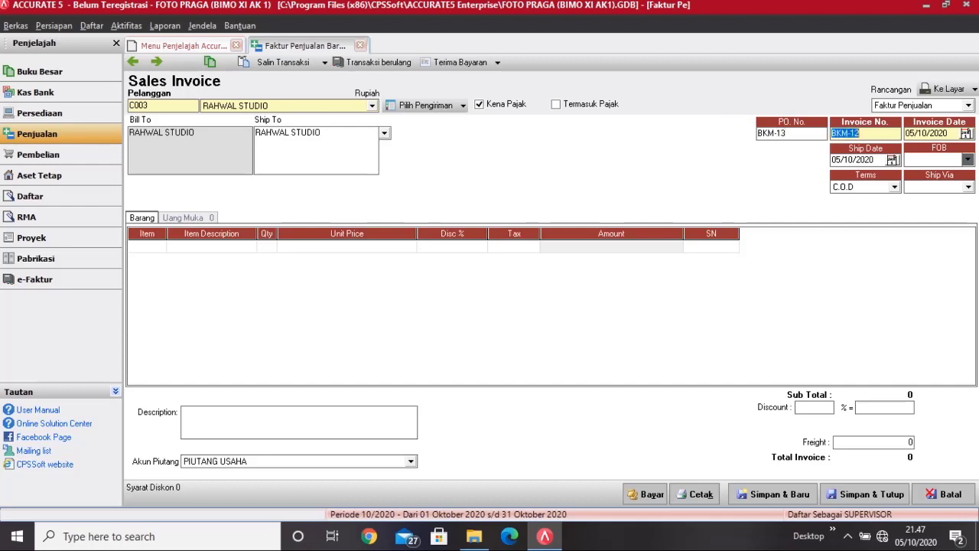
text(BKM-13)
key(Tab)
text(24/12/20)
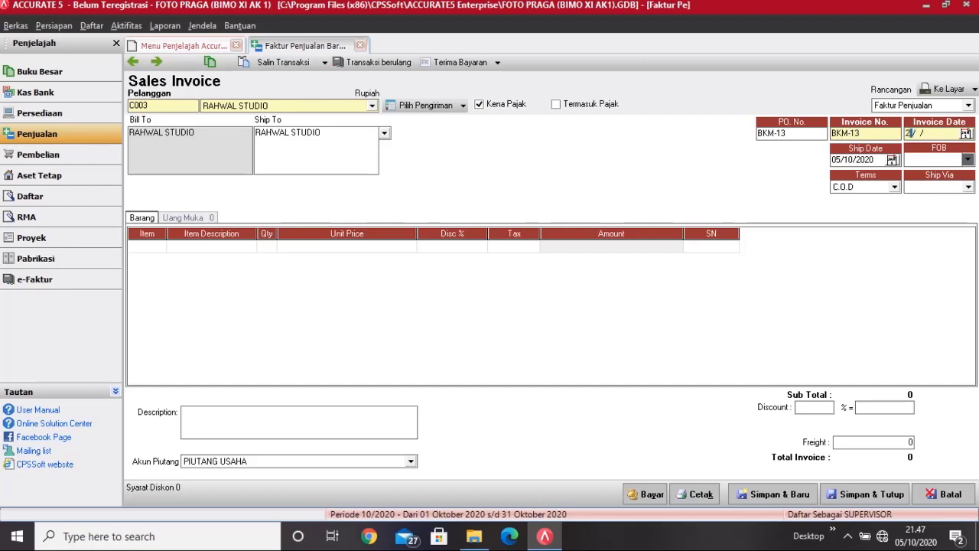
text(16)
key(Tab)
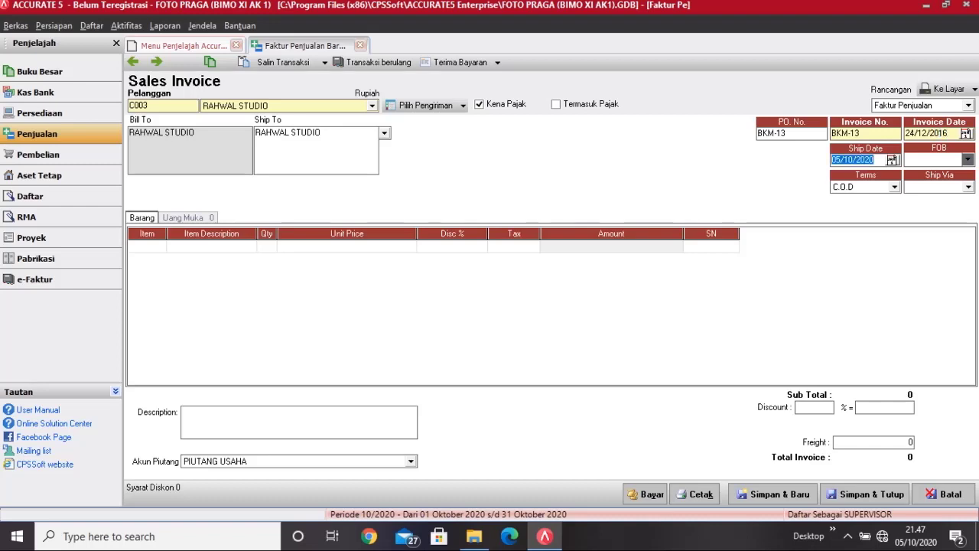
text(24/12/2016)
- Add item B001 (FILM) to the sales invoice with a quantity of 4 and a unit price of 60.000 Rupiah
click(134, 246)
click(160, 247)
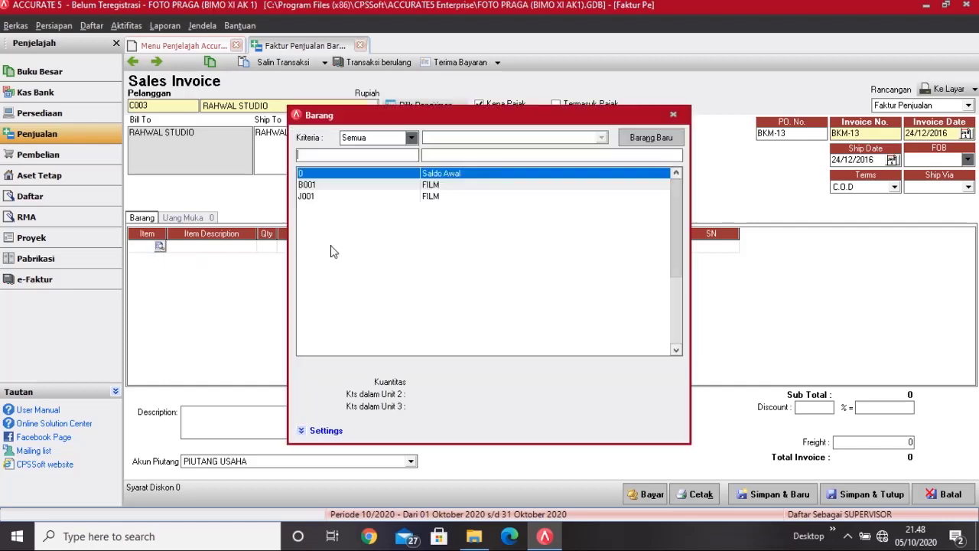
double_click(356, 185)
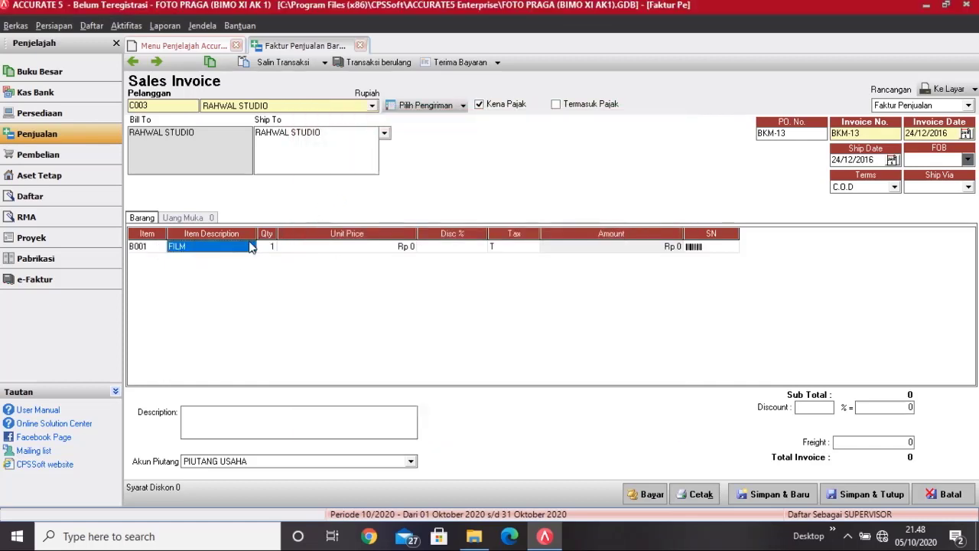
click(268, 250)
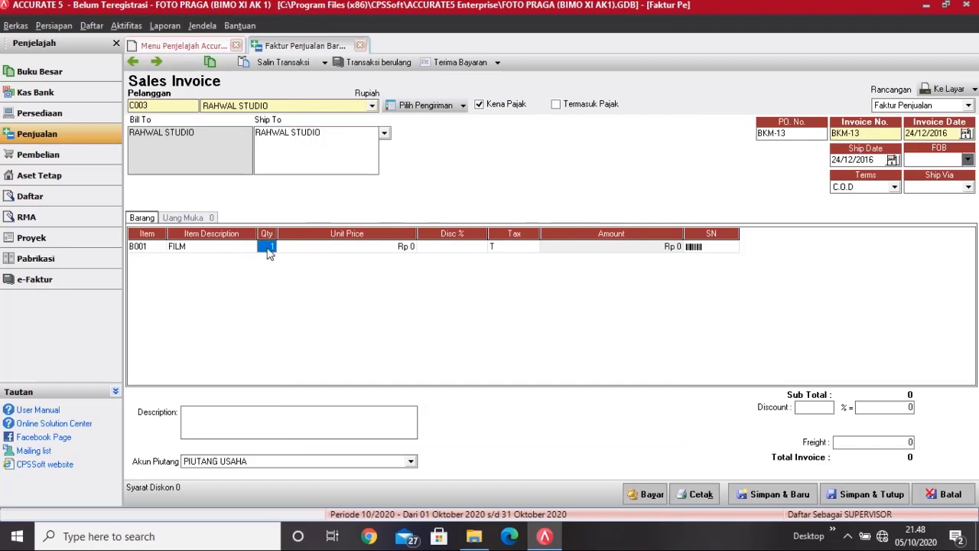
text(4)
key(Tab)
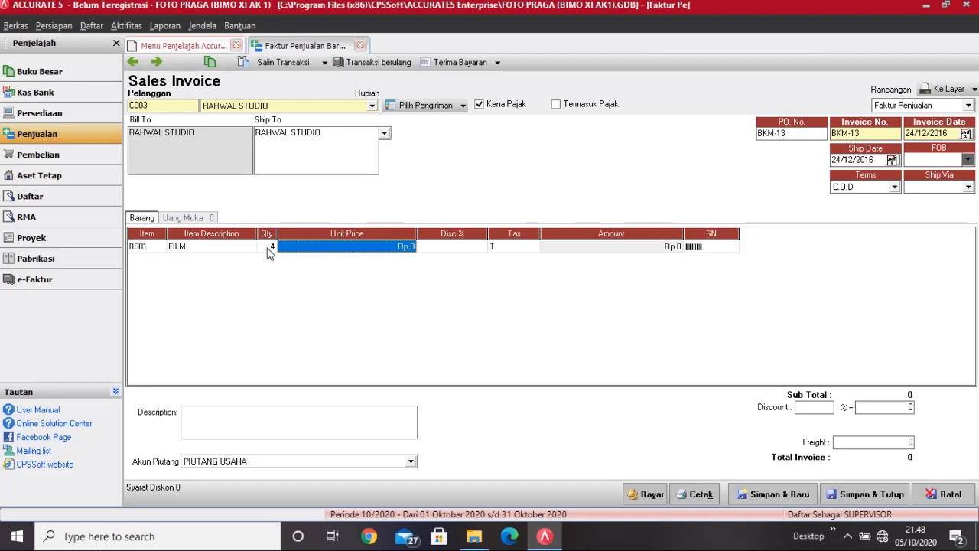
text(60000)
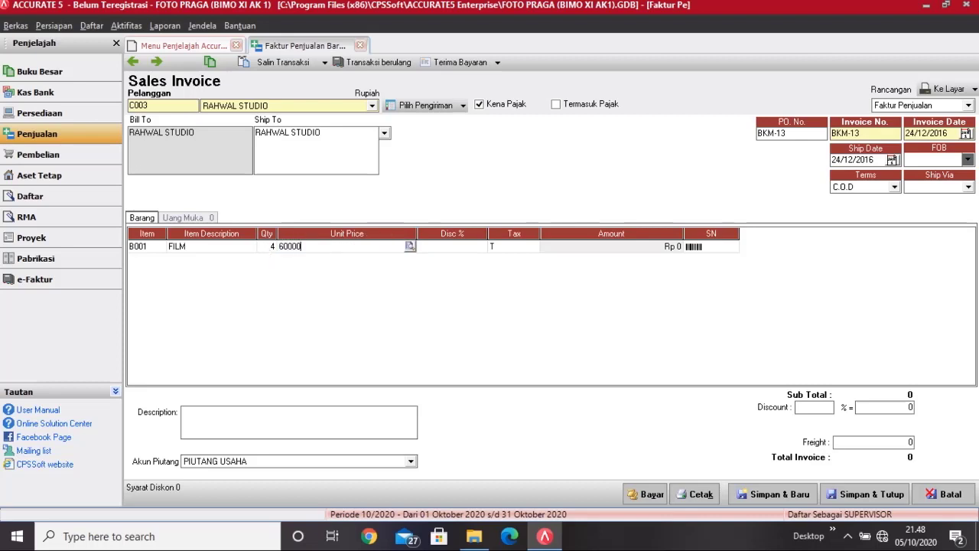
key(Tab)
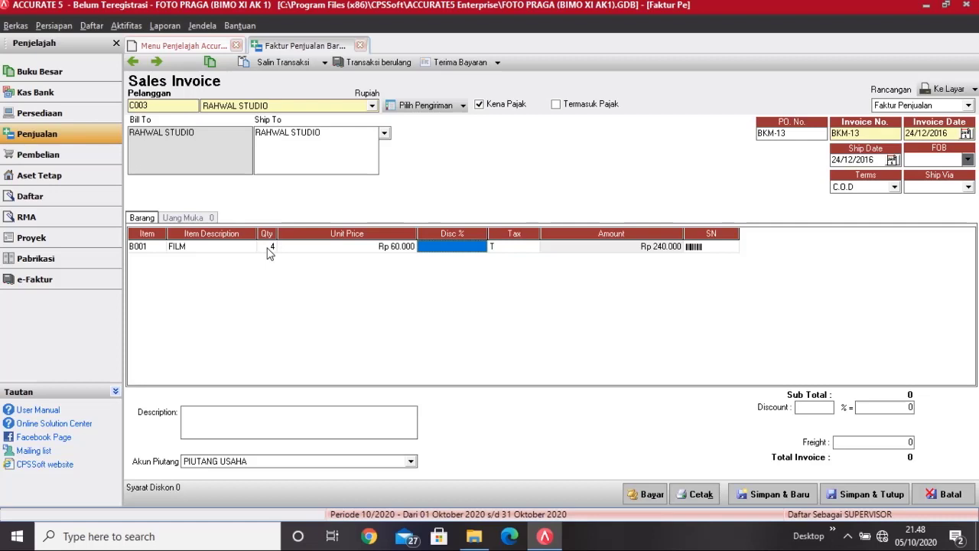
- Remove the tax code T from the FILM line and complete the line
key(Tab)
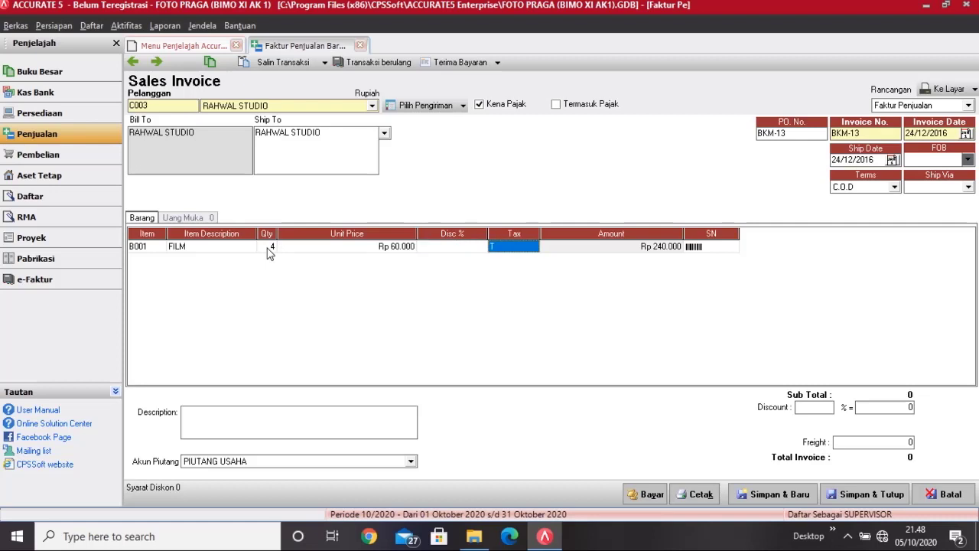
key(BackSpace)
key(Tab)
key(Tab)
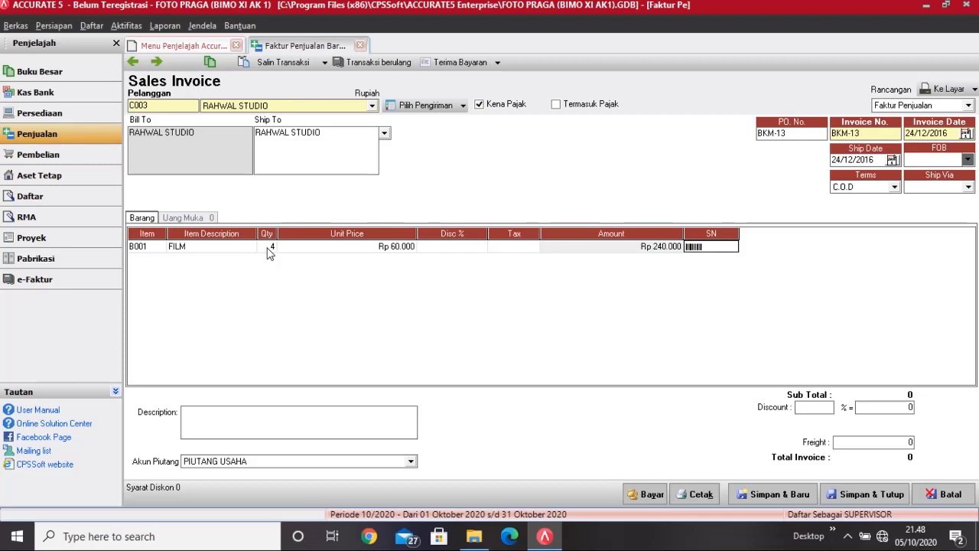
key(Tab)
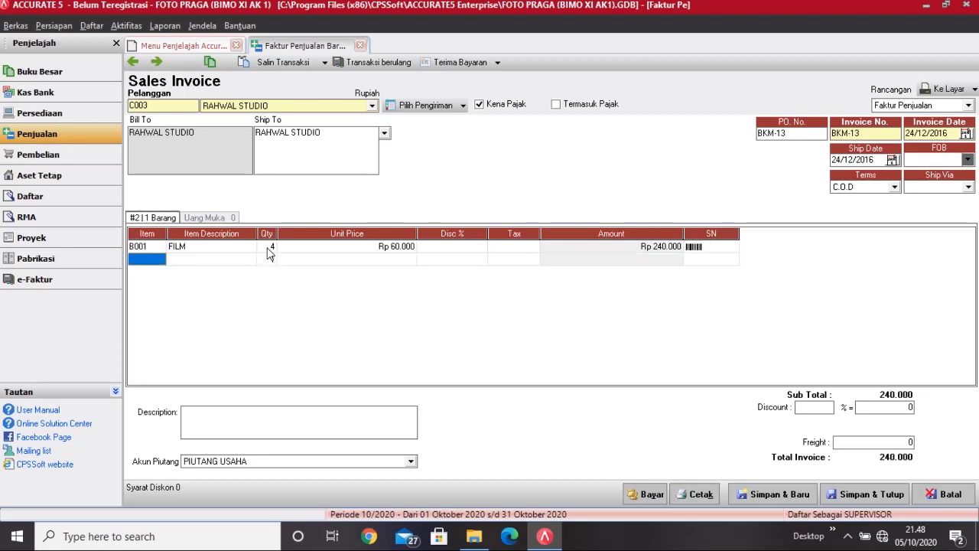
click(527, 249)
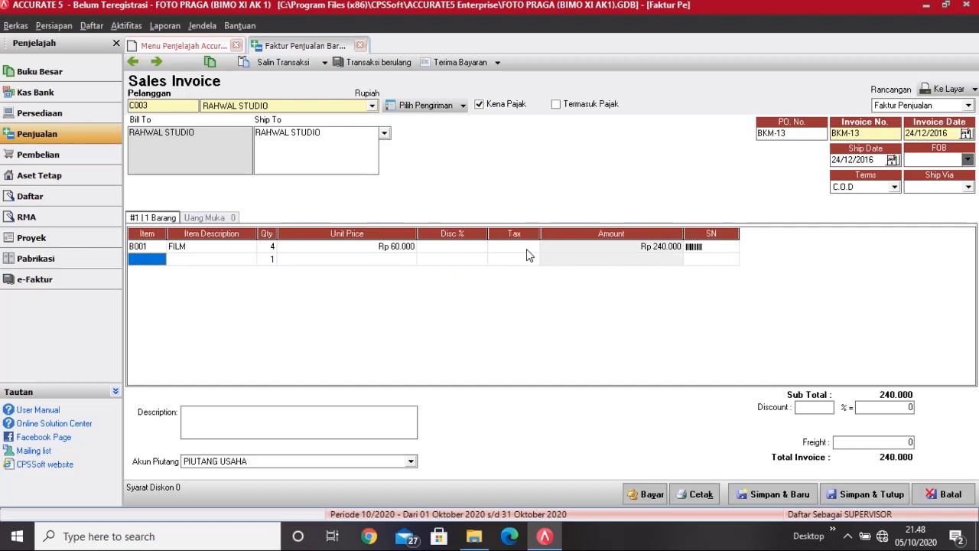
- Enter the invoice description "Penjualan Tunai" and open the customer receipt for its payment
click(371, 419)
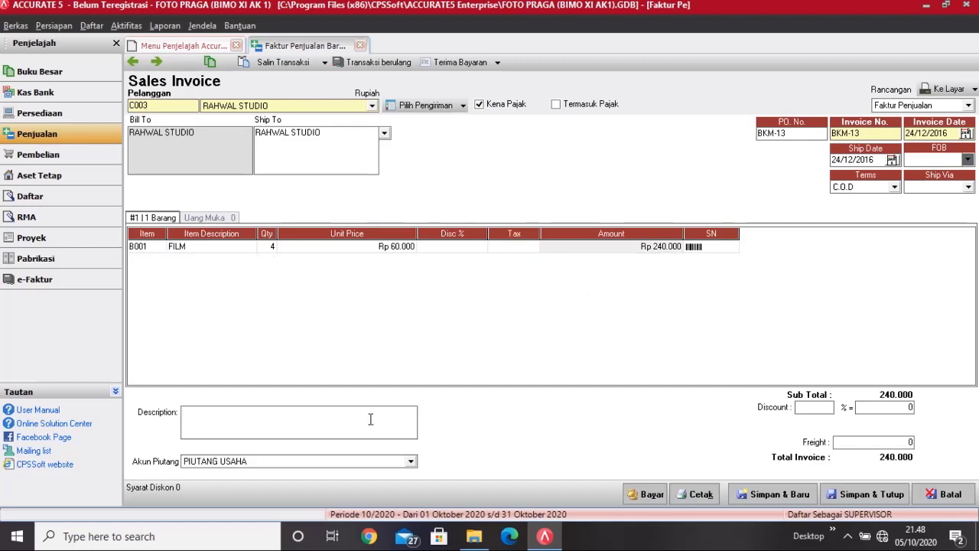
text(Penjualan Tunai)
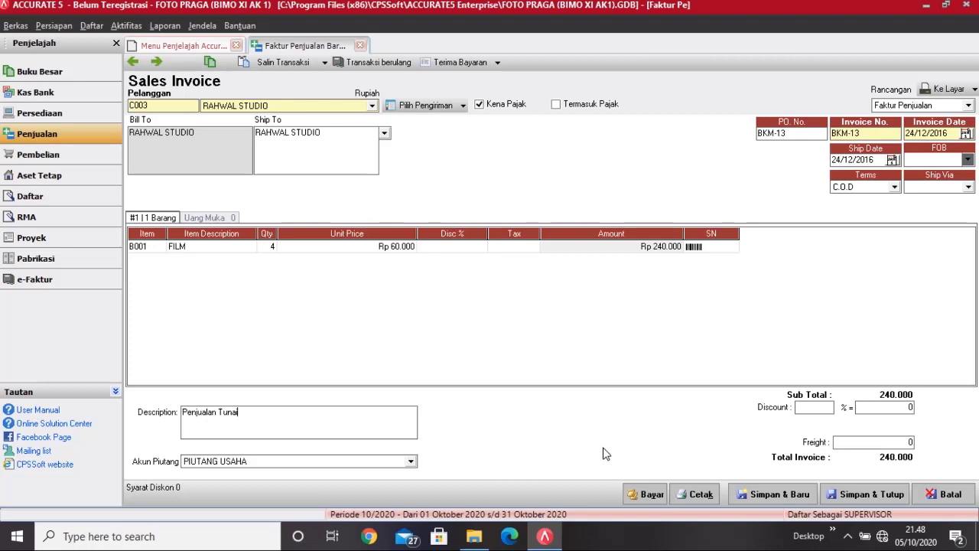
click(650, 494)
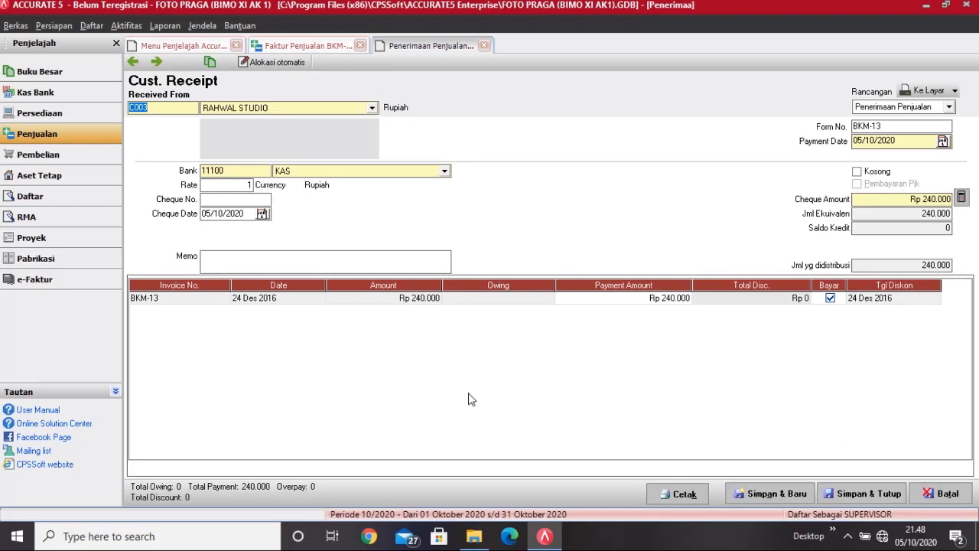
- Set the receipt's cheque date to 24/12/2016 and enter the memo "Penjualan Tunai"
click(248, 200)
key(Tab)
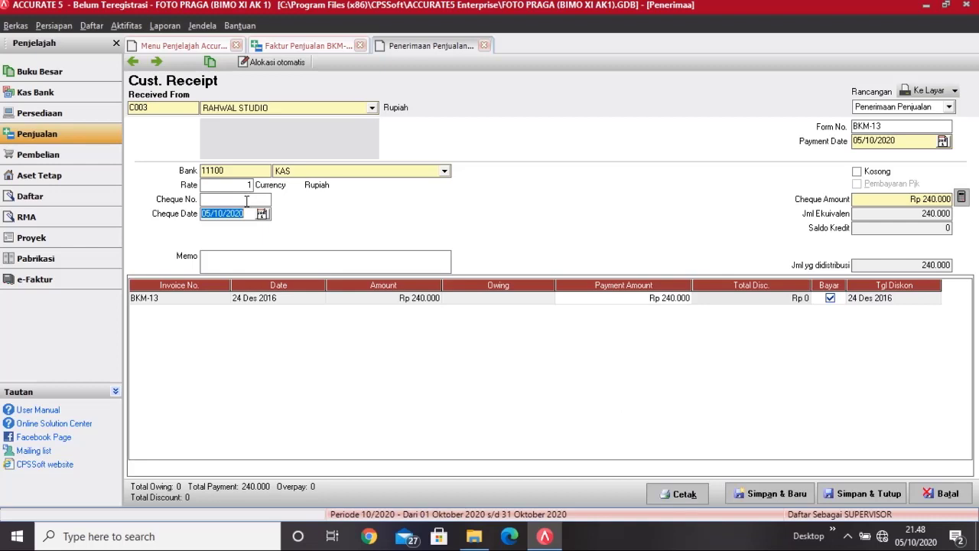
text(24/12/2016)
key(Tab)
text(Penju)
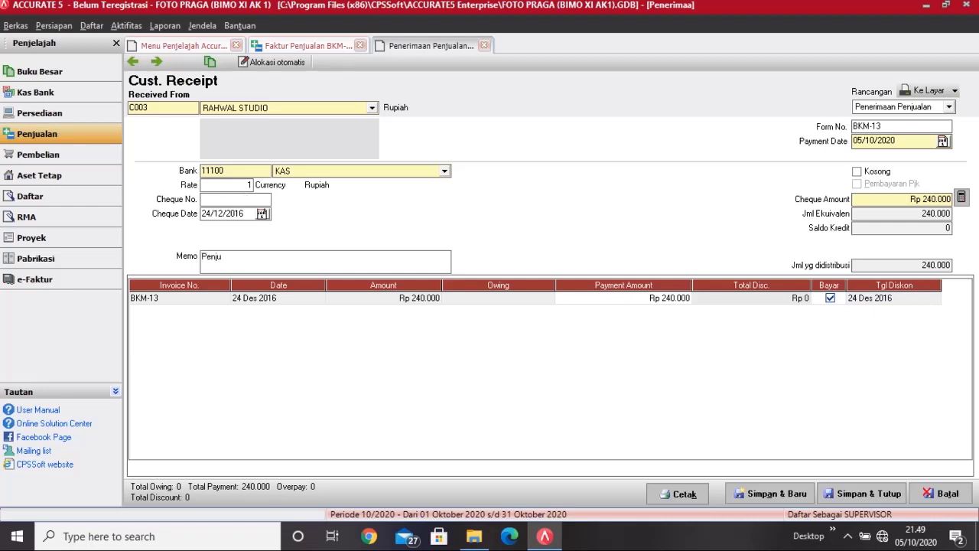
text(alan Tunai)
- Set the receipt's payment date to 24/12/2016, and save and close both the receipt and the sales invoice
key(Tab)
text(24/12/2016)
click(842, 490)
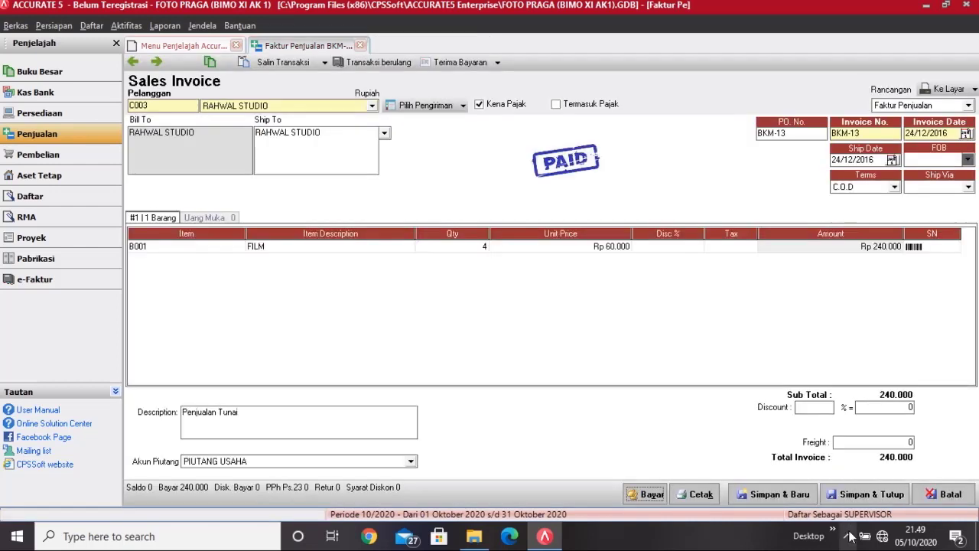
click(864, 497)
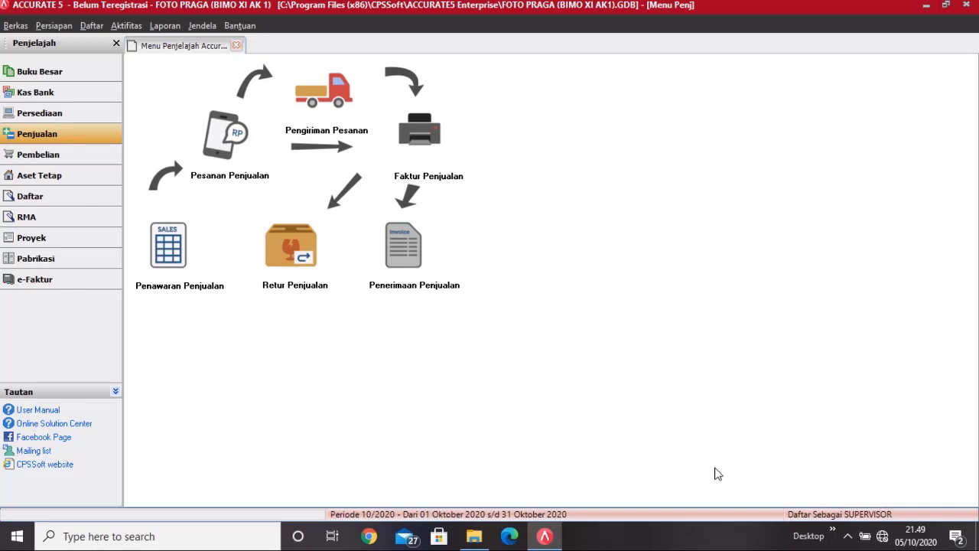
- Start a new purchase invoice in the purchasing module for the vendor KONICA
click(99, 162)
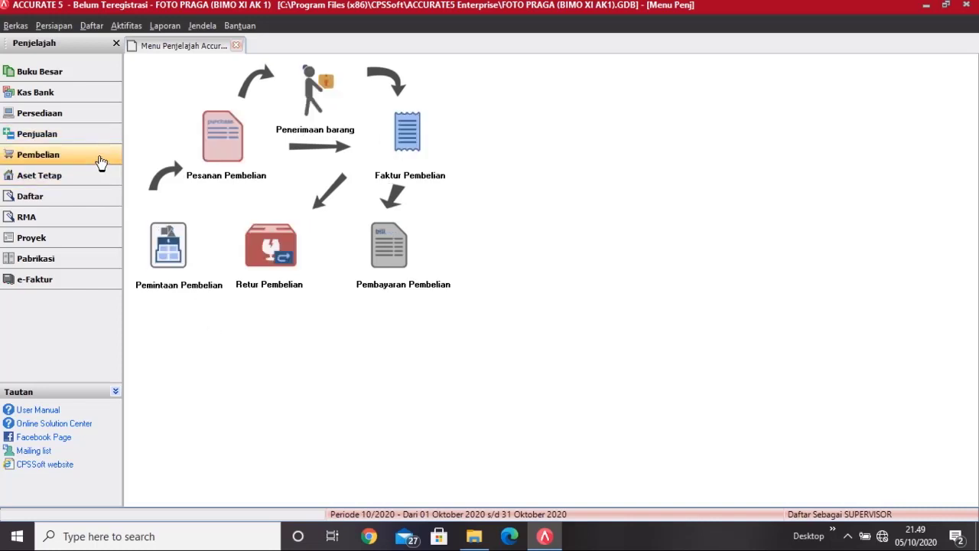
click(403, 156)
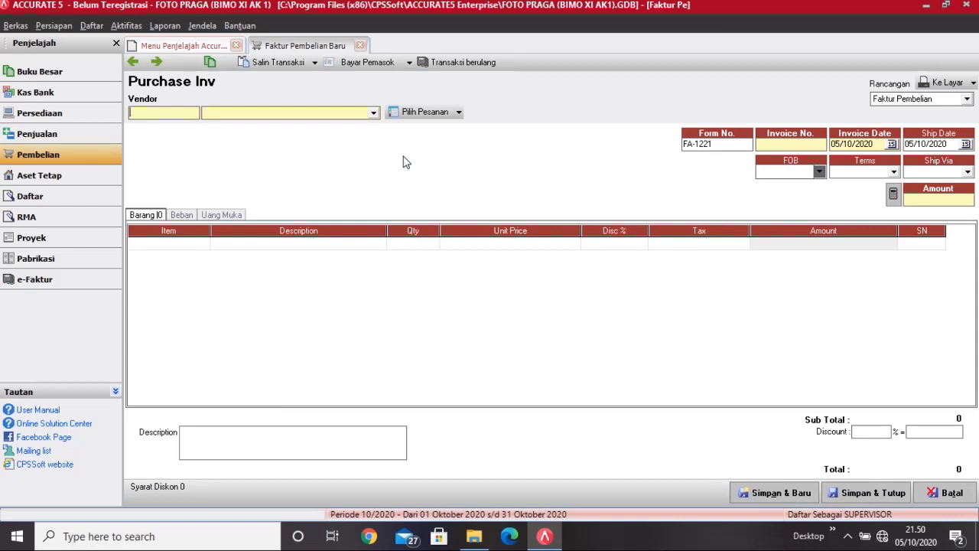
click(374, 114)
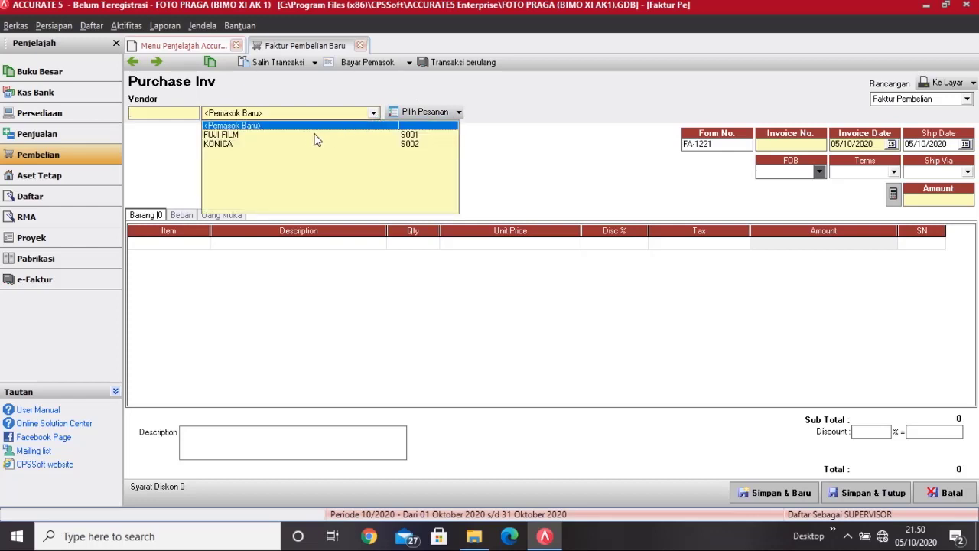
click(288, 147)
click(289, 145)
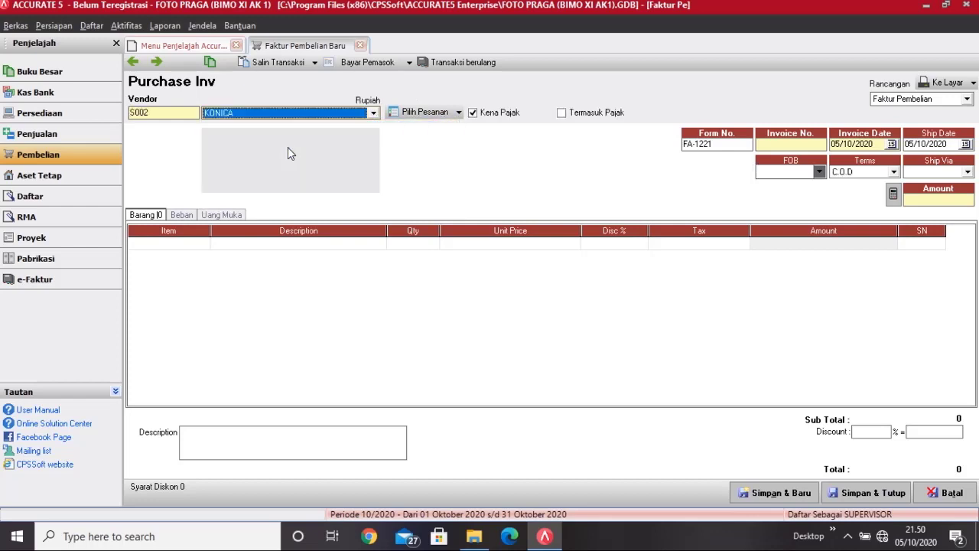
- Set both the form number and the invoice number of the purchase invoice to FA-1226
click(722, 143)
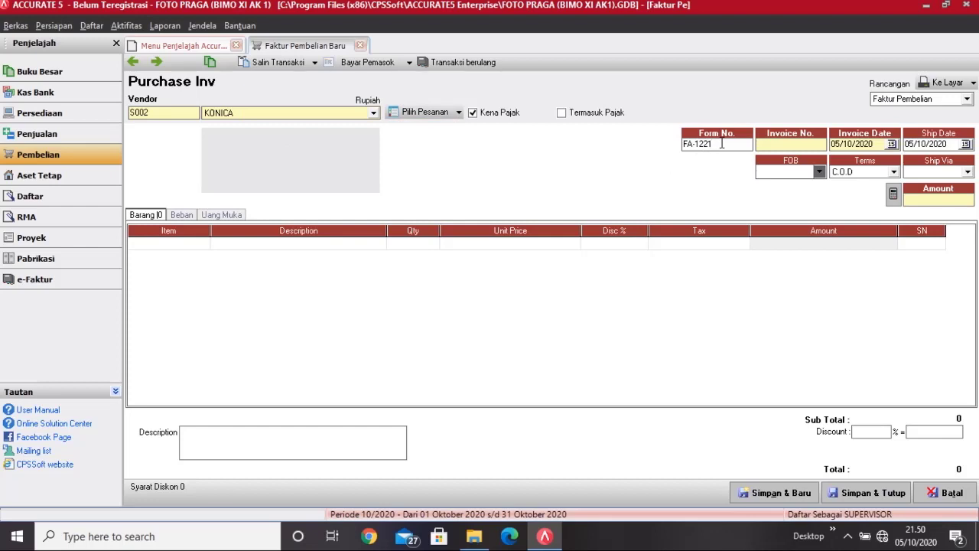
key(BackSpace)
text(6)
key(Tab)
text(FA-1226)
key(Tab)
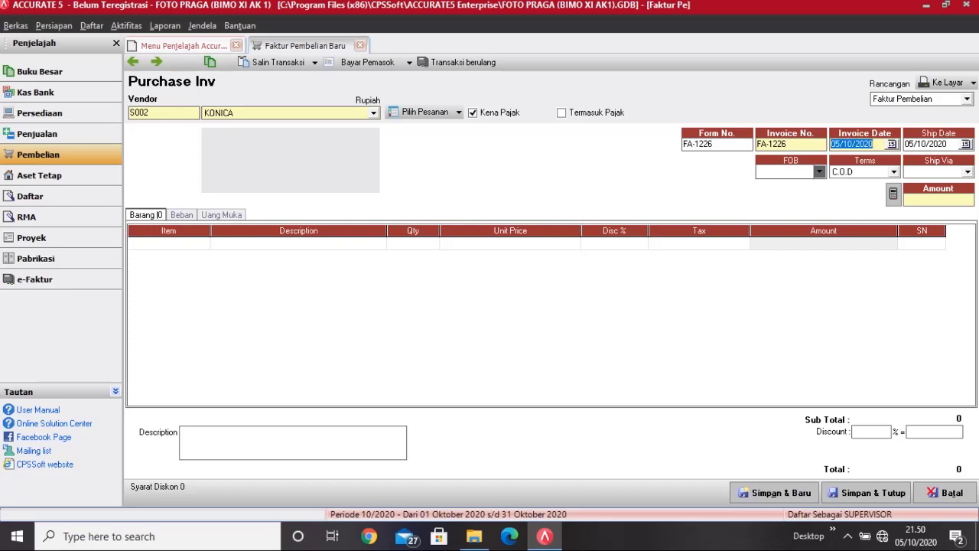
- Set the purchase invoice and ship dates to 26/12/2016 and the invoice amount to 150.000 Rupiah
text(12/2016)
key(Tab)
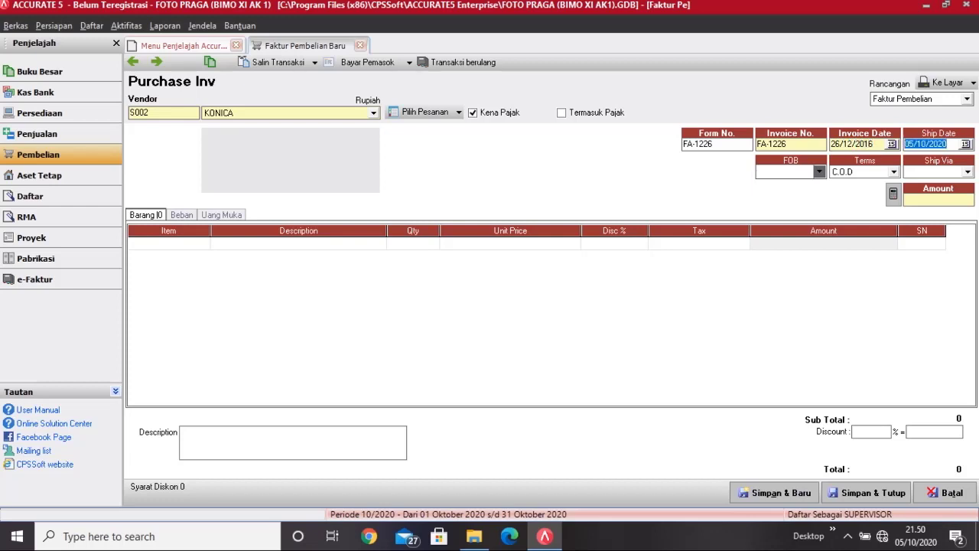
text(26/12/2016)
click(914, 200)
text(150.00)
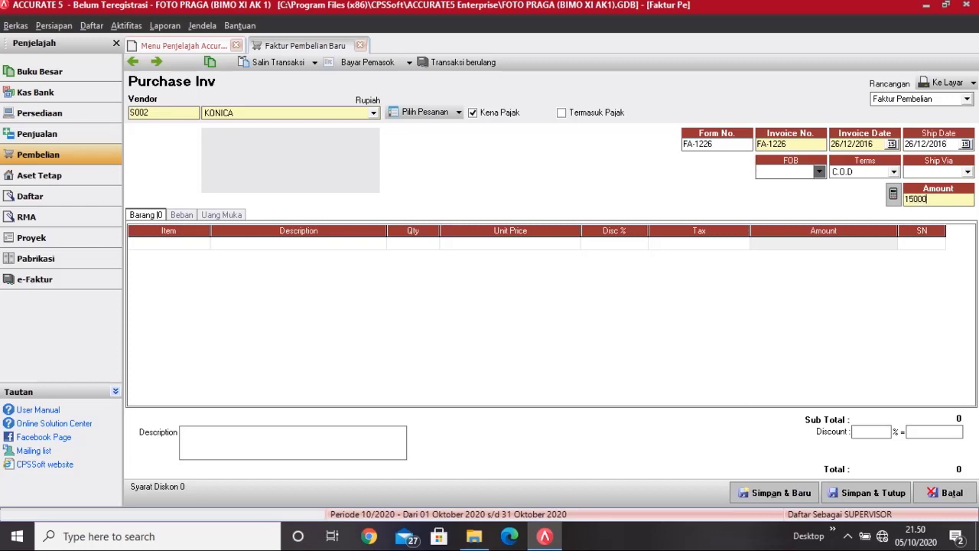
text(0)
key(Tab)
- Add item B001 (FILM) to the purchase invoice with a quantity of 3
click(195, 243)
click(203, 243)
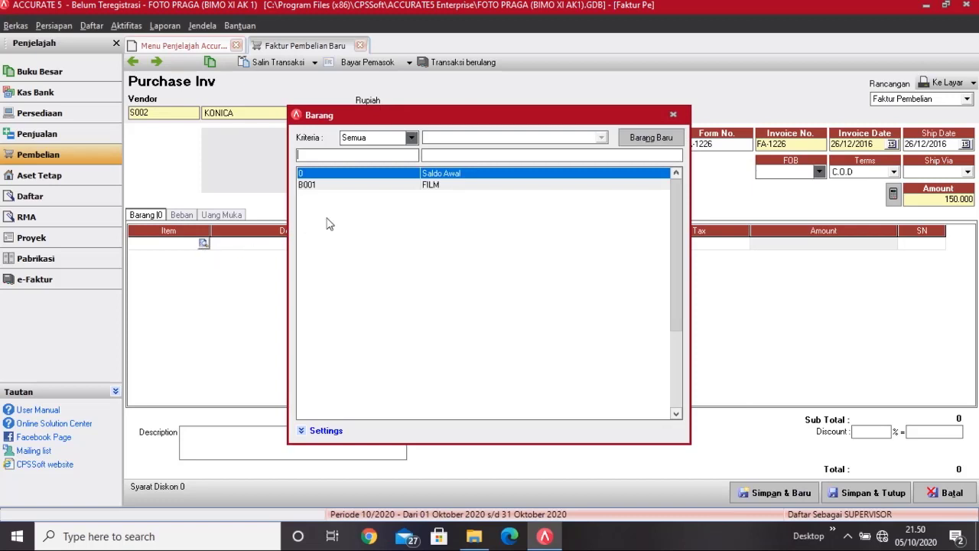
double_click(344, 190)
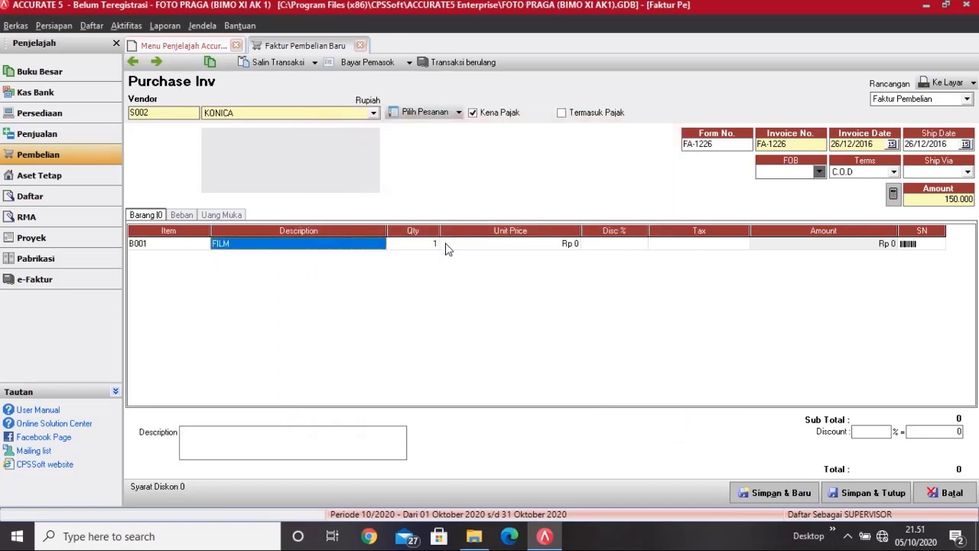
click(433, 247)
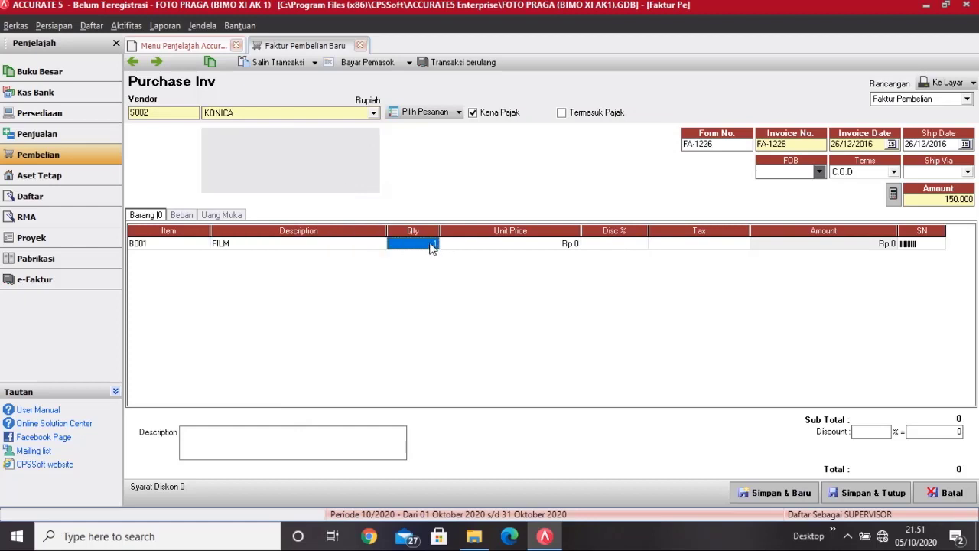
text(3)
key(Tab)
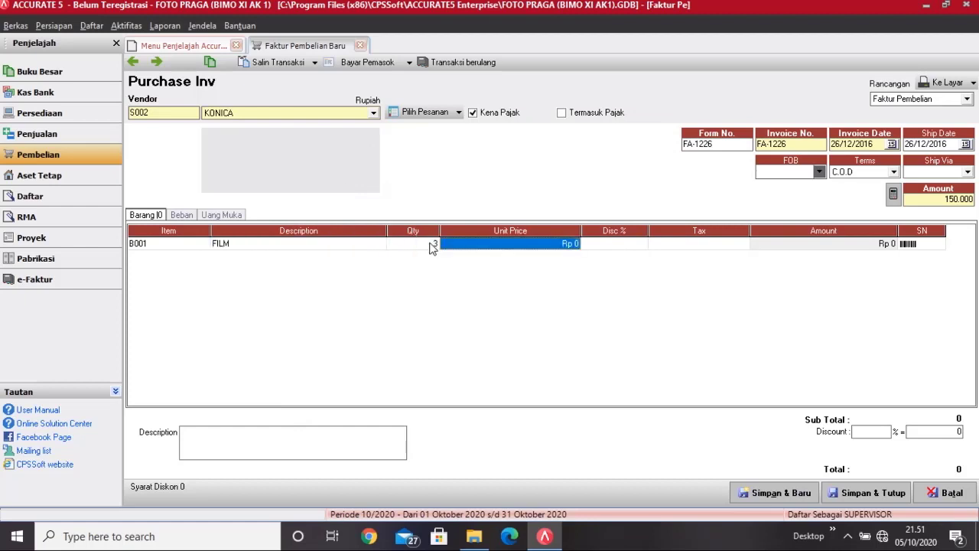
- Set the FILM line's unit price to 50.000 Rupiah and complete the line
text(50.)
text(00)
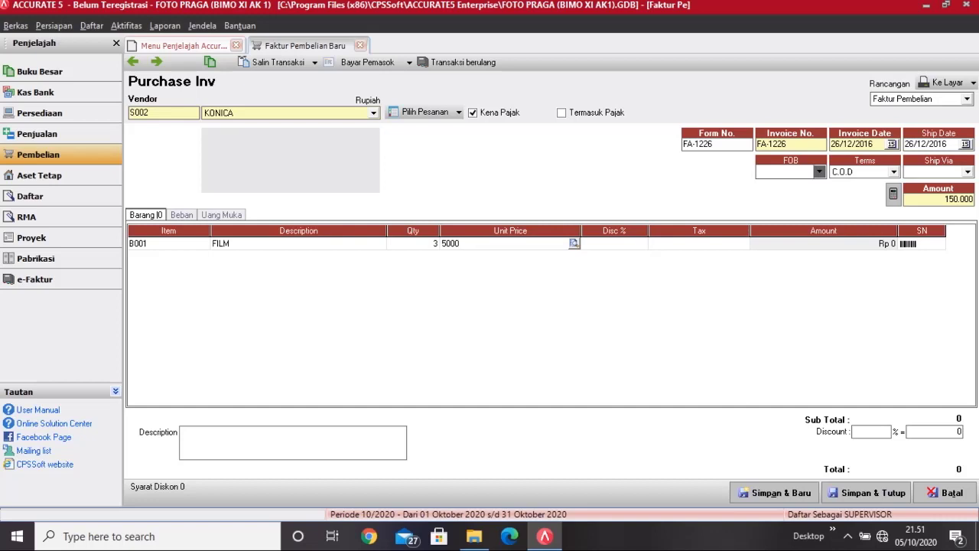
text(0)
key(Tab)
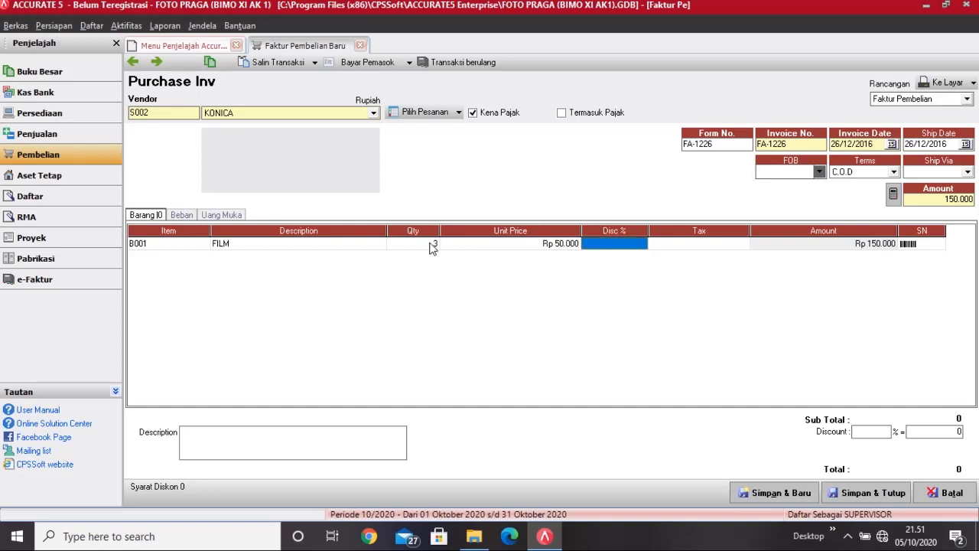
key(Tab)
key(Tab)
key(Tab)
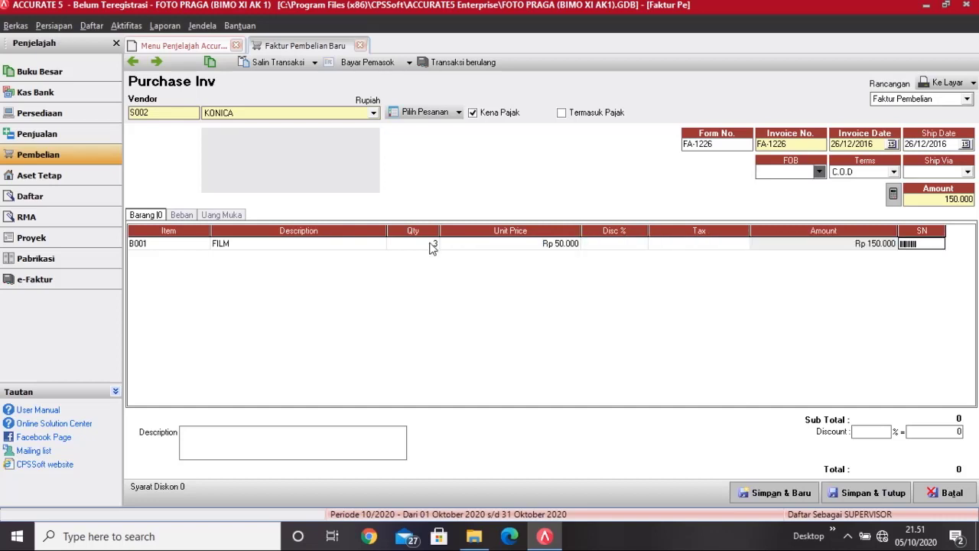
key(Tab)
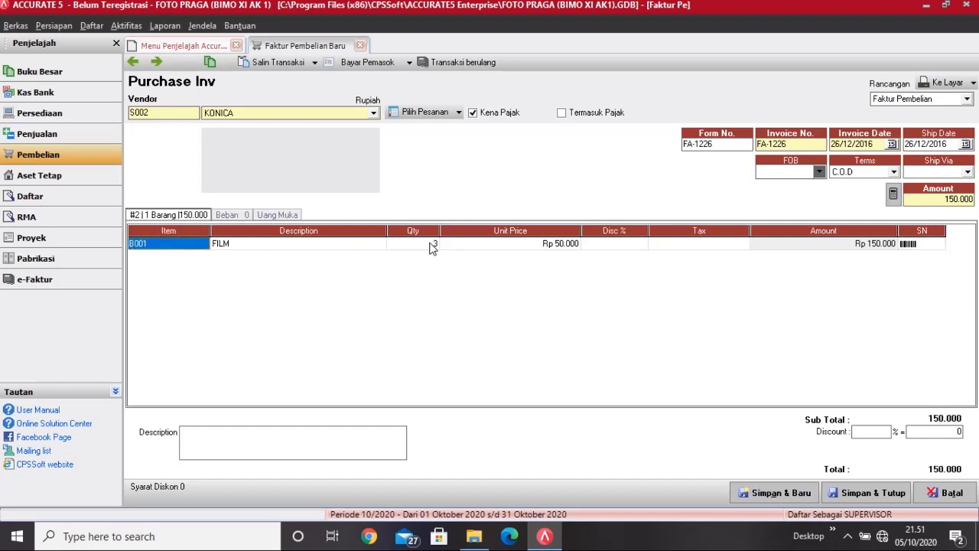
click(432, 243)
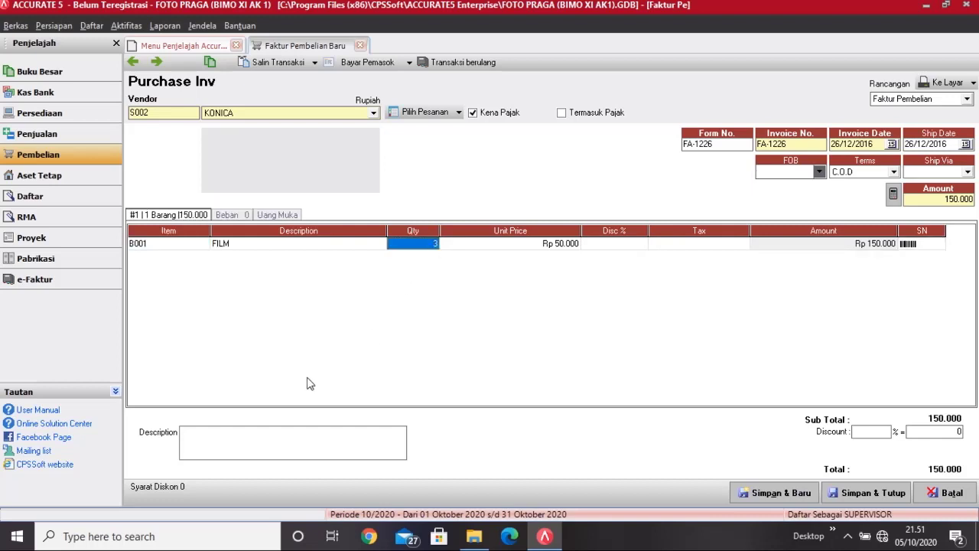
- Add the description "Pembelian Tunai" to the KONICA purchase invoice and save and close it
click(205, 439)
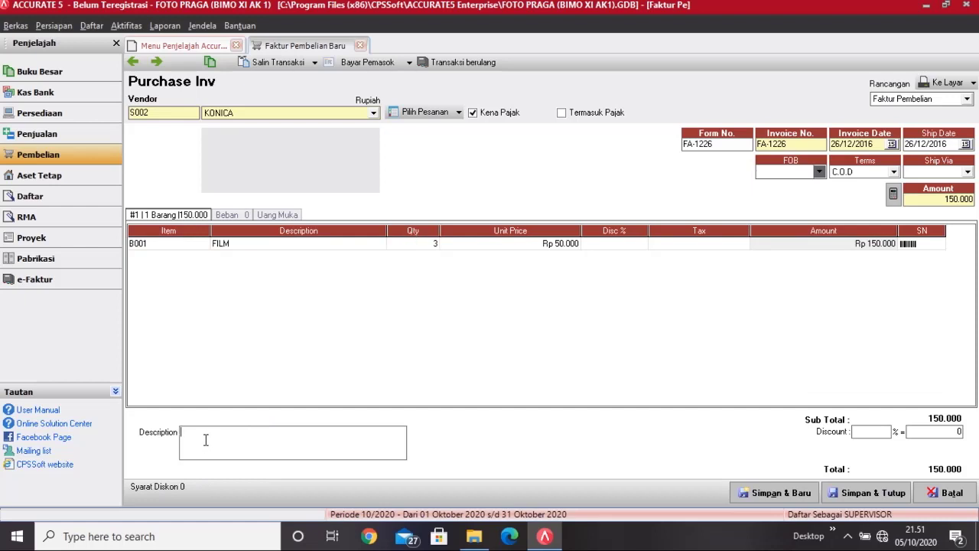
text(Pembelian Tunai)
click(846, 490)
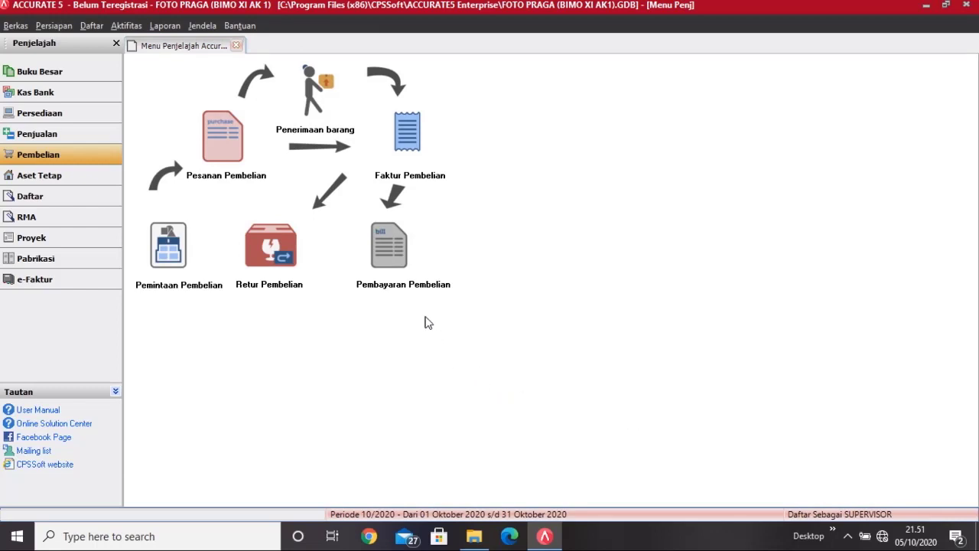
- Create a new purchase payment for vendor KONICA with the memo "Pembelian Tunai"
click(399, 266)
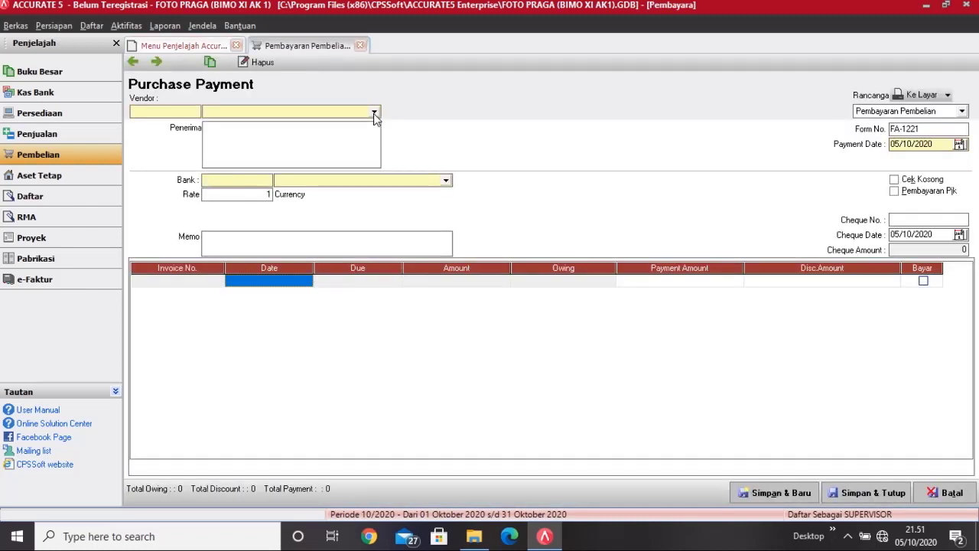
click(374, 113)
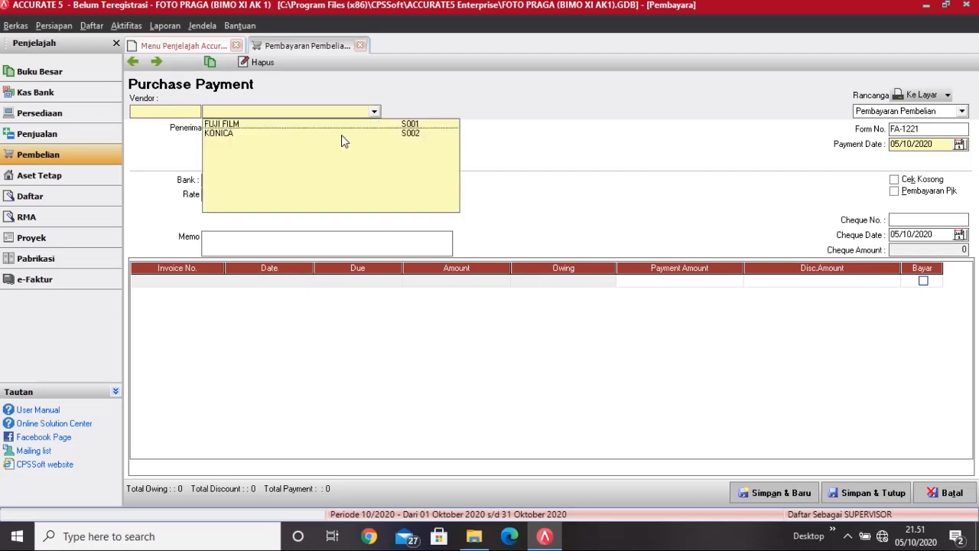
click(342, 133)
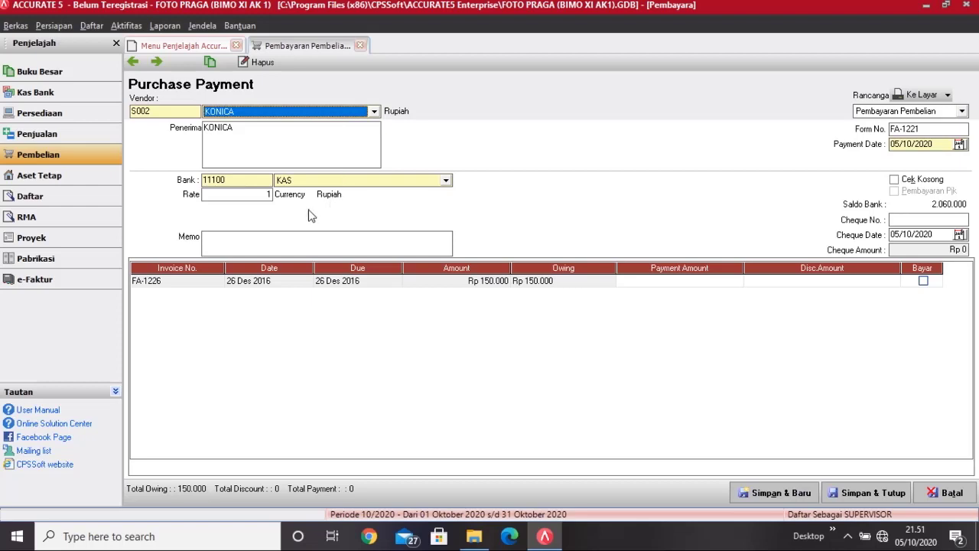
click(261, 240)
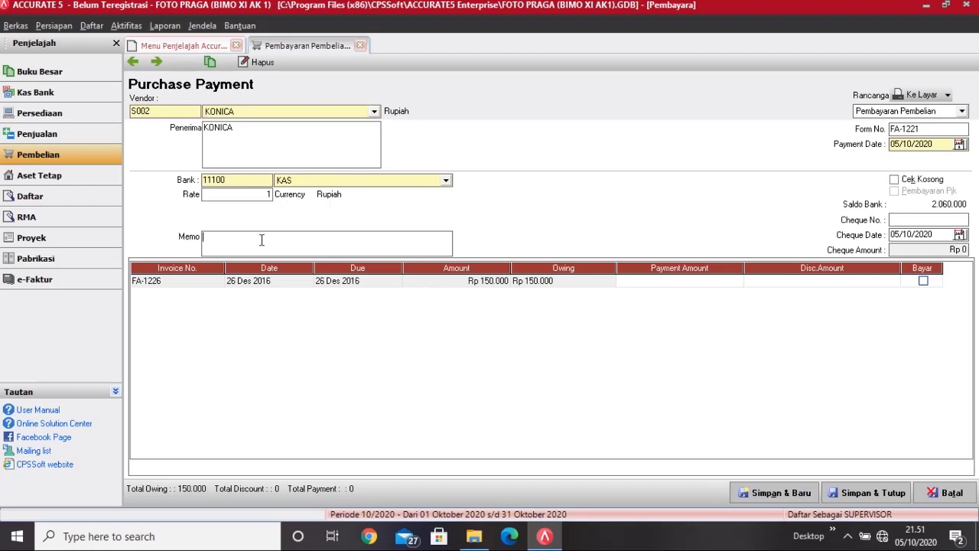
text(Pembelian Tunai)
- Set the purchase payment's form number to FA-1226
click(928, 132)
key(BackSpace)
text(6)
key(Tab)
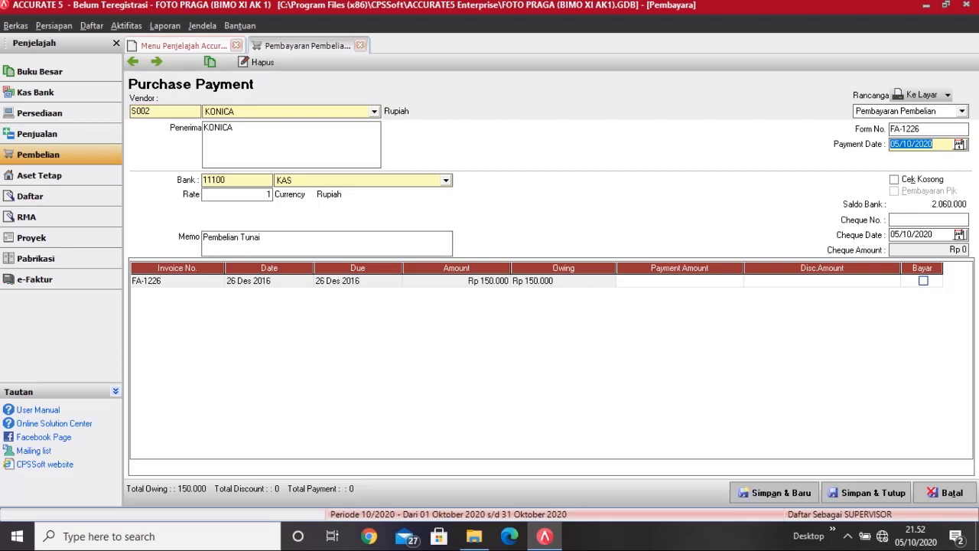
- Set both the payment date and the cheque date of the purchase payment to 26/12/2016
text(26/12/2016)
click(938, 235)
key(BackSpace)
key(BackSpace)
key(BackSpace)
key(BackSpace)
key(BackSpace)
key(BackSpace)
key(BackSpace)
key(BackSpace)
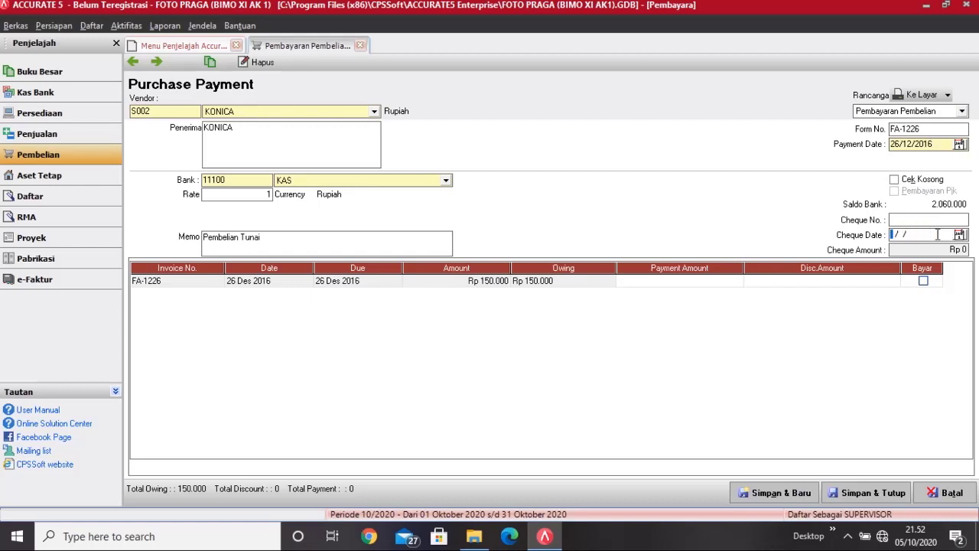
text(26/12/2016)
- Mark invoice FA-1226 for full payment and save and close the purchase payment
click(923, 281)
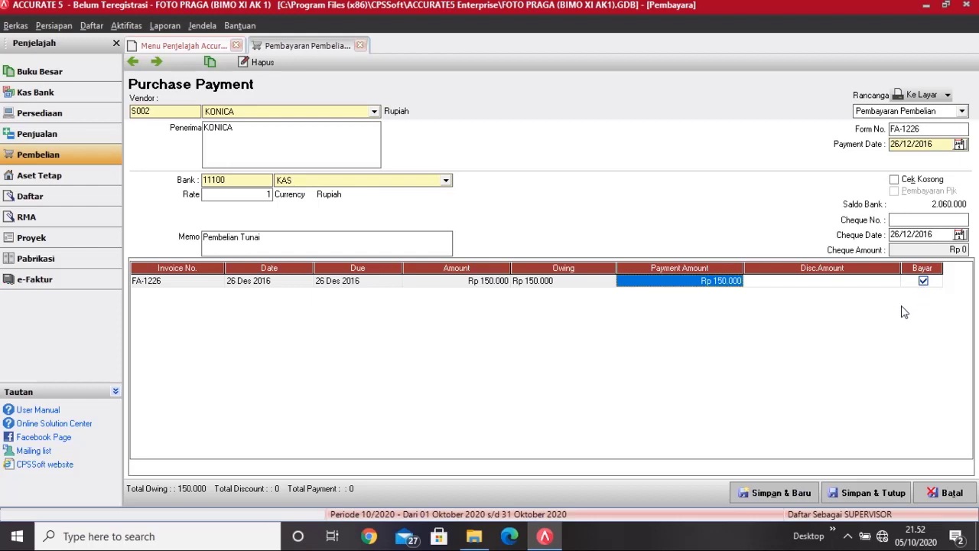
click(953, 250)
key(Tab)
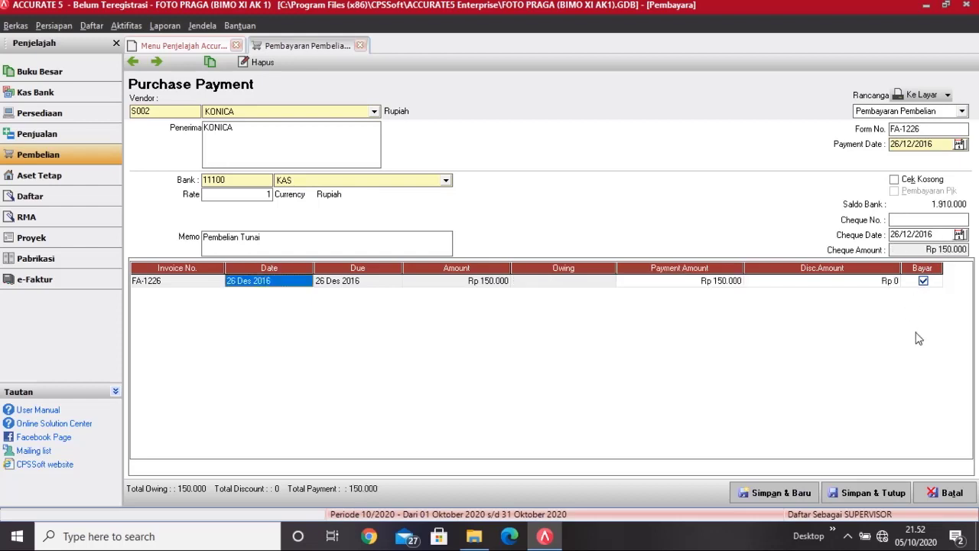
click(874, 494)
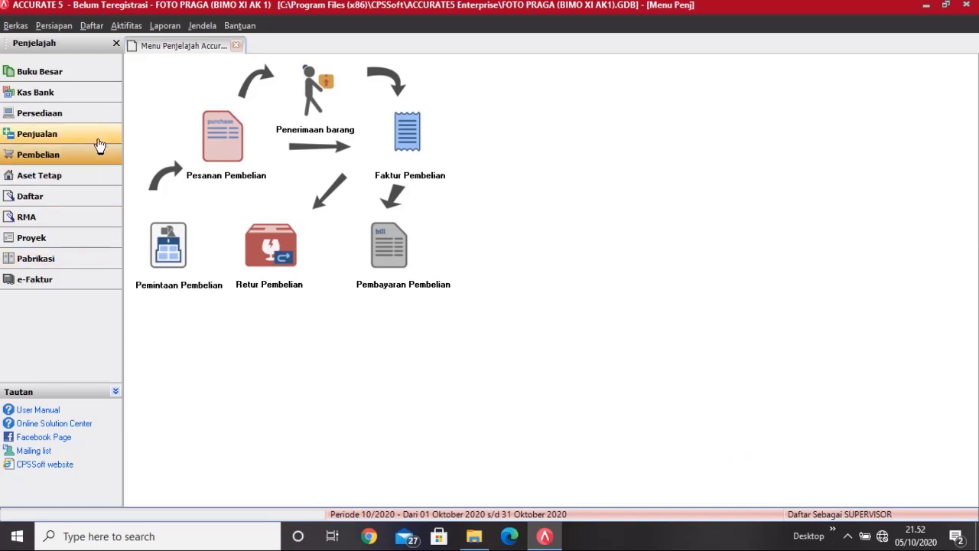
- Create a new other cash payment from the KAS account dated 26/12/2016
click(95, 95)
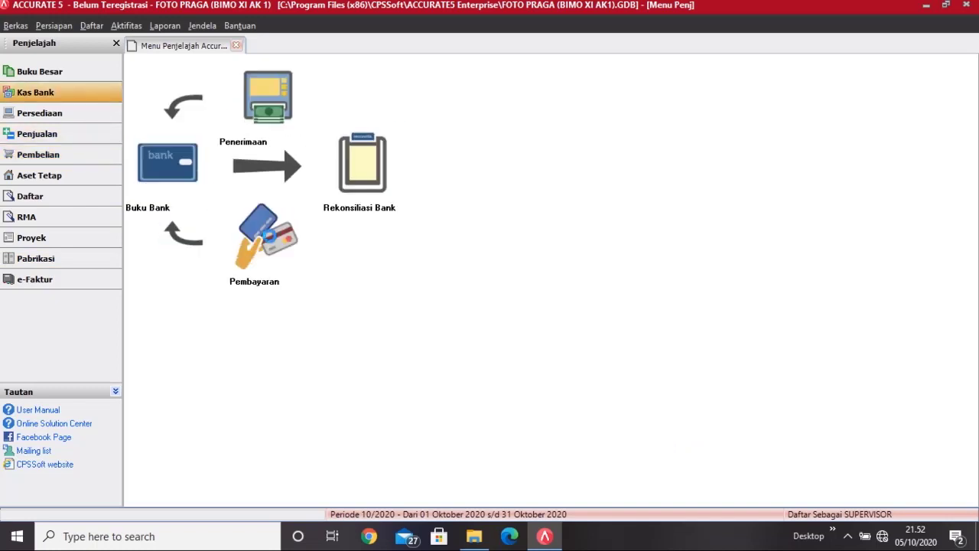
click(267, 234)
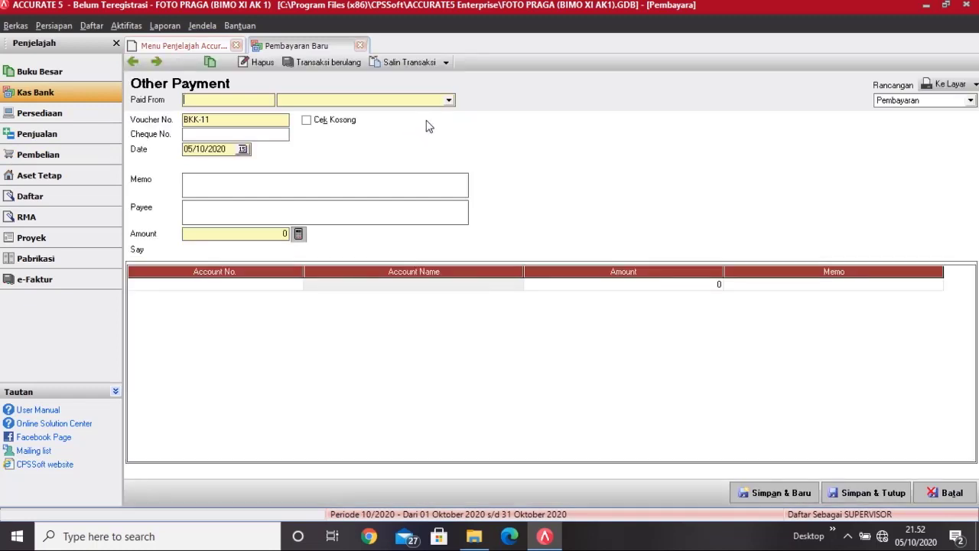
click(449, 100)
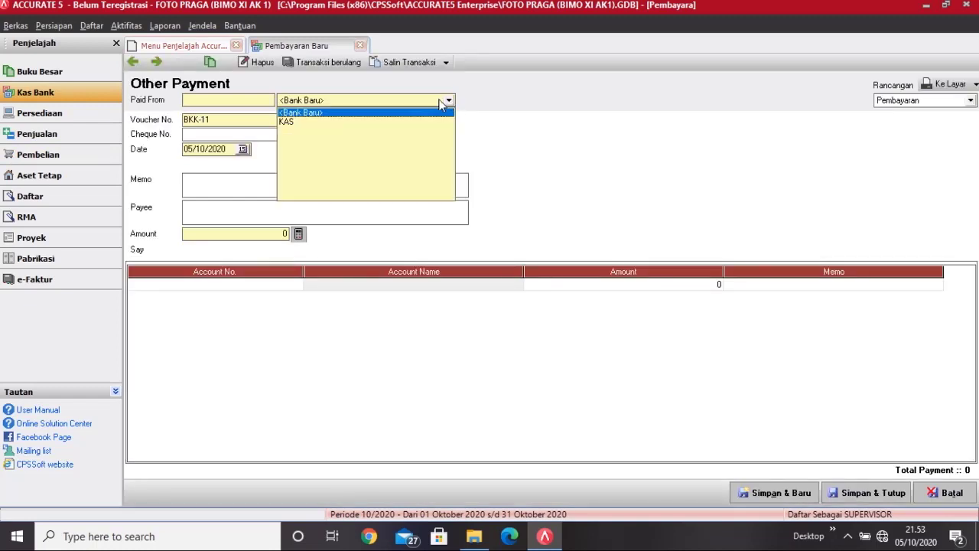
click(344, 123)
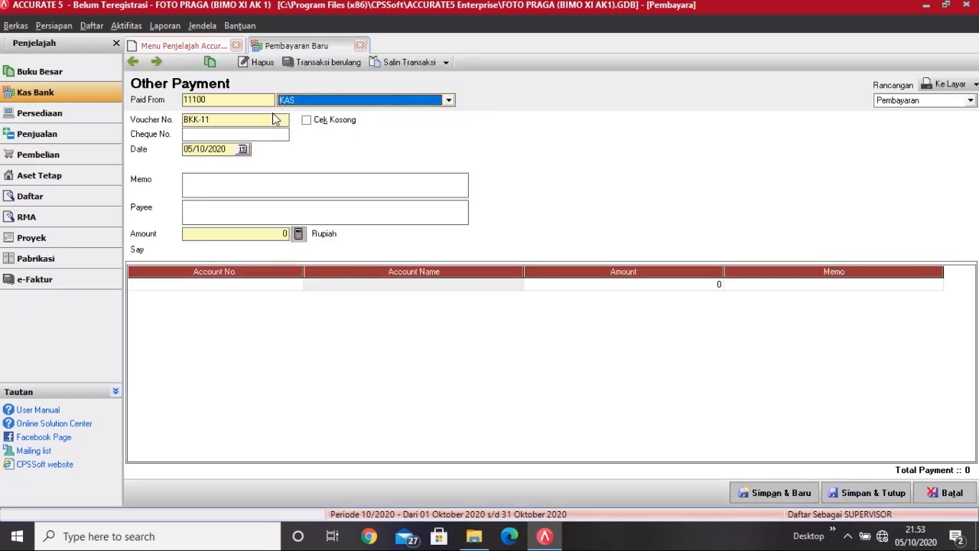
key(Tab)
key(Tab)
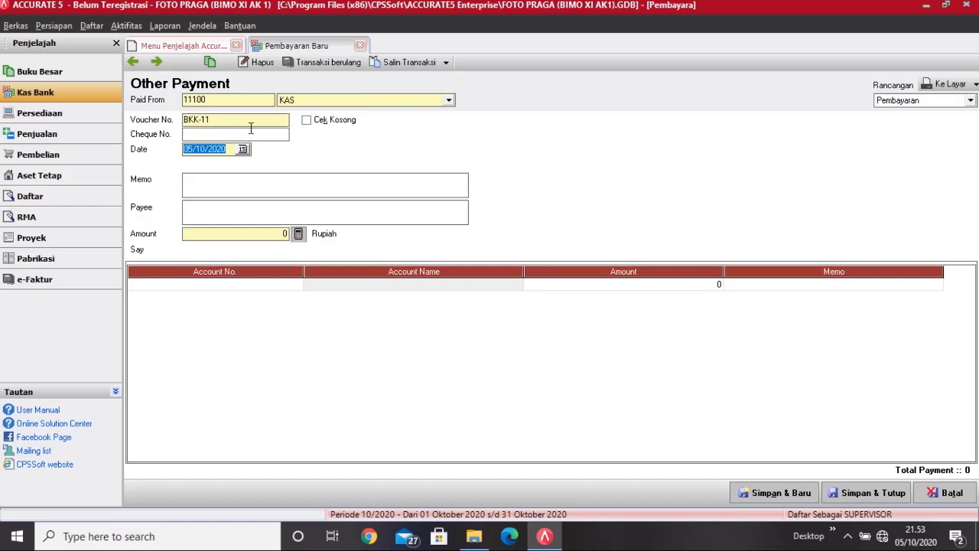
text(26/12/2016)
click(237, 182)
text(Pemba)
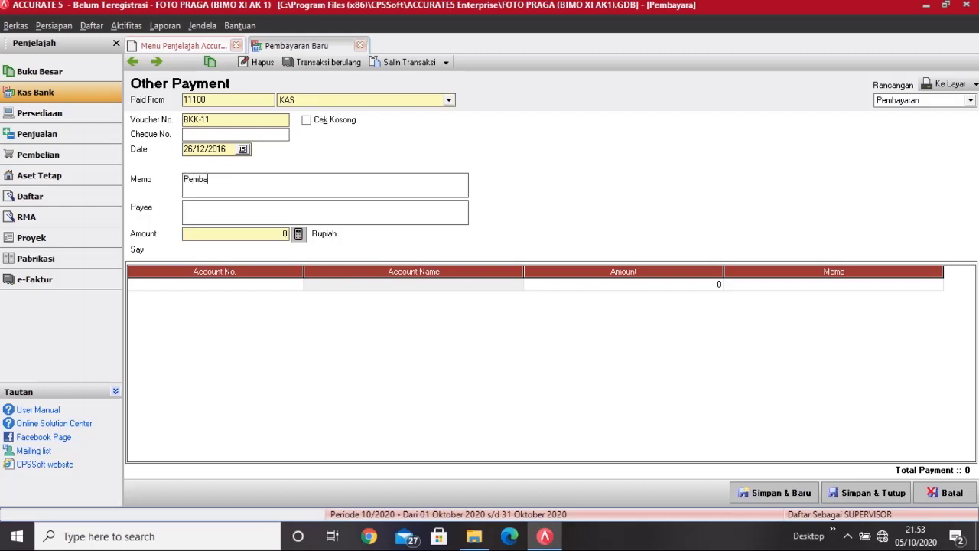
text(yaran B)
text(ahan baka)
text(r )
text(Perta)
text(ma)
text(x)
key(BackSpace)
text(x plus )
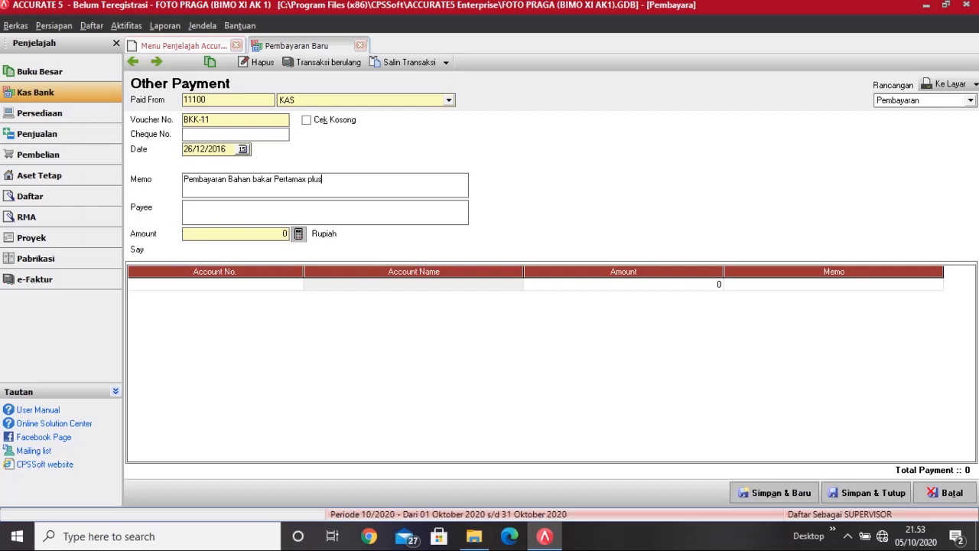
text(5ltr @Rp 10.000)
- Set the payee to Pertamina and the payment amount to 50.000 Rupiah
click(212, 223)
text(Pertamina)
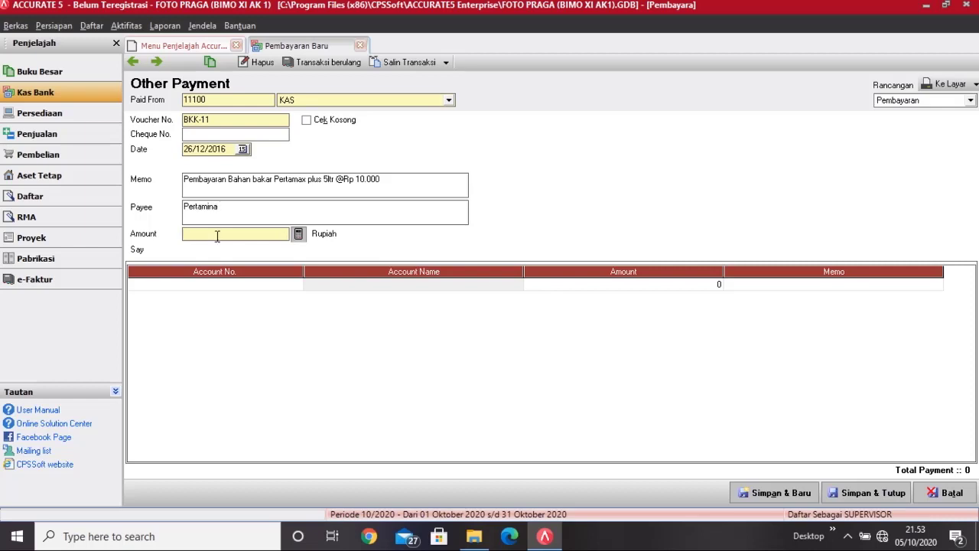
text(50000)
- Allocate the payment to account 61800 (BEBAN LAIN-LAIN) and save and close it
click(215, 285)
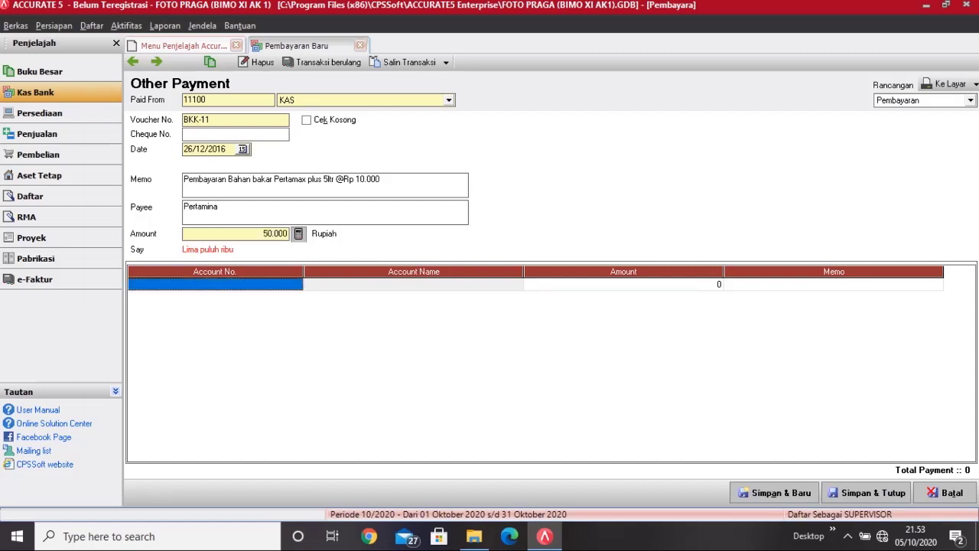
click(297, 285)
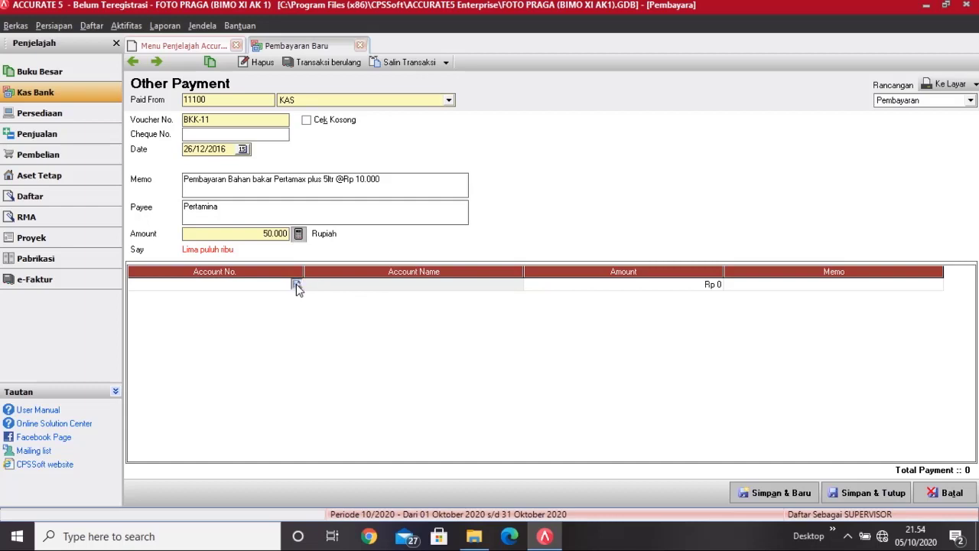
click(296, 283)
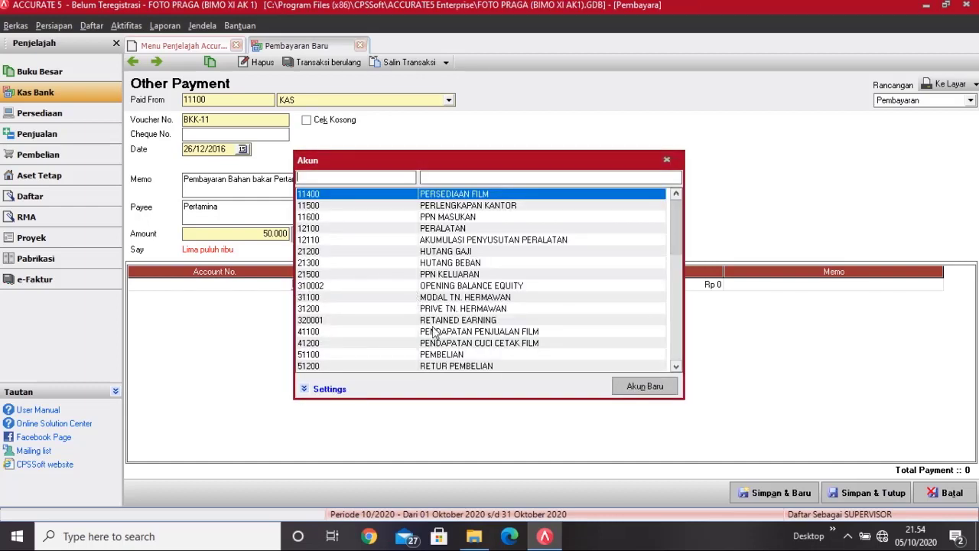
click(675, 347)
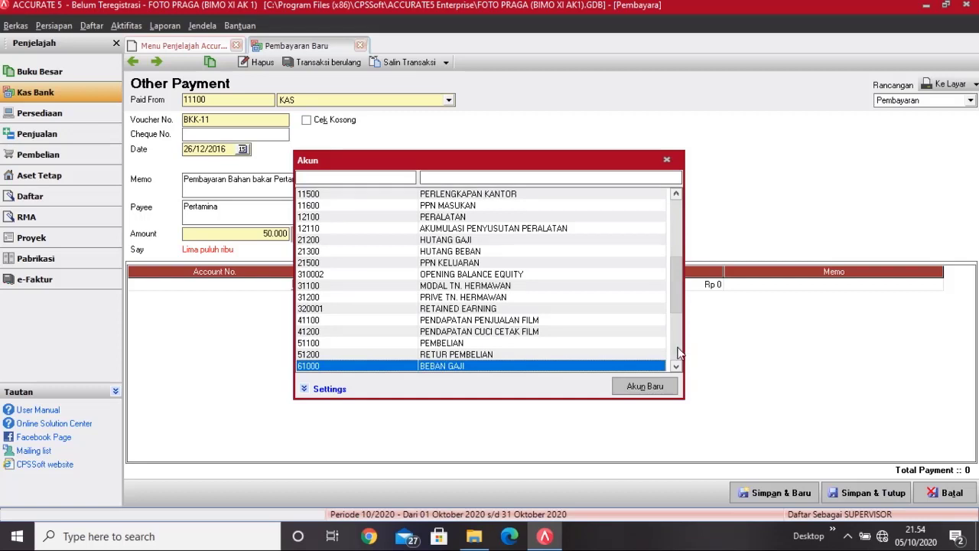
click(675, 347)
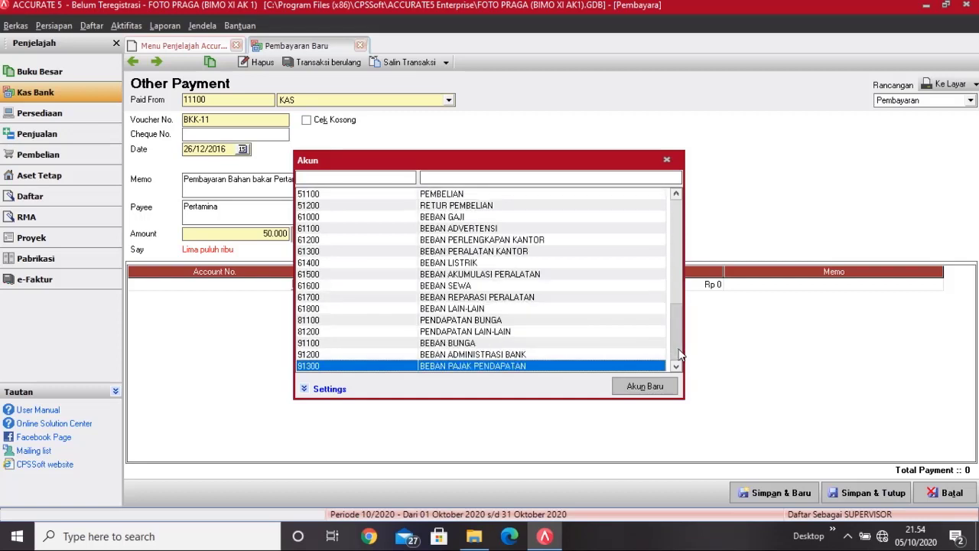
double_click(514, 310)
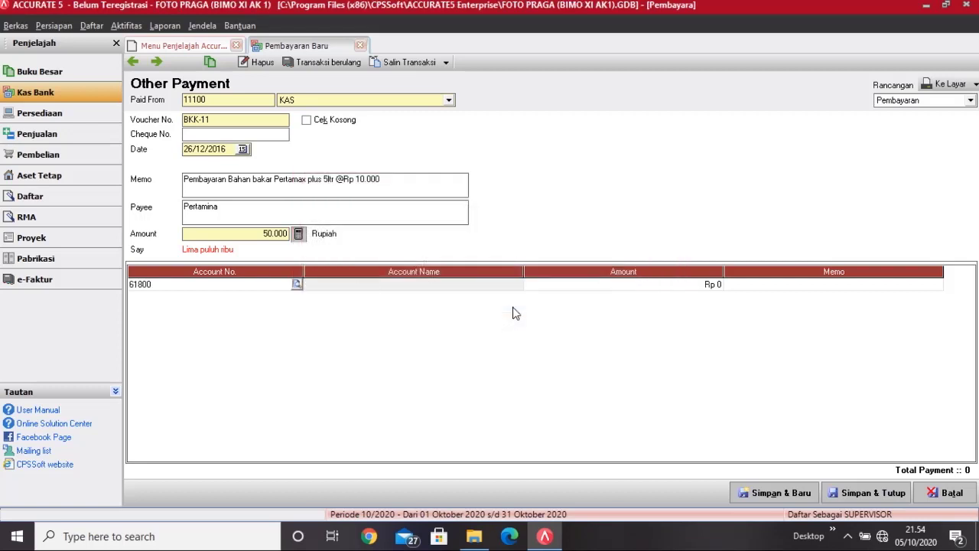
click(752, 285)
key(Return)
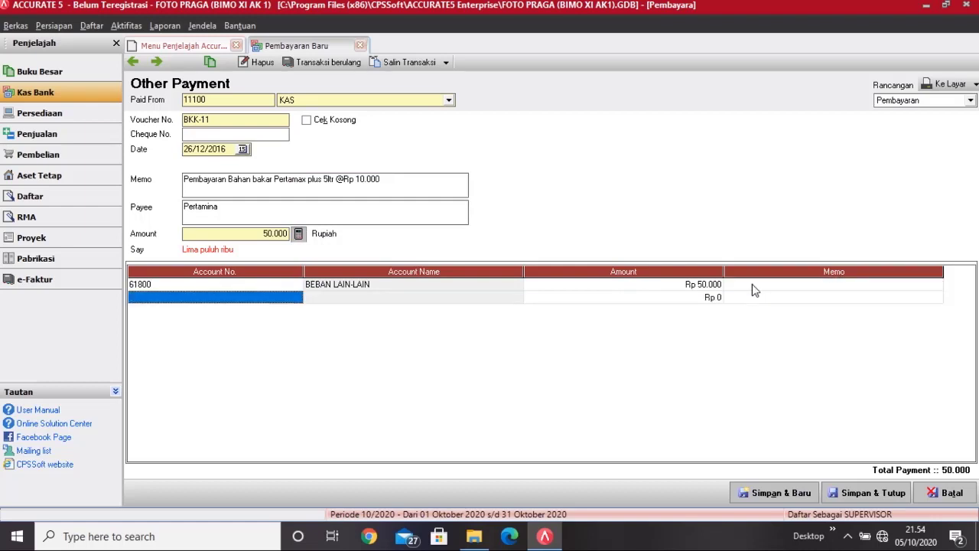
click(752, 285)
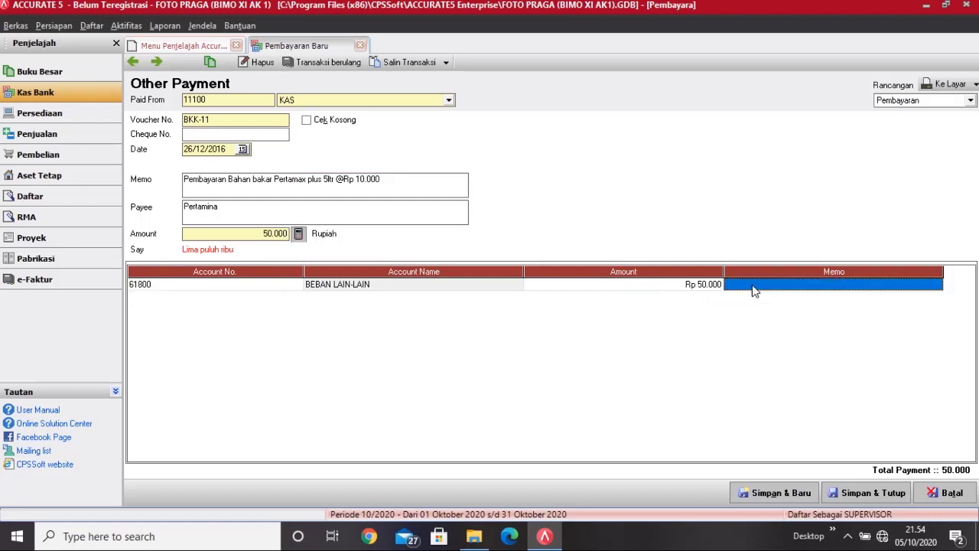
click(874, 496)
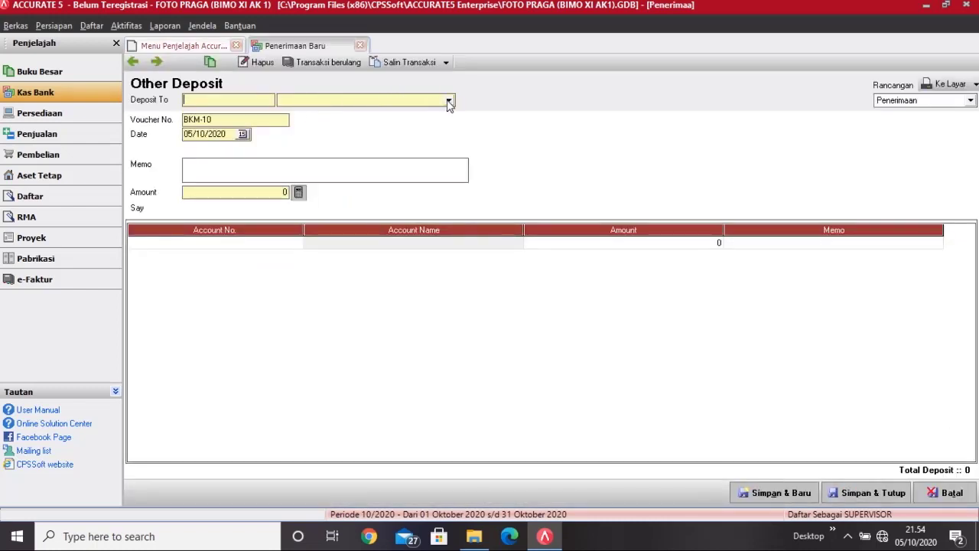
- In a new other deposit, choose KAS as the receiving account and set the voucher number to BKM-14
click(449, 100)
click(315, 123)
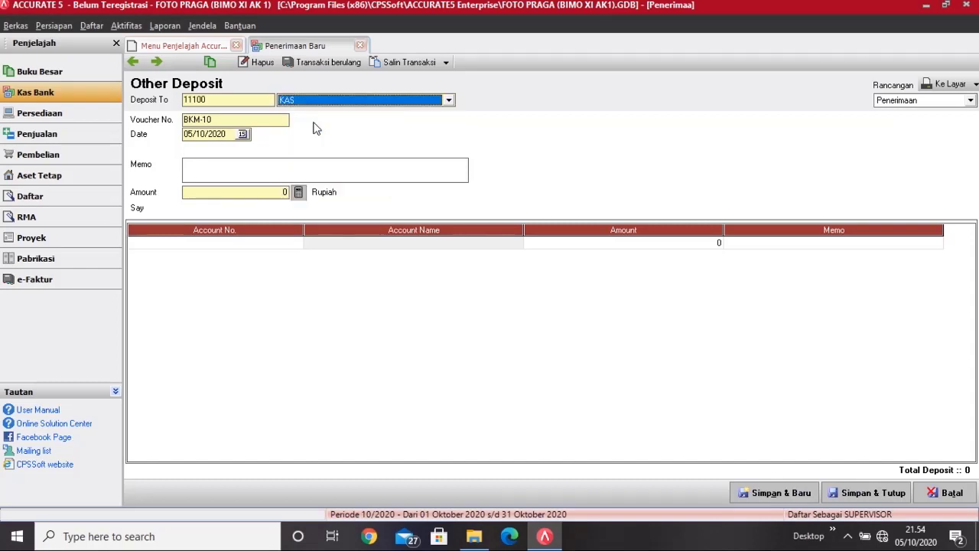
click(234, 119)
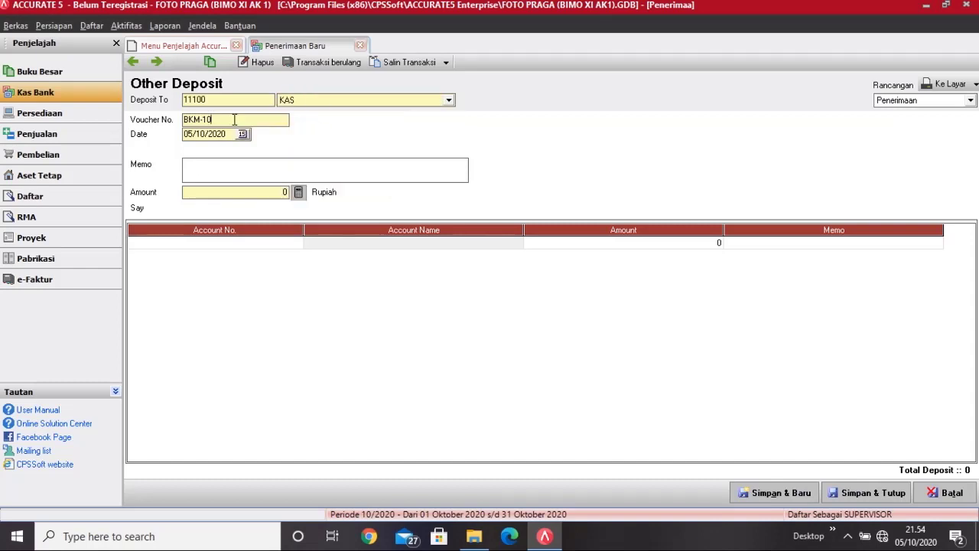
key(BackSpace)
text(4)
key(Tab)
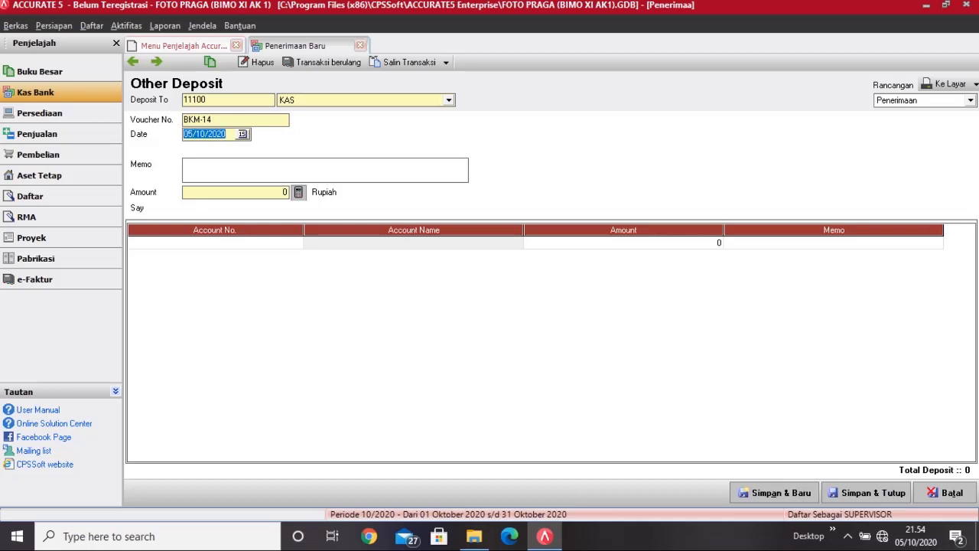
- Date the deposit 27/12/2016 and enter the memo "Pendapatan atas hasil Cuci Cetak dari Azizah Photo"
text(27122016Penda)
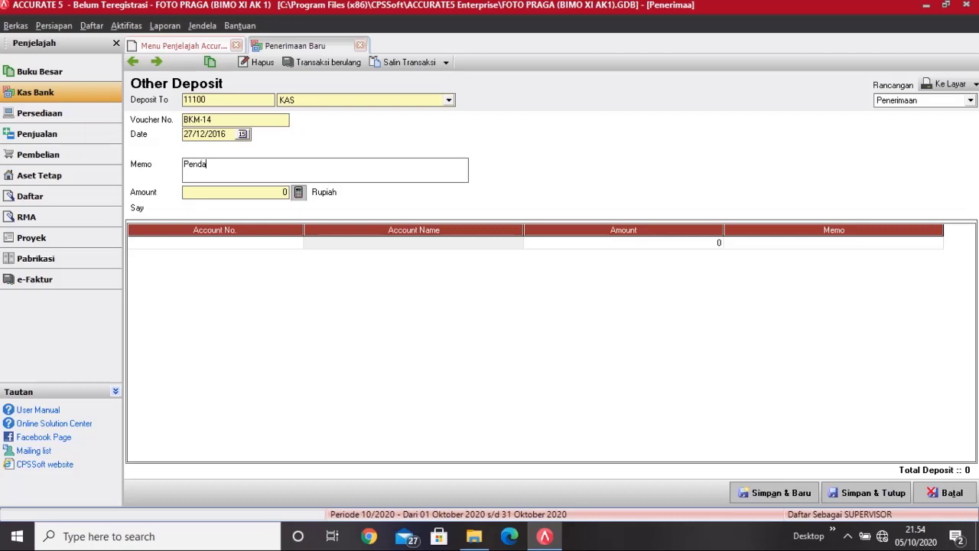
text(patan atas hasil CC)
key(BackSpace)
text(uci Cetak )
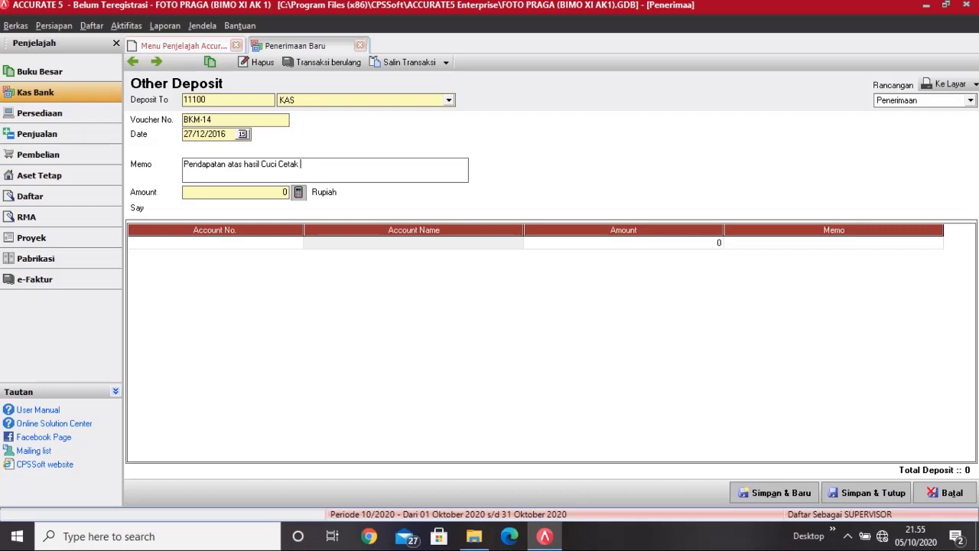
text(dari Azizah Photo)
- Set the deposit amount to 125.000 Rupiah
click(219, 193)
text(125)
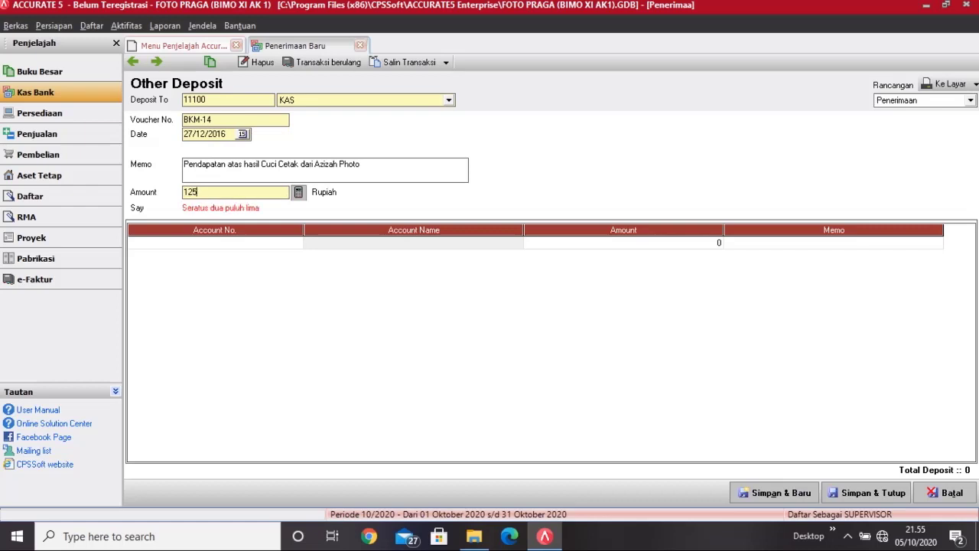
text(.00000)
key(Tab)
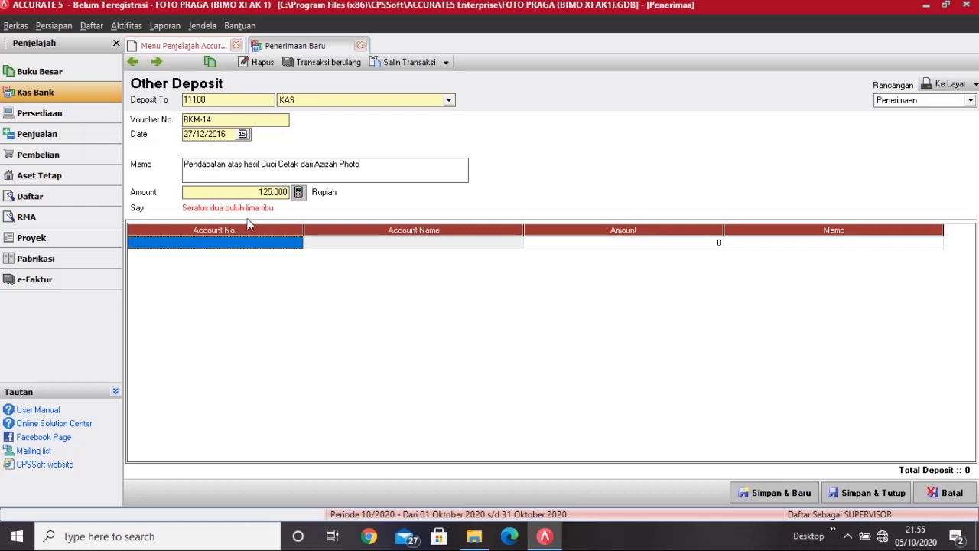
- Allocate the deposit to account 41200 (PENDAPATAN CUCI CETAK FILM) and save and close it
click(273, 245)
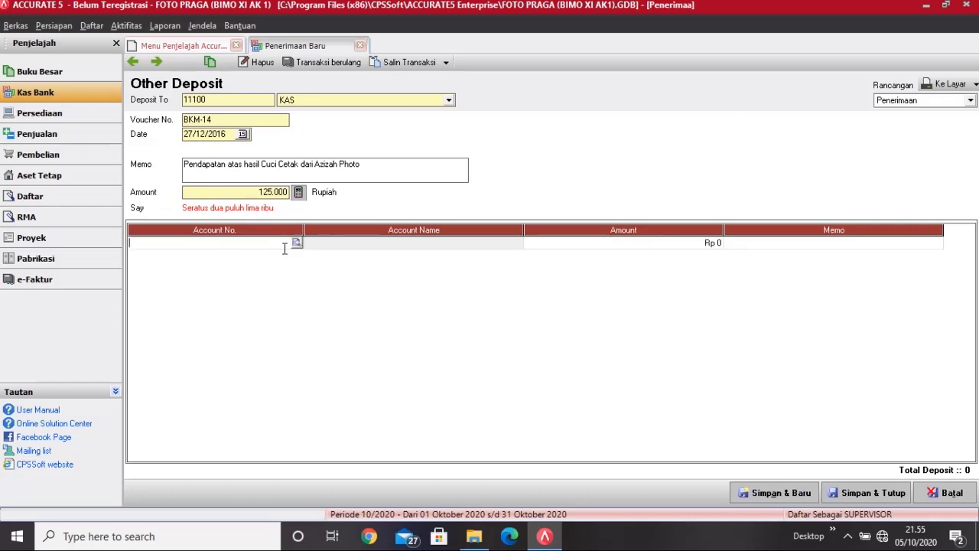
click(296, 243)
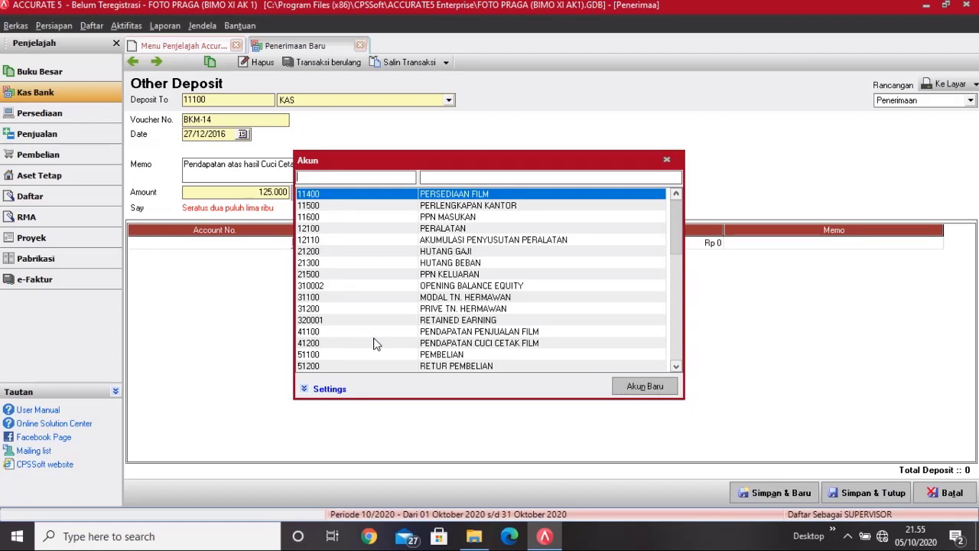
click(467, 344)
double_click(467, 345)
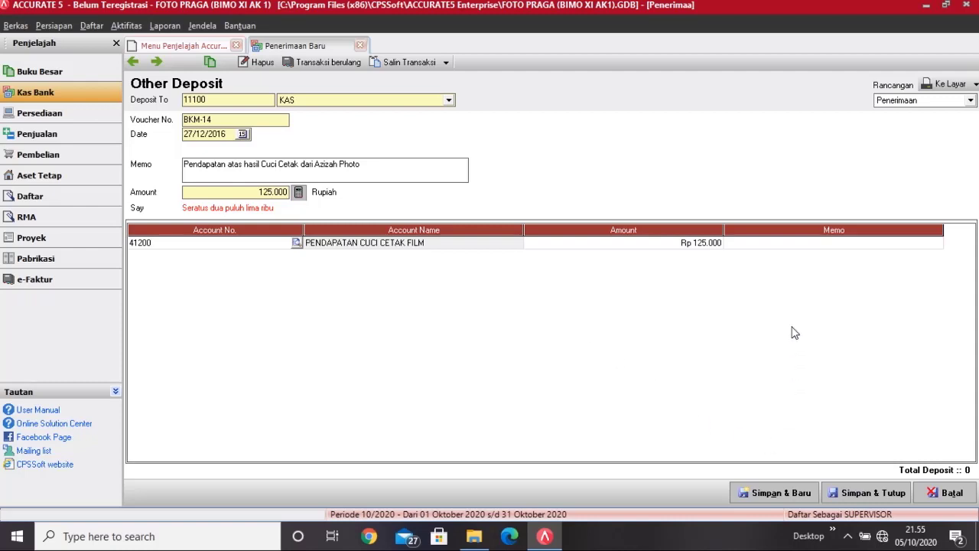
click(788, 244)
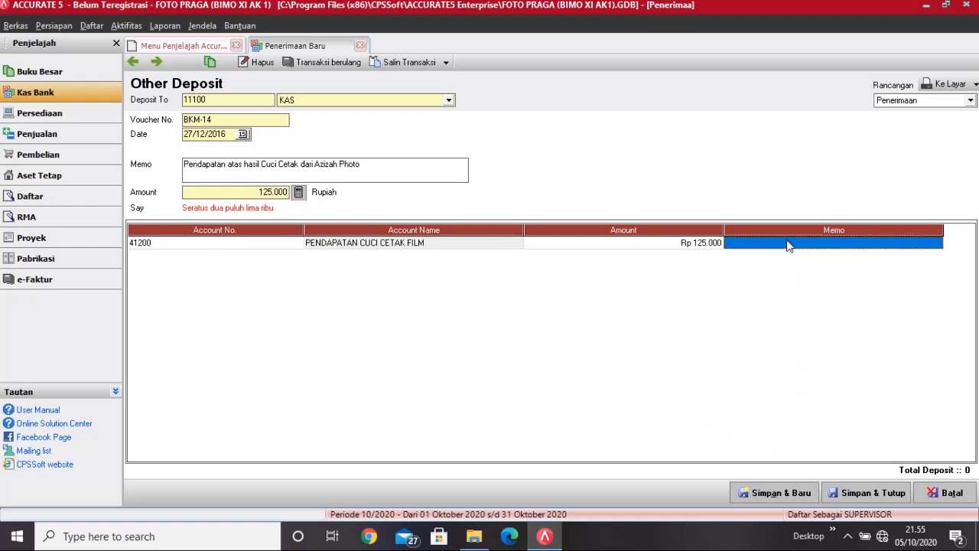
key(Return)
click(789, 245)
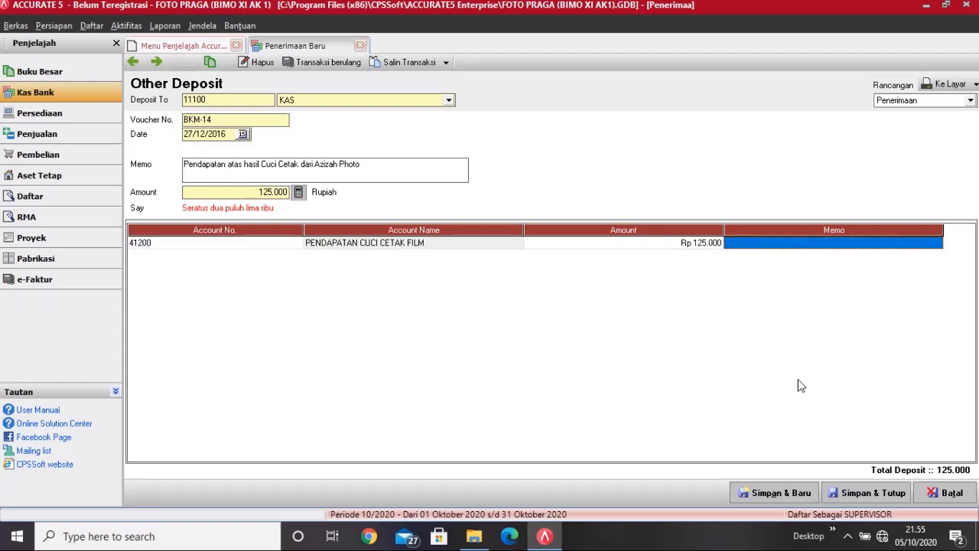
click(862, 494)
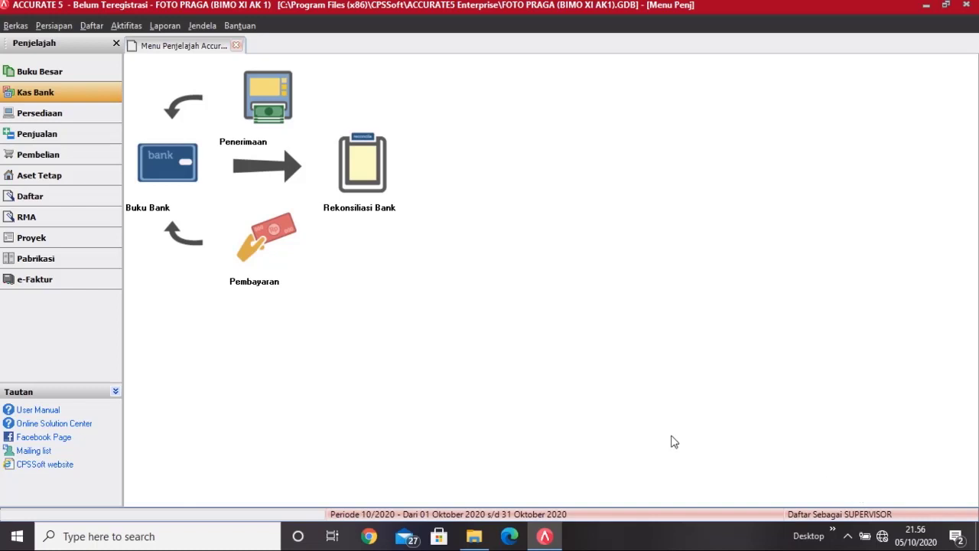
- Start a new sales invoice for the customer RAHWAL STUDIO
click(5, 136)
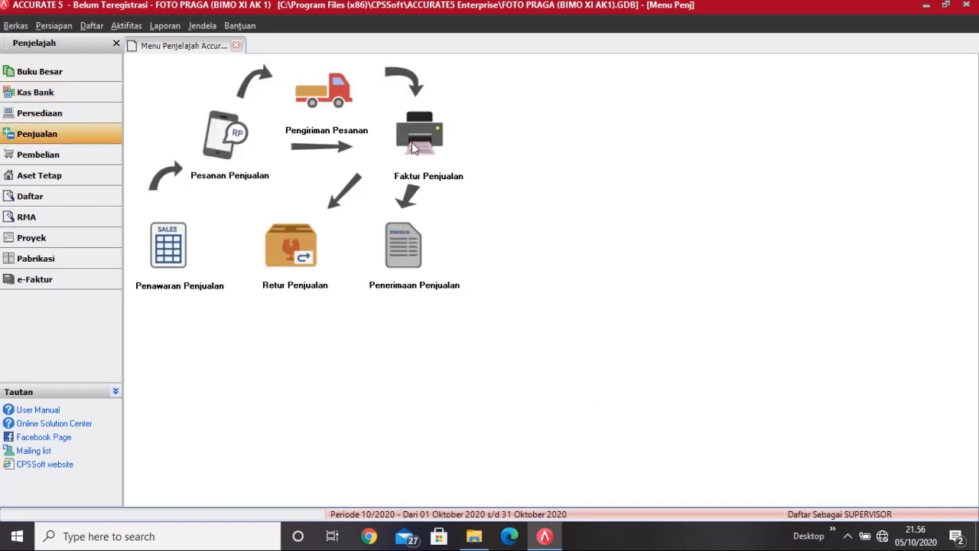
click(411, 142)
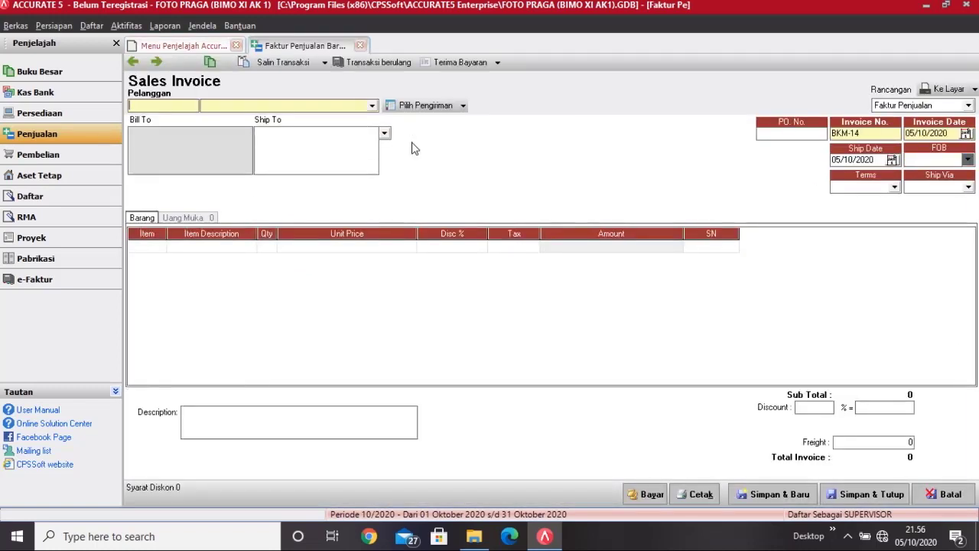
click(372, 105)
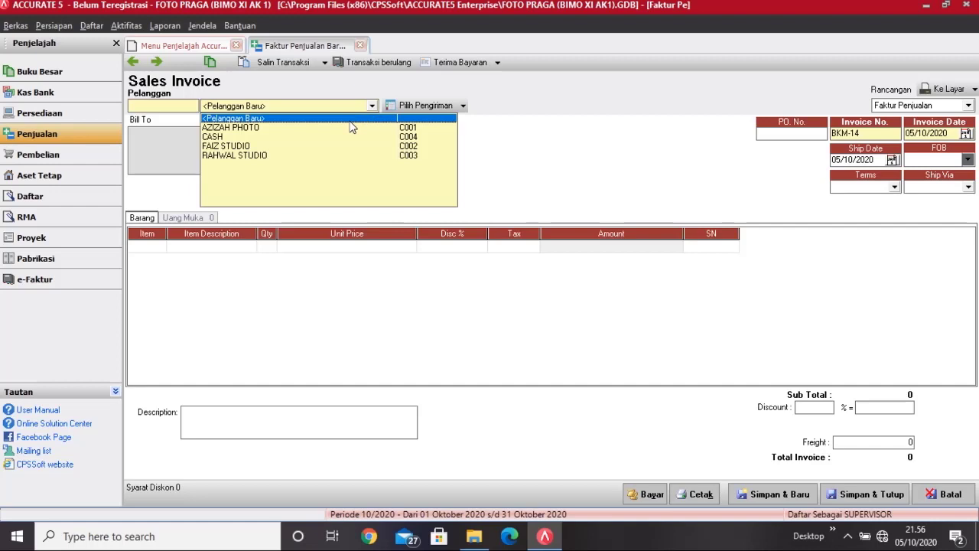
click(268, 156)
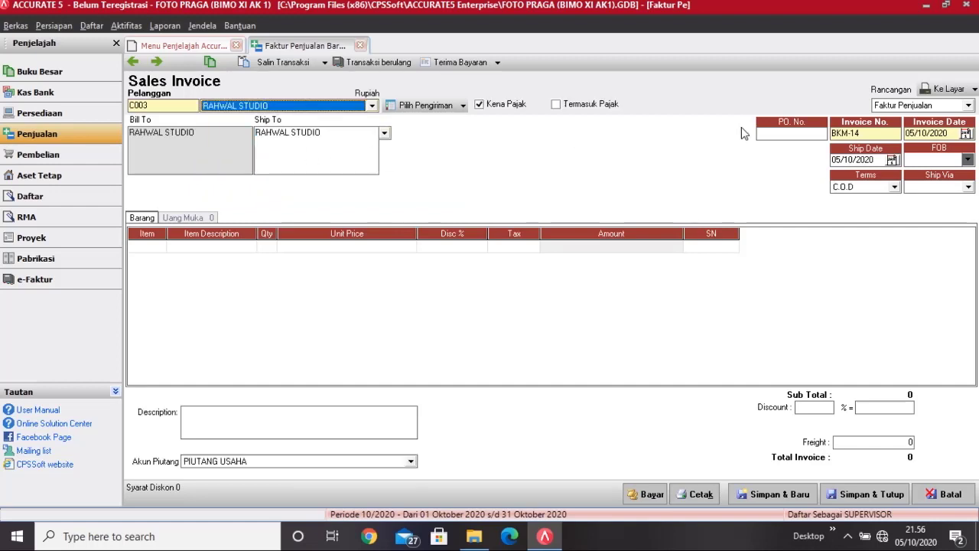
- Set the PO and invoice numbers to BKM-15 and both the invoice and ship dates to 30/12/2016
click(788, 131)
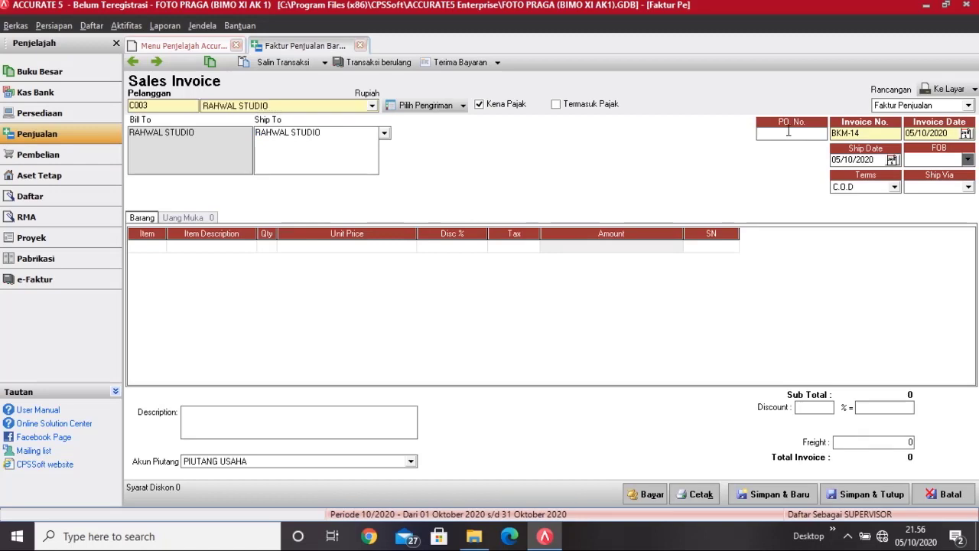
text(BKM-15)
key(Tab)
text(BKM-15)
key(Tab)
text(30/12/2016)
key(Tab)
text(30/1)
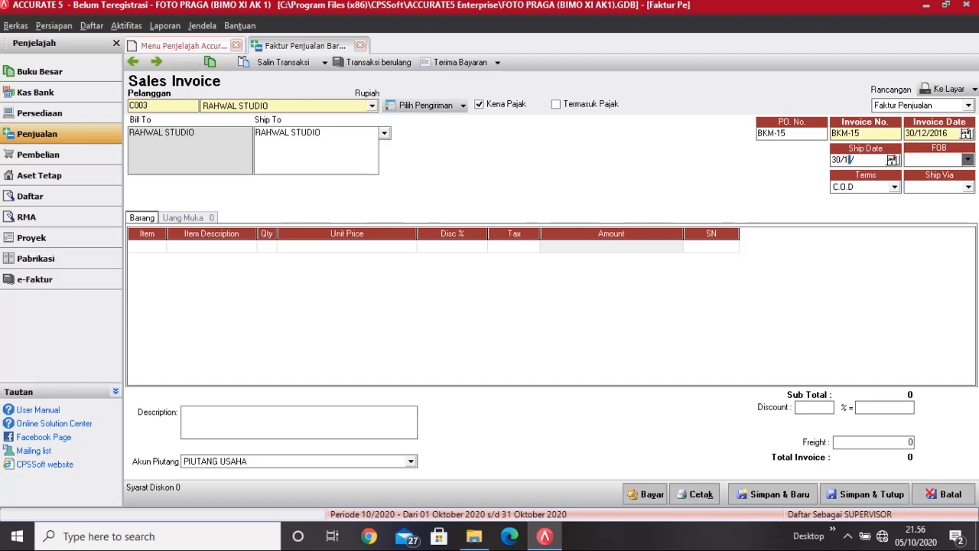
text(2/2016)
- Add item B001 (FILM) to the invoice with quantity 6 and unit price Rp 60.000
click(150, 245)
click(159, 246)
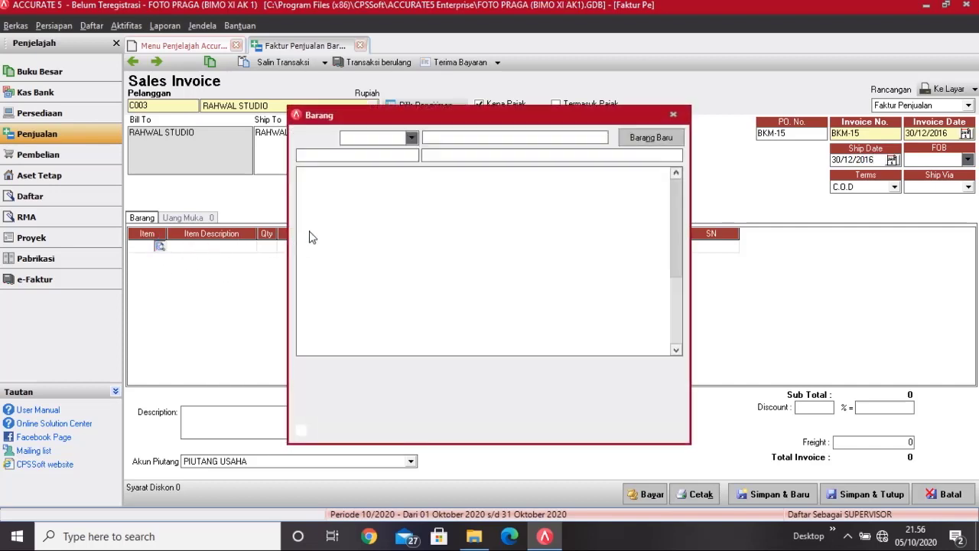
double_click(373, 187)
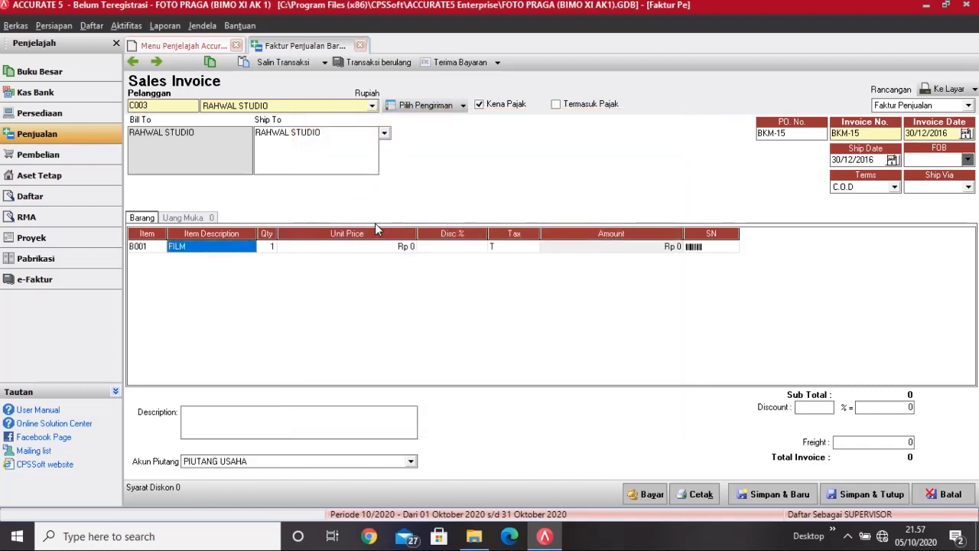
click(269, 246)
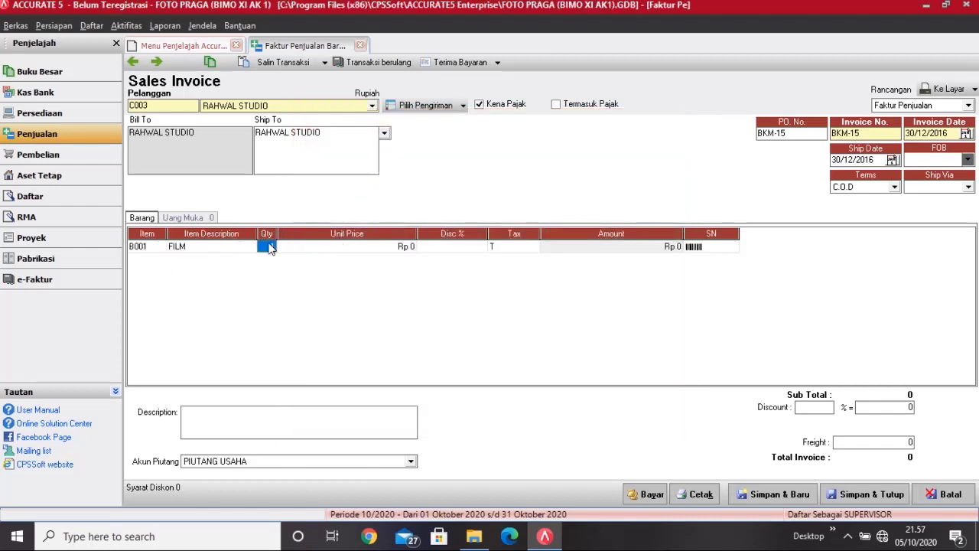
text(1)
key(Tab)
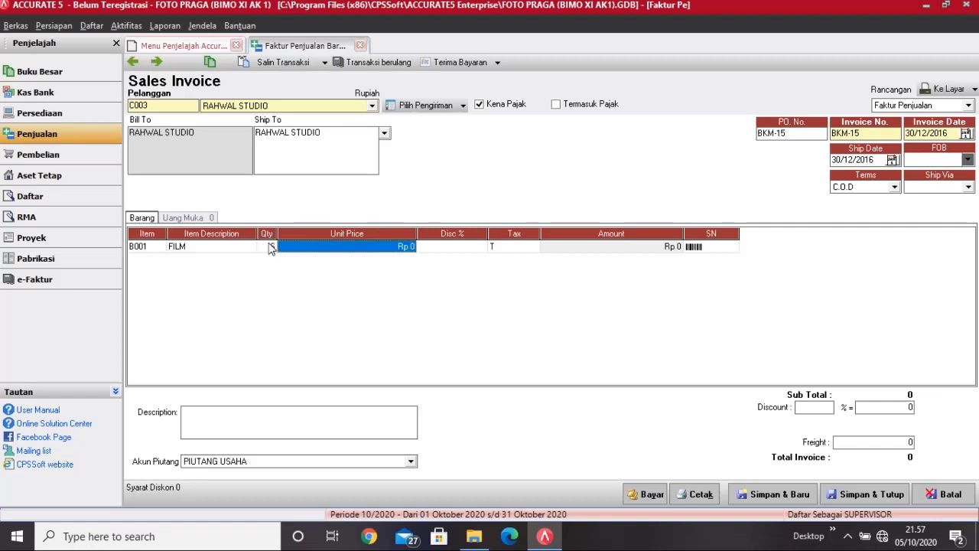
text(60000)
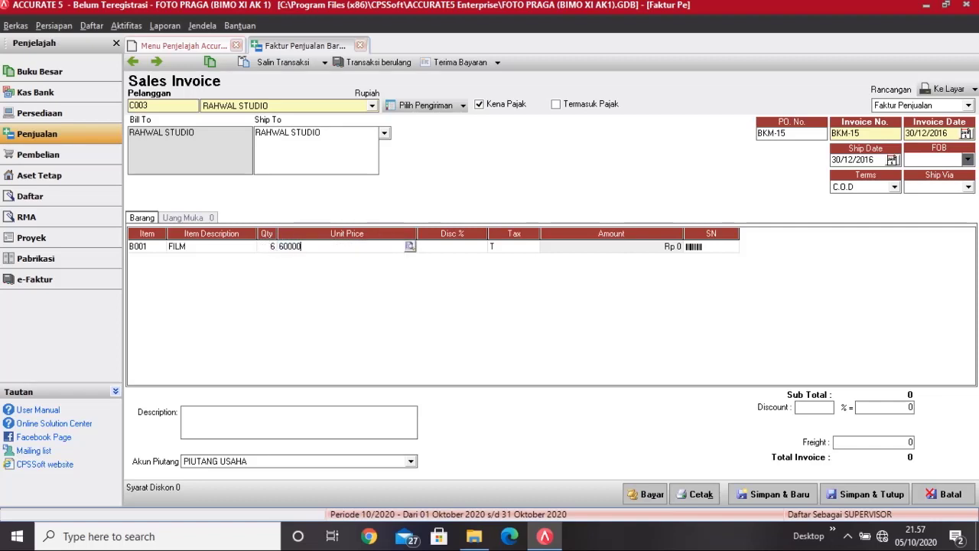
key(Tab)
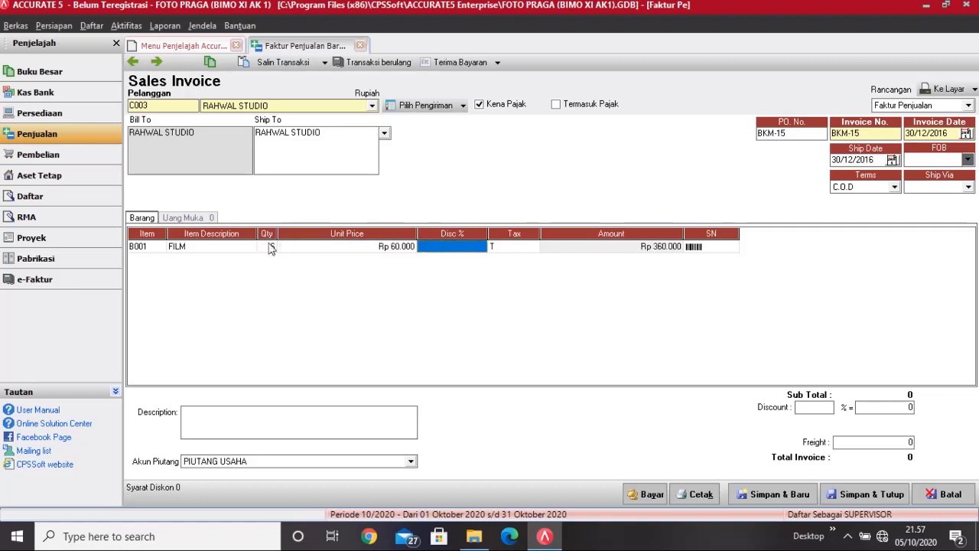
- Remove the tax code from the FILM line and complete the line
key(Tab)
key(BackSpace)
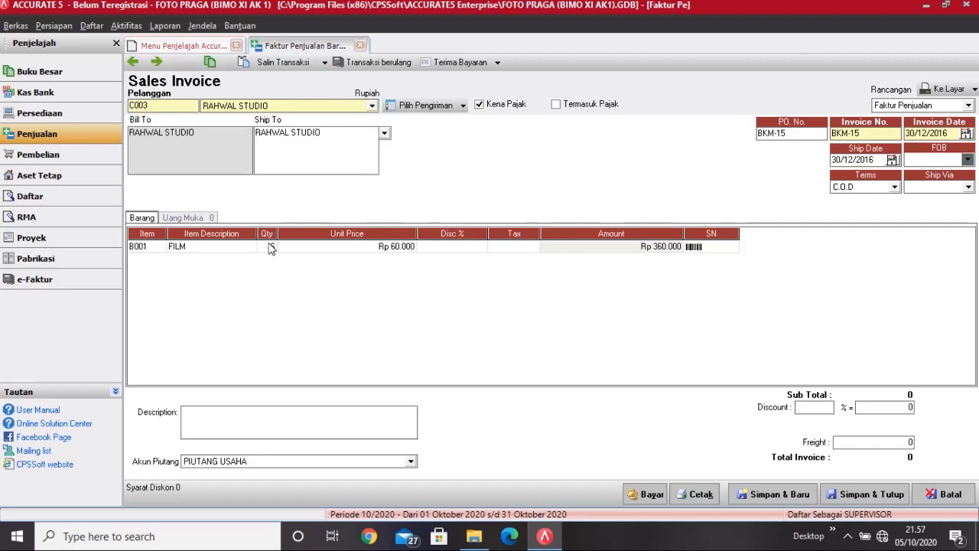
key(Tab)
key(Tab)
key(Tab)
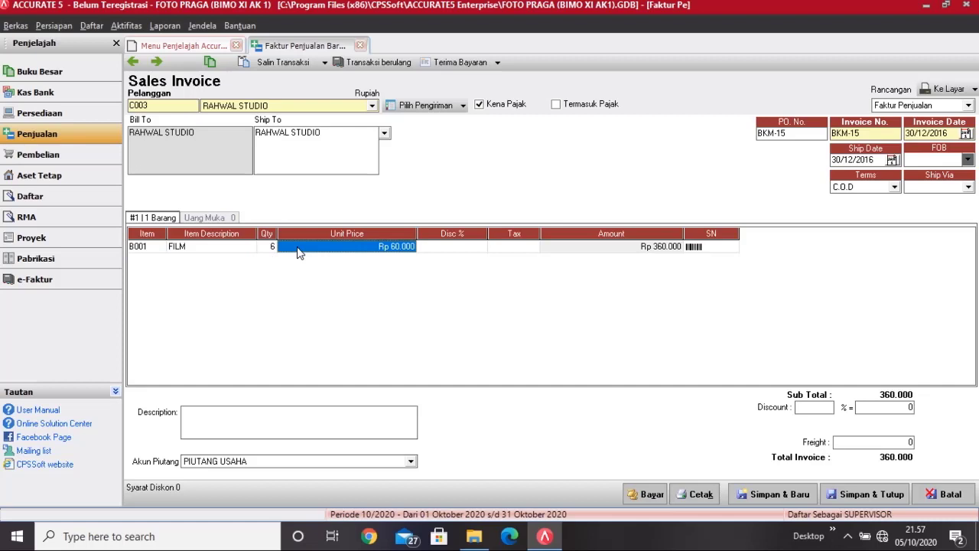
- Enter the invoice description "Penjualan Tunai" and open a customer receipt to pay the invoice
click(190, 420)
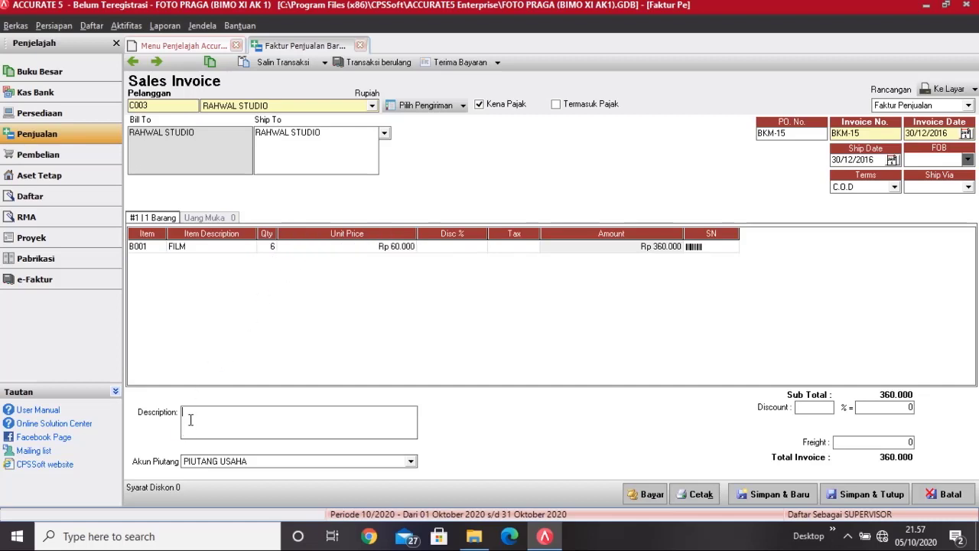
text(Penjualan Tunai)
click(651, 494)
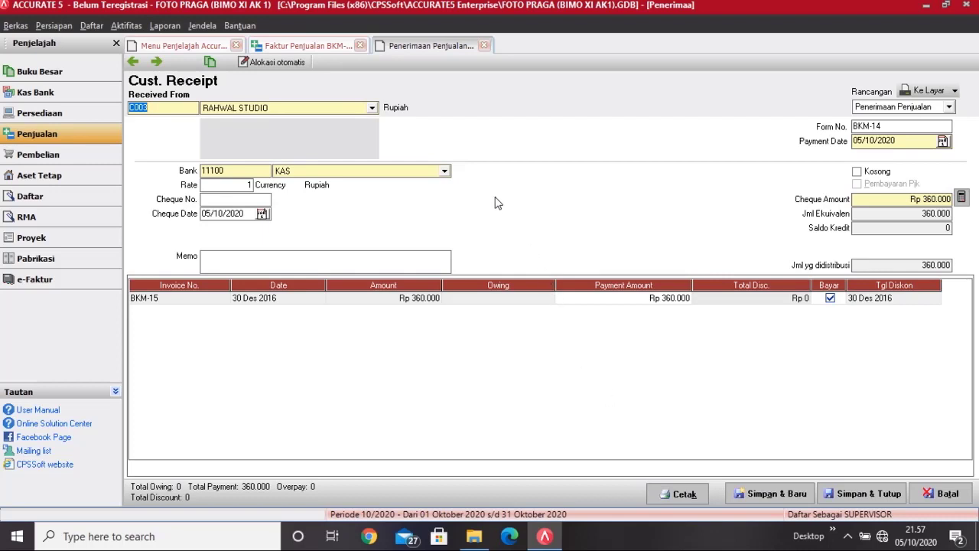
- Set the receipt's cheque date to 30/12/2016 and its memo to "Penjualan Tunai"
click(258, 196)
key(Tab)
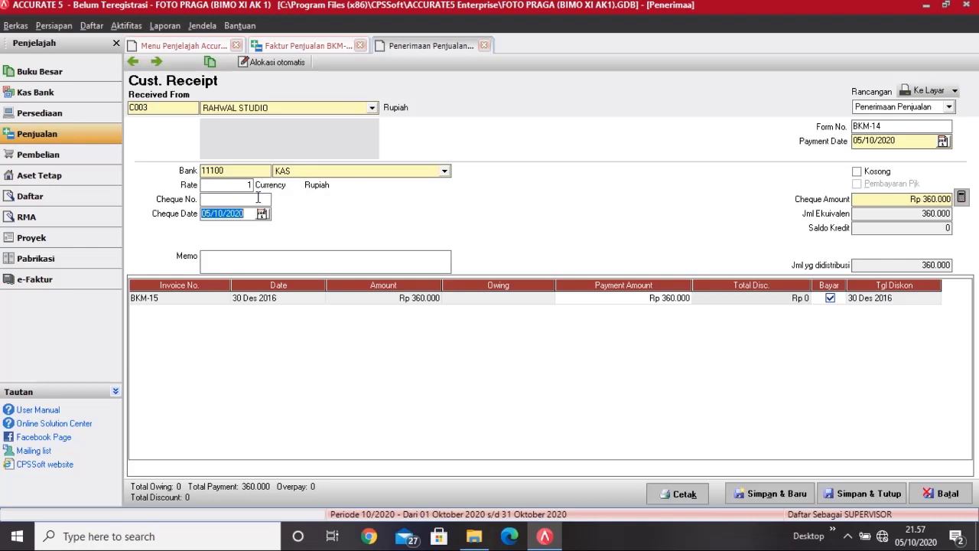
text(30/12/2016)
key(Tab)
text(P)
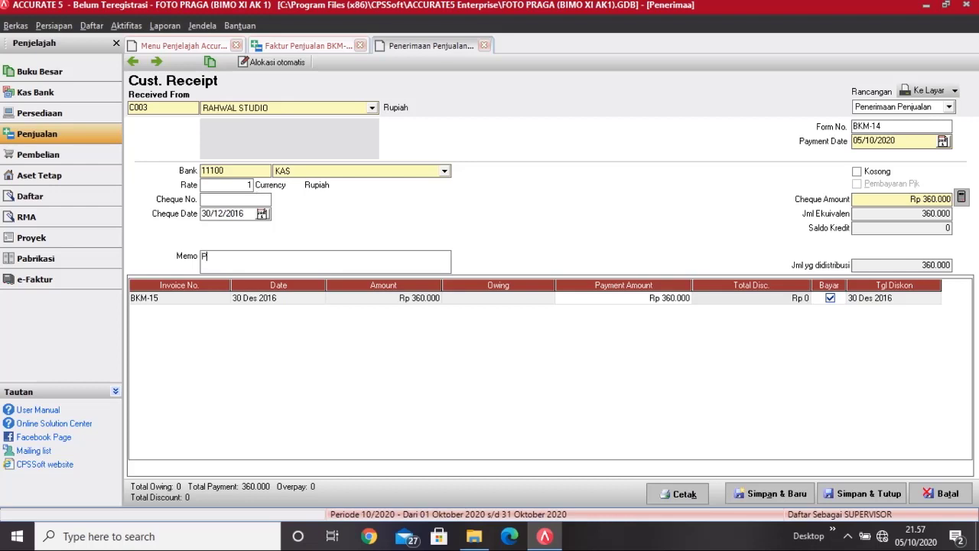
text(enjualan Tunai)
- Set the receipt's form number to BKM-15 and payment date to 30/12/2016, then save and close the receipt and the invoice
key(BackSpace)
text(5)
key(Tab)
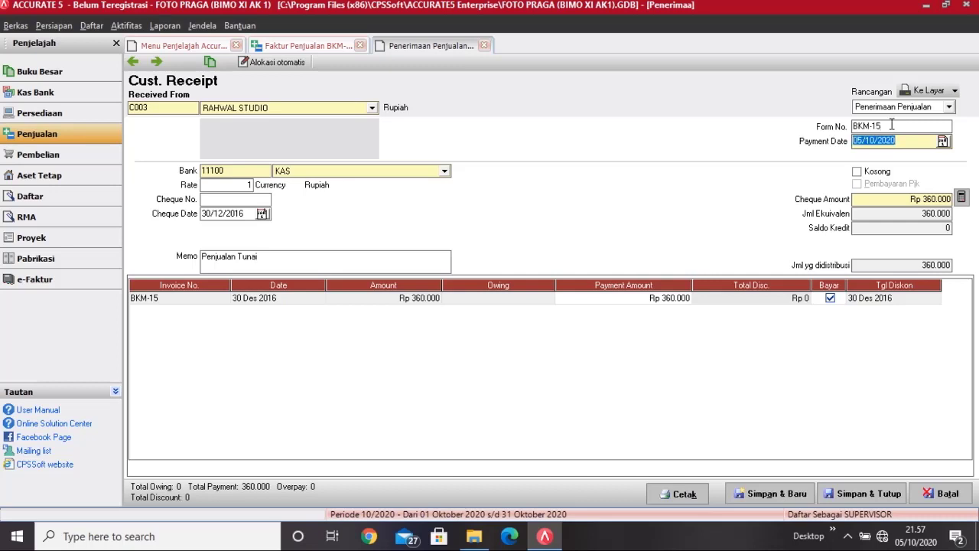
text(30/12/2016)
click(847, 495)
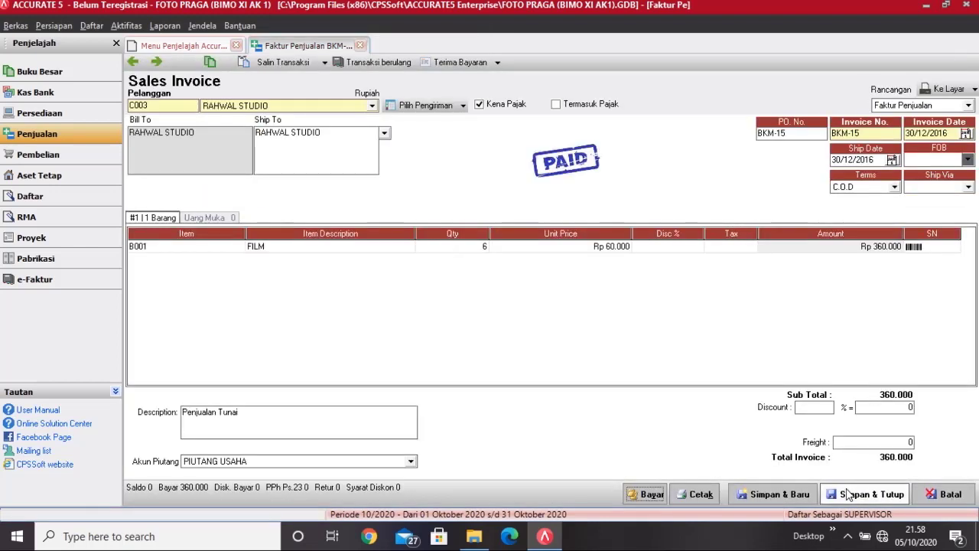
click(848, 495)
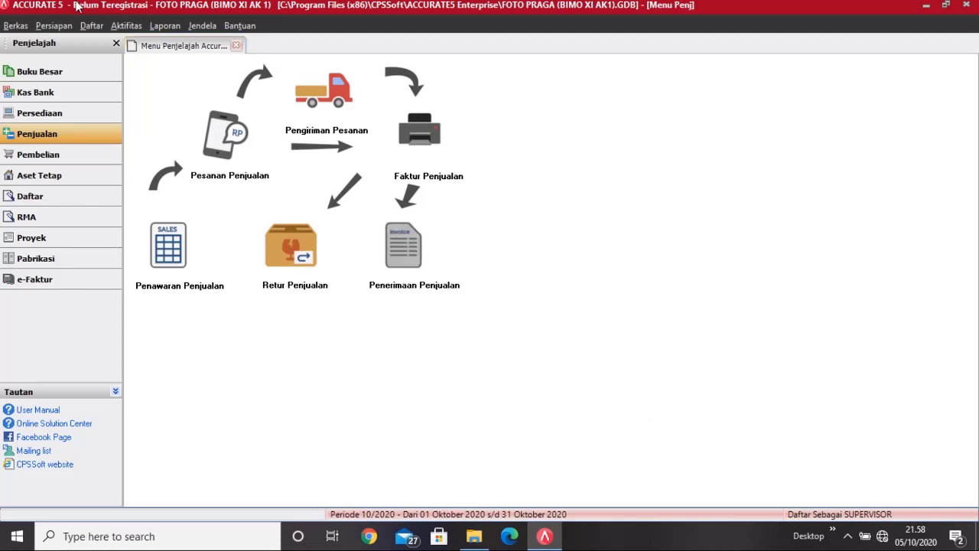
- In a new other deposit, choose KAS as the receiving account and set the voucher number to BKM-16
click(81, 92)
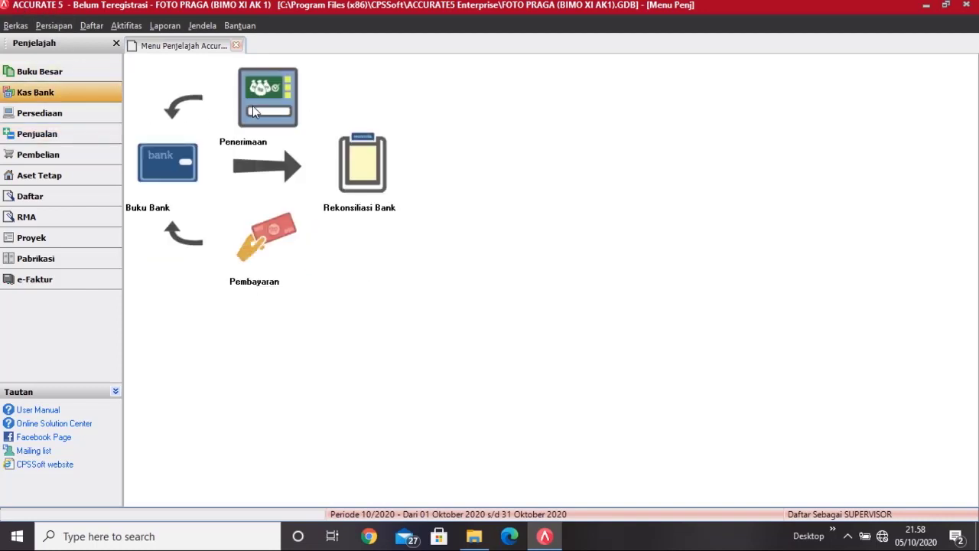
click(254, 111)
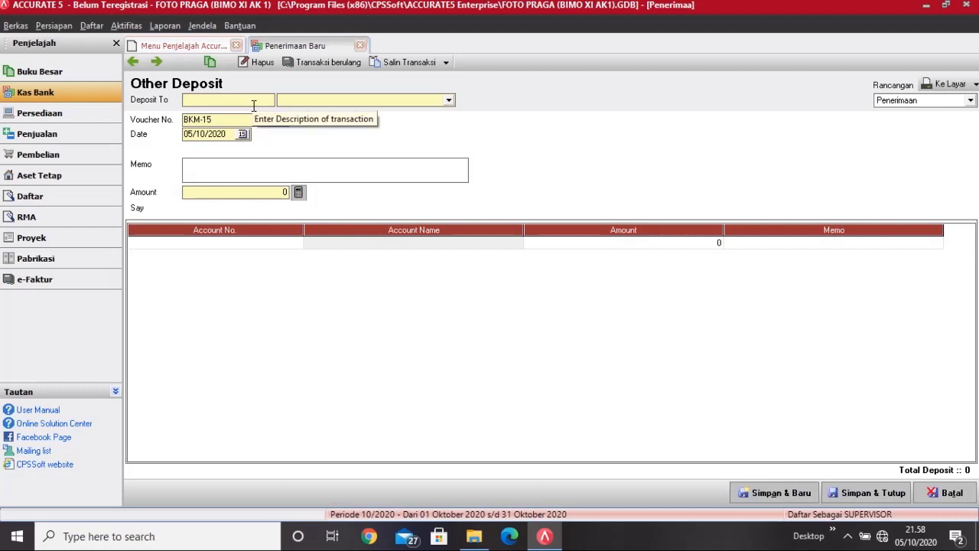
click(451, 100)
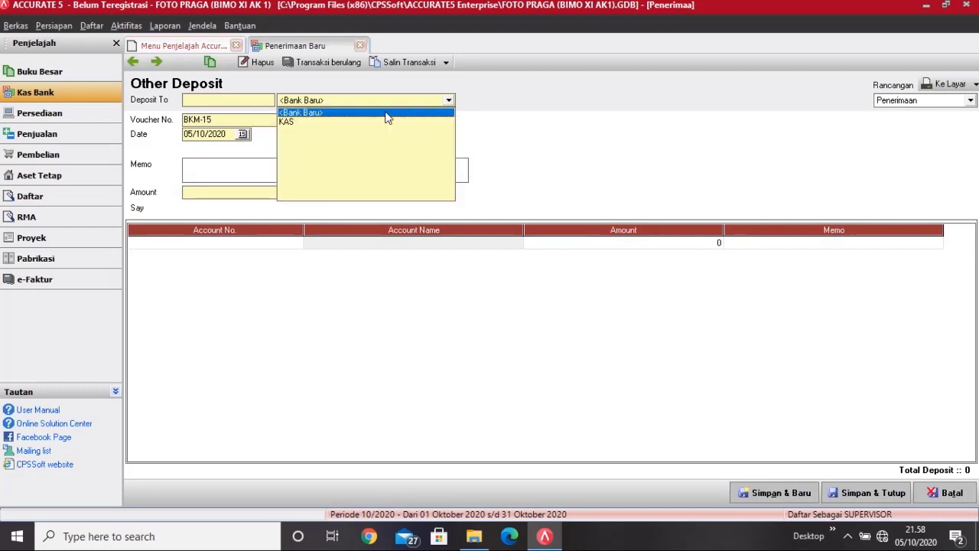
click(337, 125)
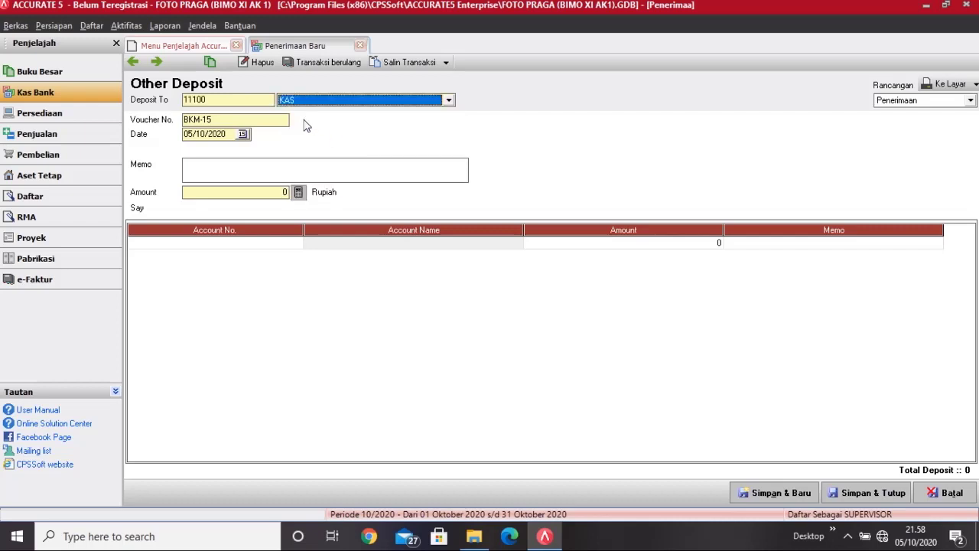
click(211, 119)
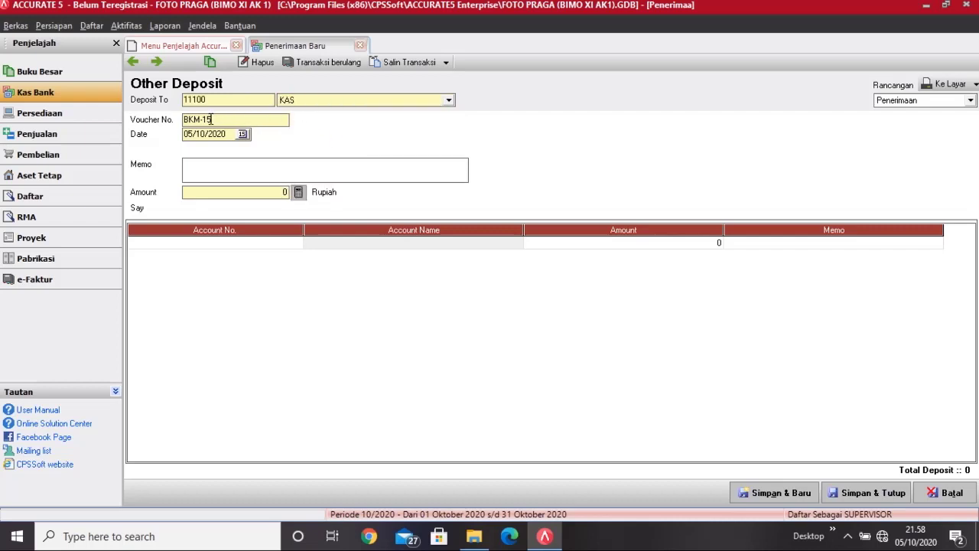
key(BackSpace)
text(6)
- Date the deposit 30/12/2016 and enter the memo "Pendapatan atas Cuci Cetak Film dari Rahwal Studio"
key(Tab)
text(30/12/2016)
text(Pendapa)
text(tan ata)
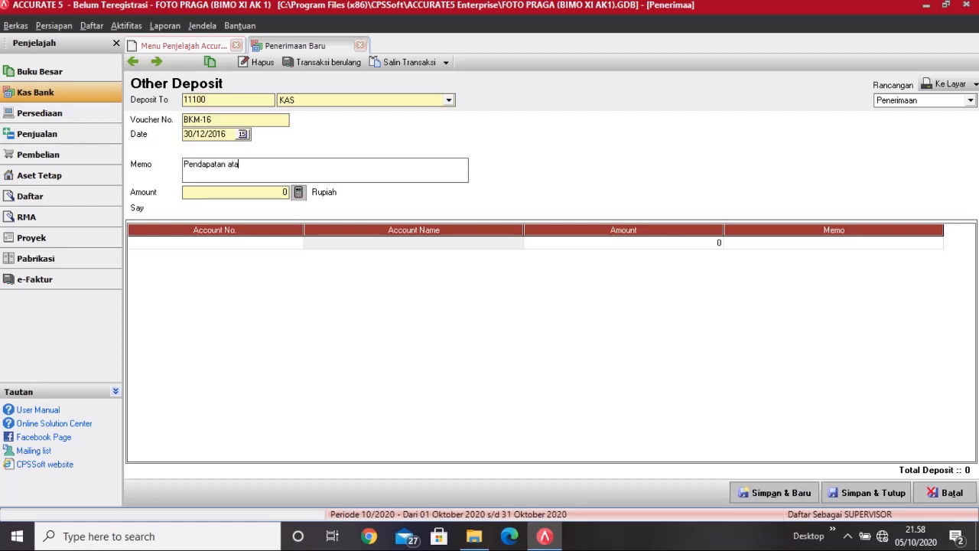
text(s Cuci Cetak Film dari )
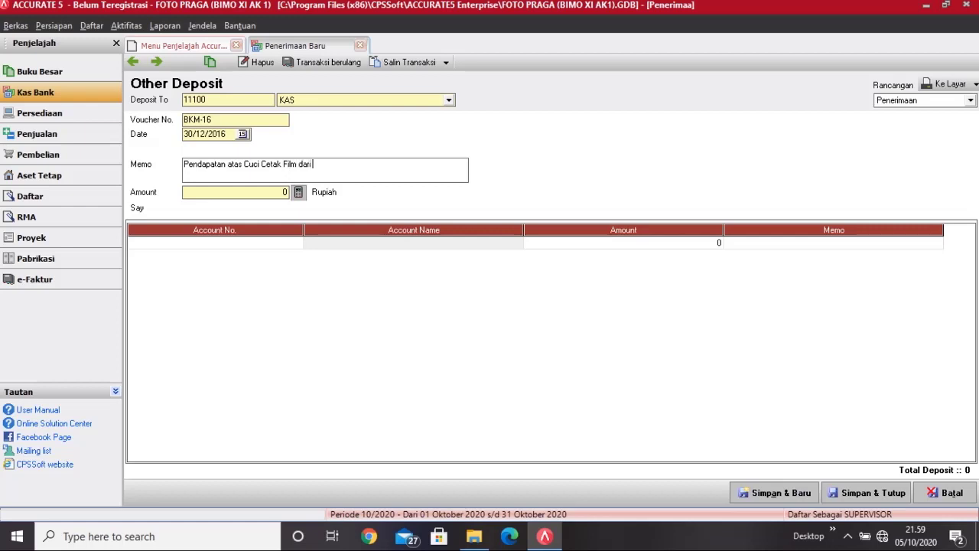
text(Rahwal Studio)
- Set the deposit amount to 100.000
click(247, 189)
text(100)
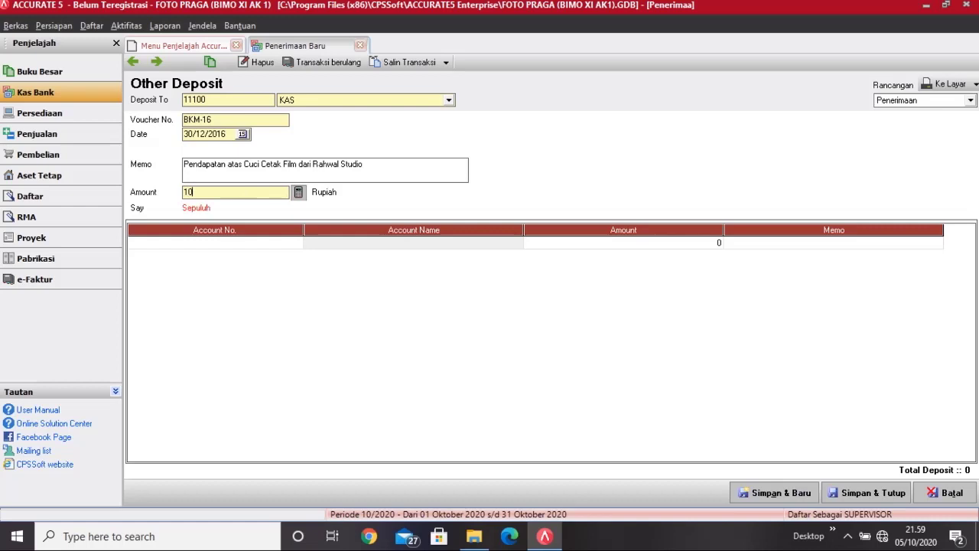
text(000)
- Allocate the deposit to account 41200 PENDAPATAN CUCI CETAK FILM, then save and close the deposit
click(283, 244)
click(297, 242)
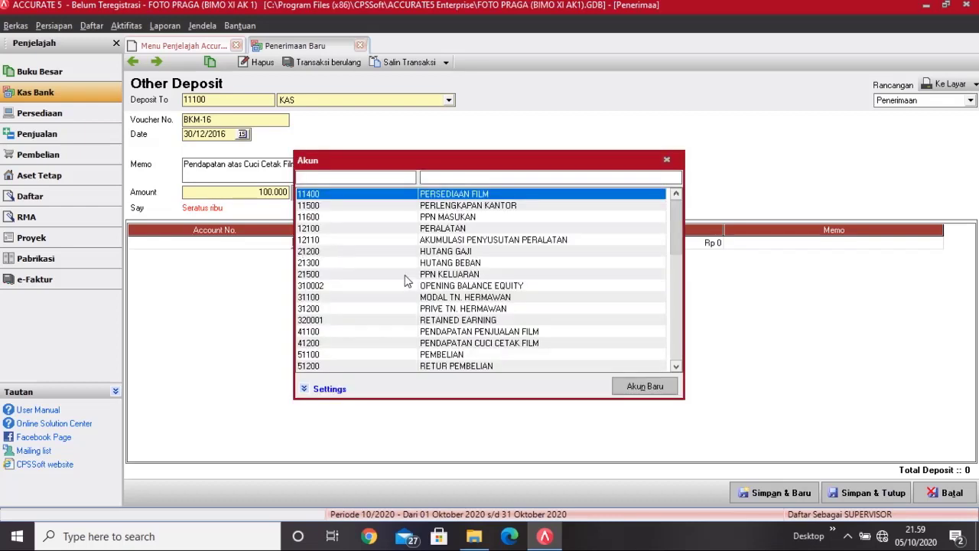
click(478, 345)
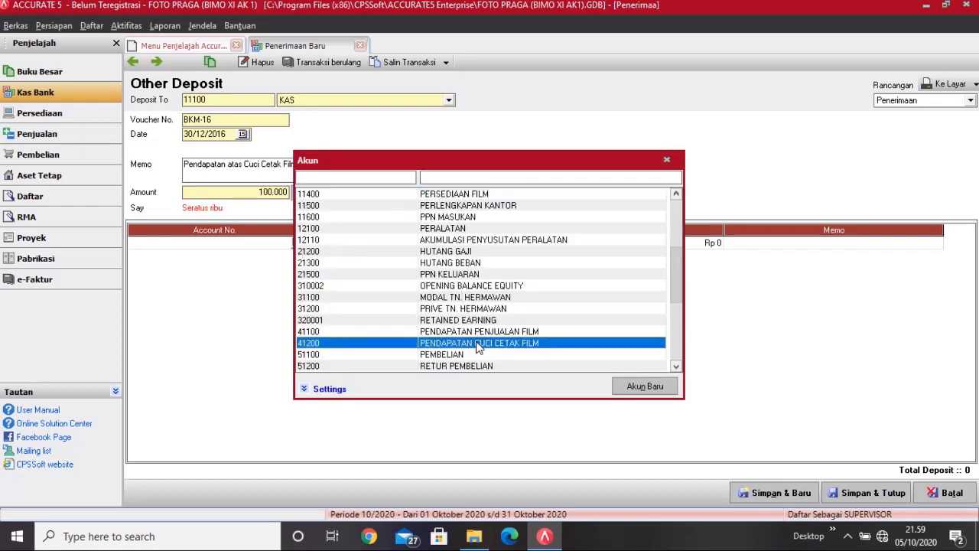
double_click(478, 345)
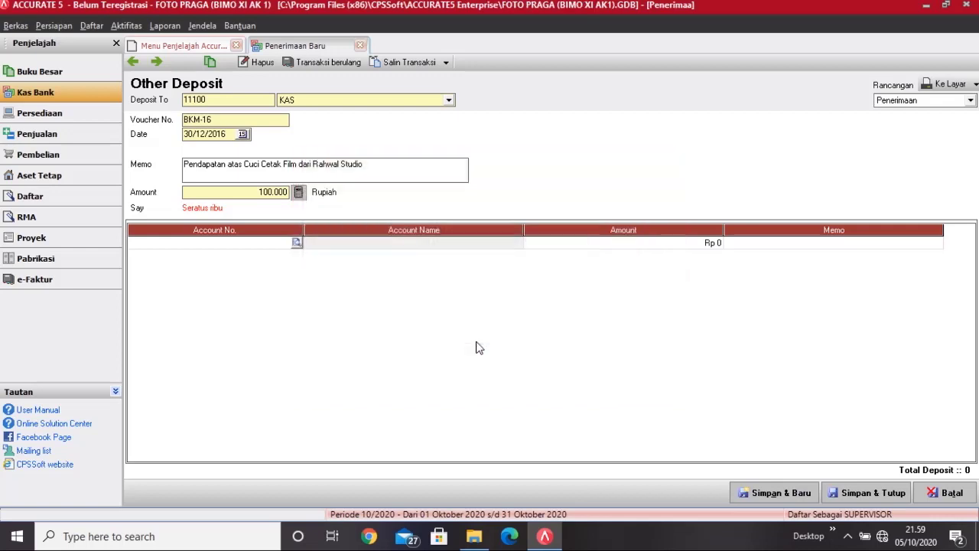
click(774, 247)
key(Tab)
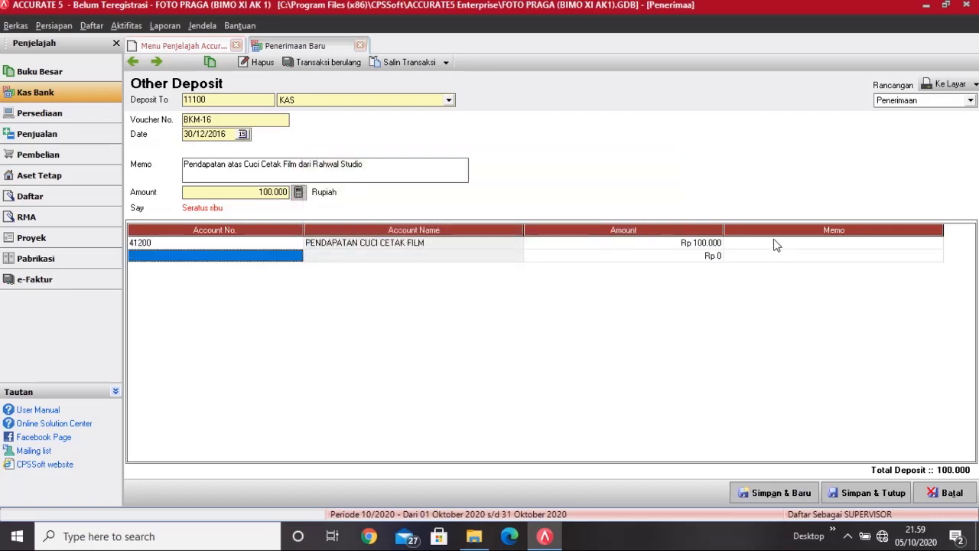
click(774, 240)
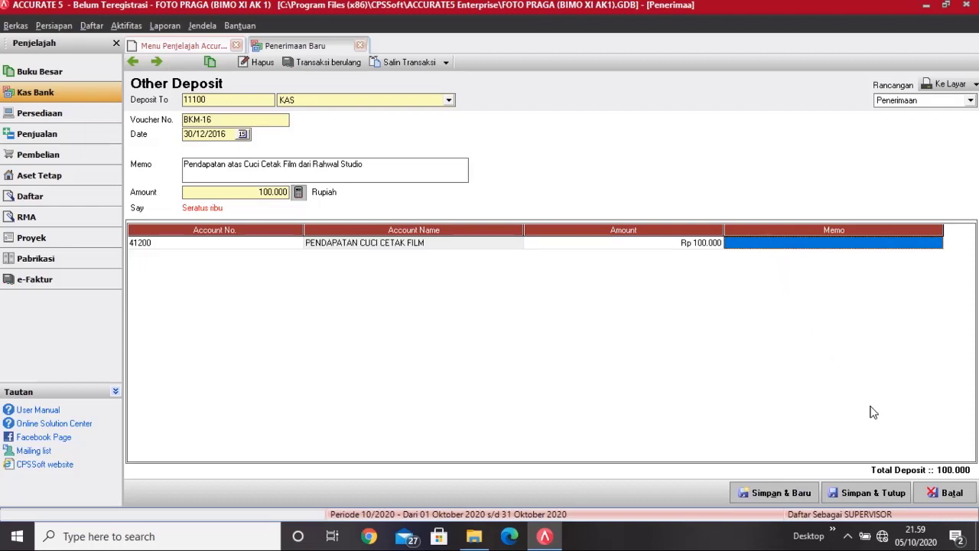
click(857, 496)
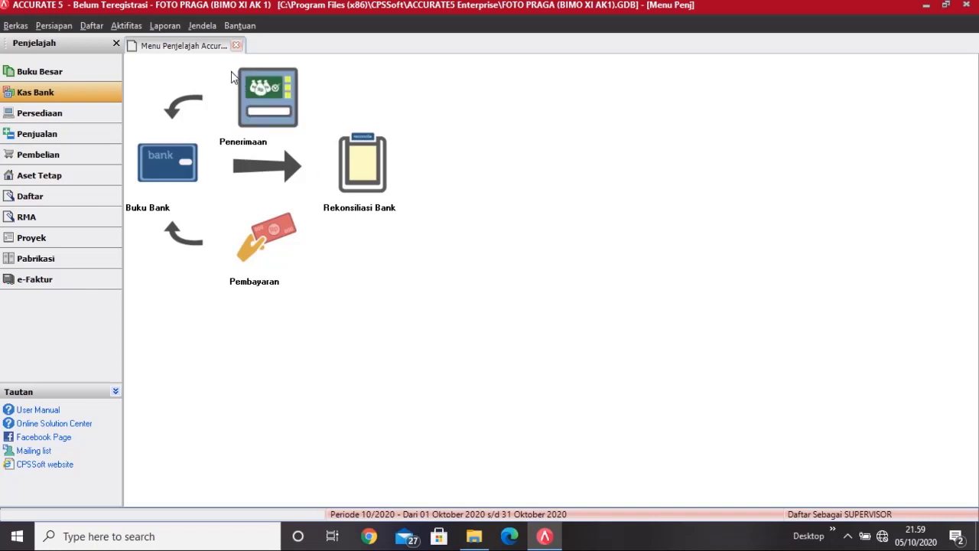
- Open the settings of the Neraca Saldo (Klasik) report from the Buku Besar category of the report list
click(180, 26)
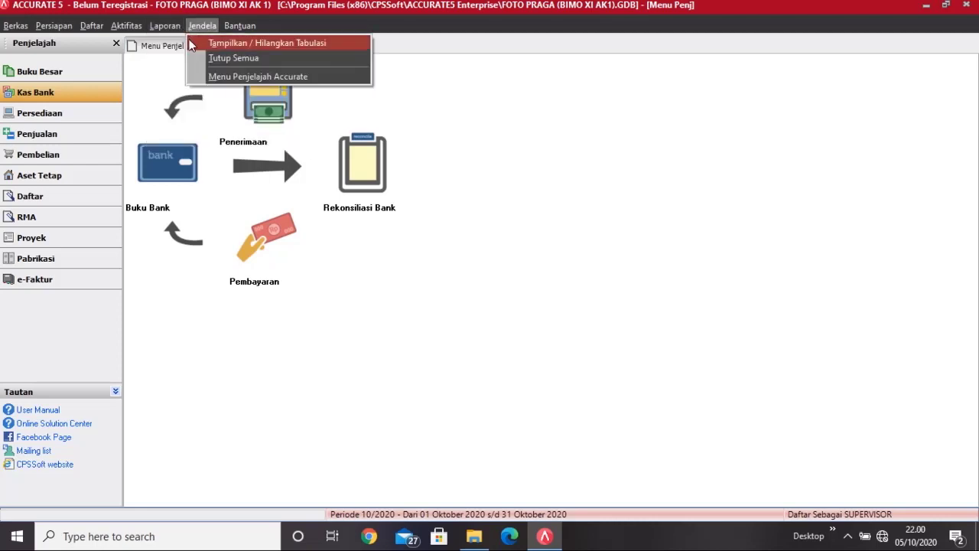
click(186, 44)
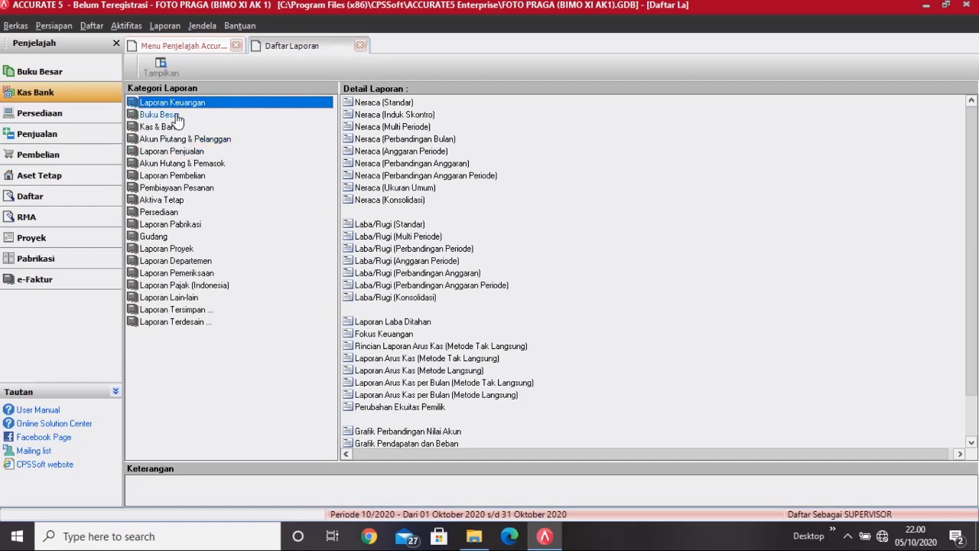
click(176, 115)
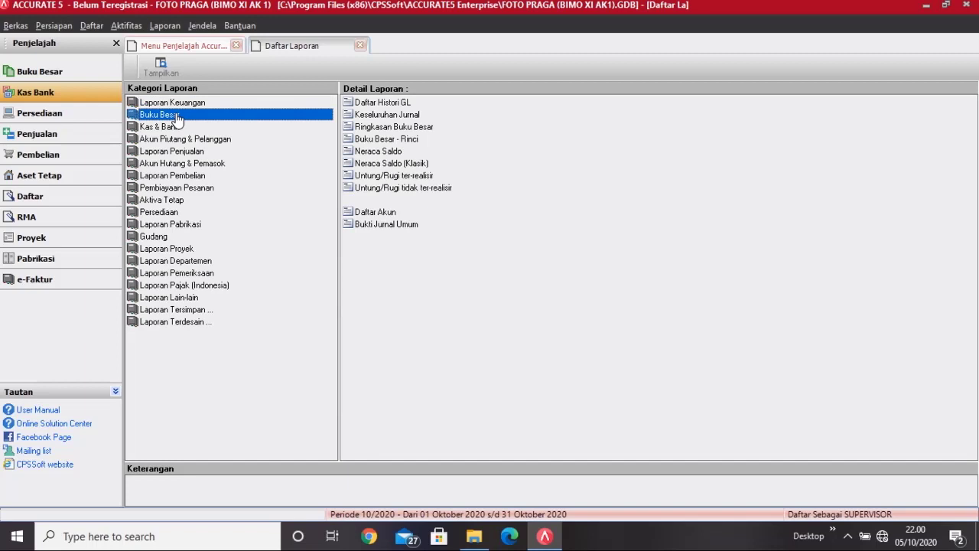
click(418, 165)
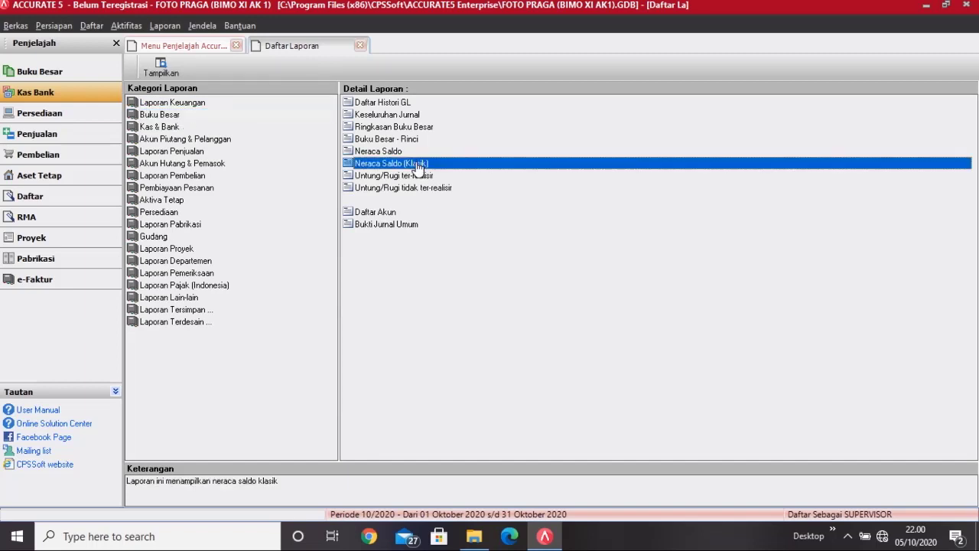
double_click(418, 164)
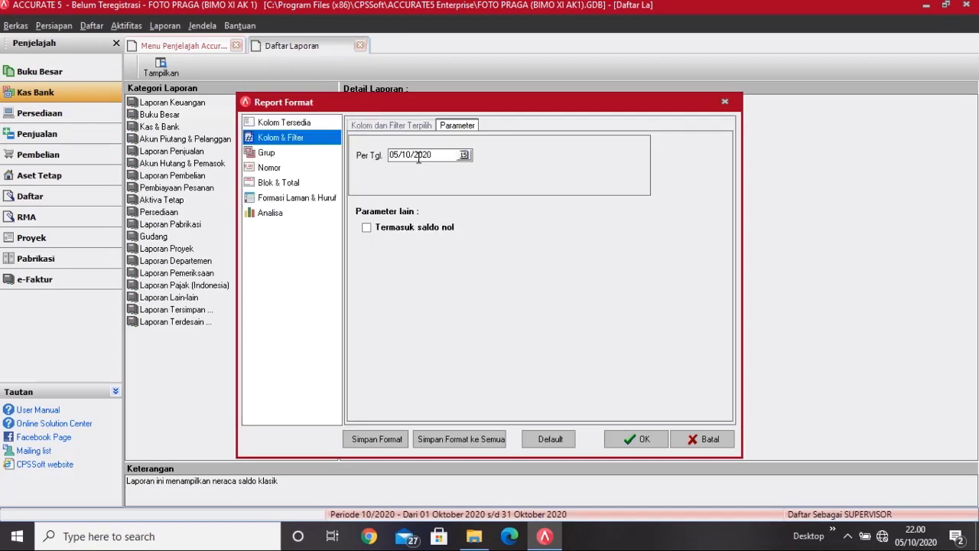
- Run the Neraca Saldo (Klasik) report as of 31/12/2016 with zero-balance accounts included
click(429, 155)
key(BackSpace)
key(BackSpace)
key(BackSpace)
key(BackSpace)
key(BackSpace)
key(BackSpace)
key(BackSpace)
key(BackSpace)
text(31/12/)
text(2015)
click(368, 227)
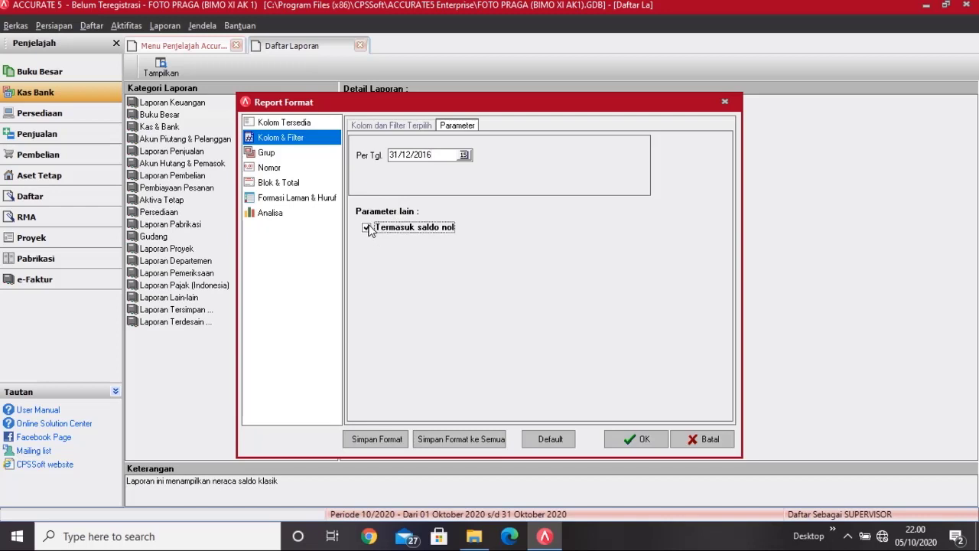
click(638, 439)
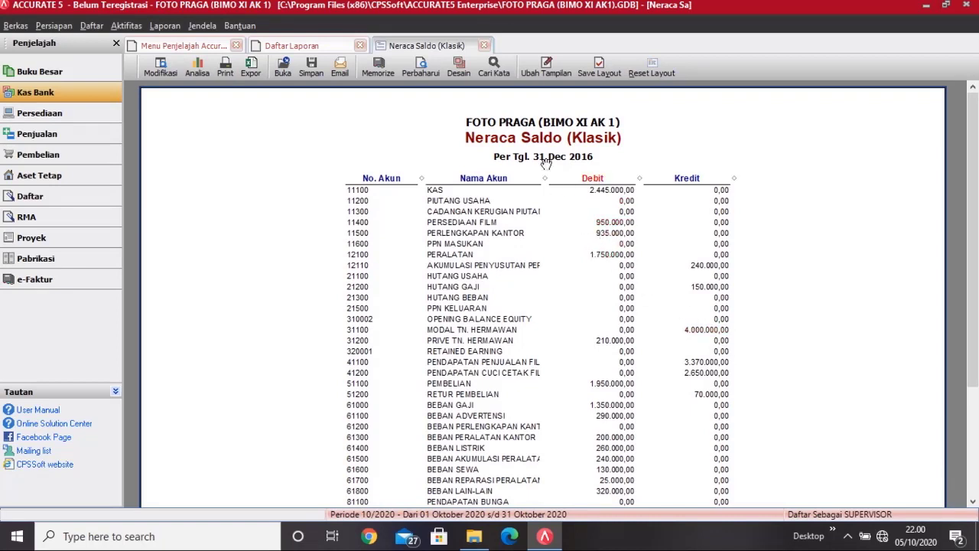
- Close the trial balance report, the report list and the explorer menu page
click(483, 45)
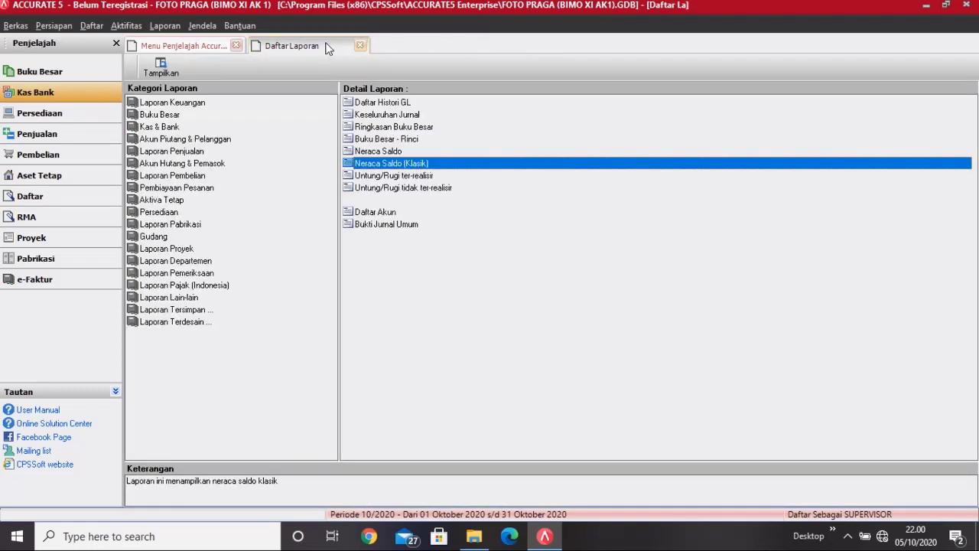
click(359, 46)
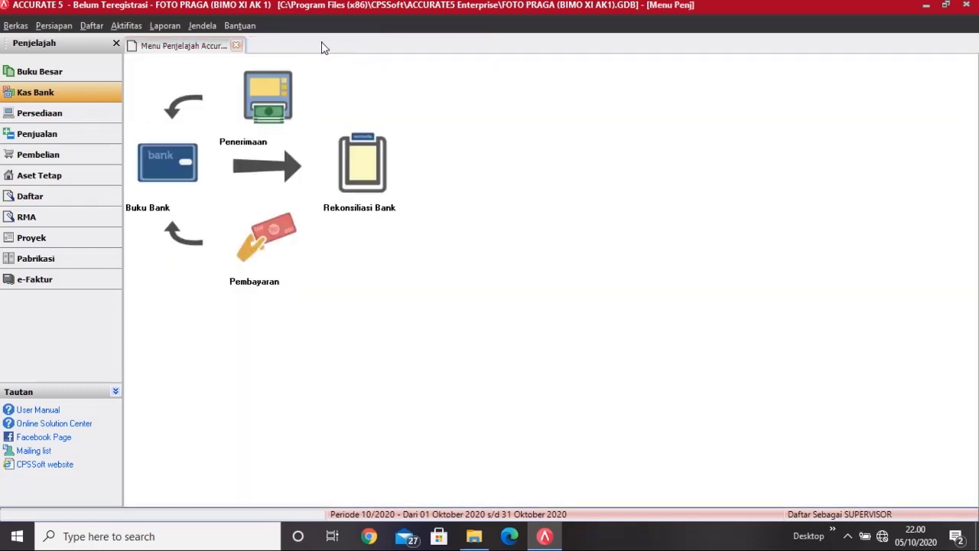
click(237, 48)
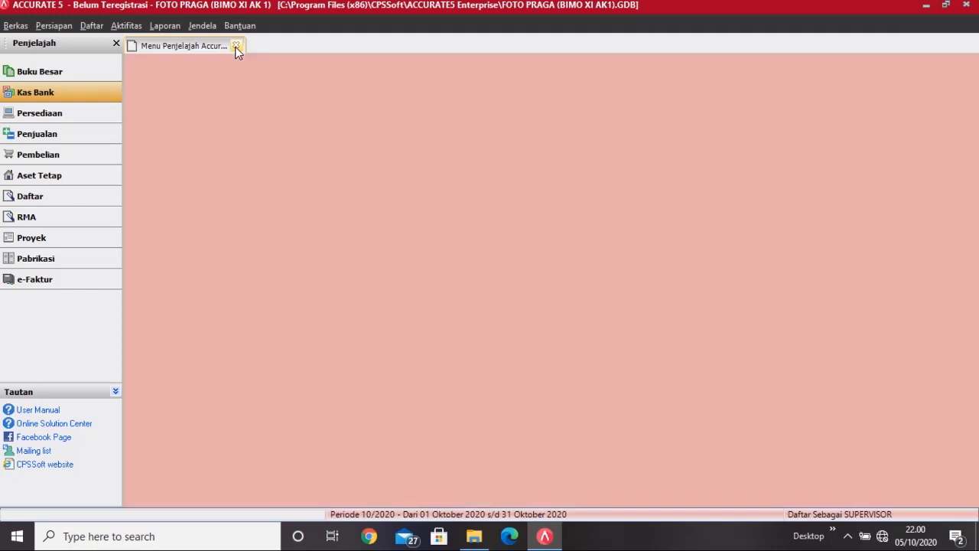
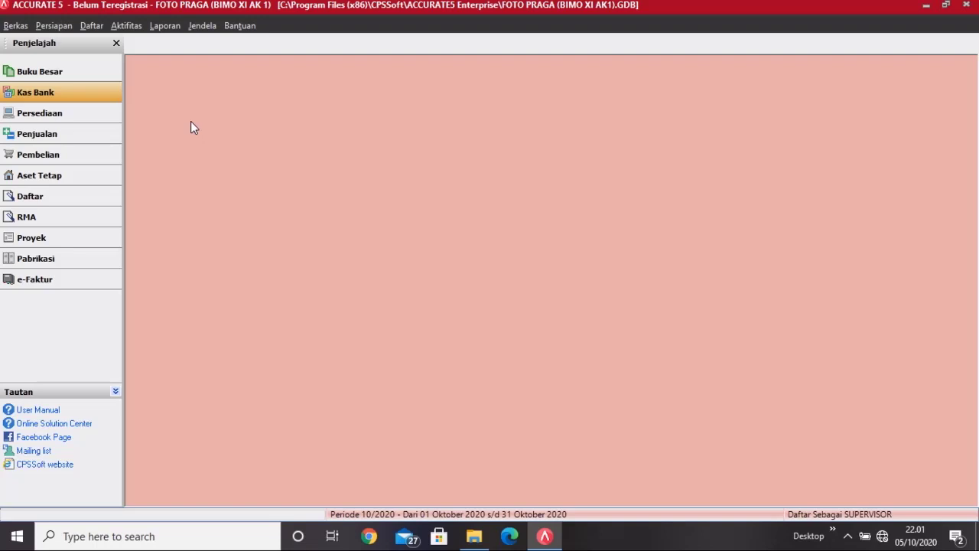
- Start a new general journal voucher in Buku Besar and set its voucher number to BM-01
click(78, 72)
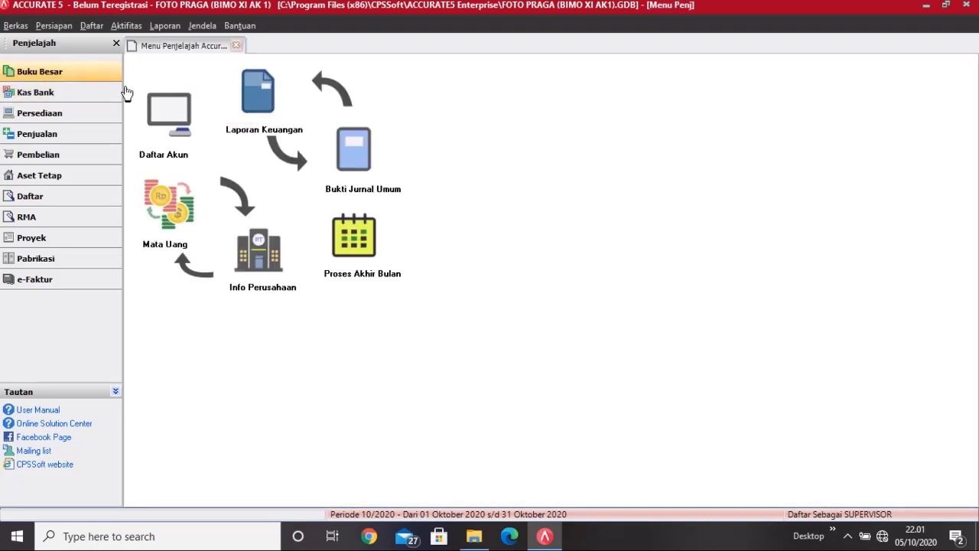
click(349, 170)
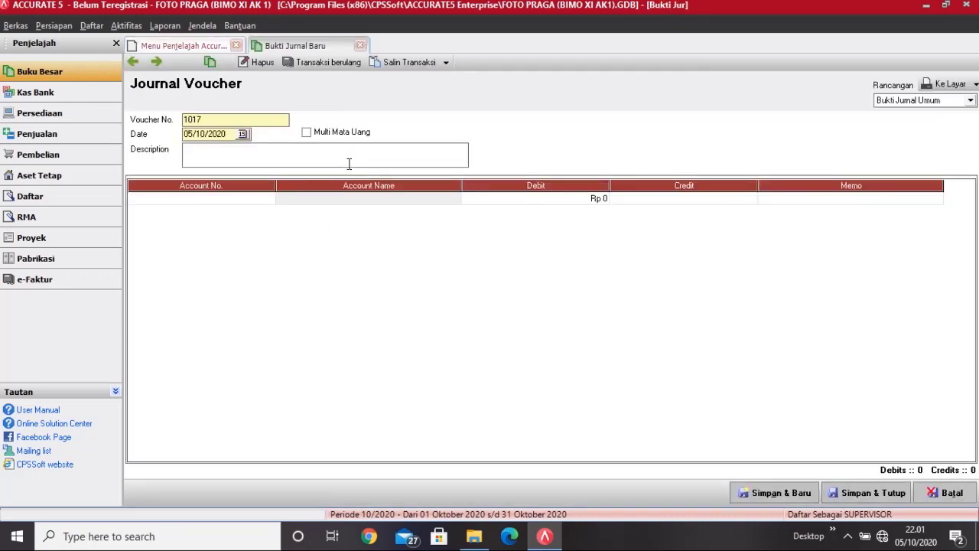
click(255, 119)
key(BackSpace)
key(BackSpace)
key(BackSpace)
key(BackSpace)
text(BM-01)
key(Tab)
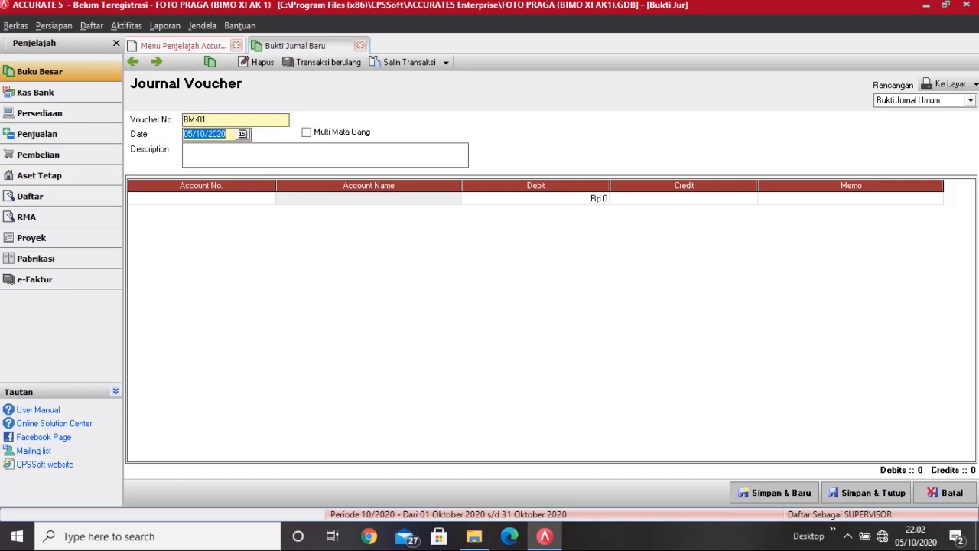
- Date the journal voucher 31/12/2016 and enter the description "AJP-01"
text(31/12/2016)
click(249, 151)
text(AJP-0)
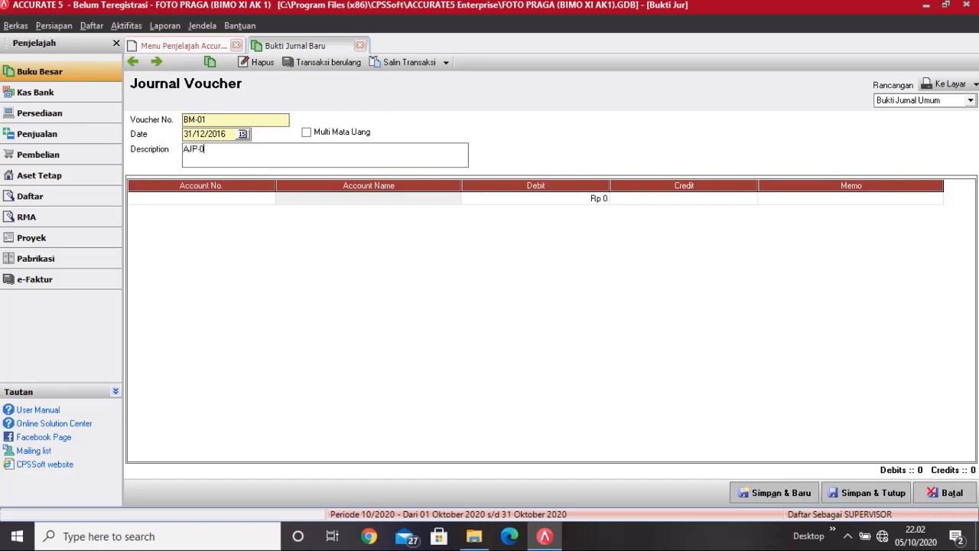
text(1)
- Add a journal line debiting account 61200 BEBAN PERLENGKAPAN KANTOR with 635.000
click(268, 199)
click(269, 198)
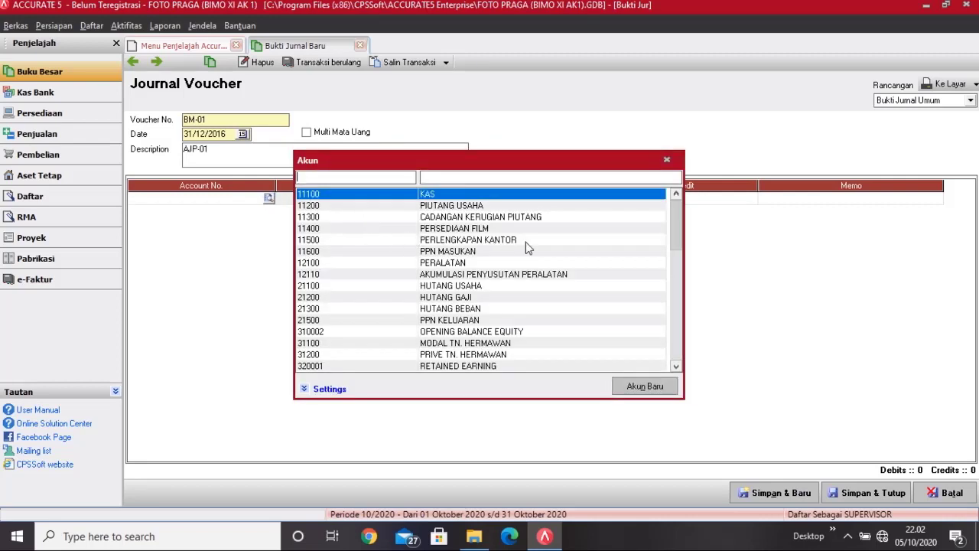
click(677, 336)
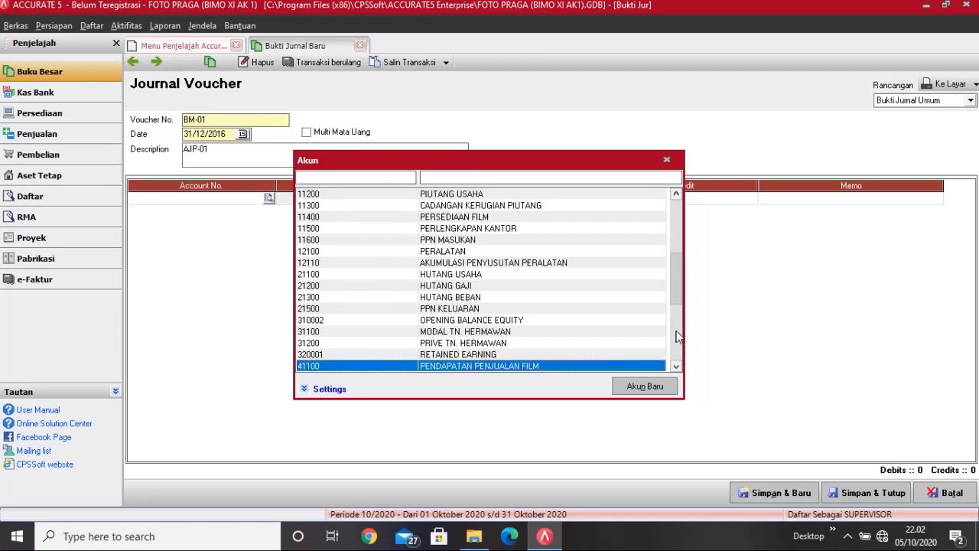
click(677, 327)
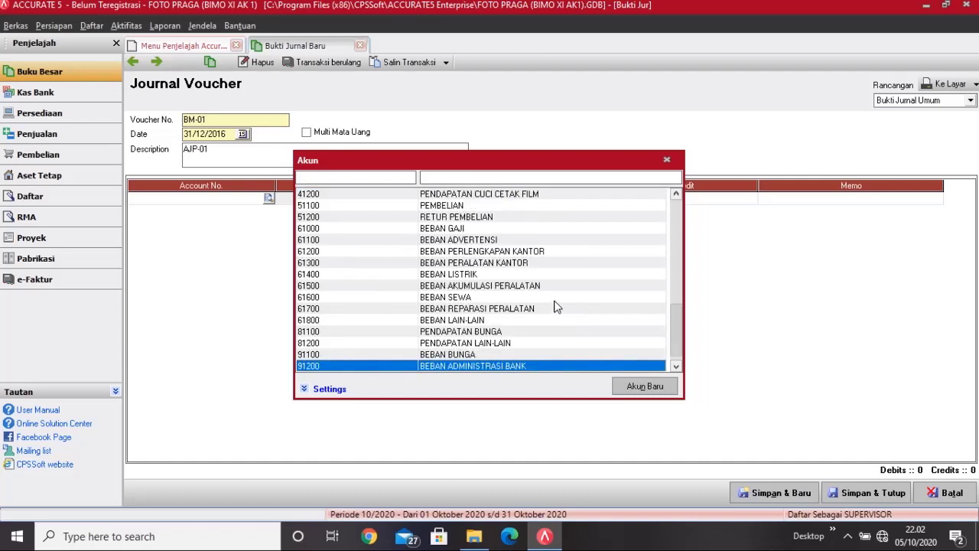
click(512, 252)
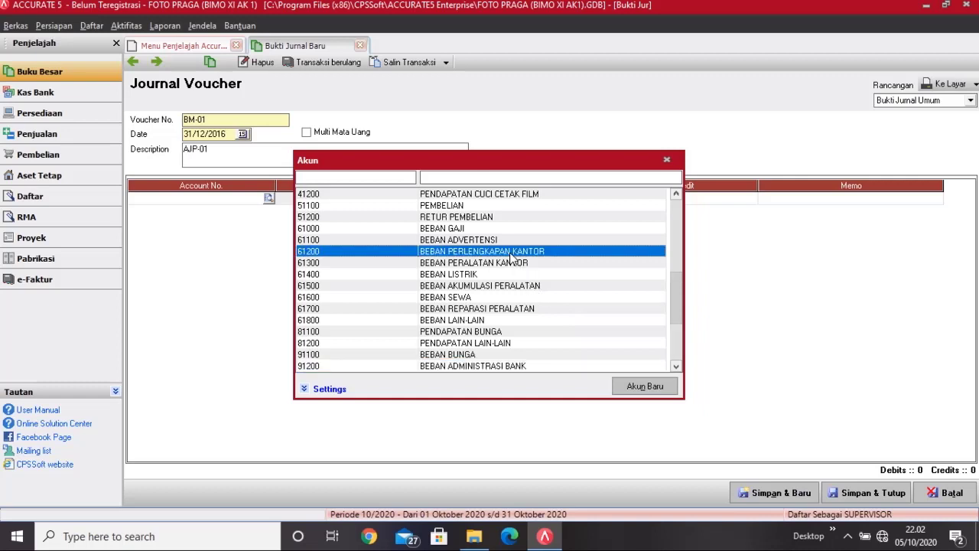
double_click(511, 254)
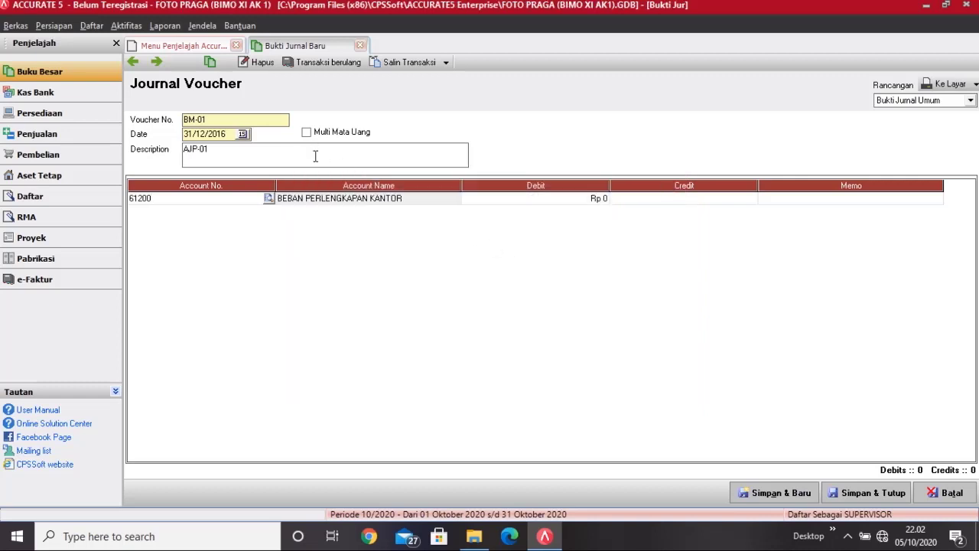
click(524, 200)
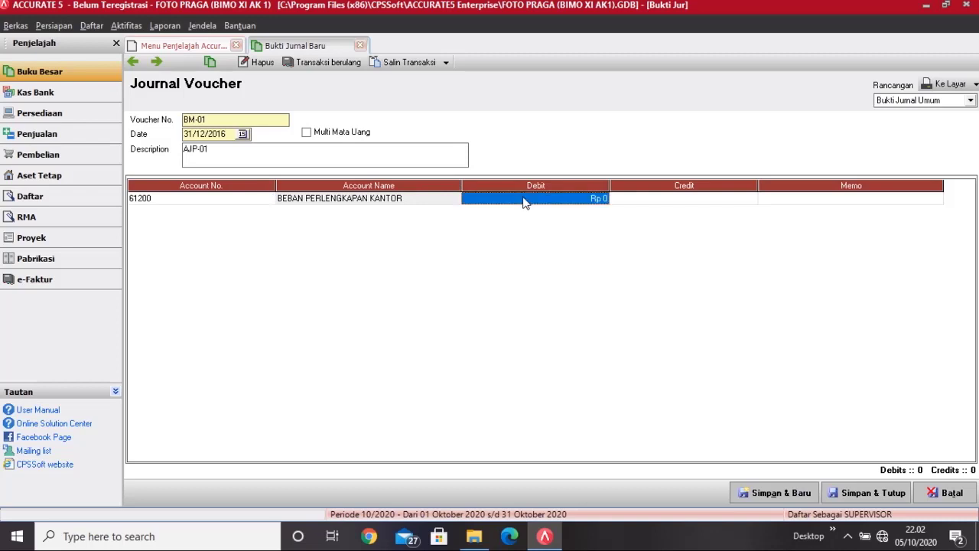
text(63)
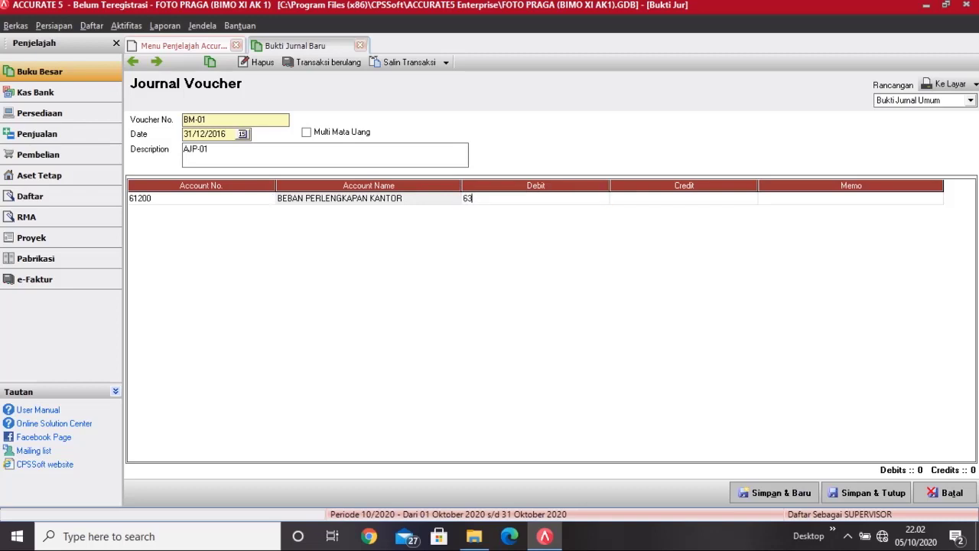
text(5.000)
key(Tab)
key(Tab)
key(Tab)
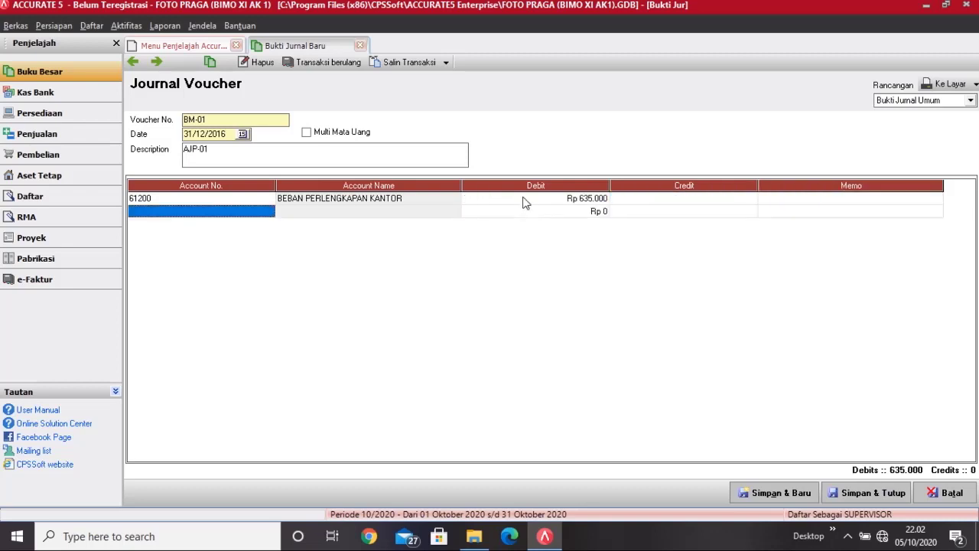
- Add a second journal line crediting account 11500 PERLENGKAPAN KANTOR with 635.000
click(261, 214)
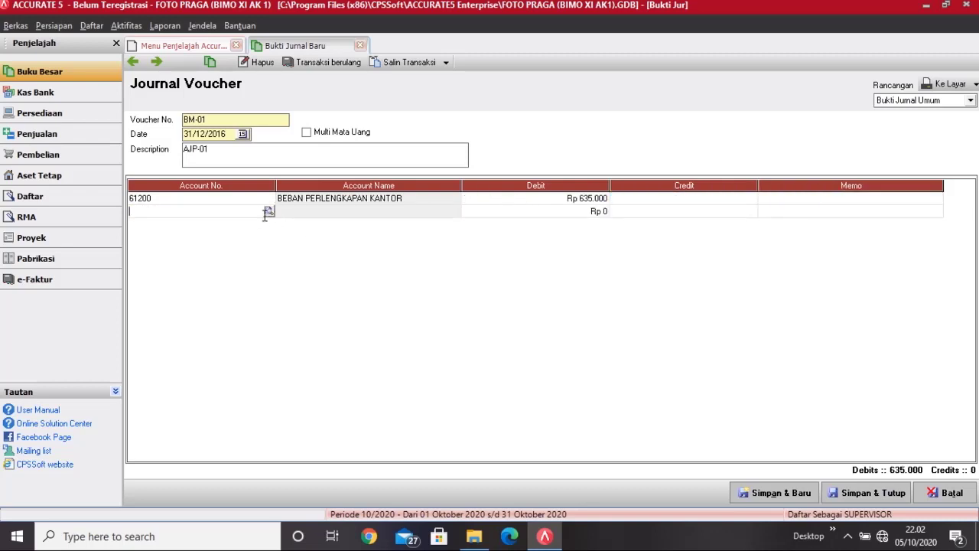
click(266, 213)
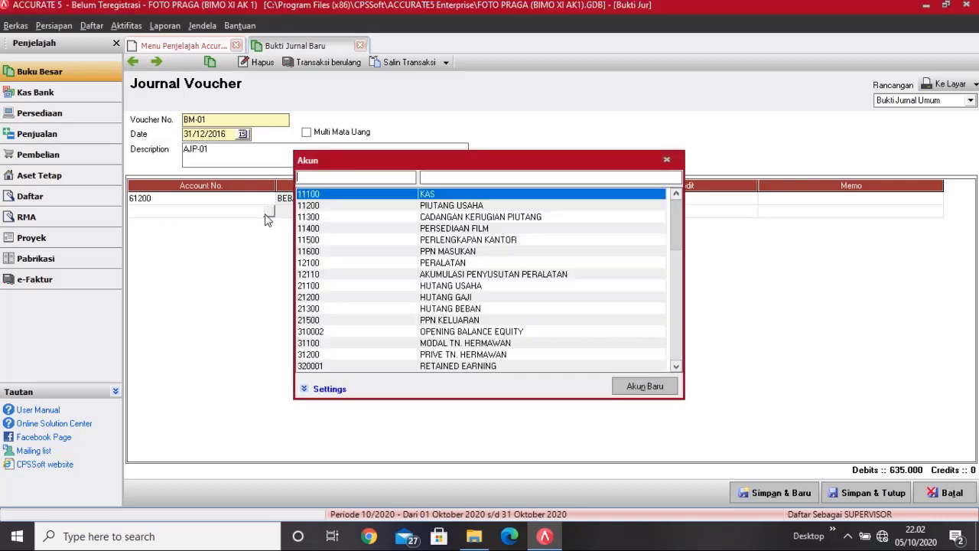
double_click(401, 241)
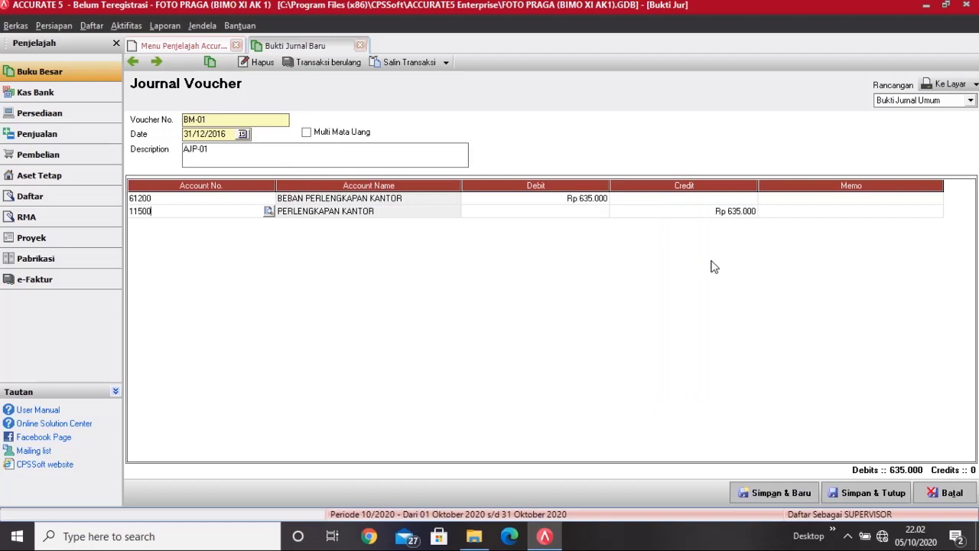
click(791, 211)
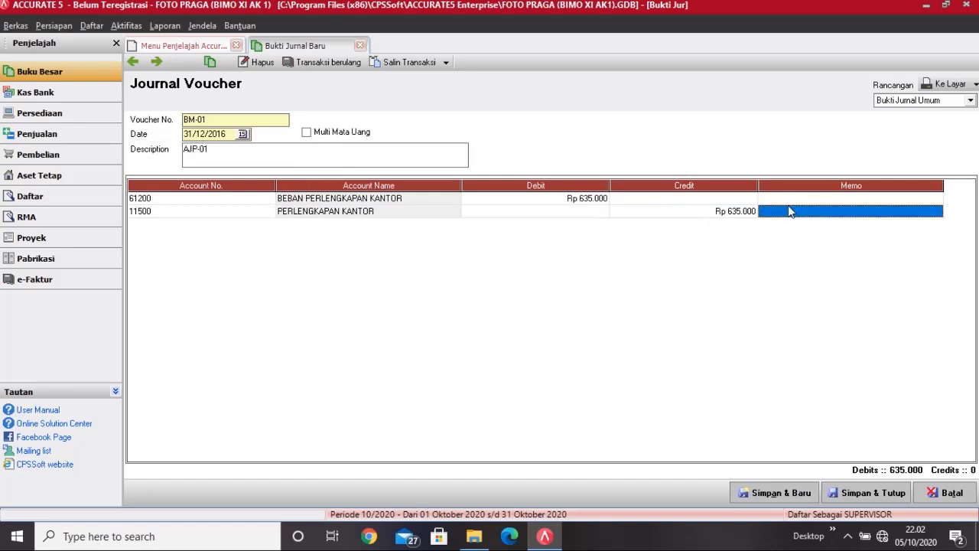
key(Return)
click(790, 208)
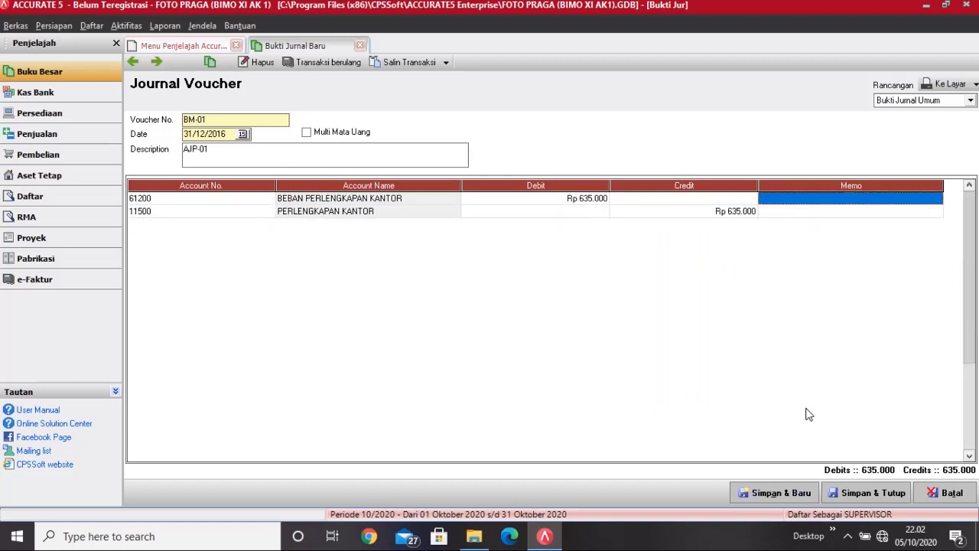
- Save and close the AJP-01 voucher, and start a new journal voucher dated 31/12/2016 with the description "AJP-02"
click(864, 497)
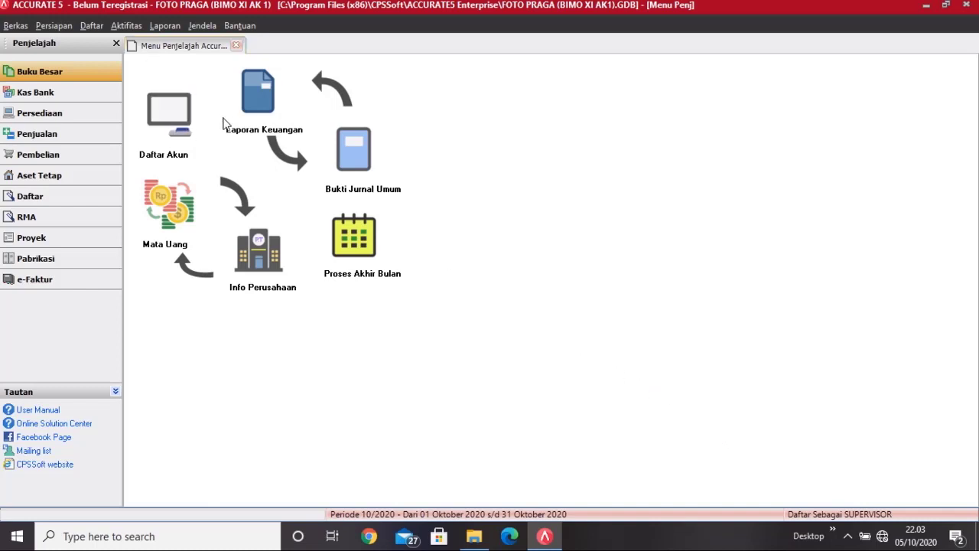
click(354, 152)
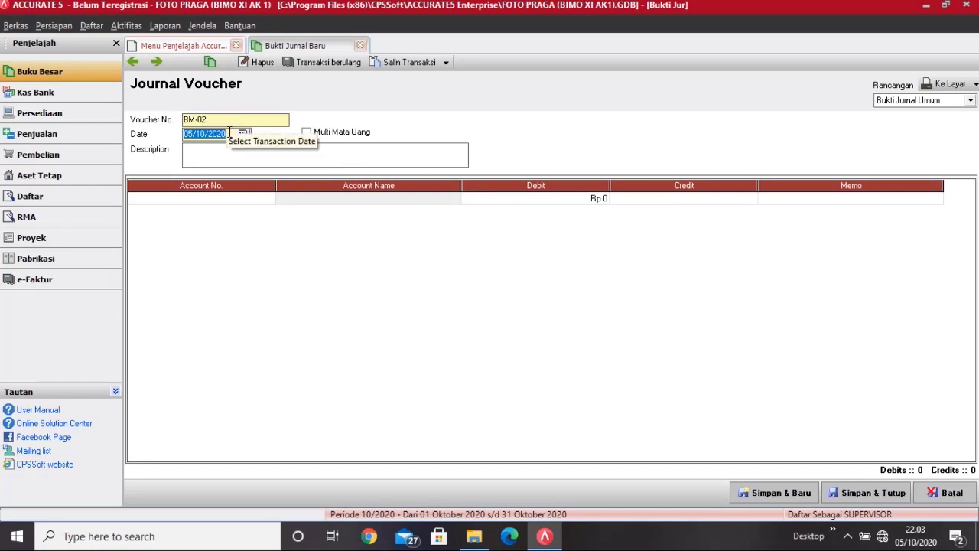
text(31/12/2016)
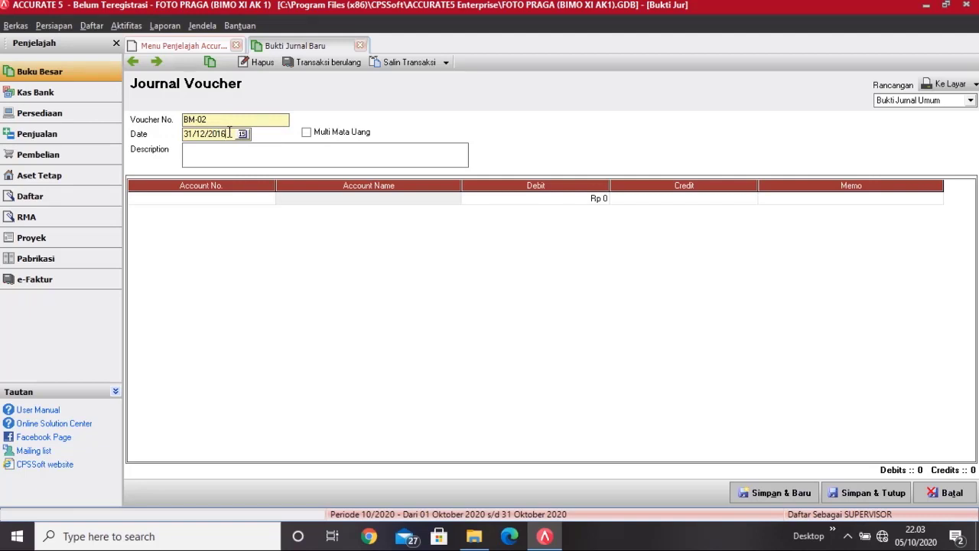
key(Tab)
click(202, 150)
text(AJP-02)
- Add a journal line debiting account 61600 BEBAN SEWA with 200.000
click(270, 197)
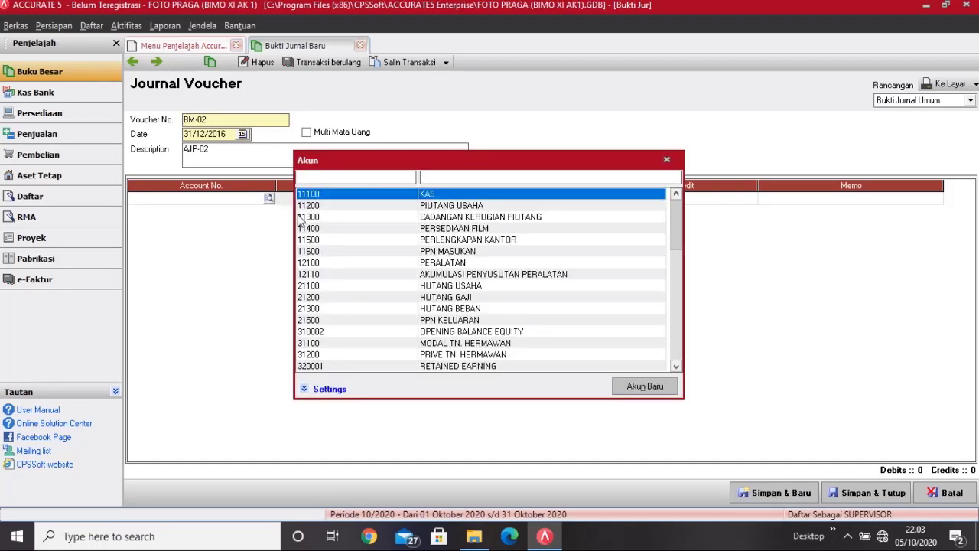
click(675, 315)
click(674, 315)
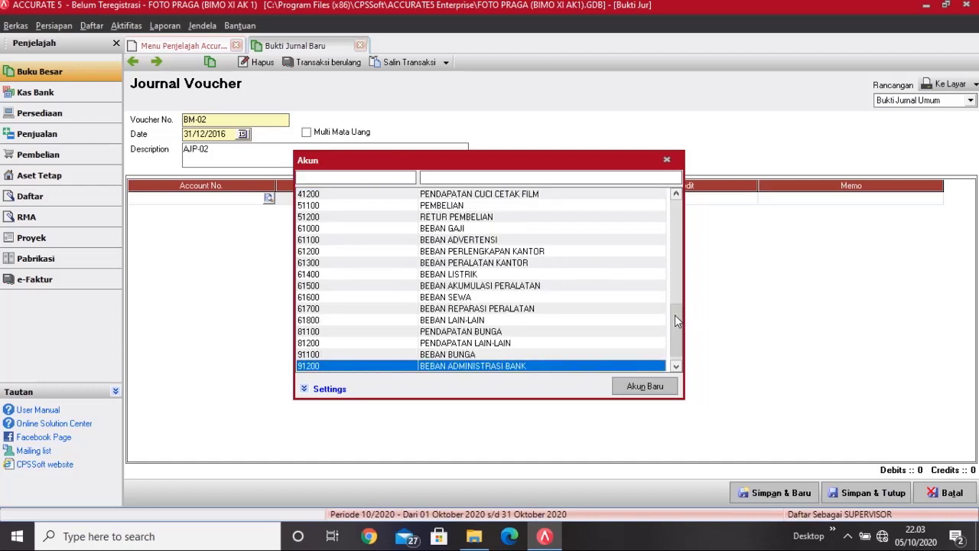
double_click(474, 298)
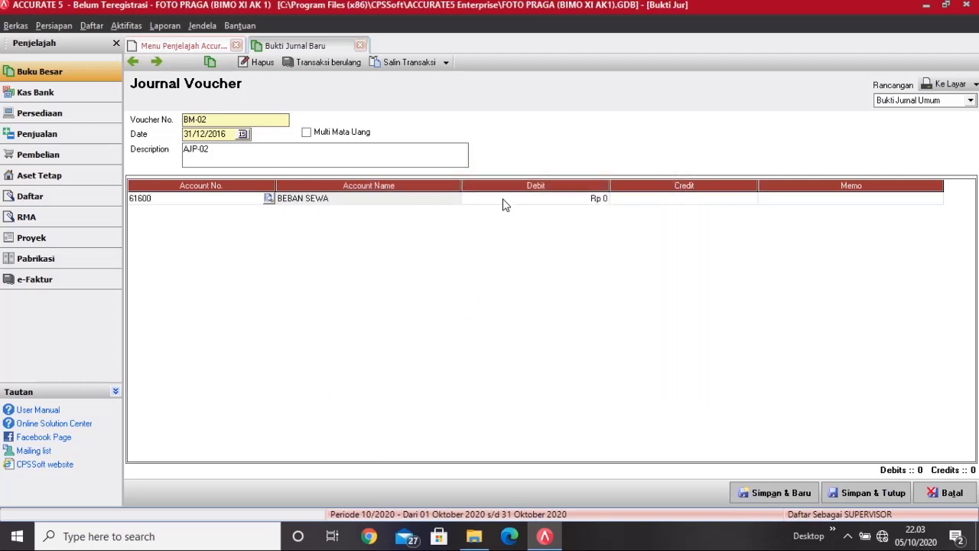
click(503, 204)
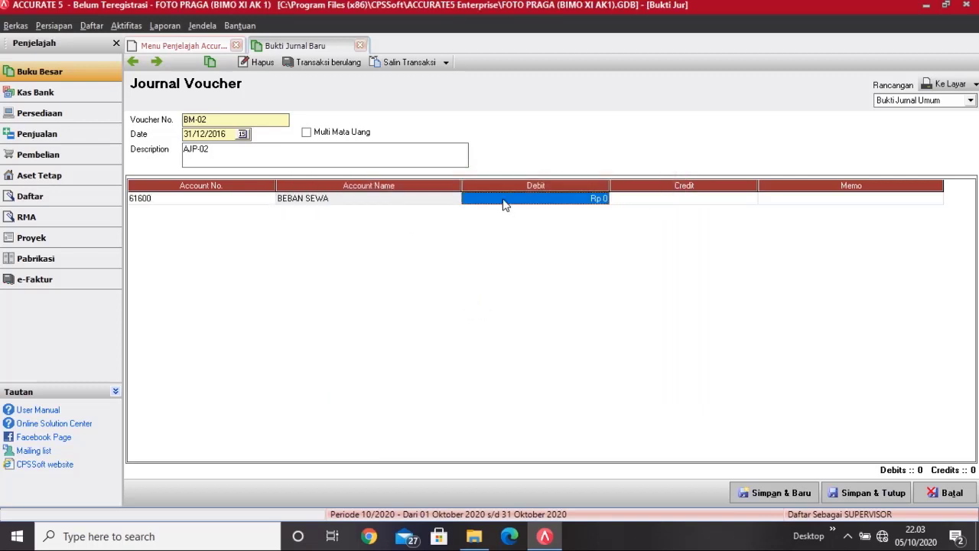
text(200000)
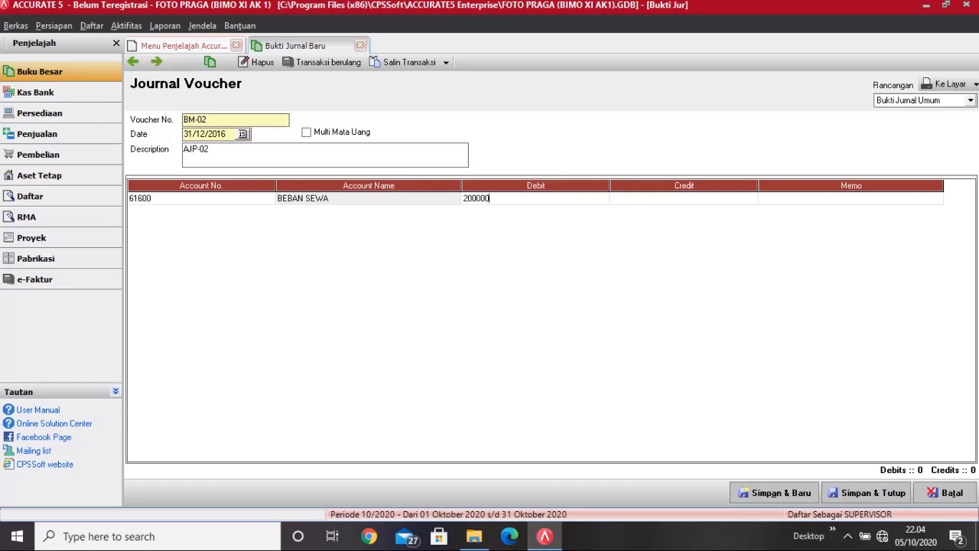
key(Return)
key(Return)
key(Return)
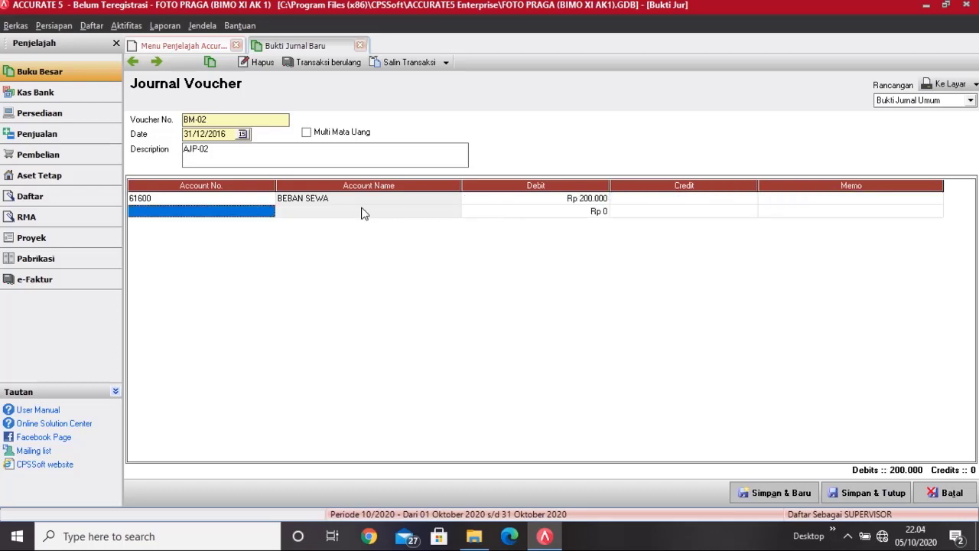
- Add a second line crediting account 21300 HUTANG BEBAN with 200.000, and save and close the AJP-02 voucher
click(272, 212)
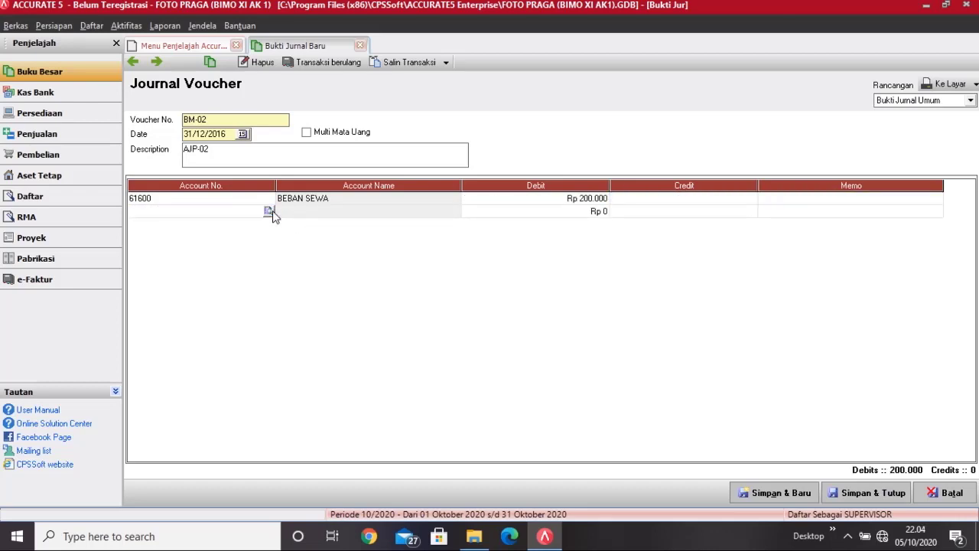
click(270, 212)
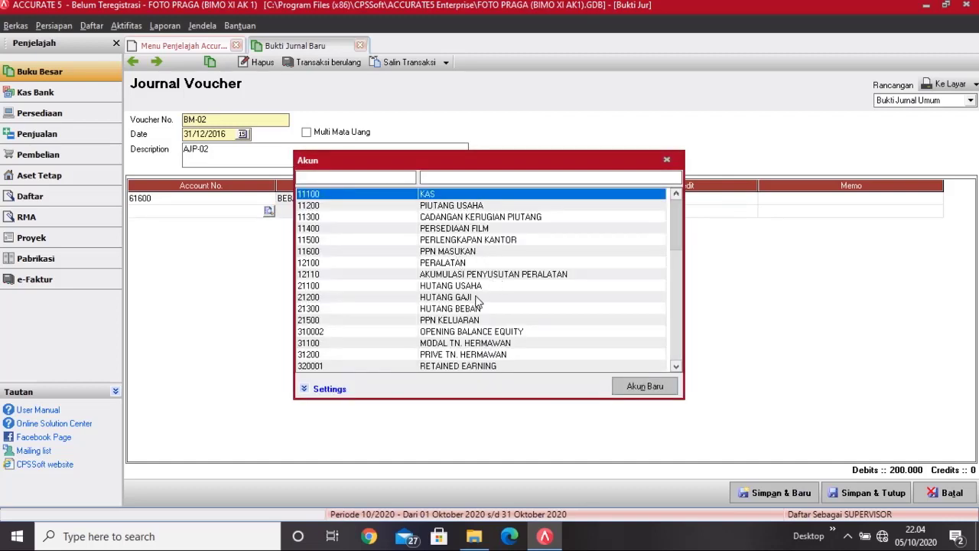
double_click(477, 308)
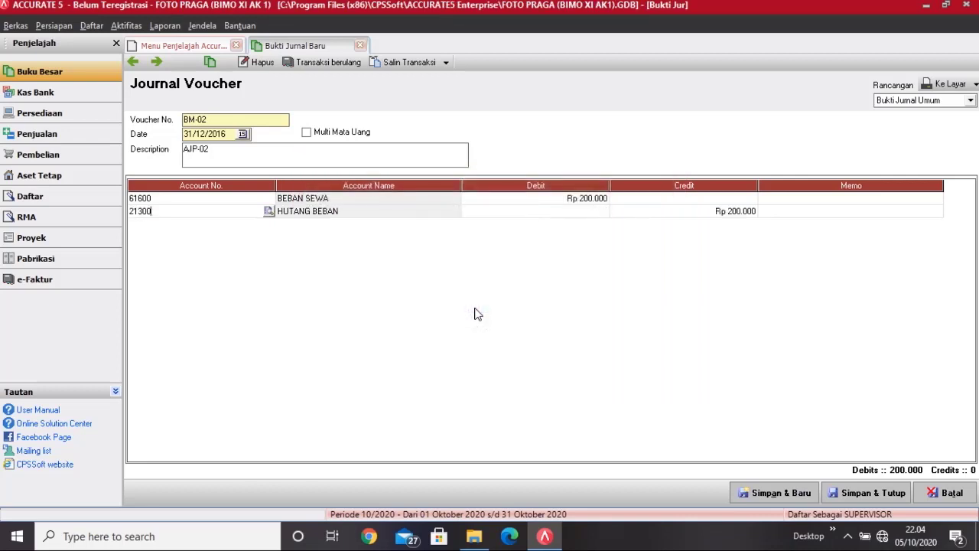
click(792, 212)
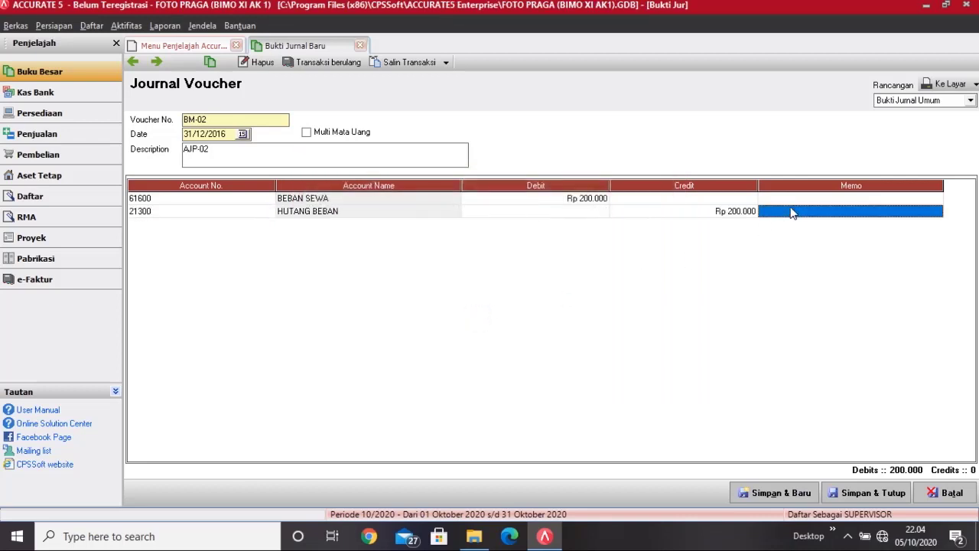
key(Return)
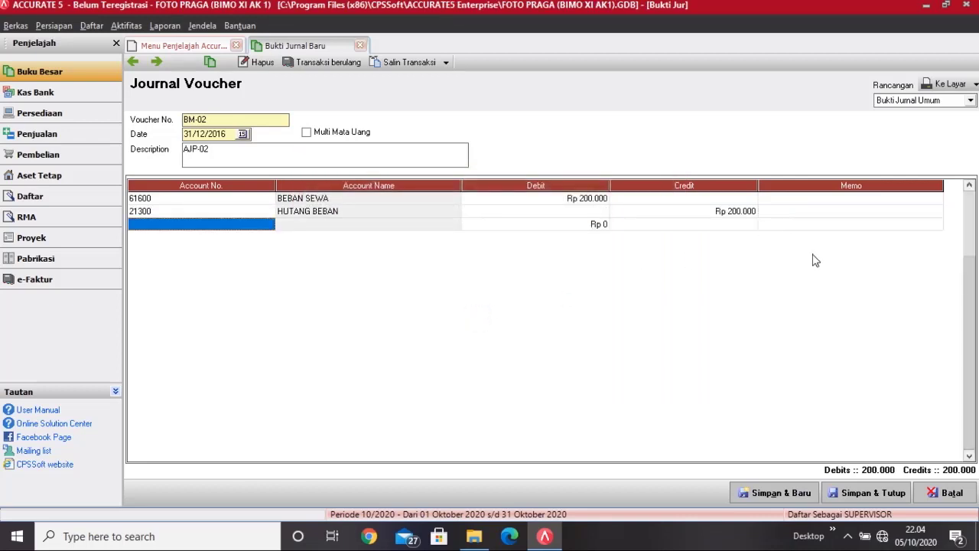
click(813, 213)
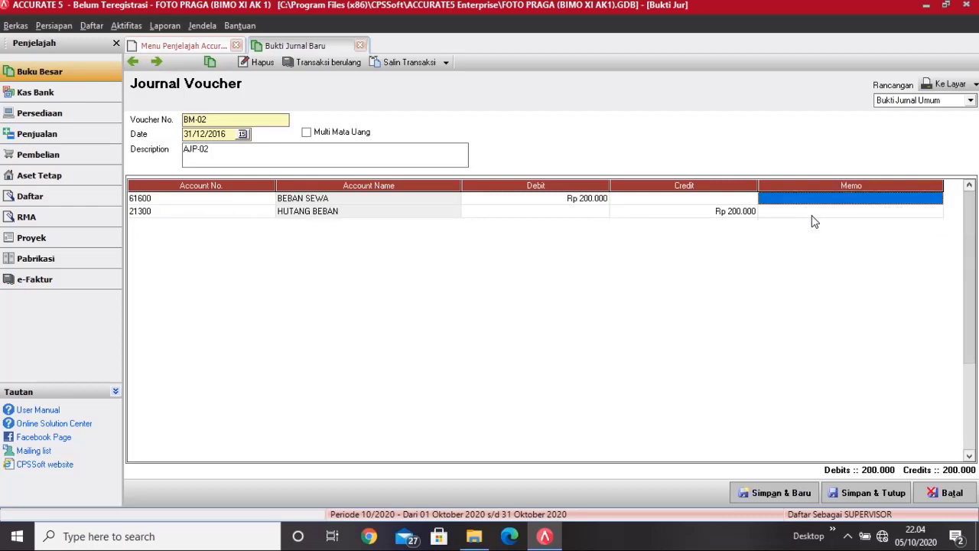
click(842, 495)
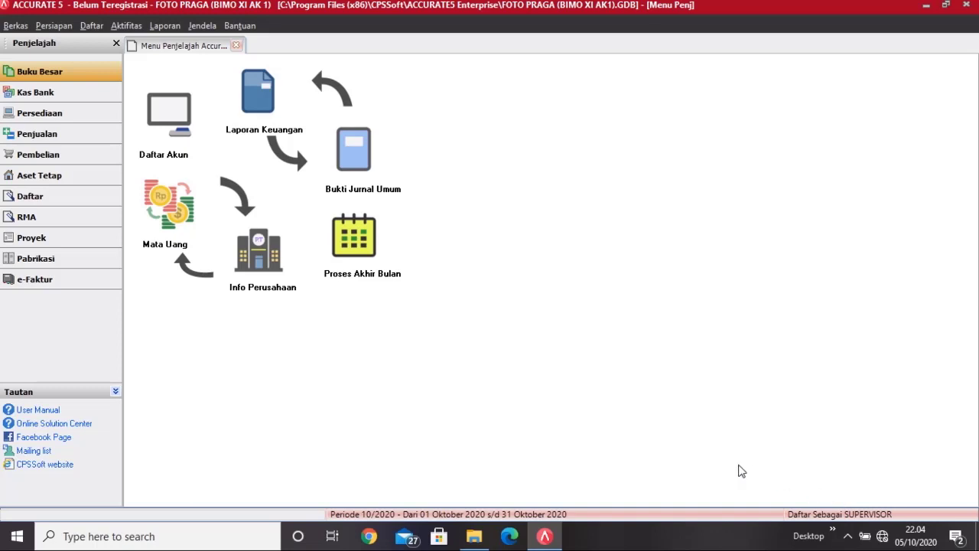
- Start another general journal voucher dated 31/12/2016 with the description "AJP-3"
click(360, 166)
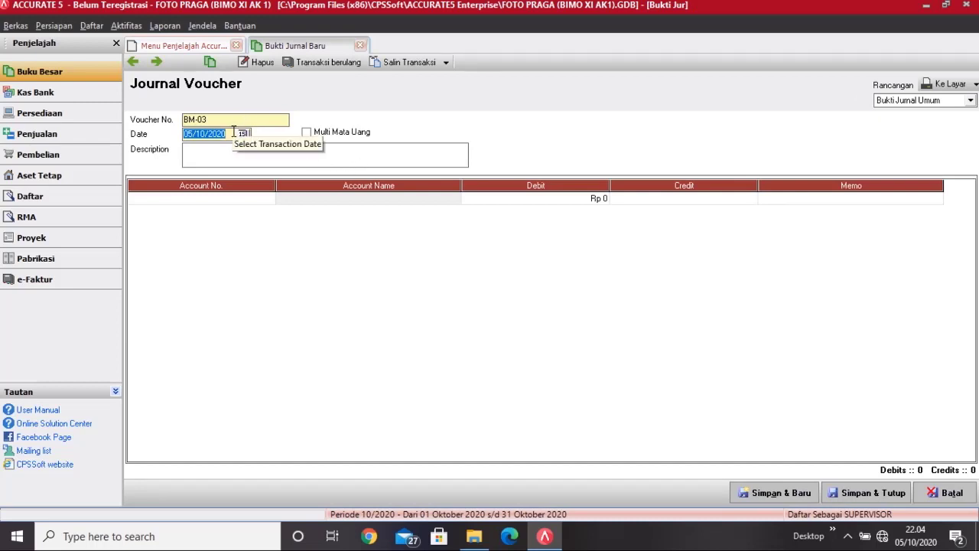
text(31/12/2)
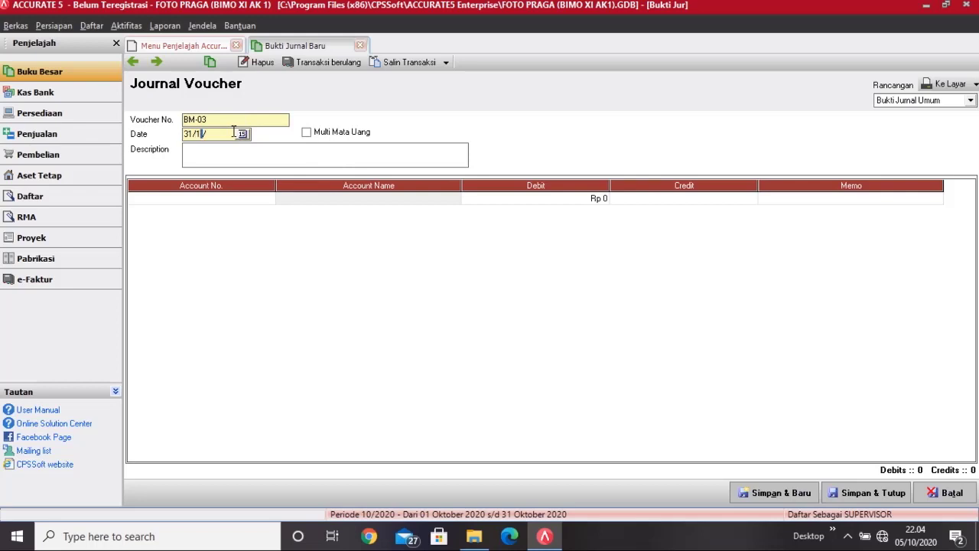
text(016)
key(Tab)
key(Tab)
text(AJP-3)
- Add a journal line debiting account 61000 BEBAN GAJI with 200.000
click(263, 198)
click(267, 200)
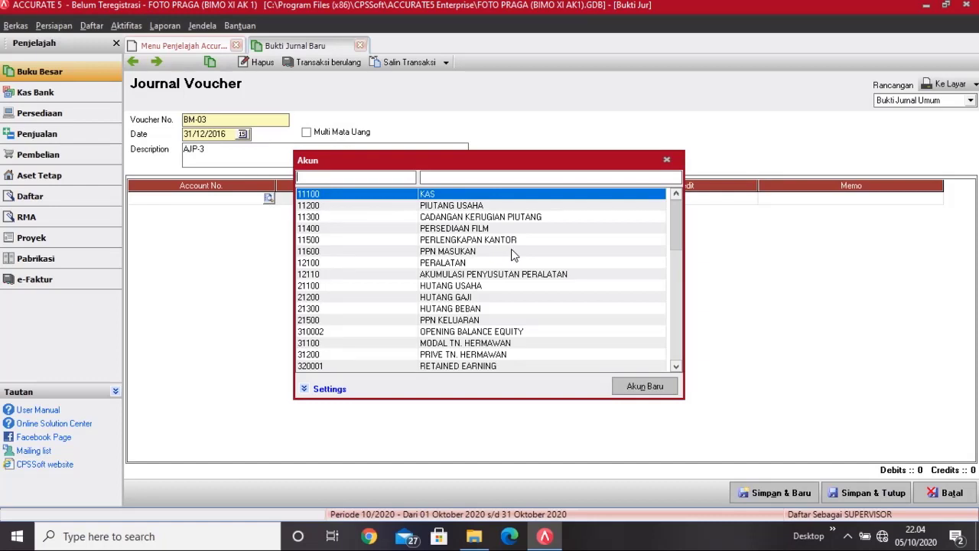
scroll(673, 341, down, 10)
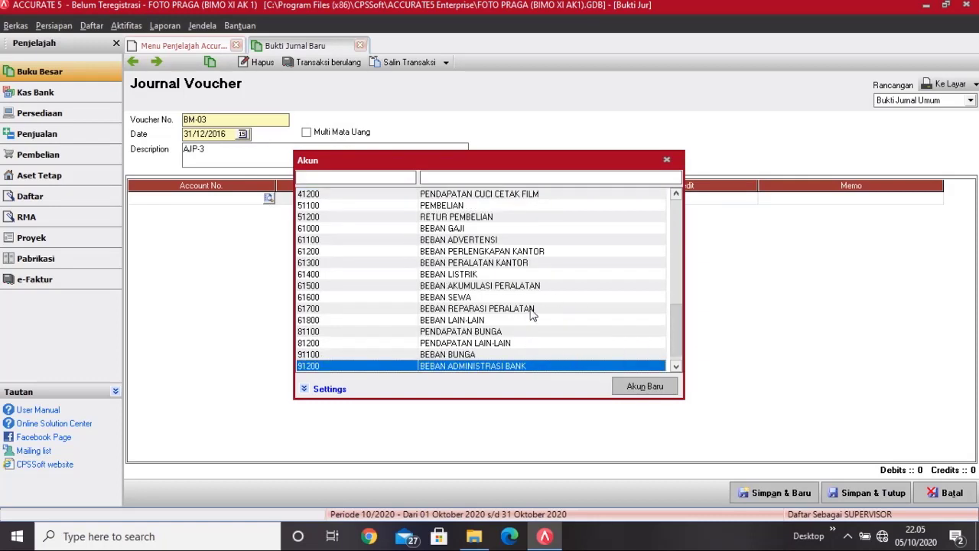
click(535, 231)
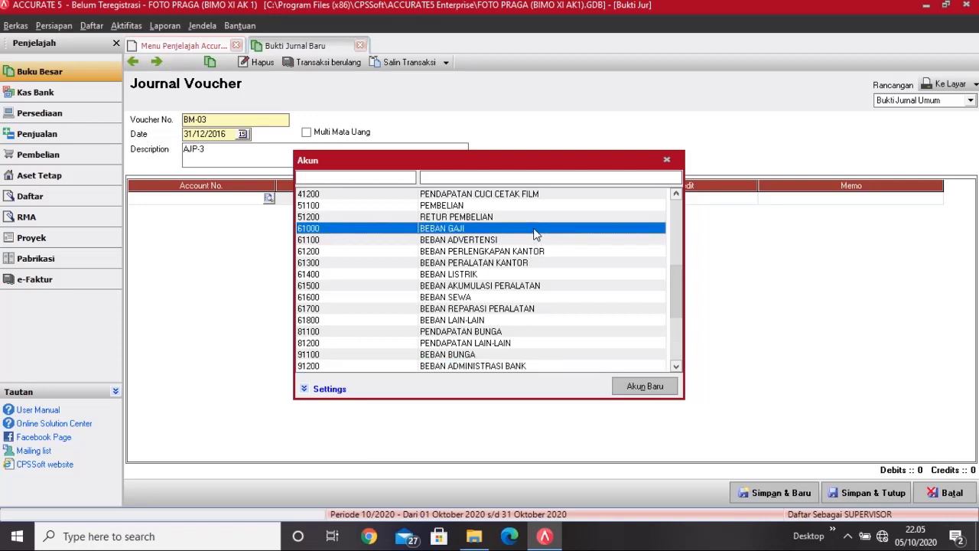
double_click(535, 231)
click(542, 205)
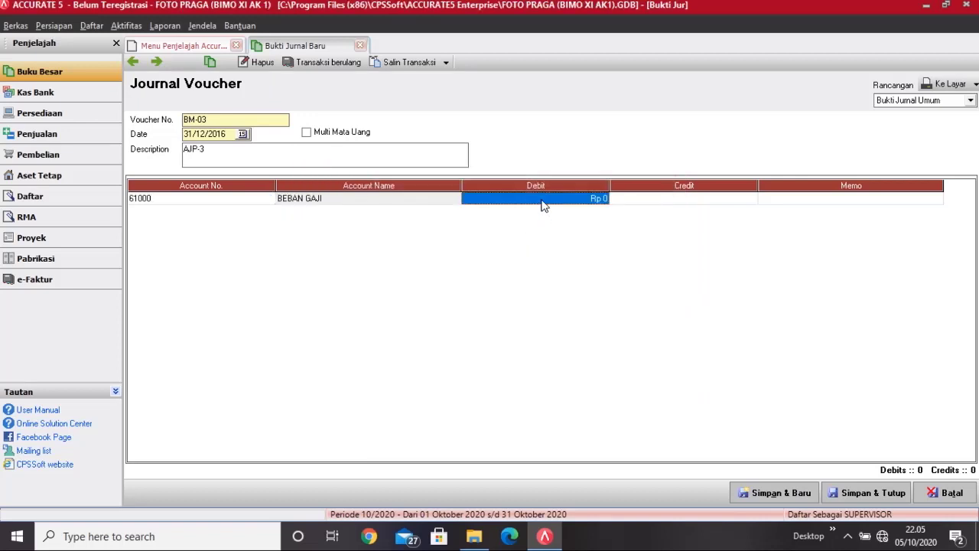
text(200)
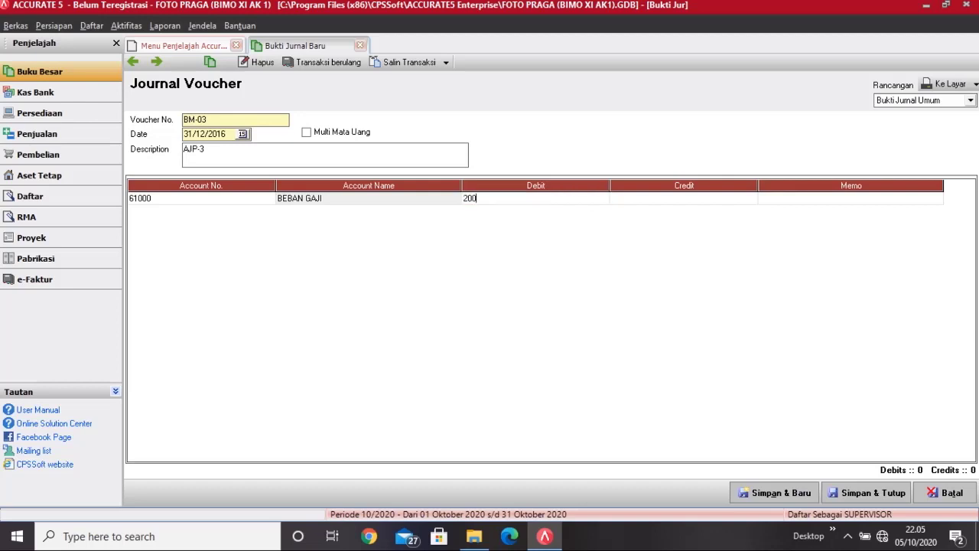
text(.00000)
key(Tab)
key(Tab)
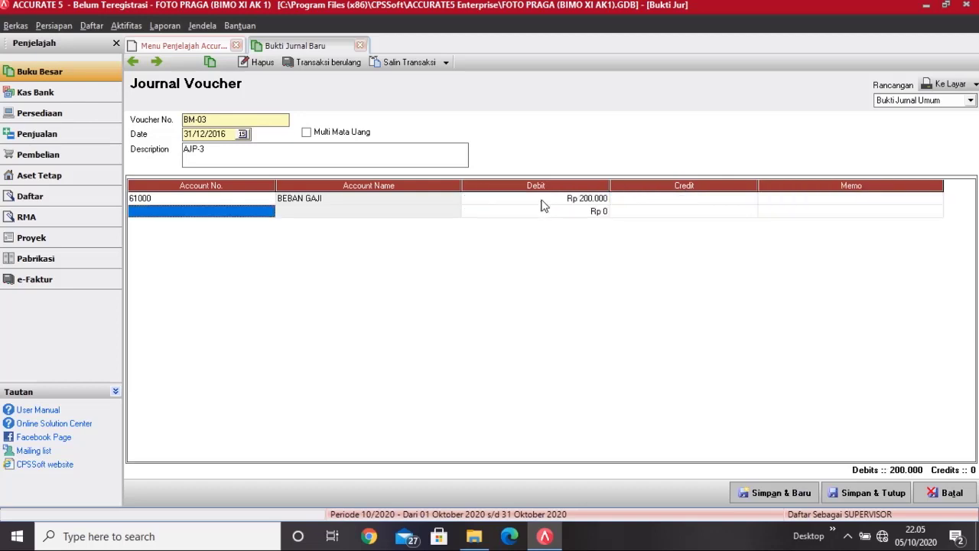
click(250, 202)
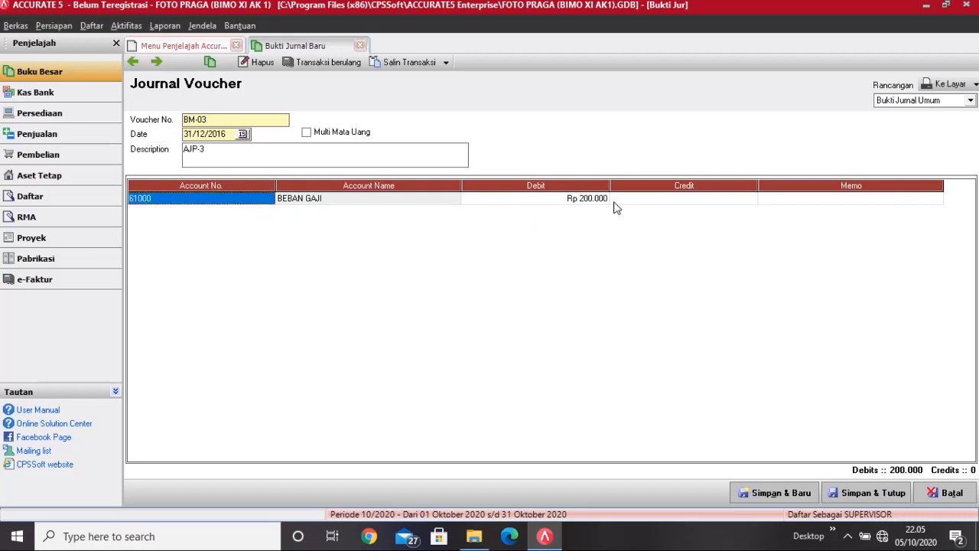
key(Tab)
key(Tab)
key(Tab)
key(Tab)
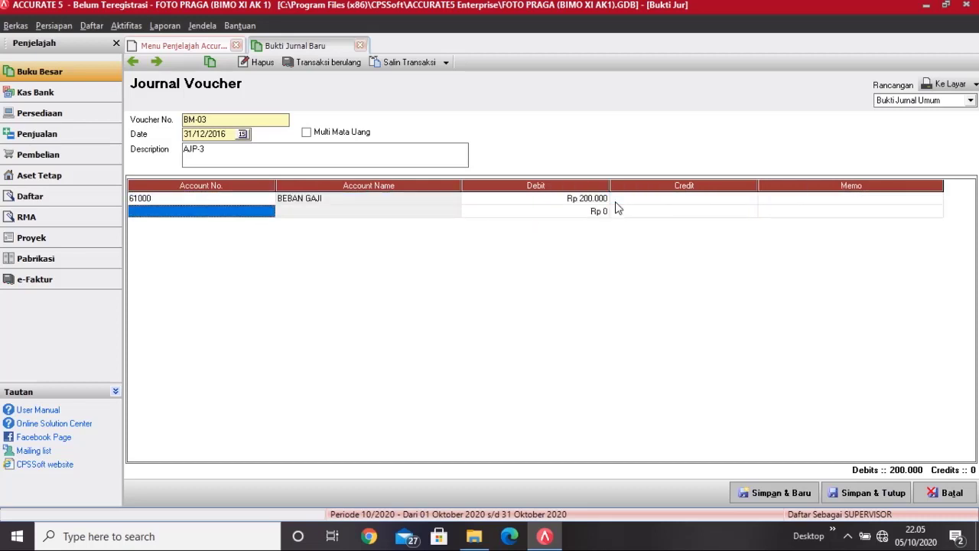
- Add a balancing line crediting account 21300 HUTANG BEBAN with 200.000, and save and close the AJP-3 voucher
click(250, 216)
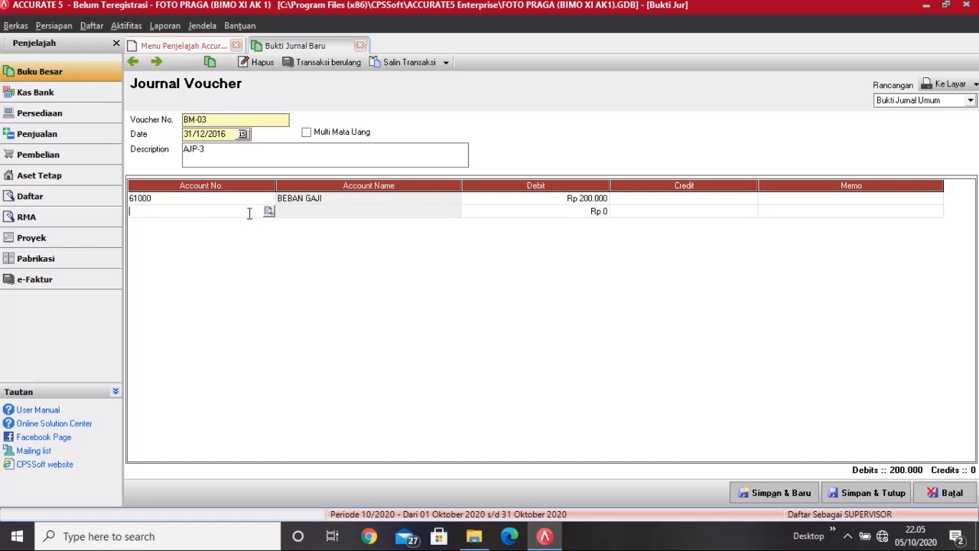
click(268, 211)
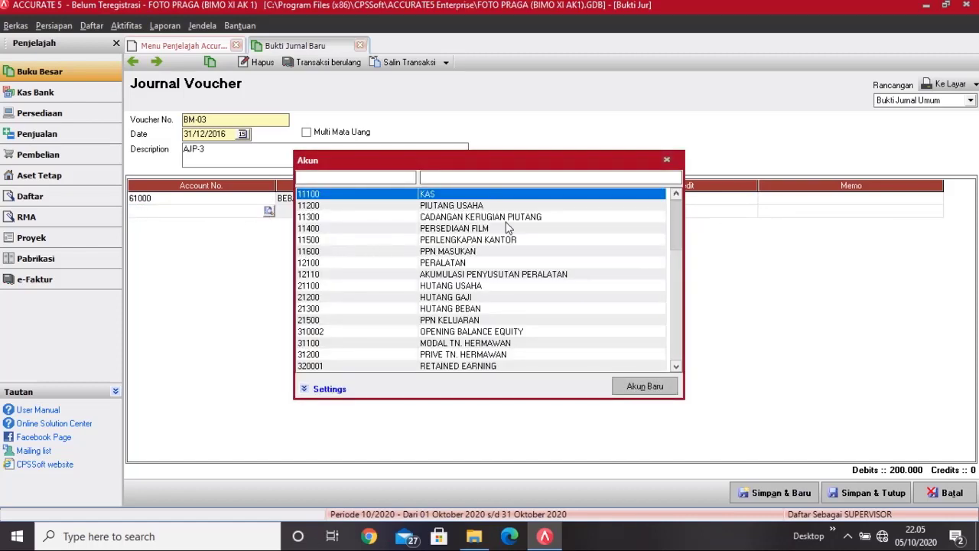
click(468, 312)
double_click(469, 310)
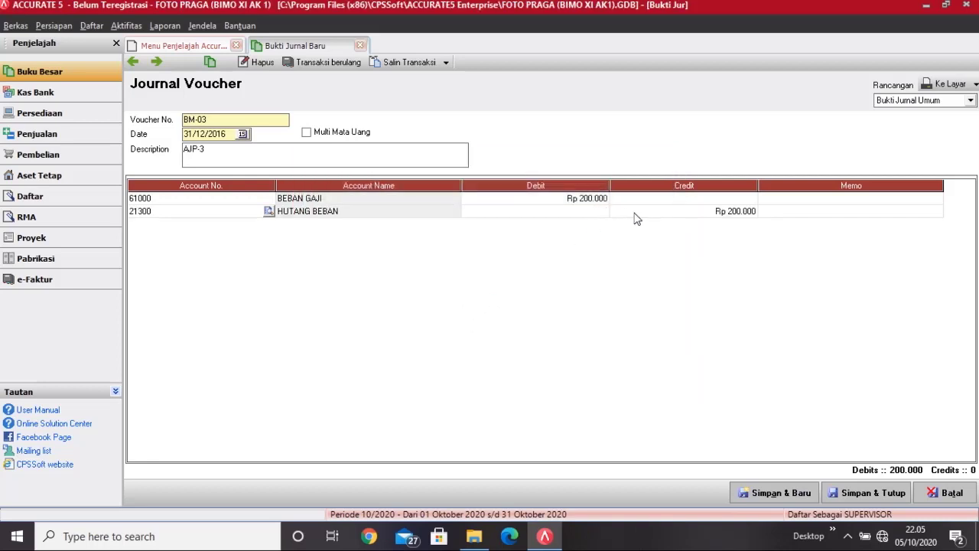
click(765, 213)
key(Tab)
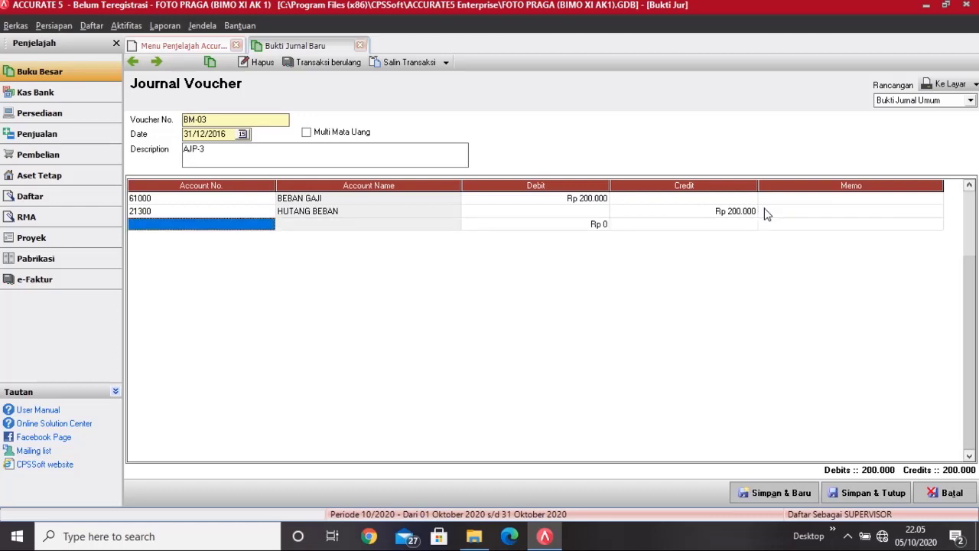
click(767, 214)
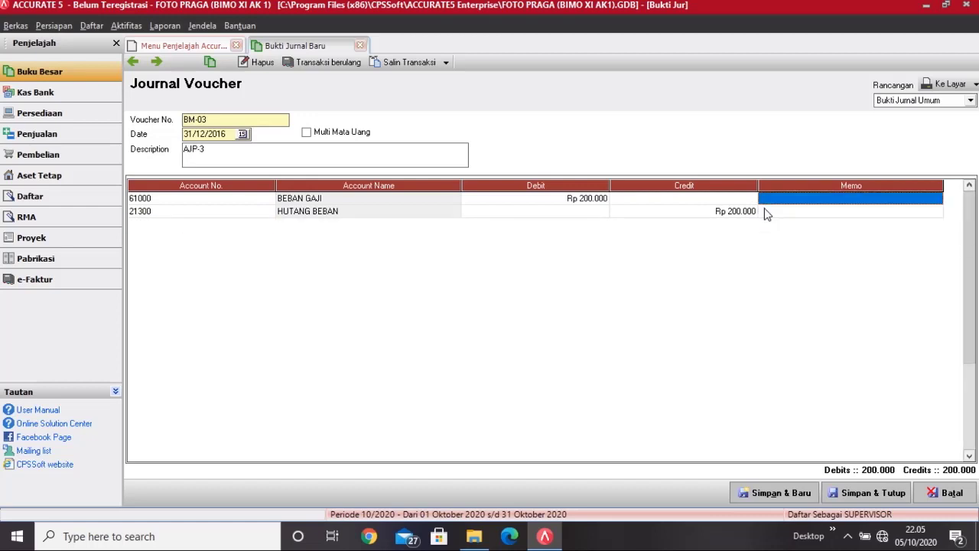
click(876, 495)
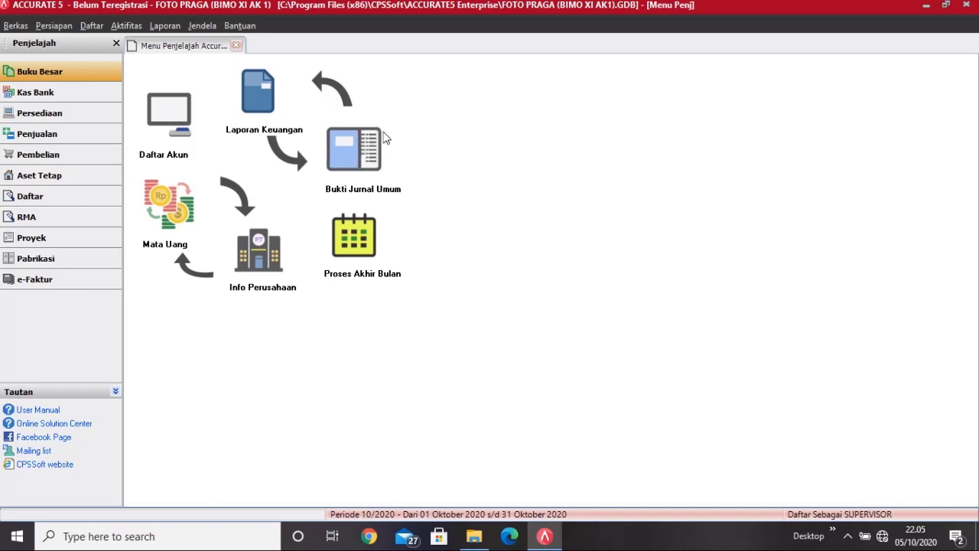
- Close the explorer menu page and open the month-end process (Proses Akhir Bulan)
click(237, 46)
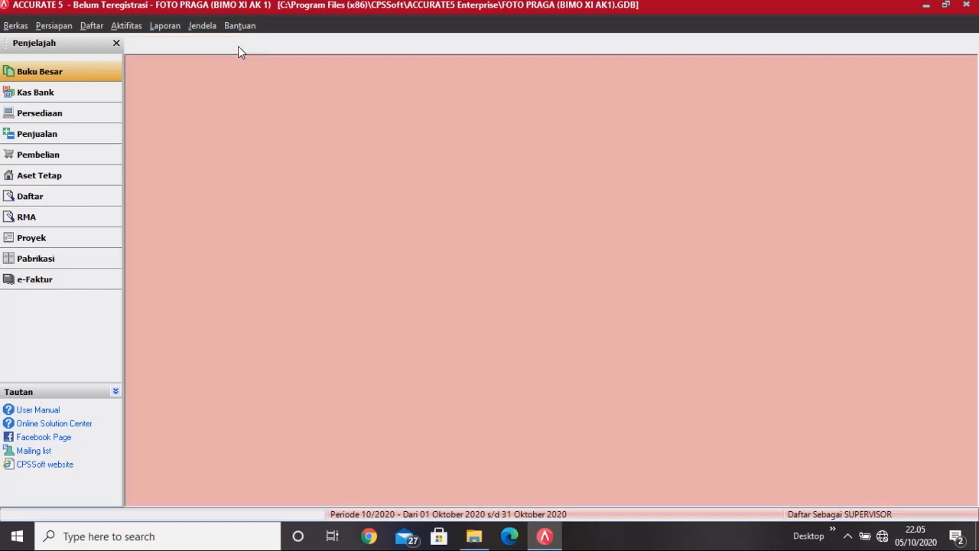
click(129, 28)
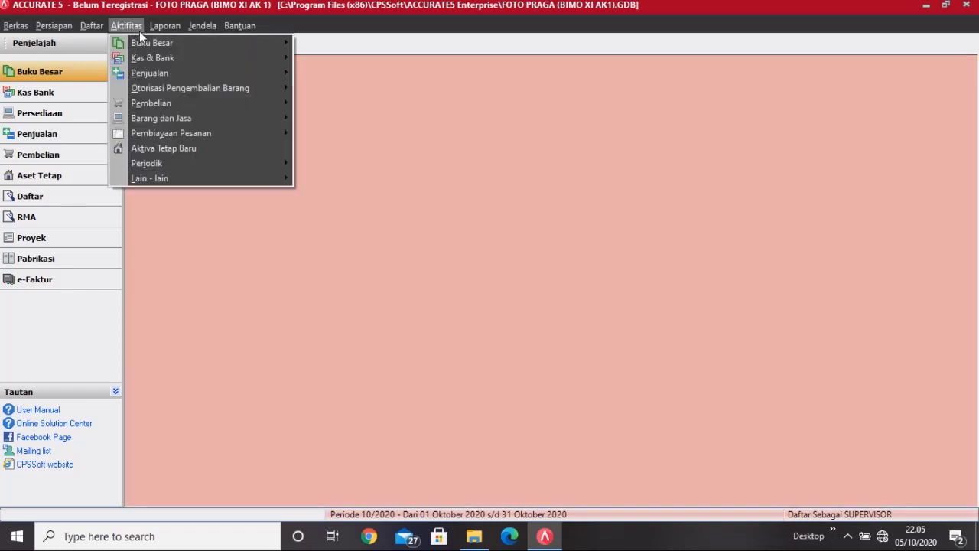
mouse_move(213, 163)
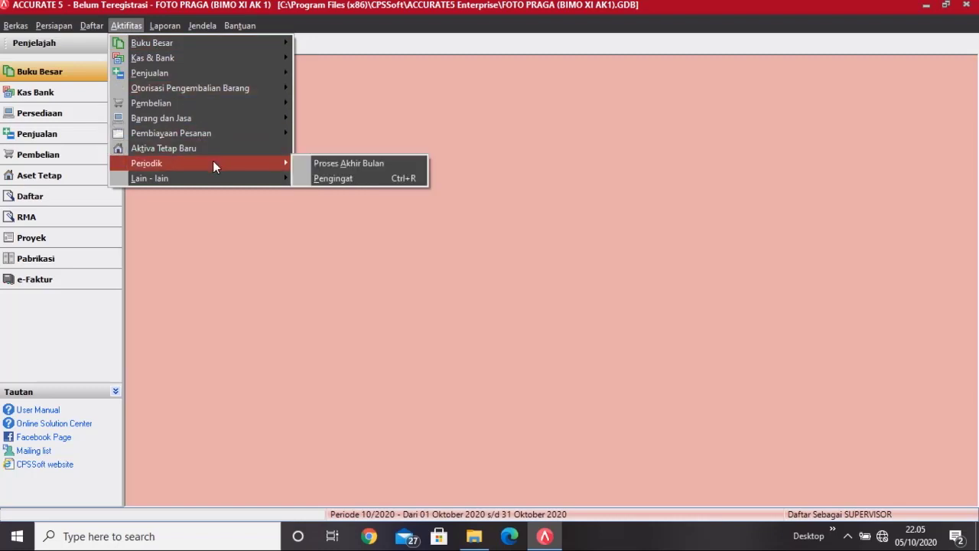
click(316, 164)
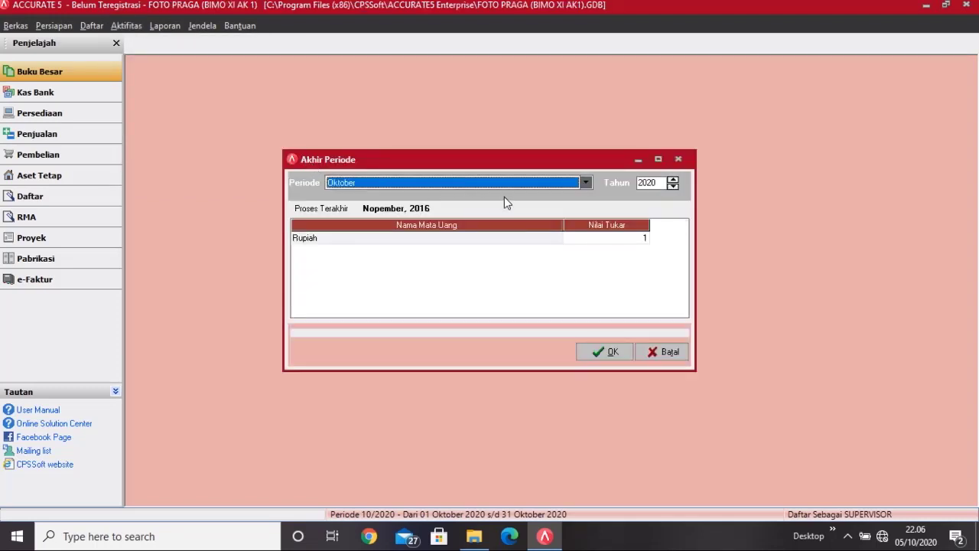
- Run the end-of-period process for Desember 2016 and acknowledge its completion
click(584, 184)
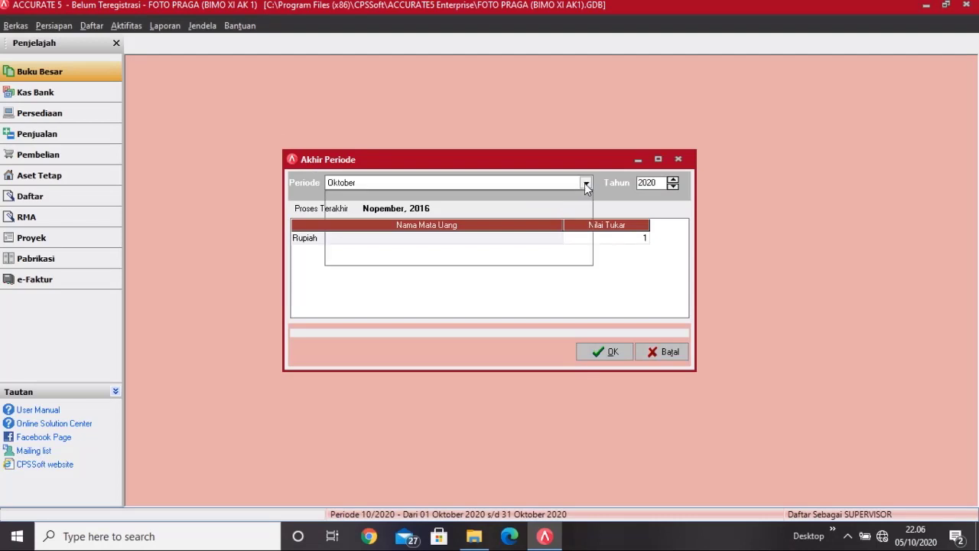
click(584, 184)
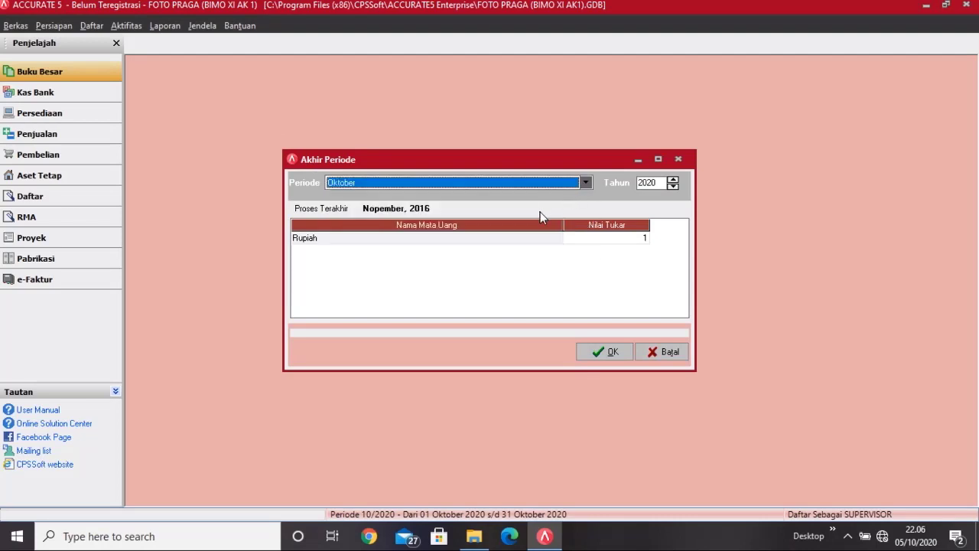
click(586, 184)
click(408, 263)
click(672, 186)
click(672, 187)
click(672, 186)
click(604, 351)
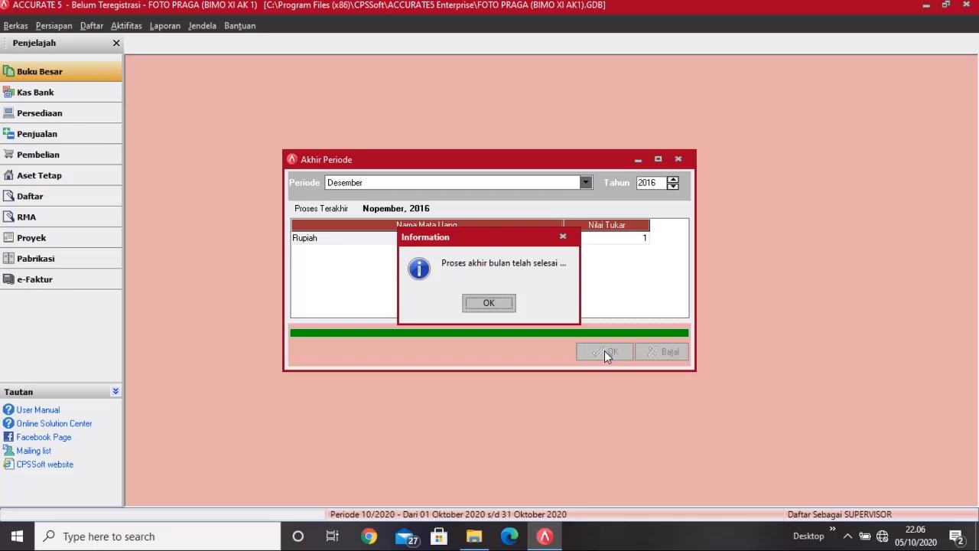
click(489, 304)
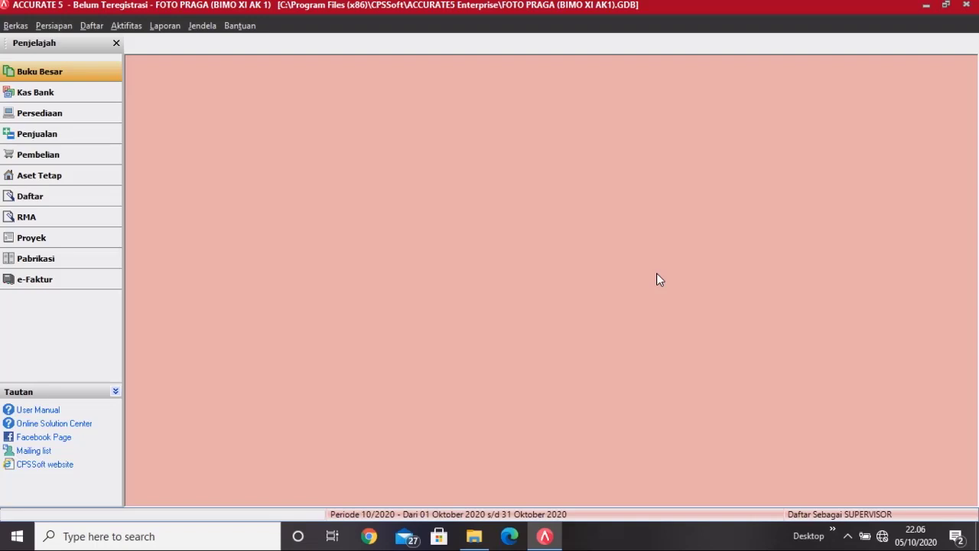
- Open the parameters of the Laba/Rugi (Standar) report from the financial reports in the report list
key(alt)
click(174, 26)
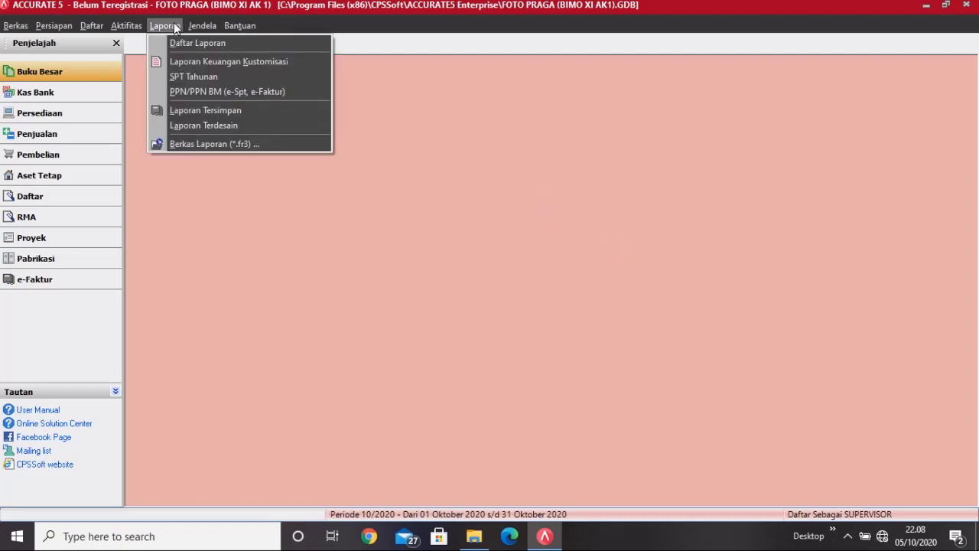
click(181, 42)
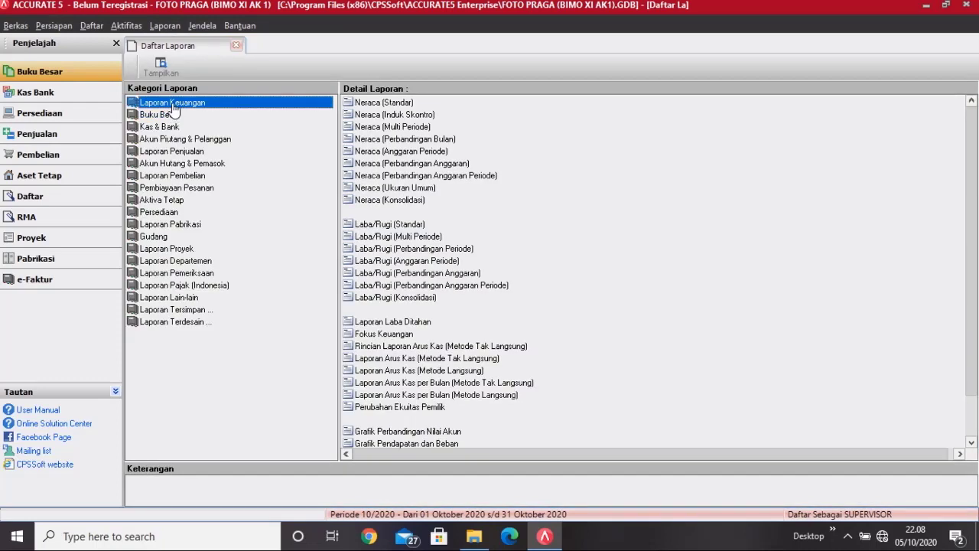
click(389, 224)
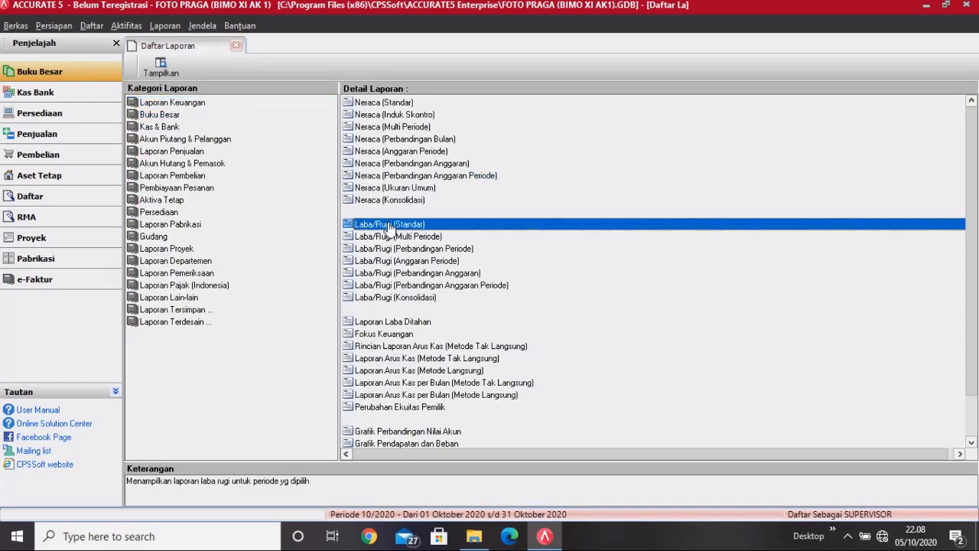
double_click(389, 225)
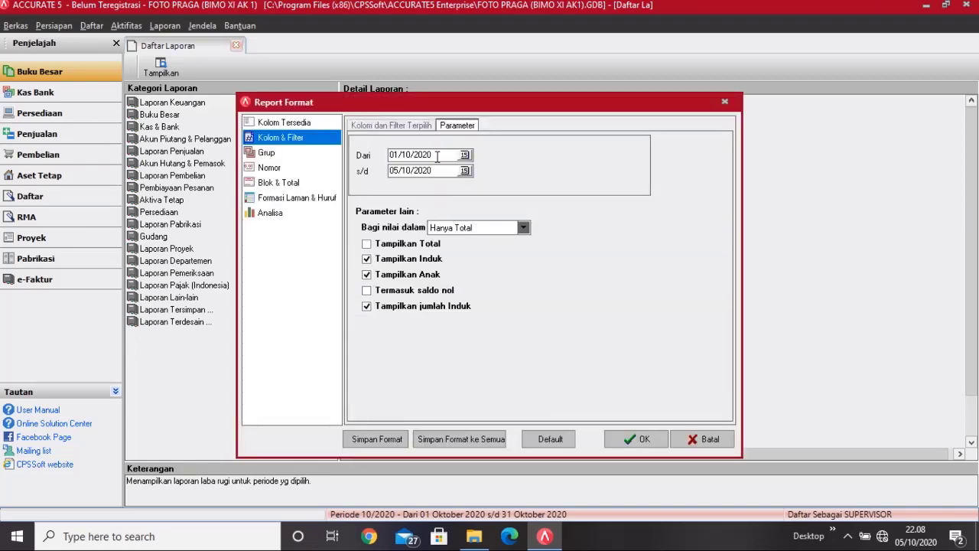
- Set the Laba/Rugi (Standar) date range from 01/12/2016 to 31/12/2016 and display the report
click(437, 154)
key(BackSpace)
key(BackSpace)
key(BackSpace)
key(BackSpace)
key(BackSpace)
key(BackSpace)
key(BackSpace)
key(BackSpace)
text(01/12/2016)
click(438, 173)
key(BackSpace)
key(BackSpace)
key(BackSpace)
key(BackSpace)
key(BackSpace)
key(BackSpace)
key(BackSpace)
key(BackSpace)
text(31/12/2016)
click(632, 441)
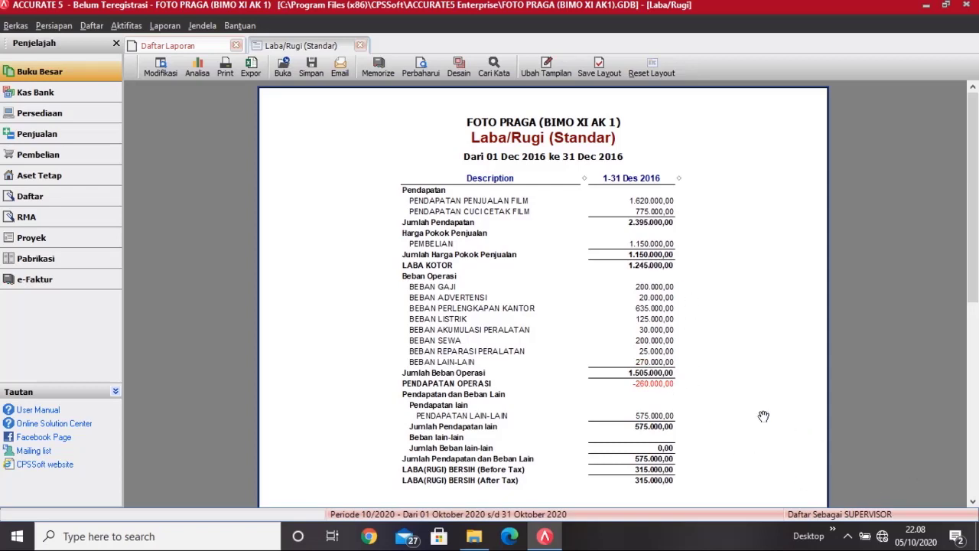
- Review the income statement down to its net profit lines, and close it along with the report list
drag(973, 290, 977, 390)
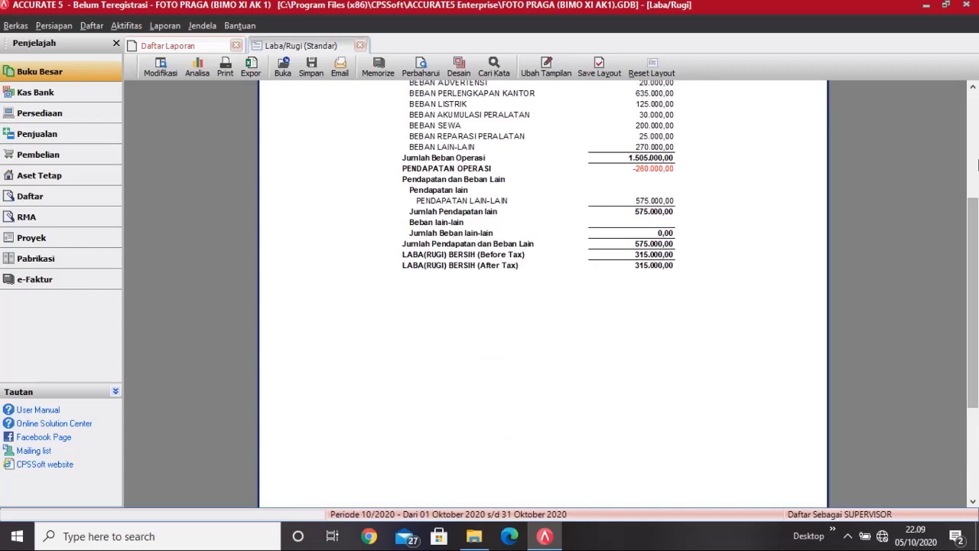
click(977, 162)
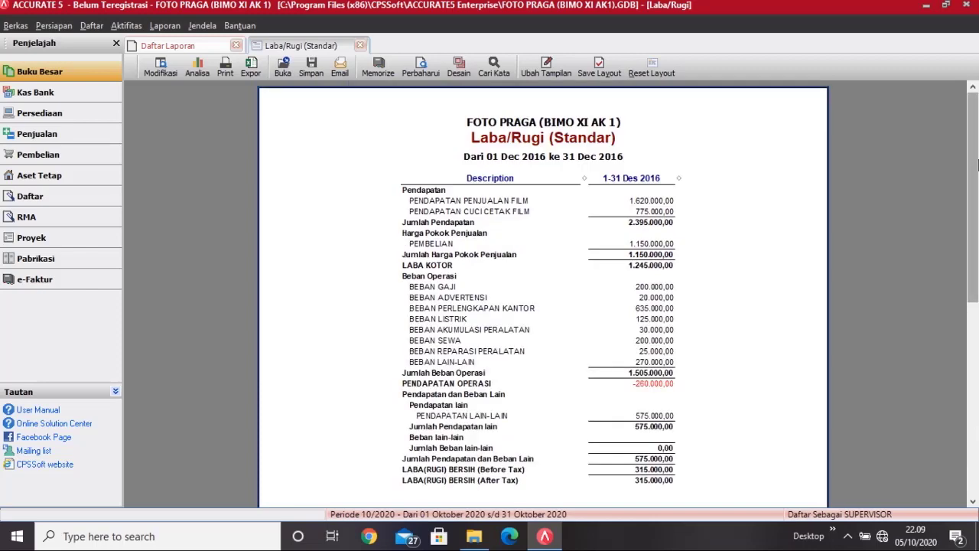
click(360, 46)
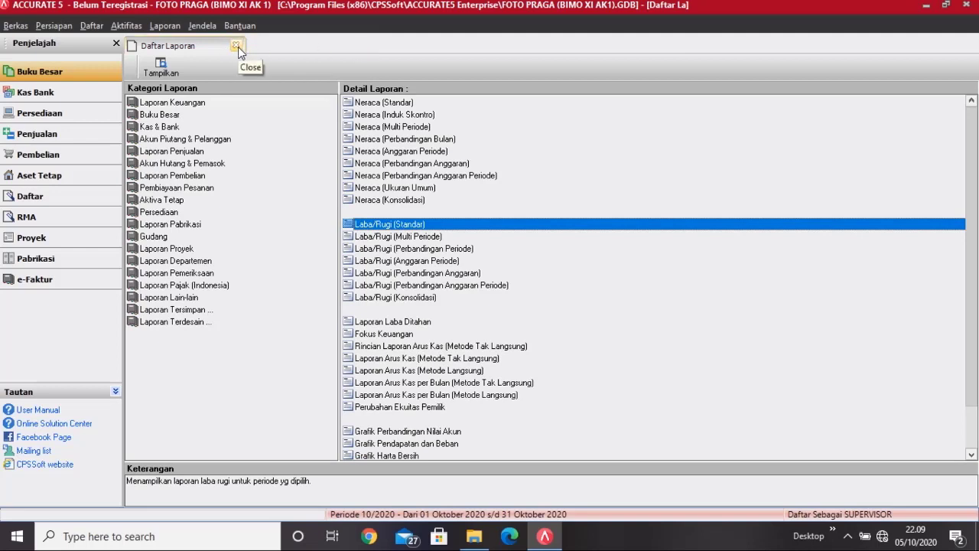
click(237, 46)
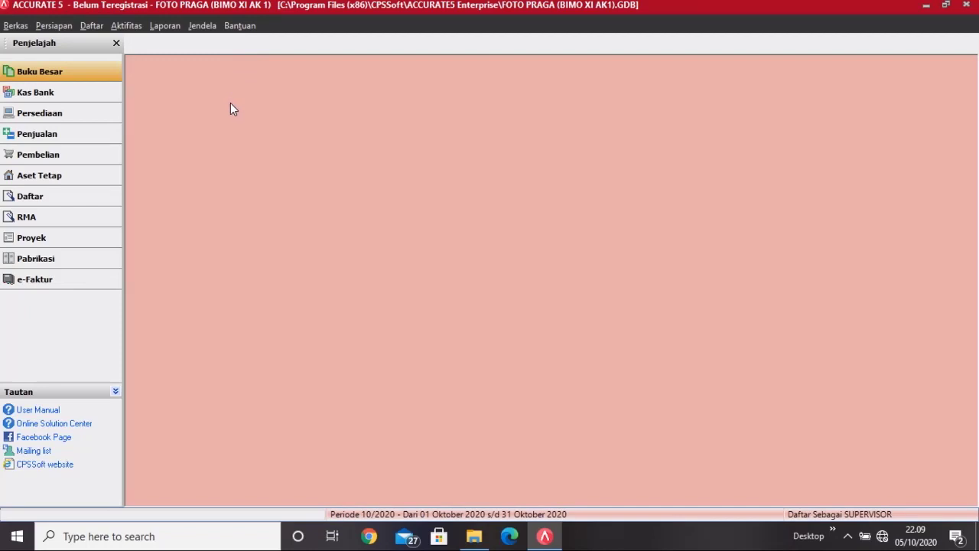
- Reopen the report list and open the parameters of the Perubahan Ekuitas Pemilik report
click(179, 26)
click(180, 45)
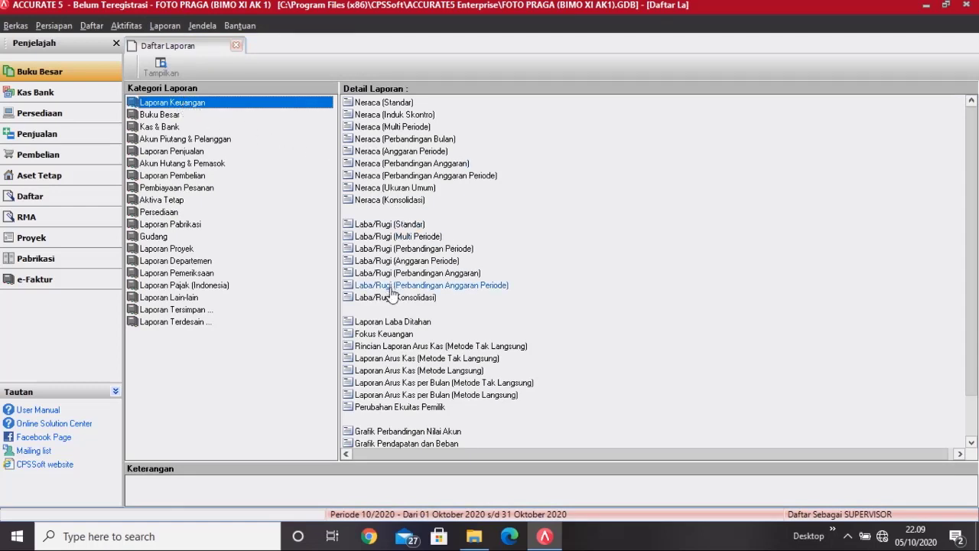
click(403, 408)
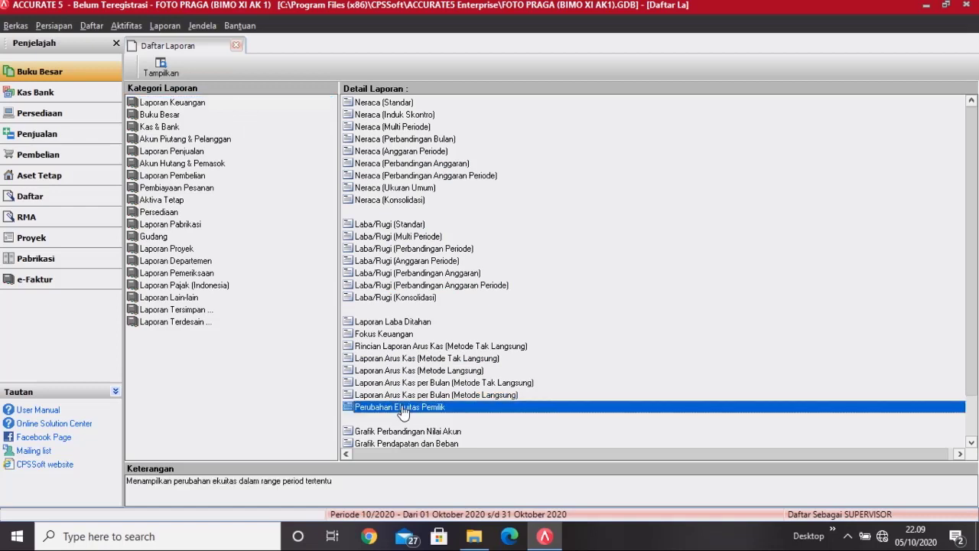
double_click(402, 409)
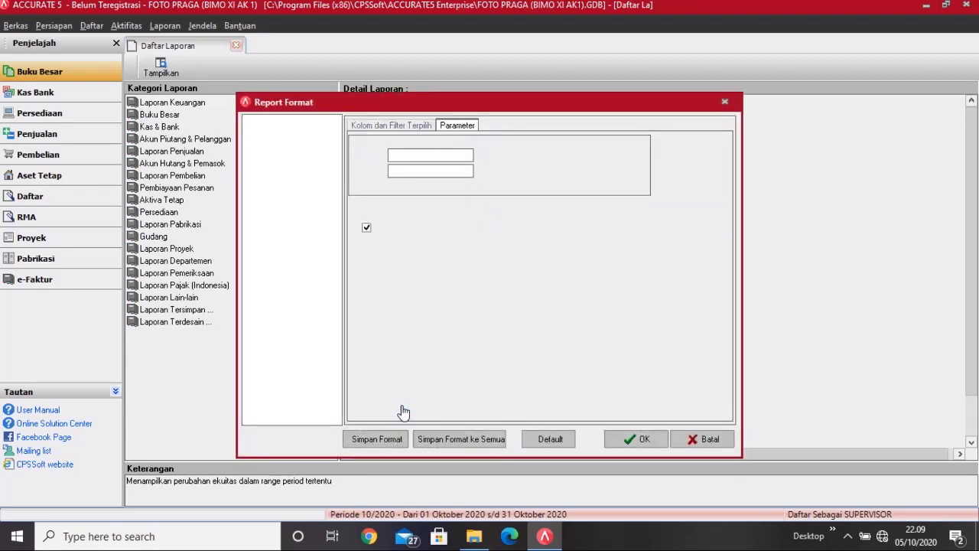
- Display the Perubahan Ekuitas Pemilik report for 01/12/2016 to 31/12/2016, and close it along with the report list
click(445, 154)
key(BackSpace)
key(BackSpace)
key(BackSpace)
key(BackSpace)
key(BackSpace)
key(BackSpace)
key(BackSpace)
key(BackSpace)
key(BackSpace)
key(BackSpace)
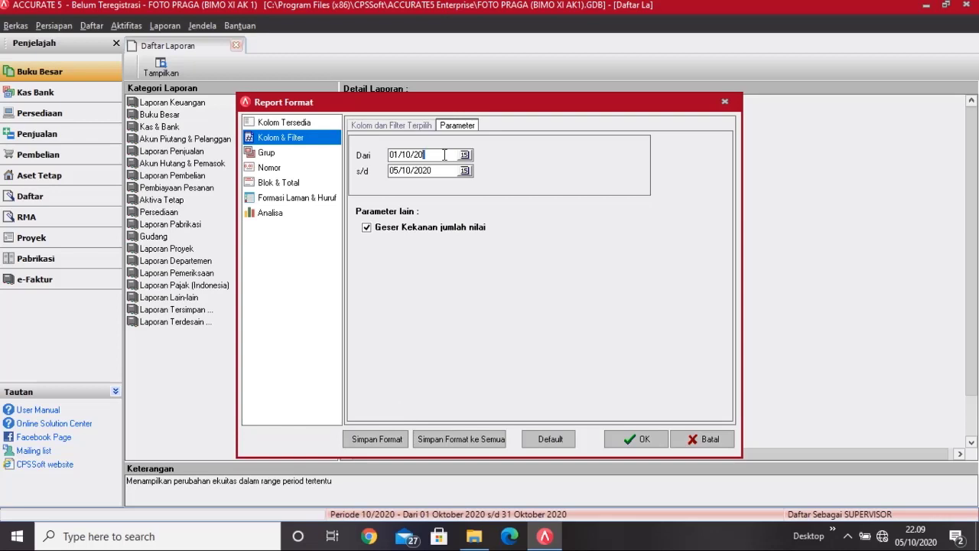
text(01/12/2016)
key(BackSpace)
key(BackSpace)
key(BackSpace)
key(BackSpace)
key(BackSpace)
key(BackSpace)
key(BackSpace)
key(BackSpace)
key(BackSpace)
key(BackSpace)
text(31/12/2016)
click(629, 439)
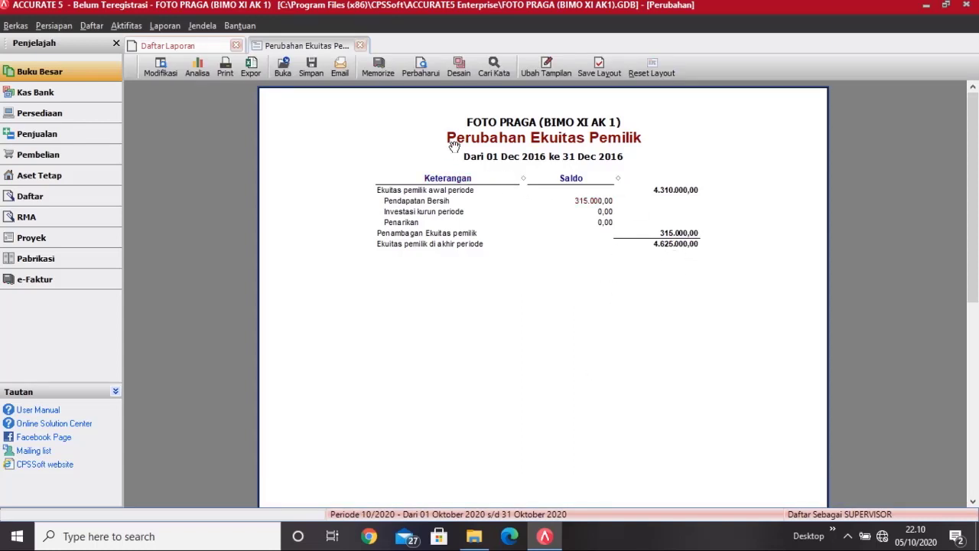
click(361, 46)
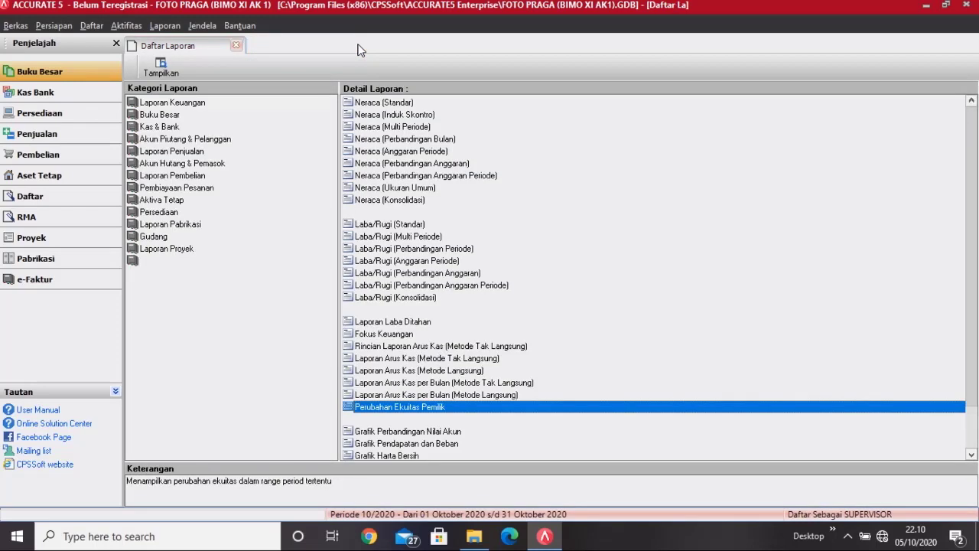
click(237, 46)
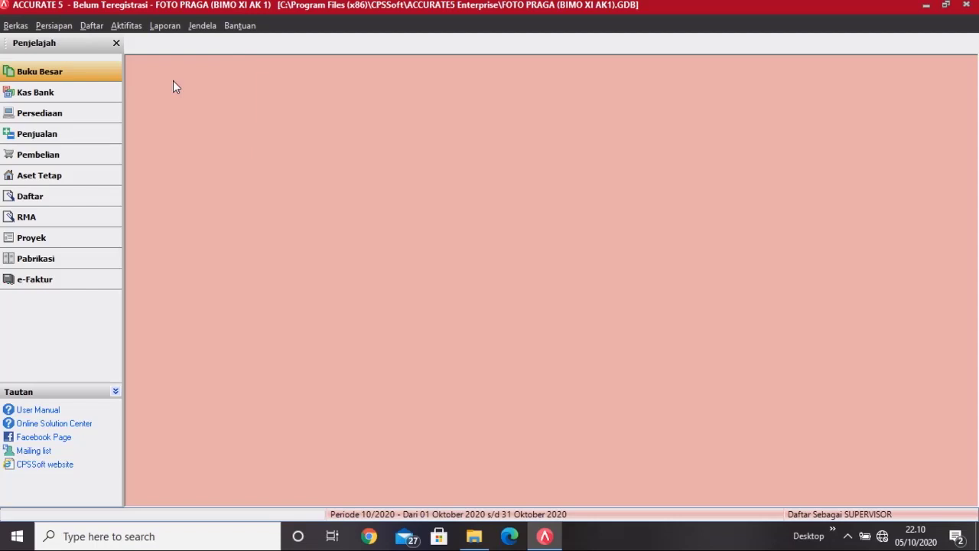
- Reopen the report list and open the parameters of the Neraca (Induk Skontro) balance sheet
click(162, 26)
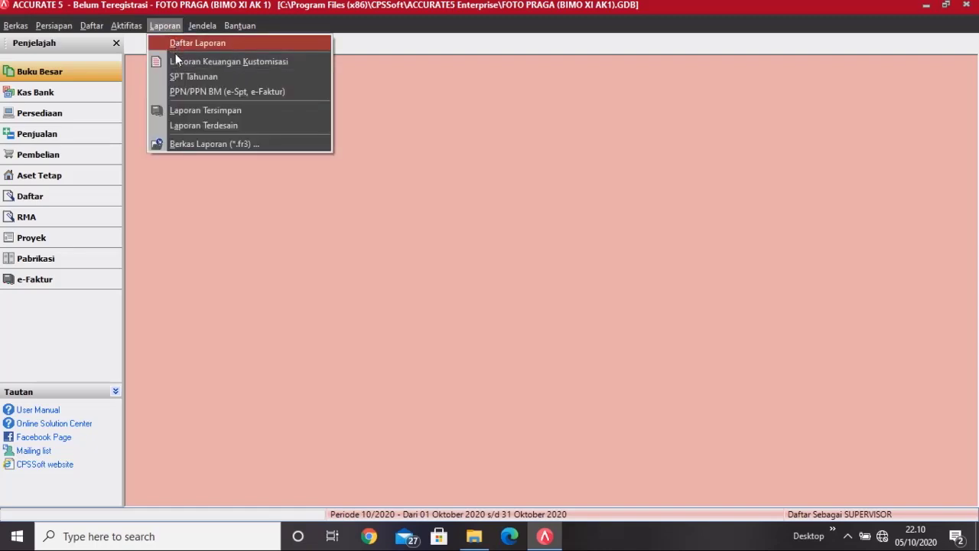
click(179, 47)
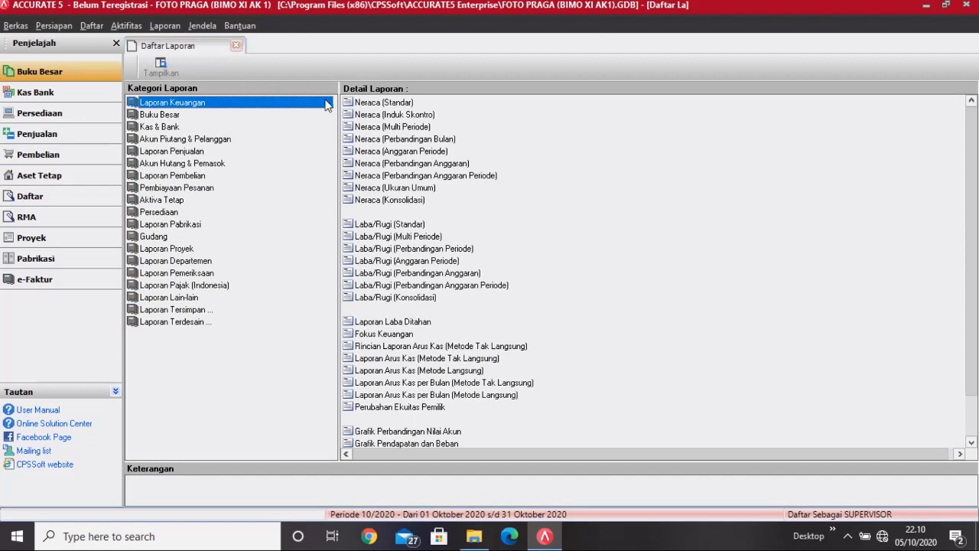
click(397, 114)
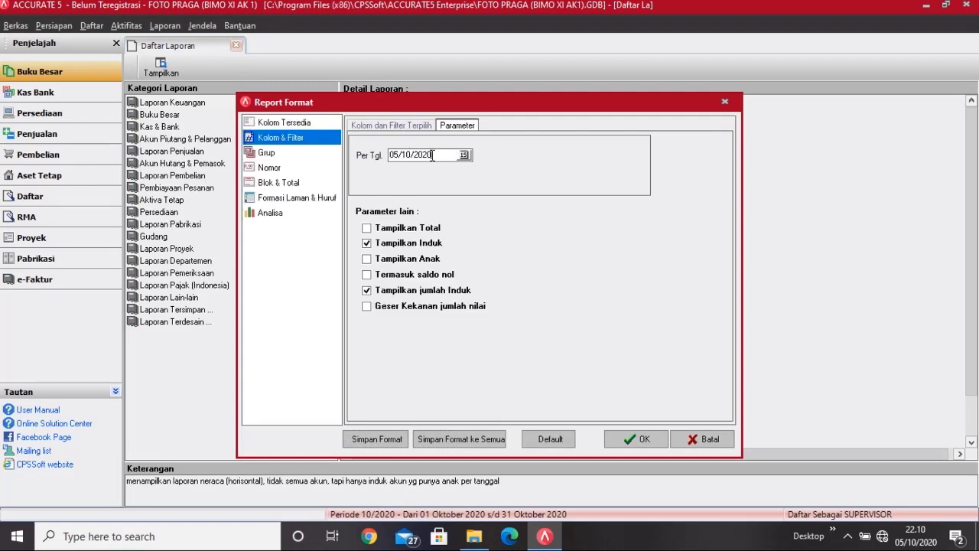
- Display the Neraca (Induk Skontro) report as of 31/12/2016, and close it along with the report list
click(433, 155)
key(BackSpace)
key(BackSpace)
key(BackSpace)
key(BackSpace)
key(BackSpace)
key(BackSpace)
key(BackSpace)
key(BackSpace)
text(31/12/2016)
click(624, 442)
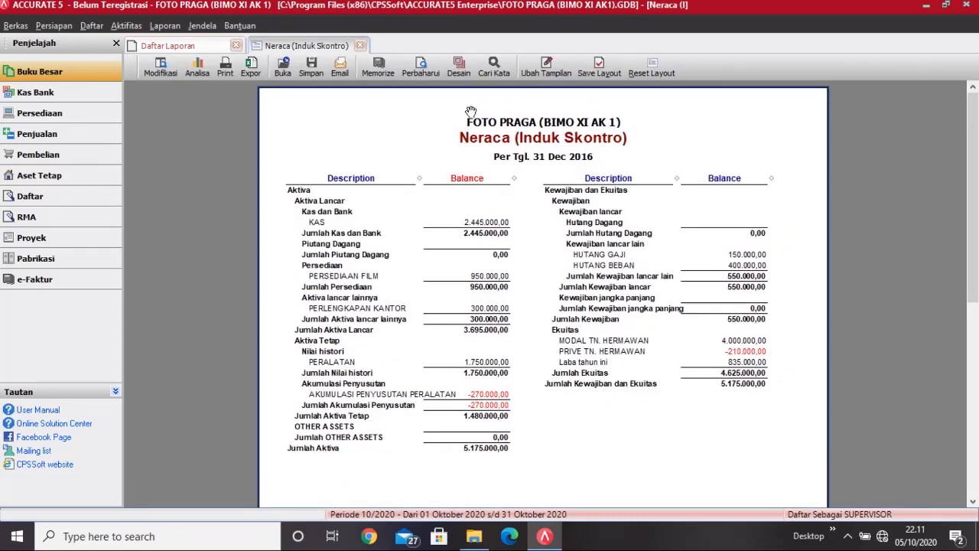
click(360, 46)
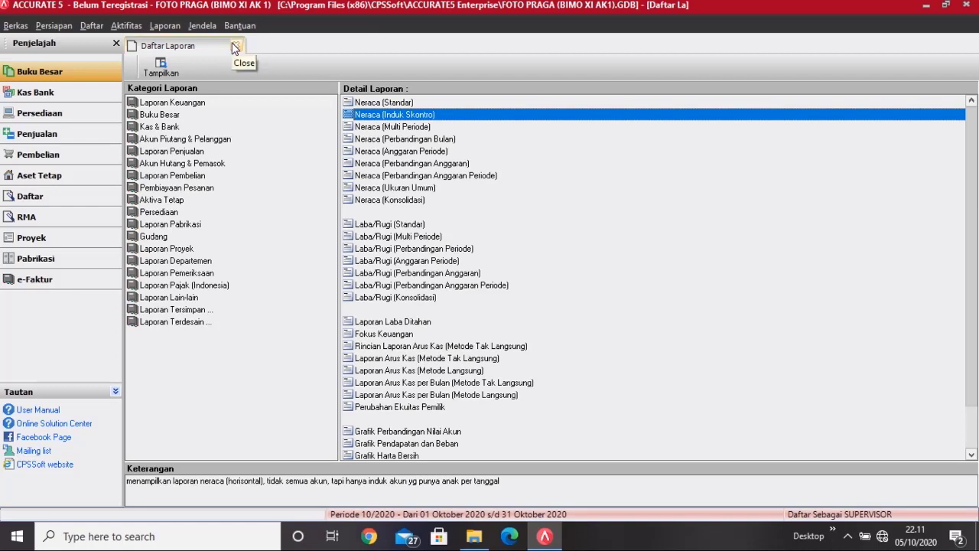
click(235, 47)
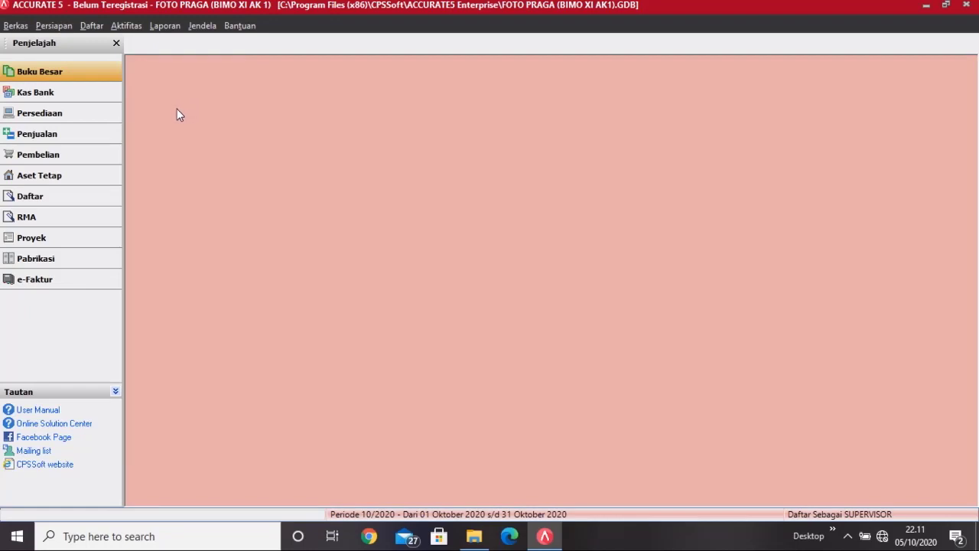
- Reopen the report list and open the parameters of the Laporan Arus Kas (Metode Tak Langsung) report
click(163, 26)
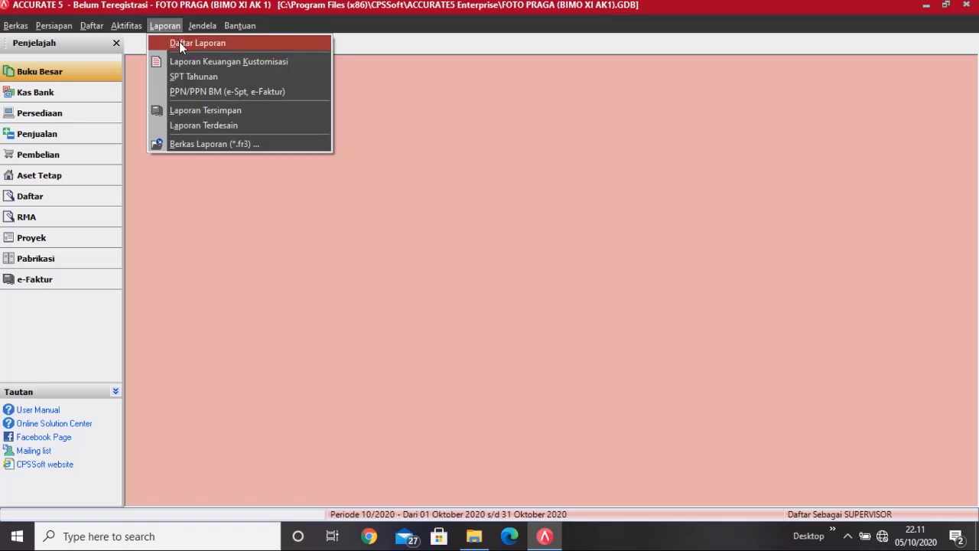
click(179, 43)
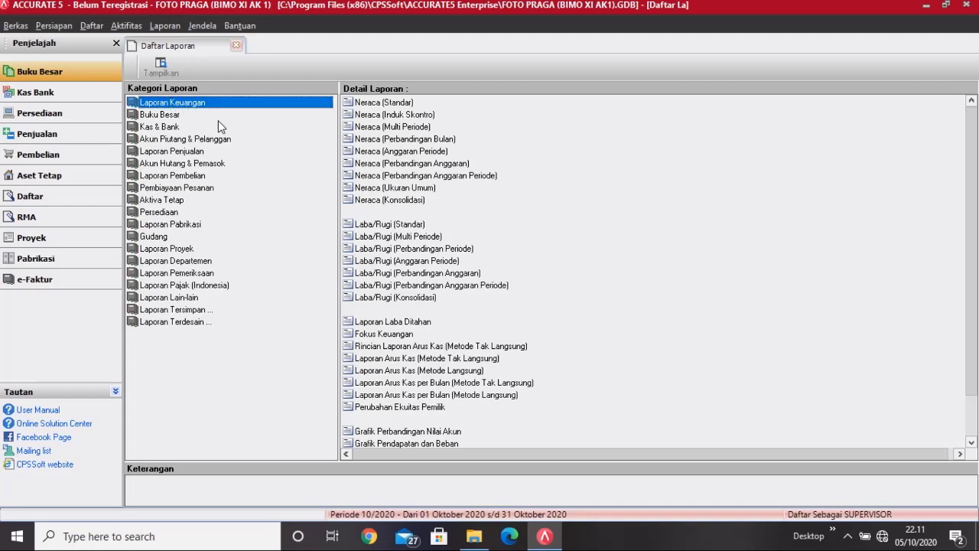
click(411, 360)
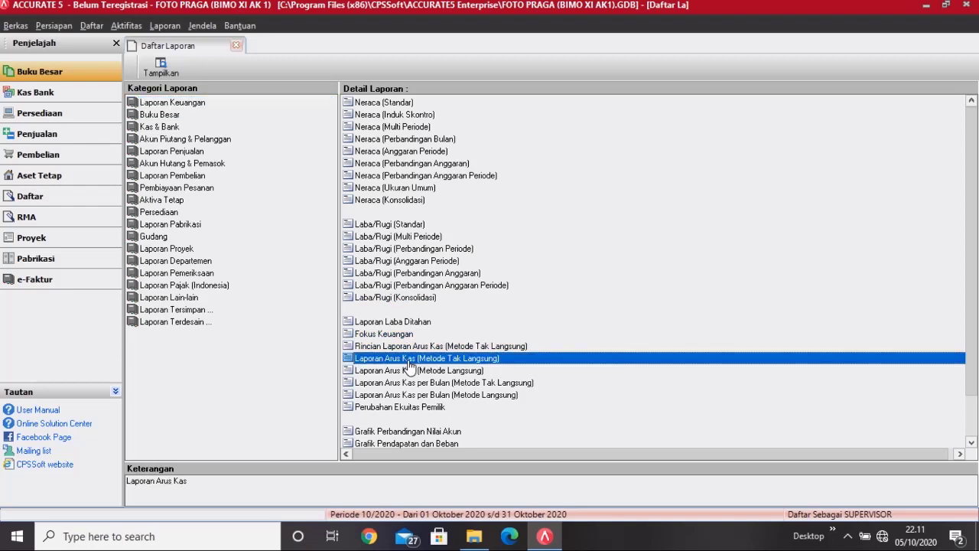
double_click(407, 358)
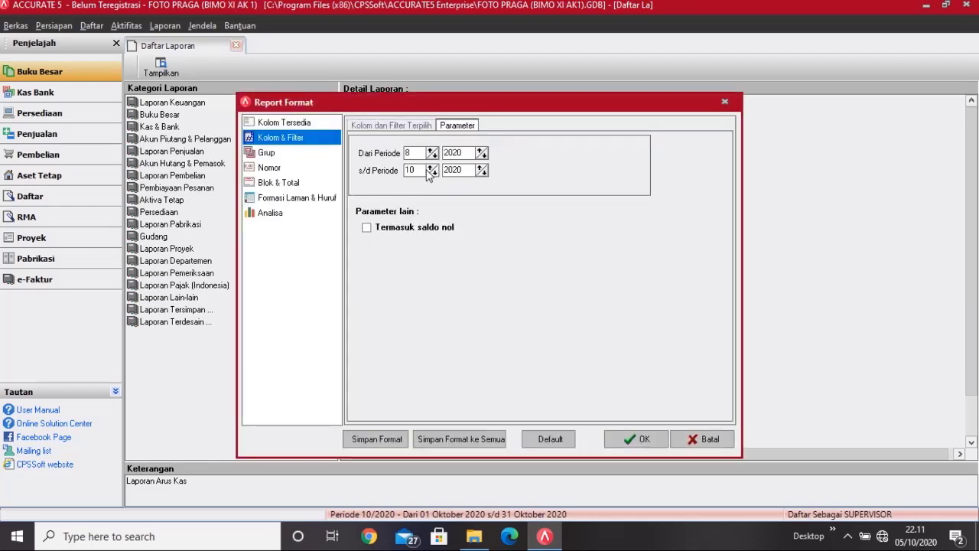
- Set the start period of the Laporan Arus Kas (Metode Tak Langsung) report to month 1 of 2016
click(433, 155)
click(432, 155)
click(432, 155)
click(432, 155)
click(483, 157)
click(483, 157)
click(483, 157)
click(483, 157)
click(484, 157)
click(478, 149)
- Set the indirect cash flow report's end period to month 12 of 2016 and include zero balances (Termasuk saldo nol)
click(428, 166)
click(428, 166)
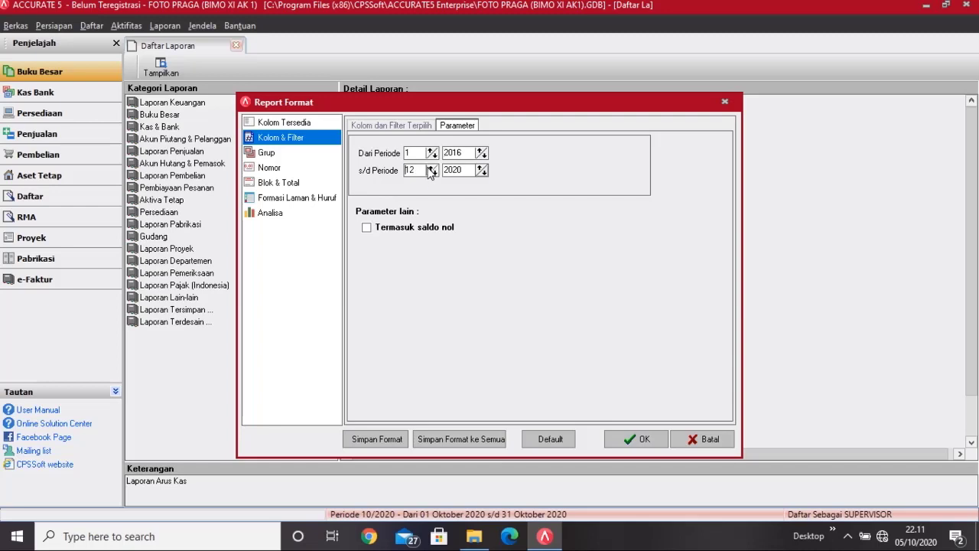
click(484, 172)
click(483, 173)
click(483, 172)
click(484, 173)
click(367, 227)
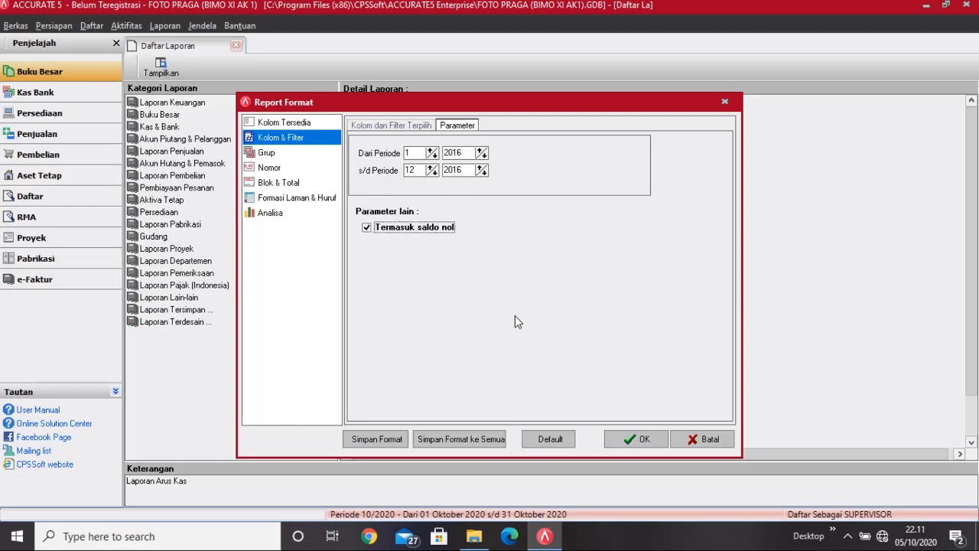
- Display the Laporan Arus Kas (Metode Tak Langsung) report, review it through its closing cash totals, and close it along with the report list
click(641, 441)
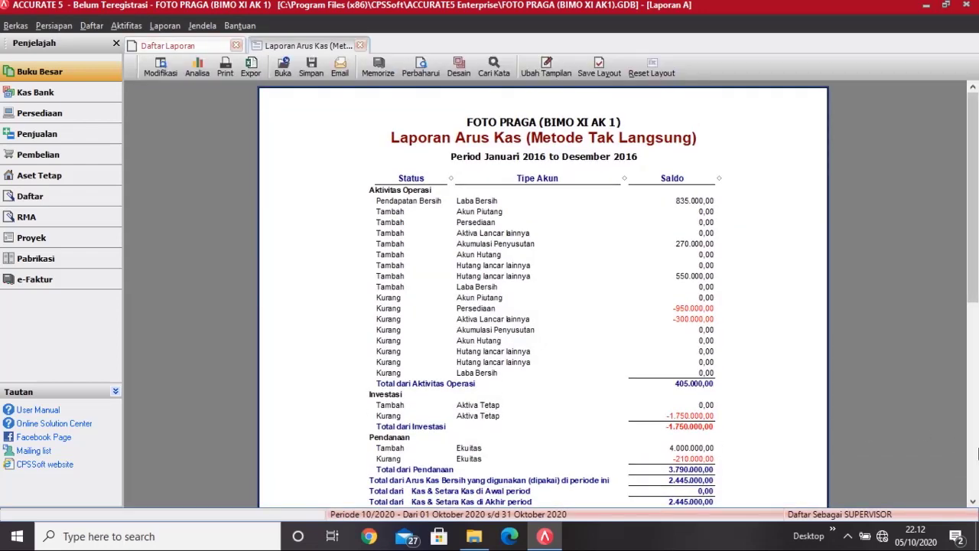
scroll(976, 454, down, 5)
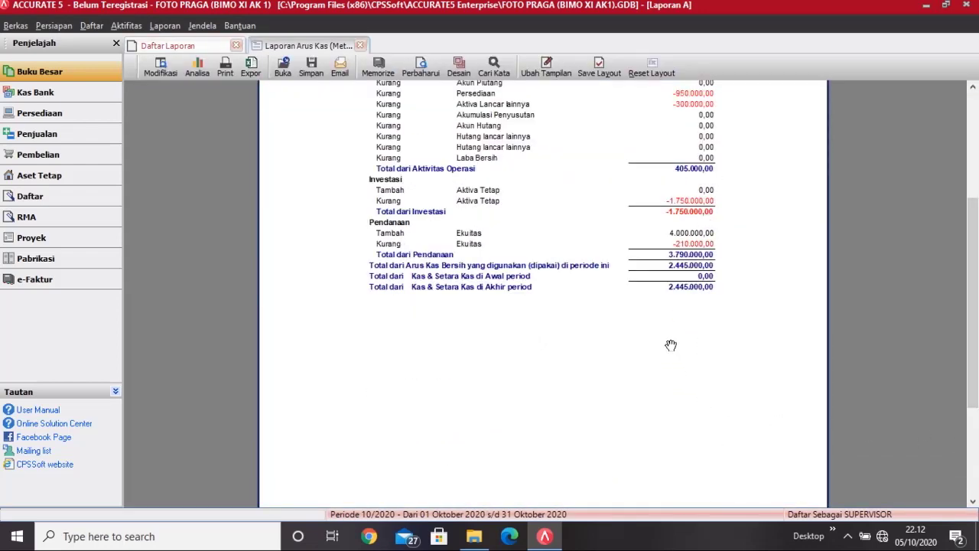
click(360, 46)
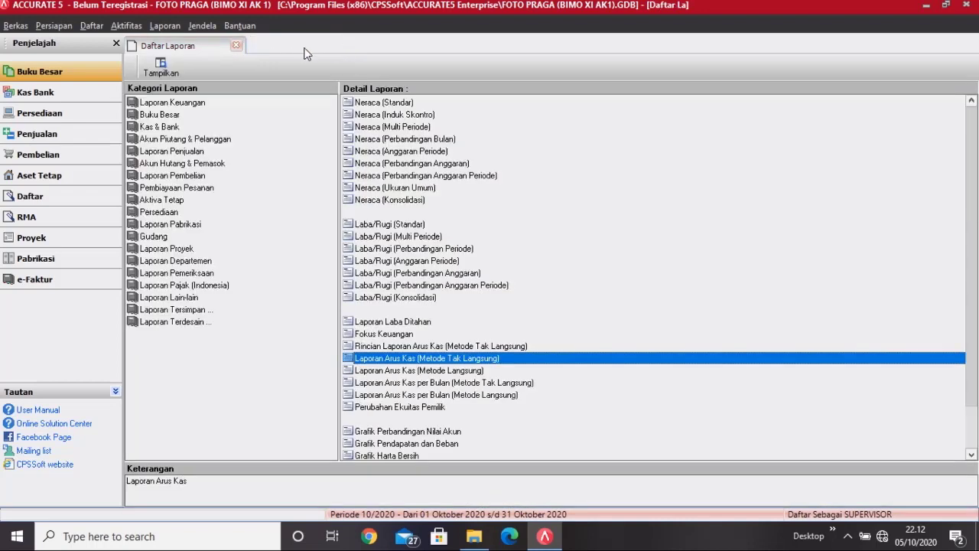
click(237, 46)
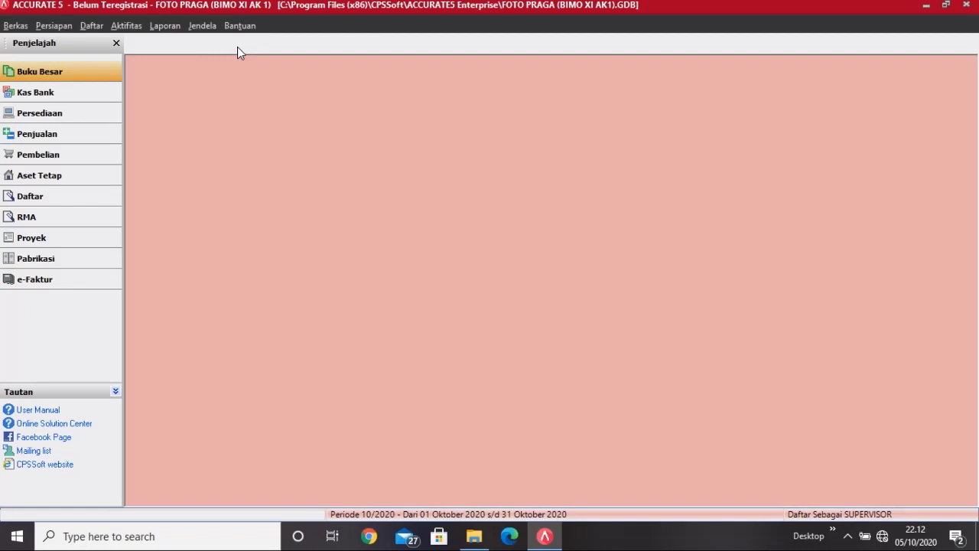
- Reopen the report list and open the parameters of the Laporan Arus Kas (Metode Langsung) report
click(163, 29)
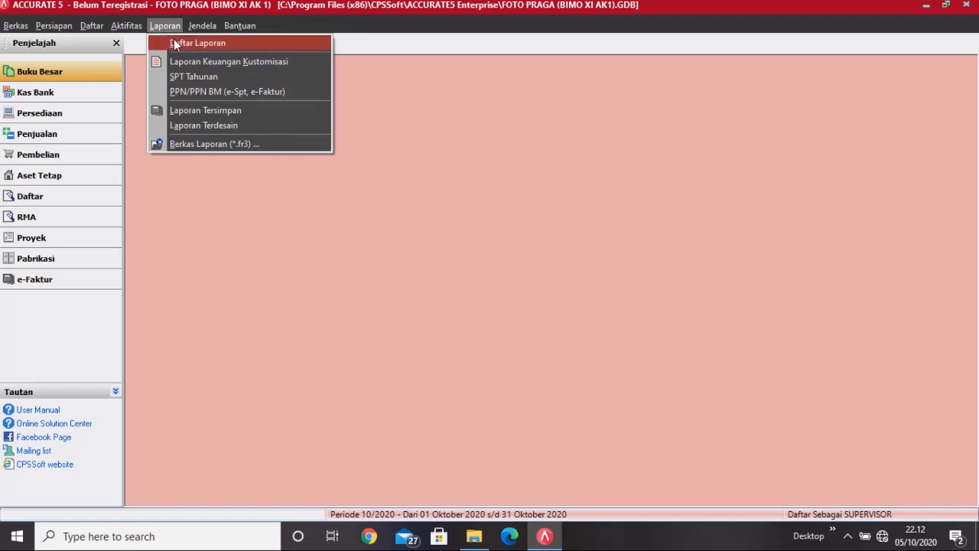
click(172, 41)
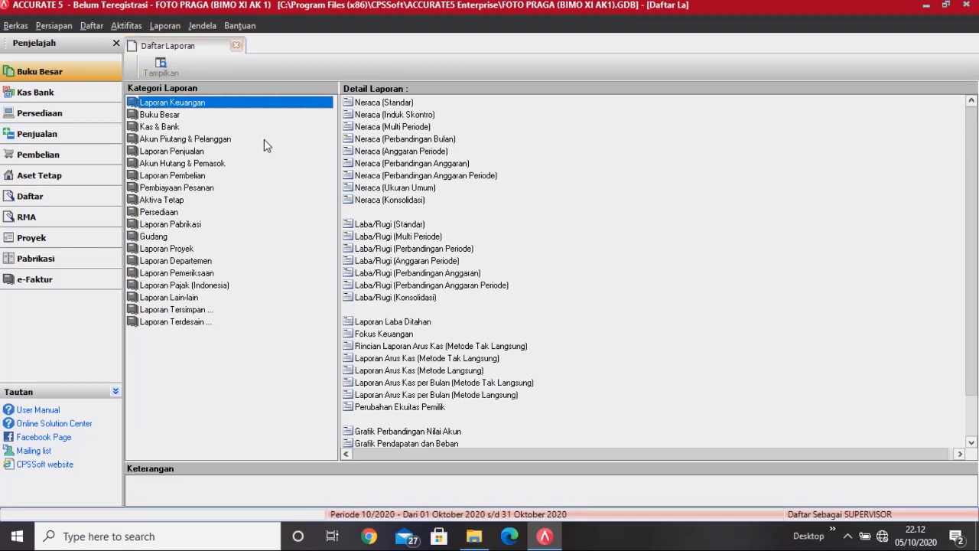
click(423, 371)
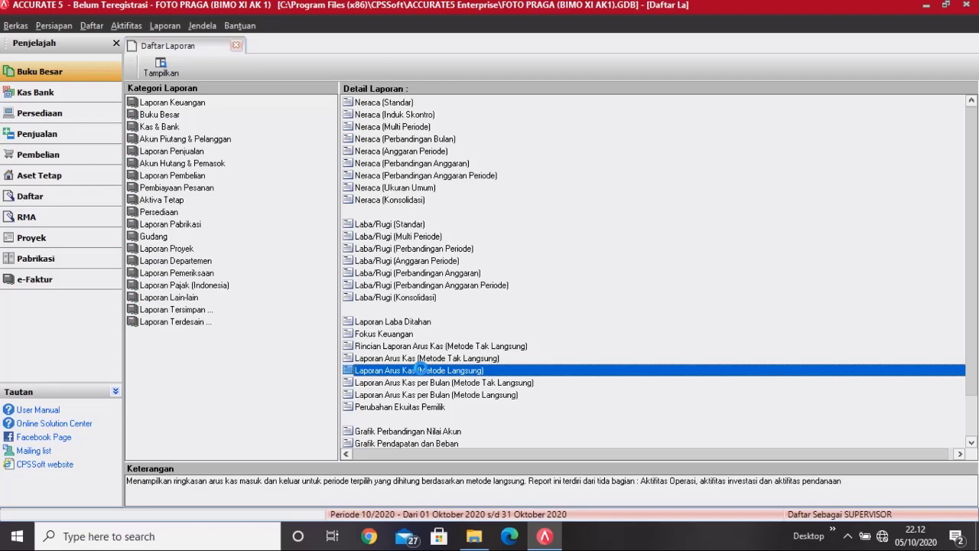
double_click(422, 371)
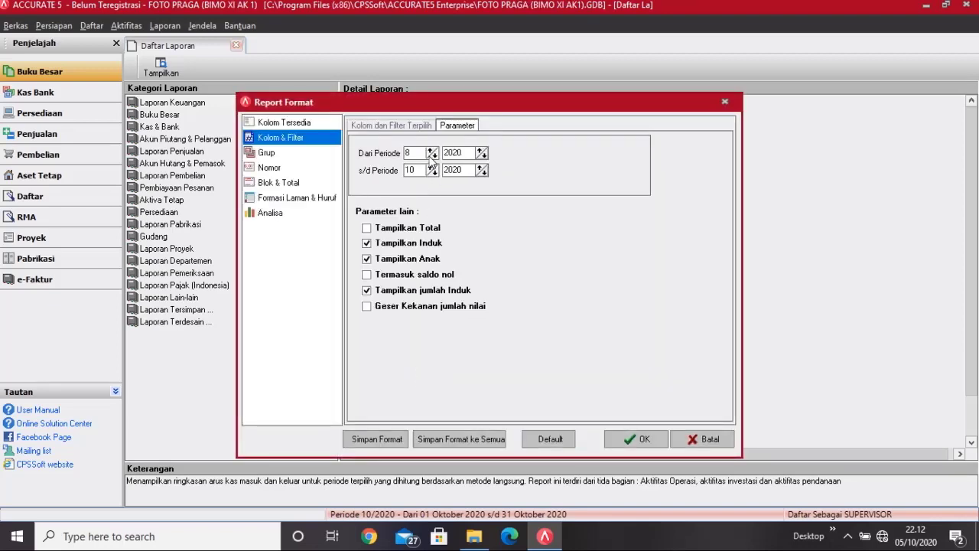
- Set the start period of the Laporan Arus Kas (Metode Langsung) report to month 1 of 2016
click(435, 156)
click(435, 156)
click(437, 157)
click(437, 157)
click(437, 157)
click(437, 157)
click(437, 156)
click(482, 157)
click(482, 156)
click(482, 157)
click(482, 156)
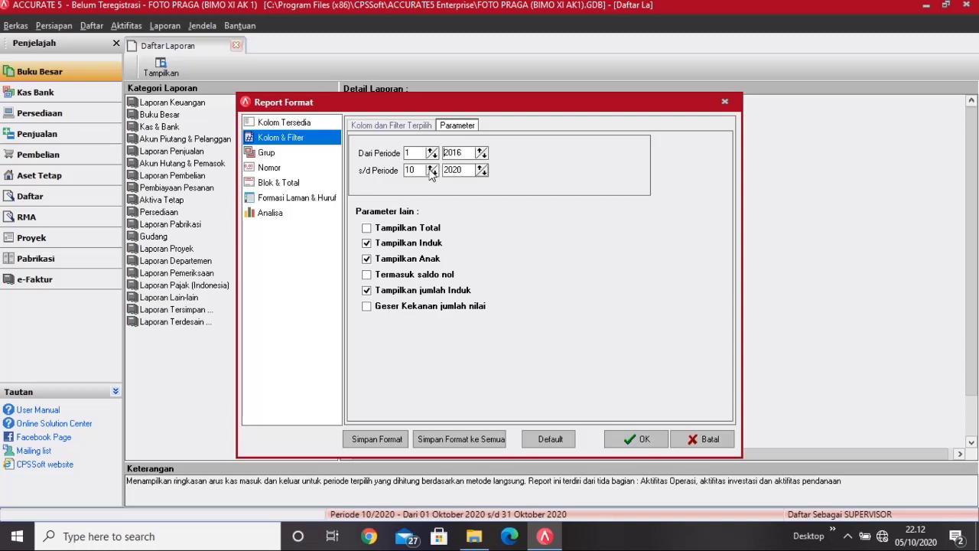
- Set the direct cash flow report's end period to month 12 of 2016, then display the report and close it
click(429, 167)
click(430, 167)
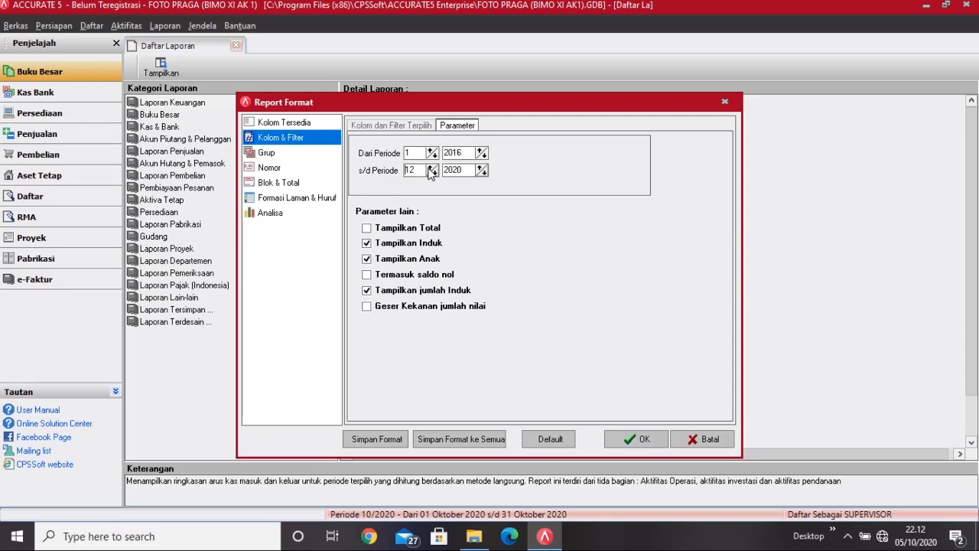
click(482, 173)
click(482, 174)
click(482, 174)
click(481, 174)
click(635, 440)
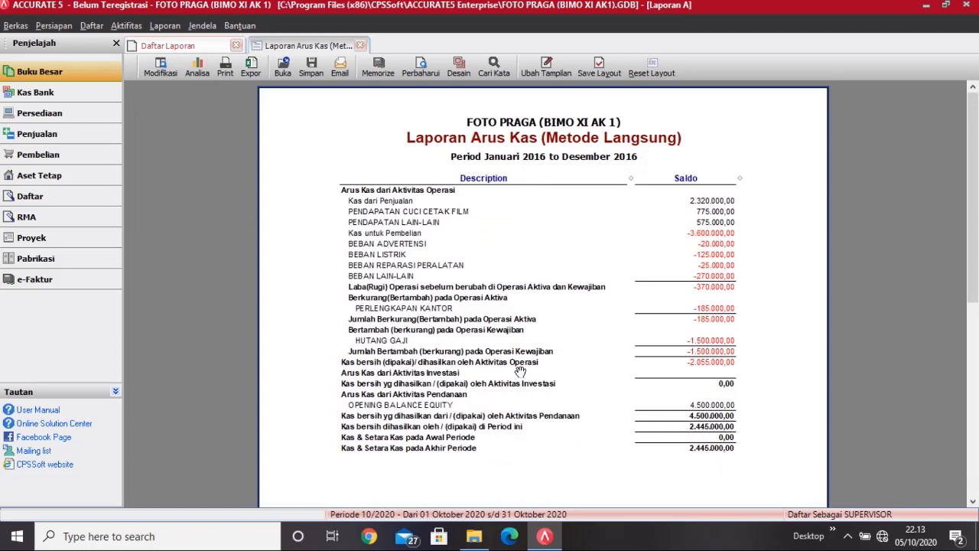
click(360, 45)
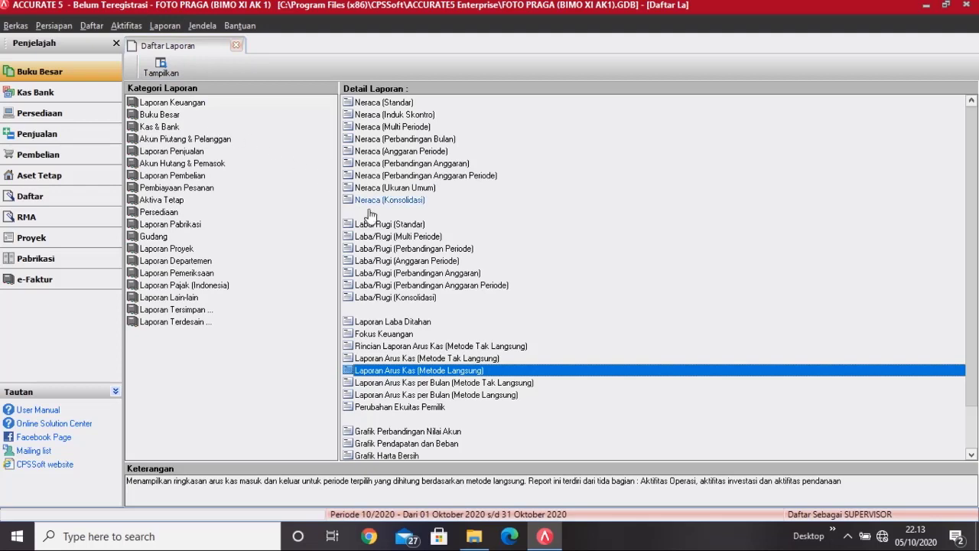
- Display the Laporan Laba Ditahan report for the year 2016, and close it along with the report list
click(382, 321)
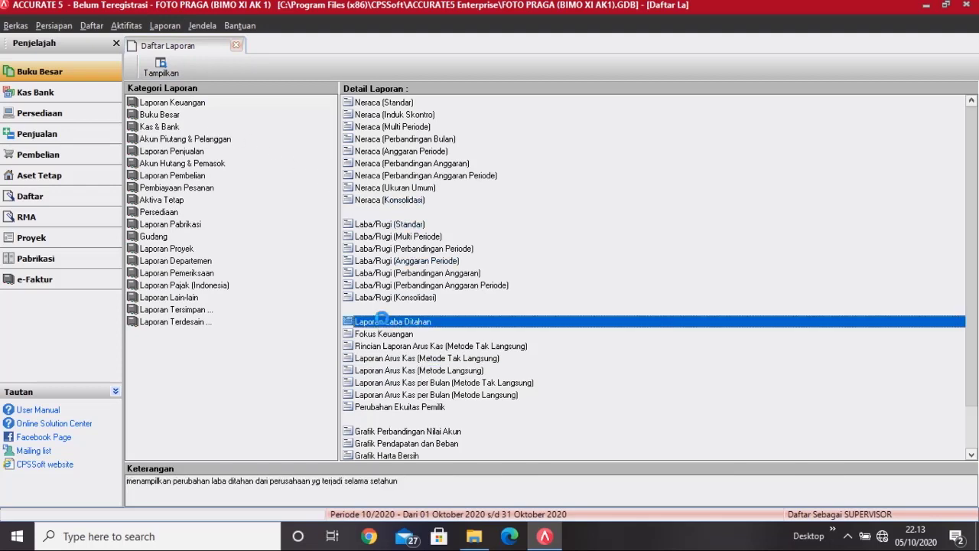
double_click(382, 321)
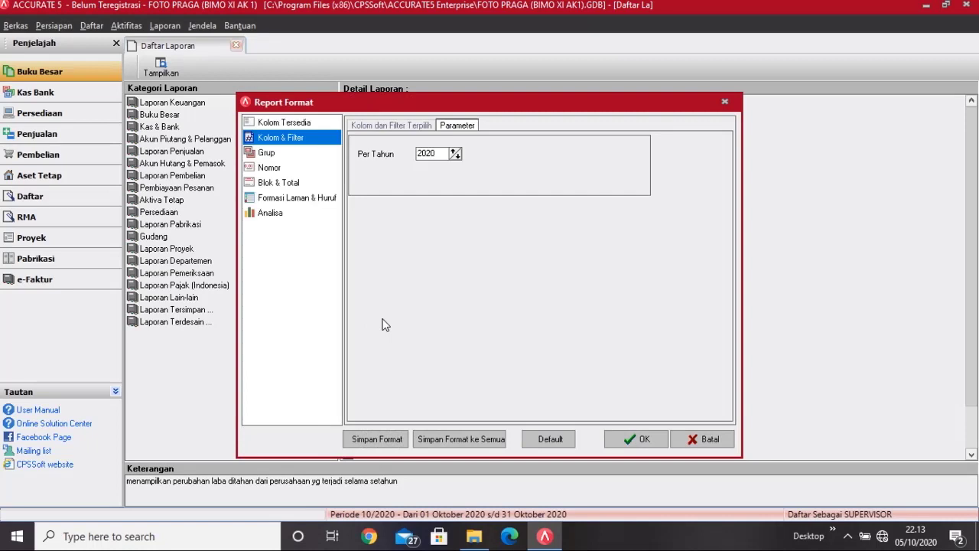
click(455, 157)
click(456, 157)
click(456, 156)
click(456, 157)
click(636, 441)
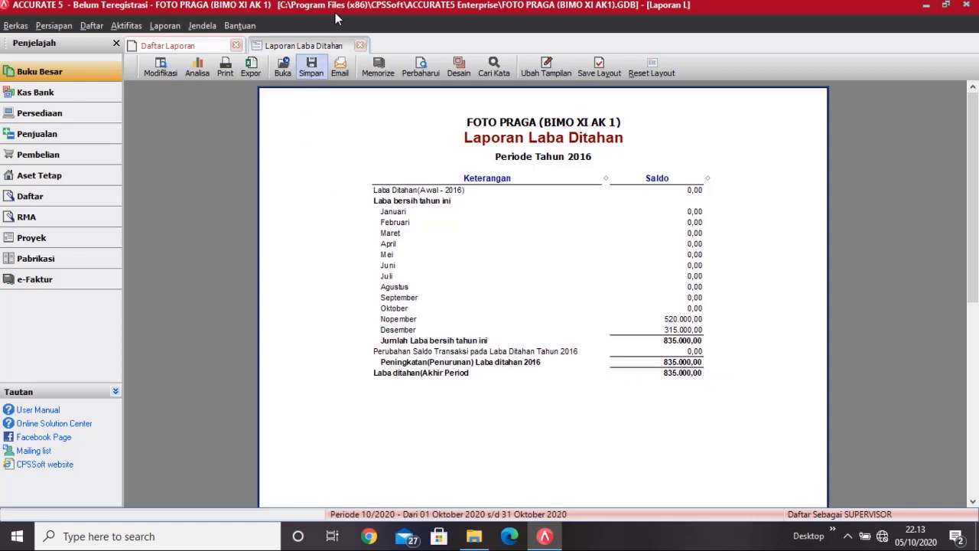
click(361, 46)
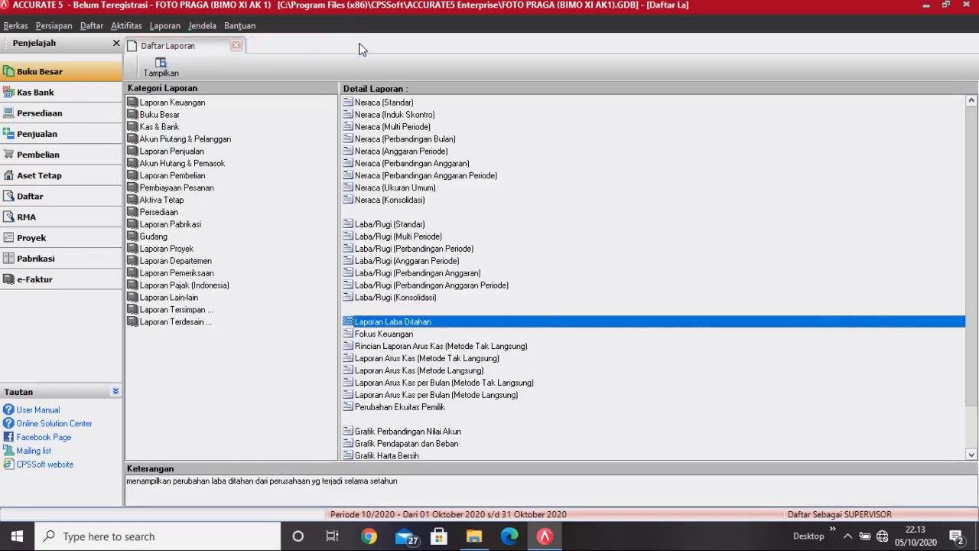
click(235, 46)
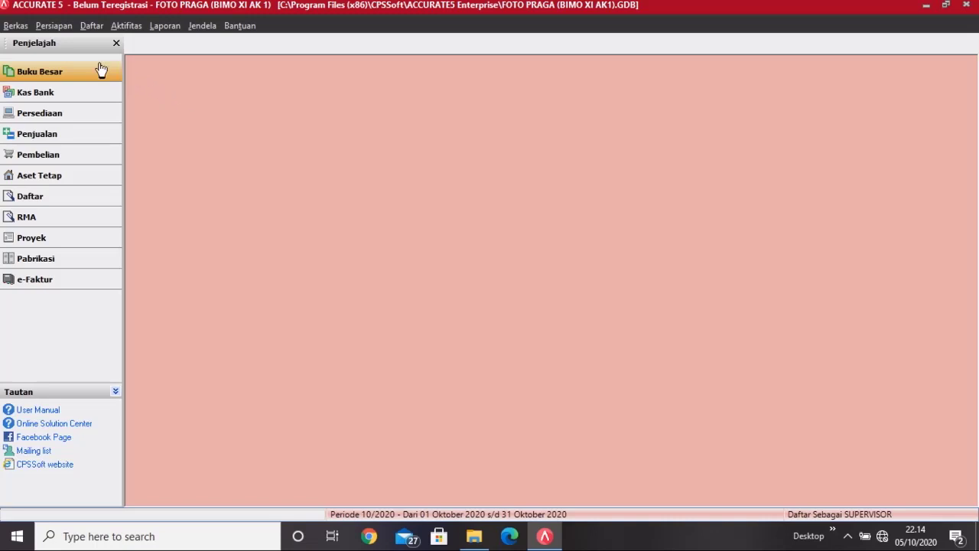
- Back up the company data to a backup file named FOTO PRAGA
click(15, 26)
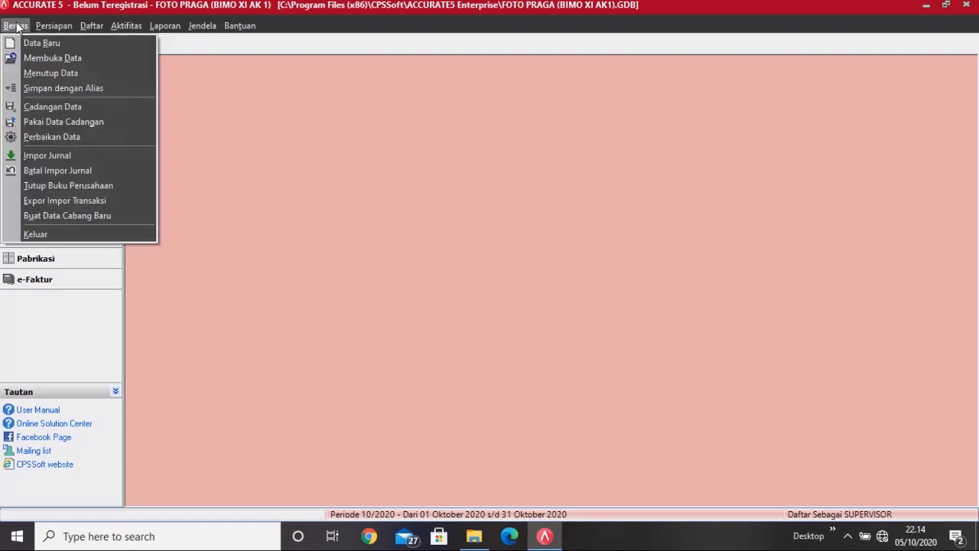
click(83, 106)
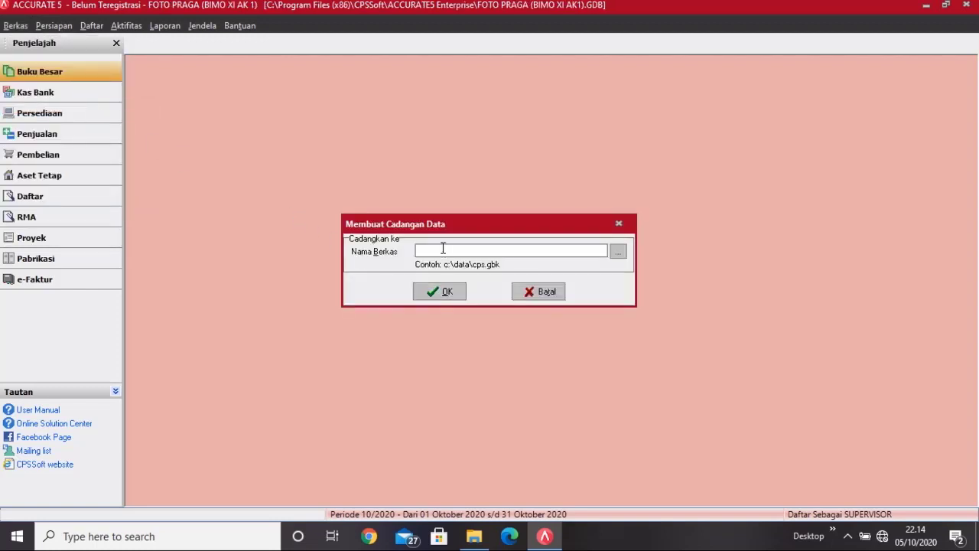
text(FOTO PRAGA)
click(445, 292)
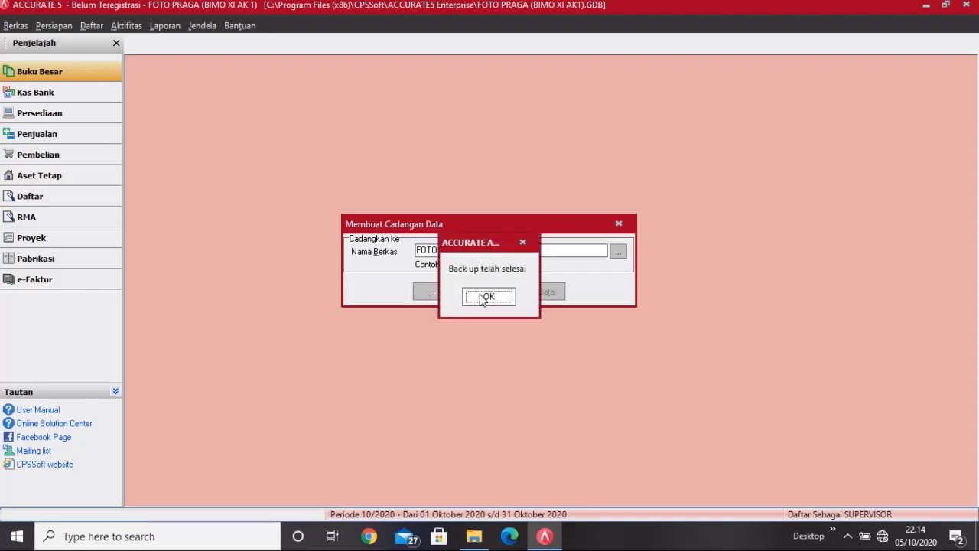
click(480, 294)
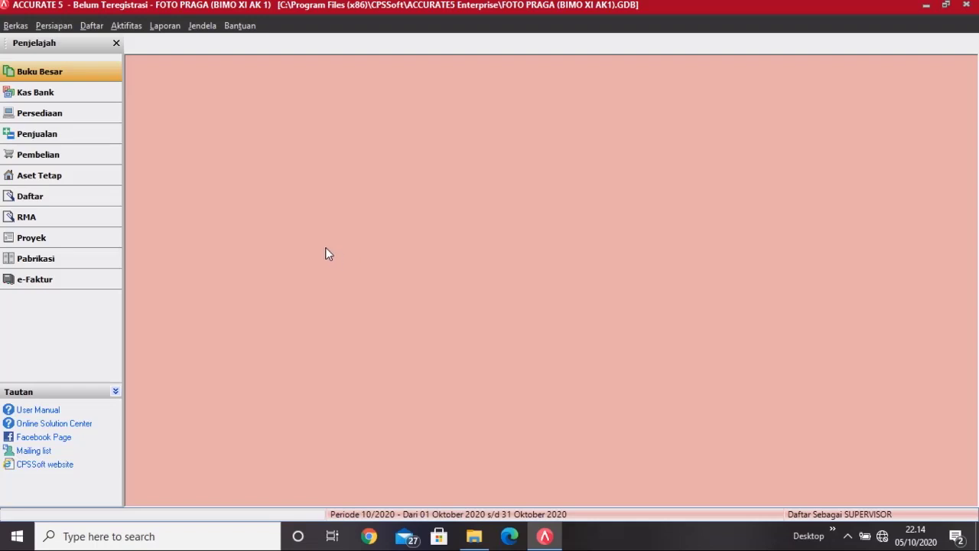
- Exit the accounting program
click(19, 28)
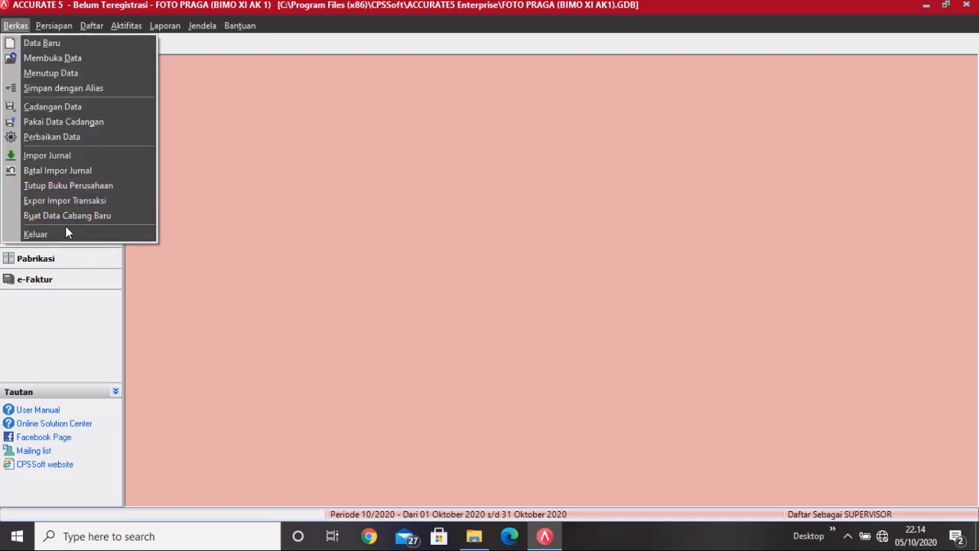